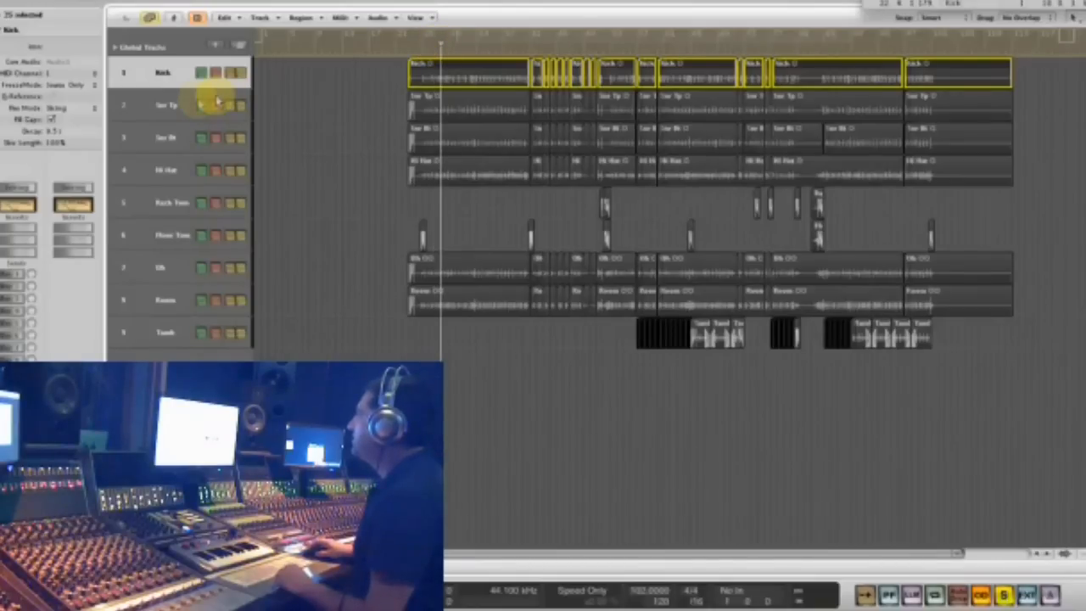
# - Insert the mono SSLChannel plug-in on an empty insert slot of the Kick track and place its window over the arrangement
pyautogui.click(168, 106)
pyautogui.click(163, 75)
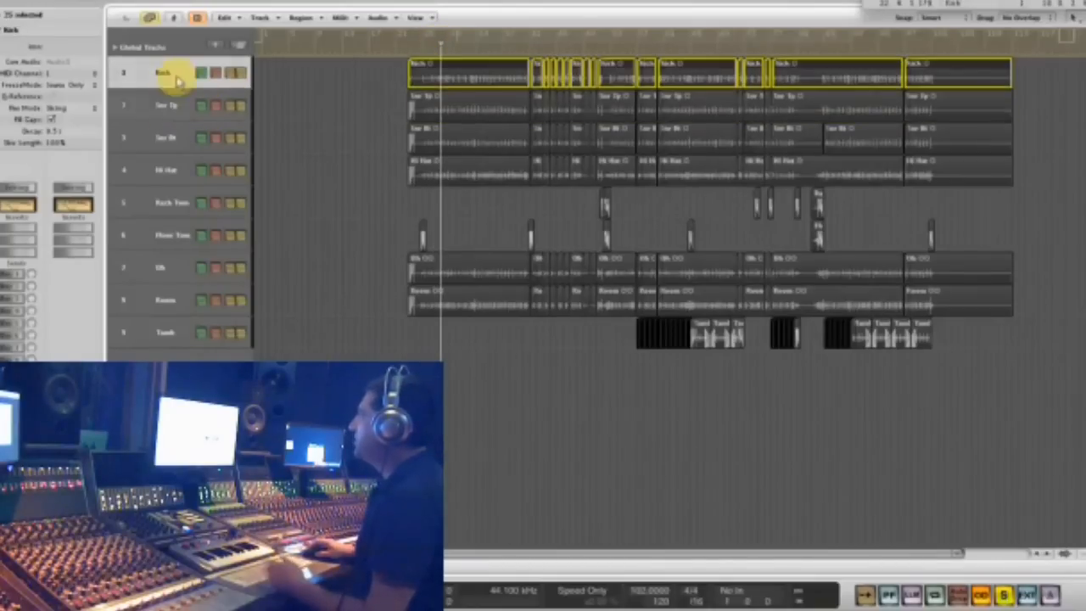
pyautogui.click(20, 248)
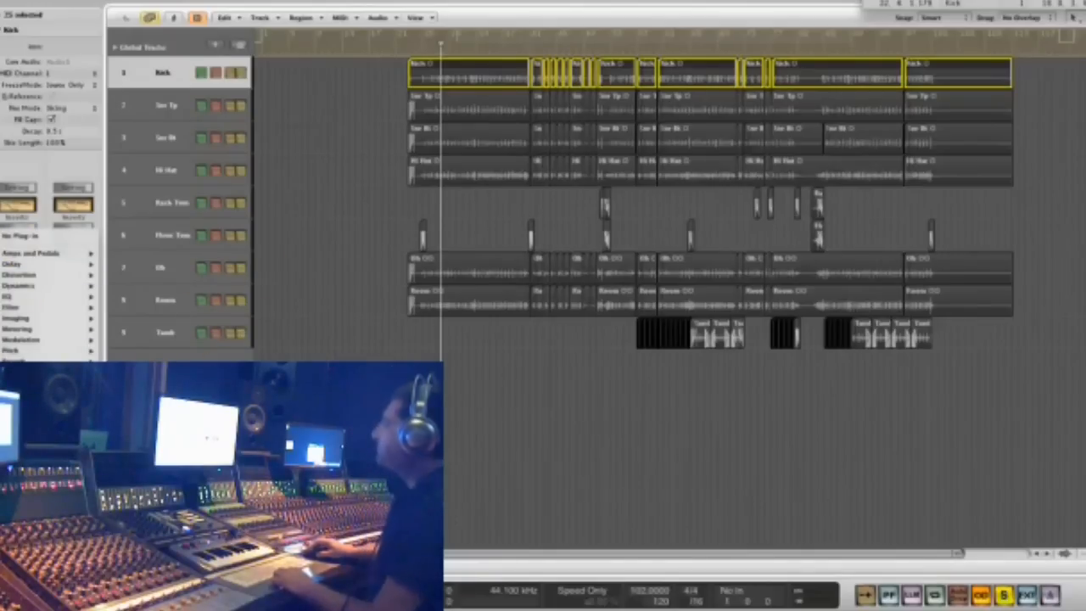
pyautogui.moveTo(136, 500)
pyautogui.scroll(-10, 242, 475)
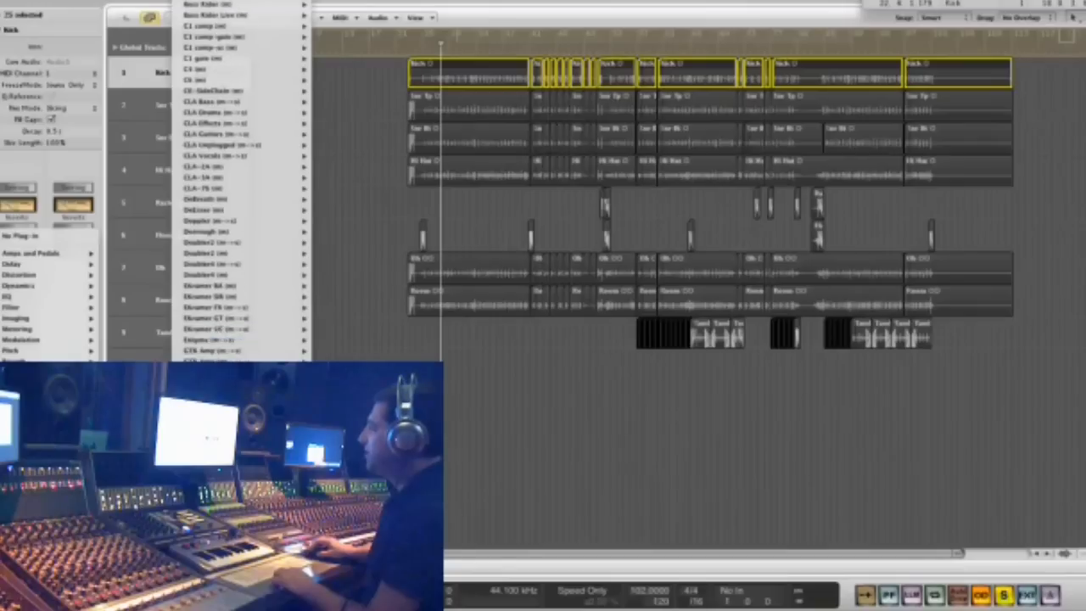
pyautogui.scroll(-10, 242, 475)
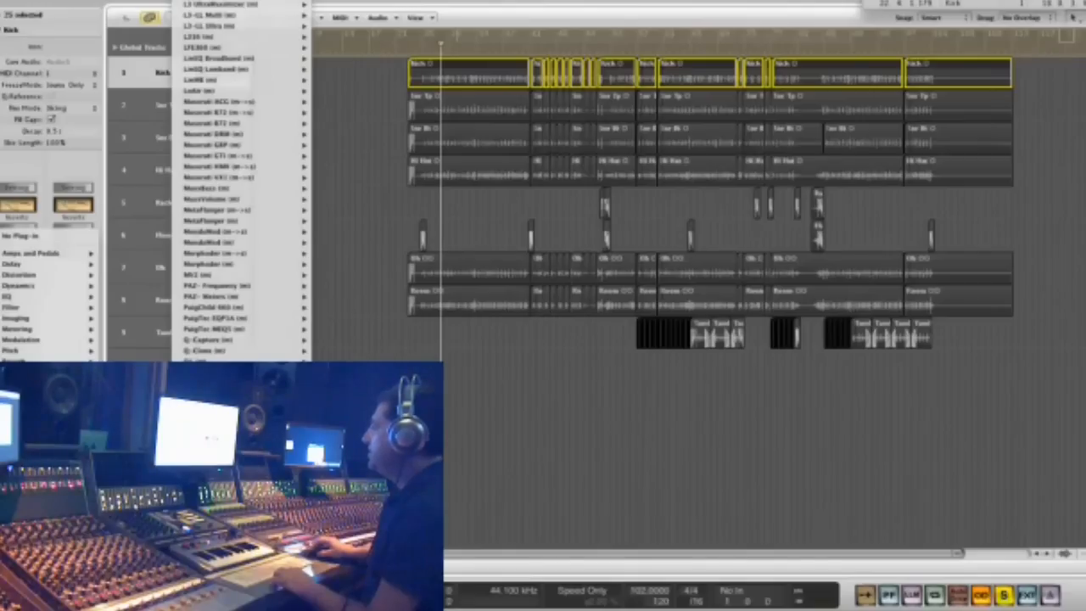
pyautogui.scroll(-3, 242, 178)
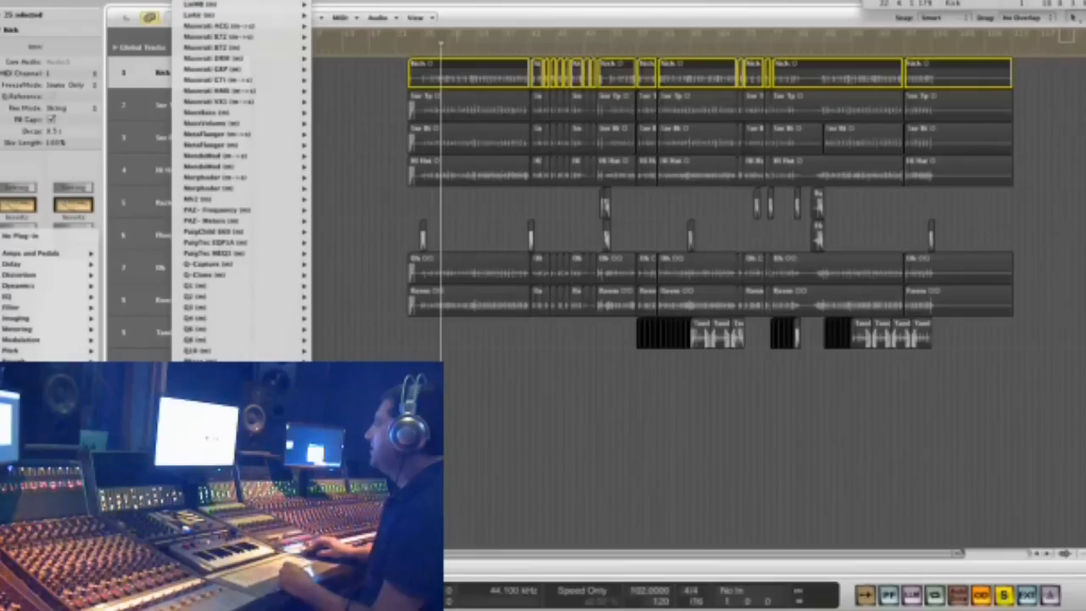
pyautogui.click(340, 475)
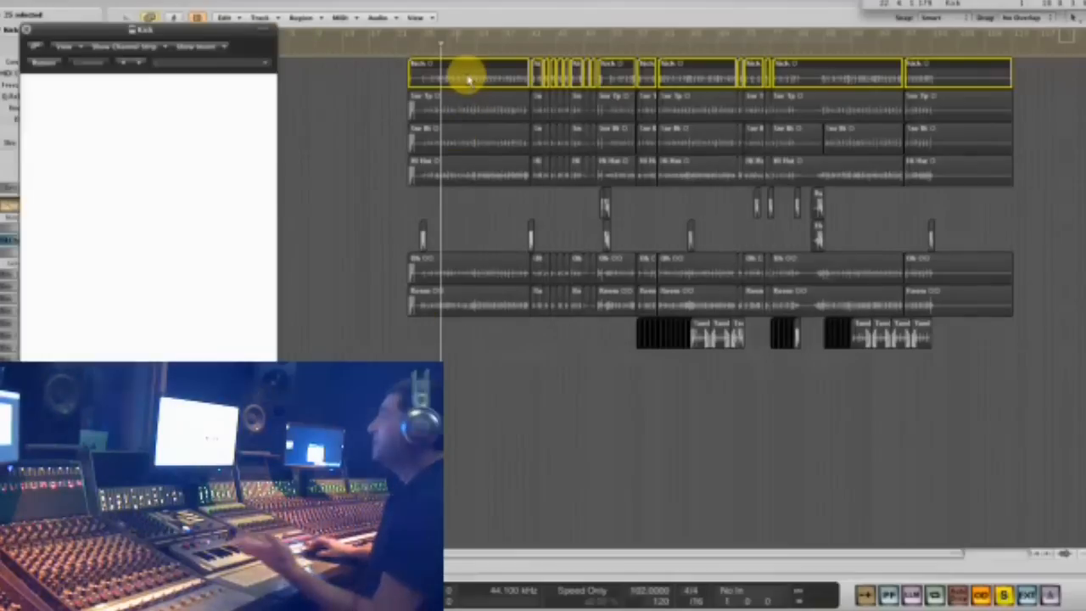
pyautogui.moveTo(182, 26); pyautogui.dragTo(655, 29)
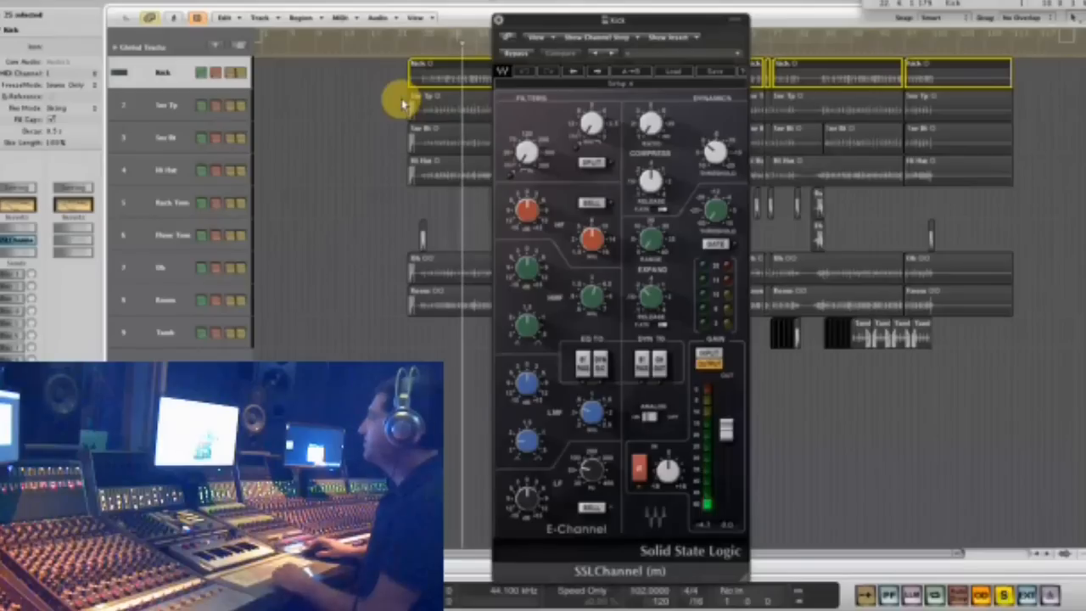
pyautogui.moveTo(547, 24)
pyautogui.mouseDown()
pyautogui.moveTo(587, 17)
pyautogui.moveTo(544, 23)
pyautogui.mouseUp()
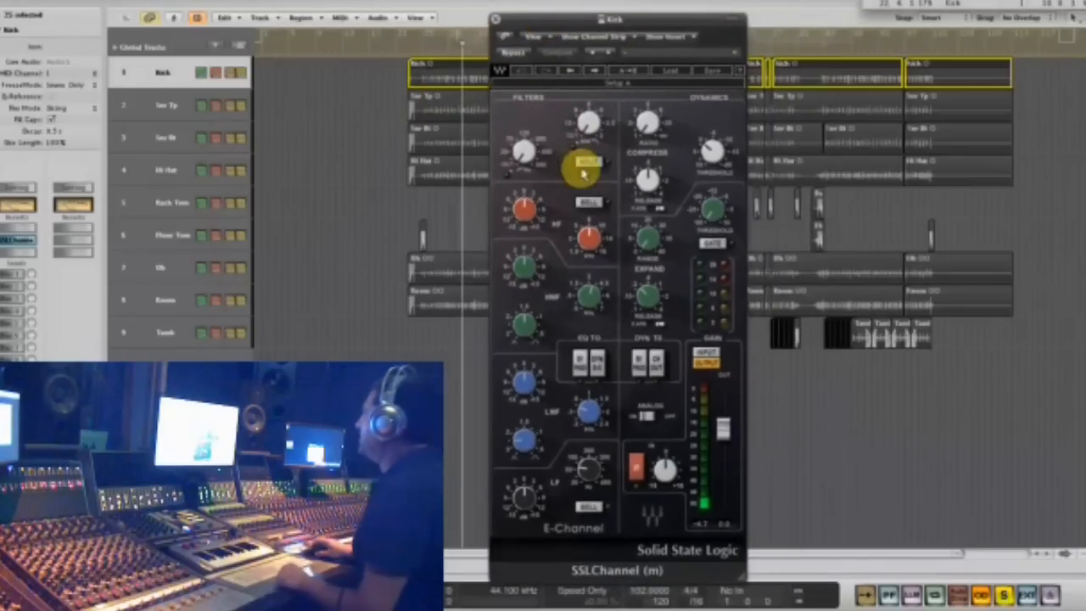
# - Raise the SSLChannel expander range, engage its gate and adjust the gate threshold and release while playing the kick
pyautogui.moveTo(643, 238); pyautogui.dragTo(642, 24)
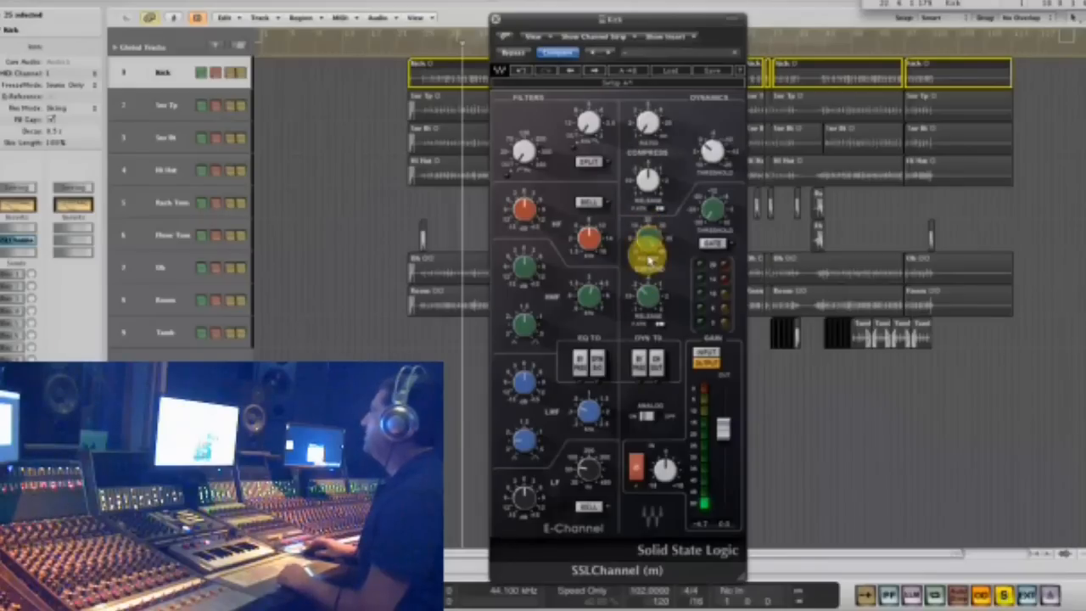
pyautogui.click(450, 49)
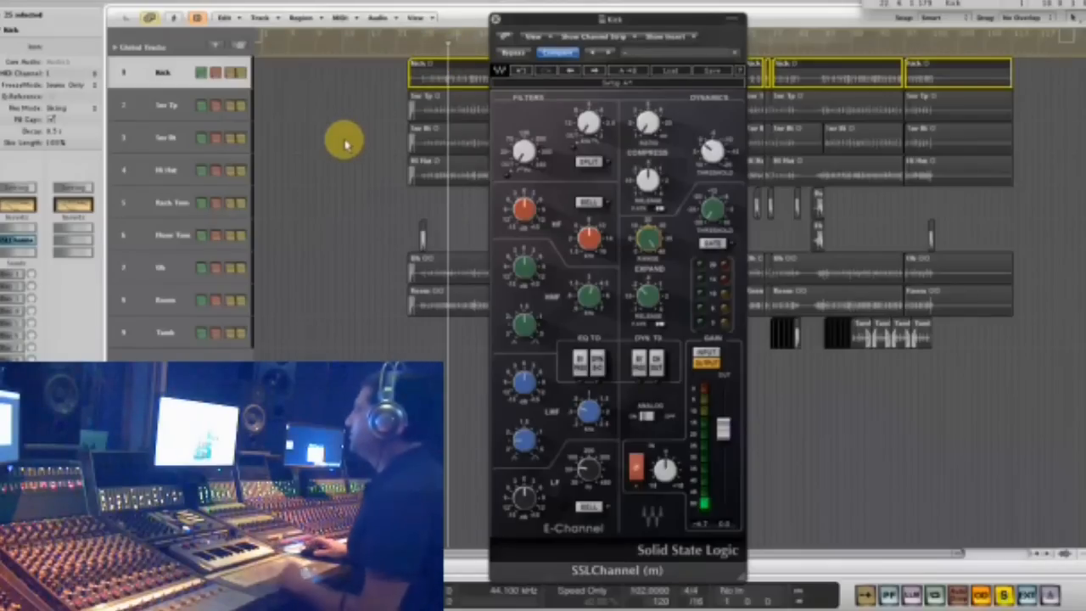
pyautogui.click(711, 245)
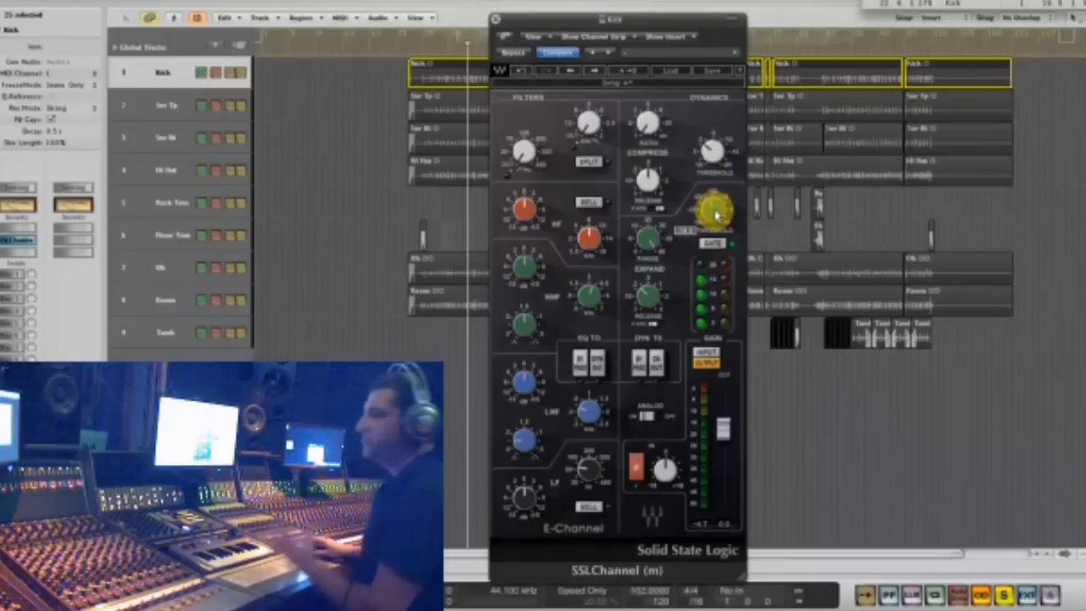
pyautogui.press('space')
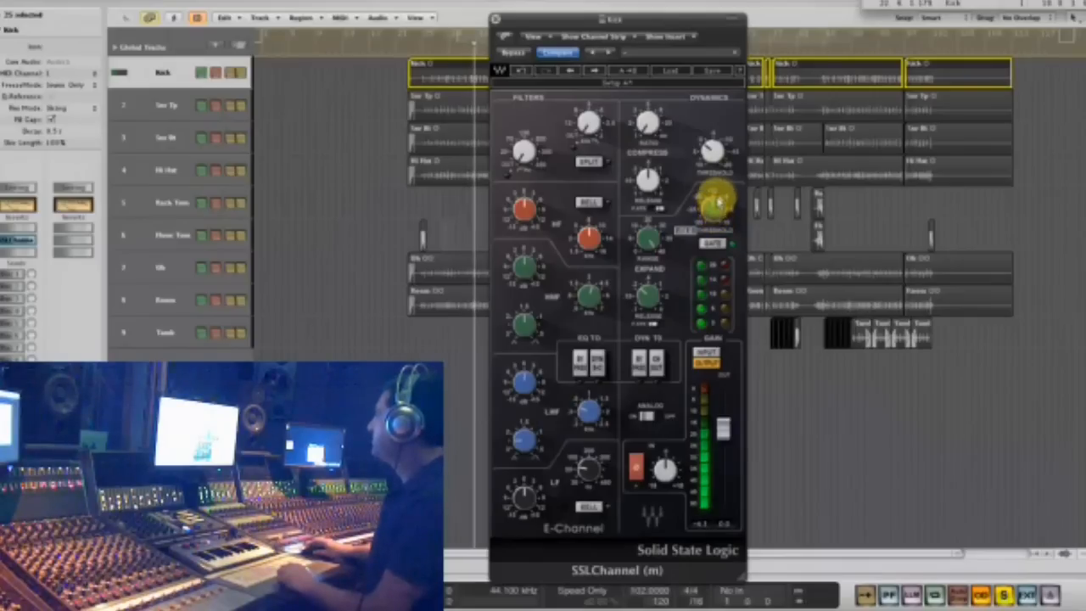
pyautogui.moveTo(646, 20); pyautogui.dragTo(776, 5)
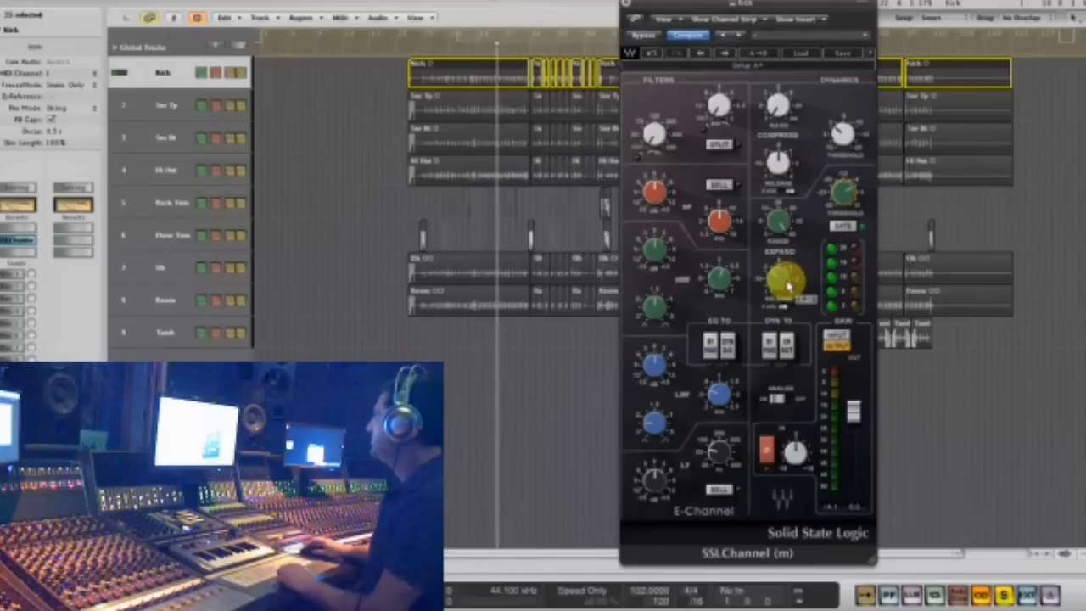
pyautogui.click(549, 51)
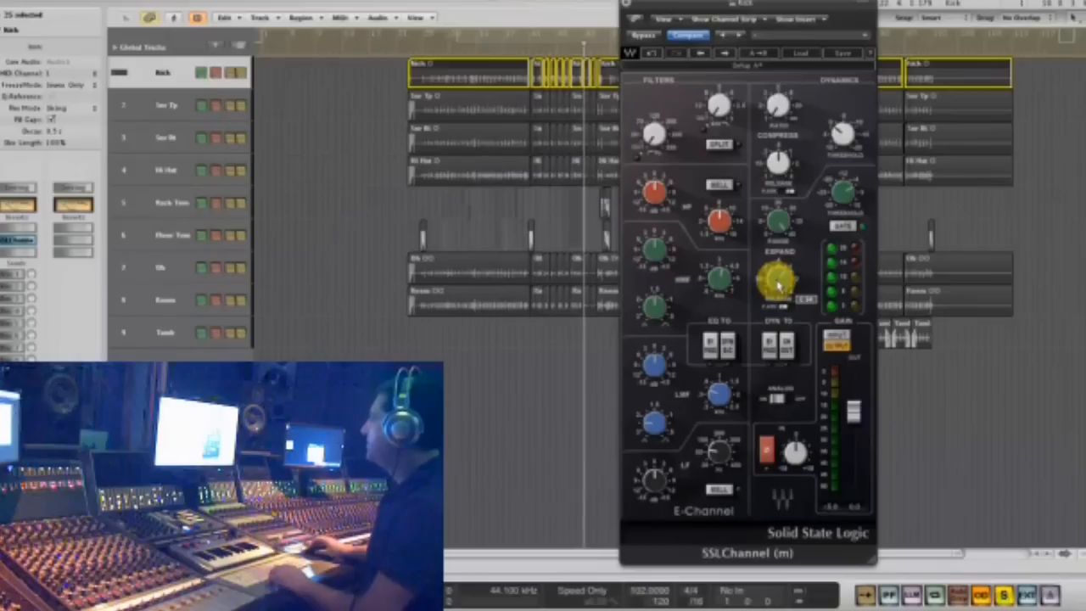
# - Reselect the Kick track, shift the SSLChannel window aside and try out its low-frequency gain
pyautogui.click(376, 101)
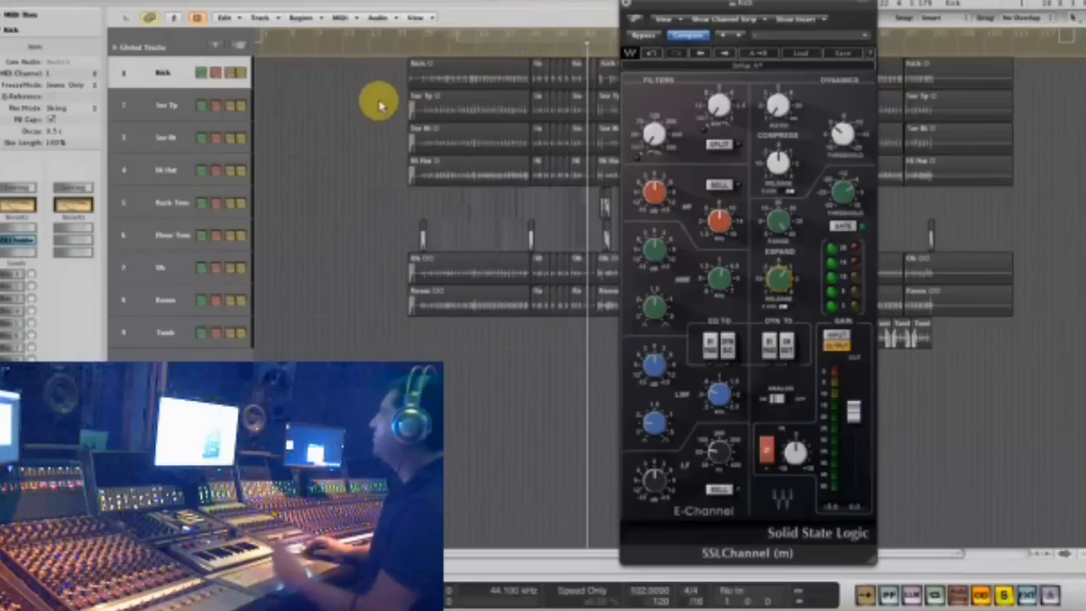
pyautogui.click(133, 88)
pyautogui.click(142, 74)
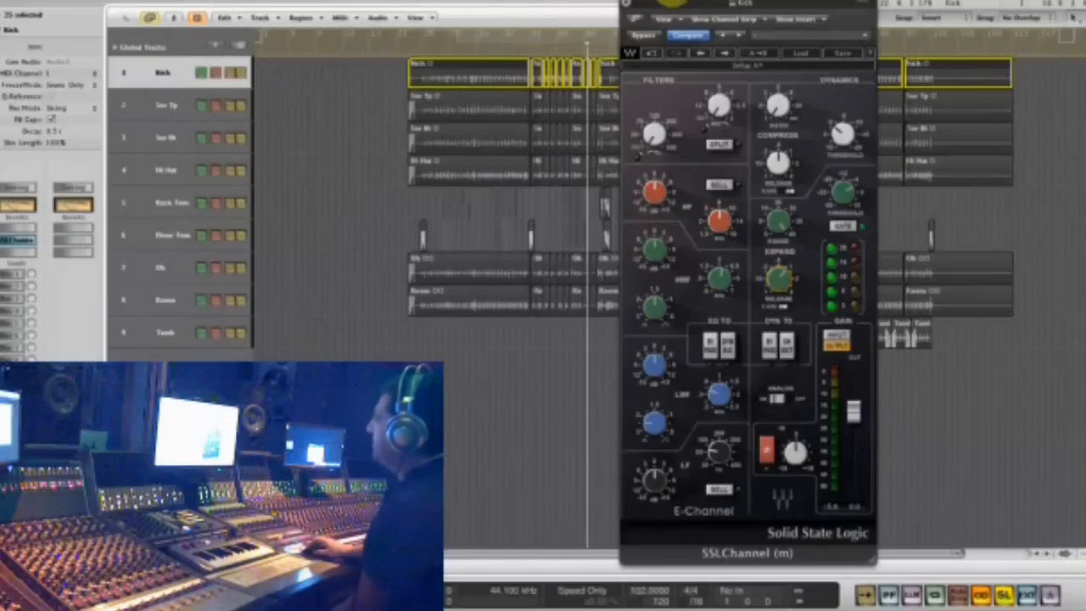
pyautogui.moveTo(671, 6); pyautogui.dragTo(721, 10)
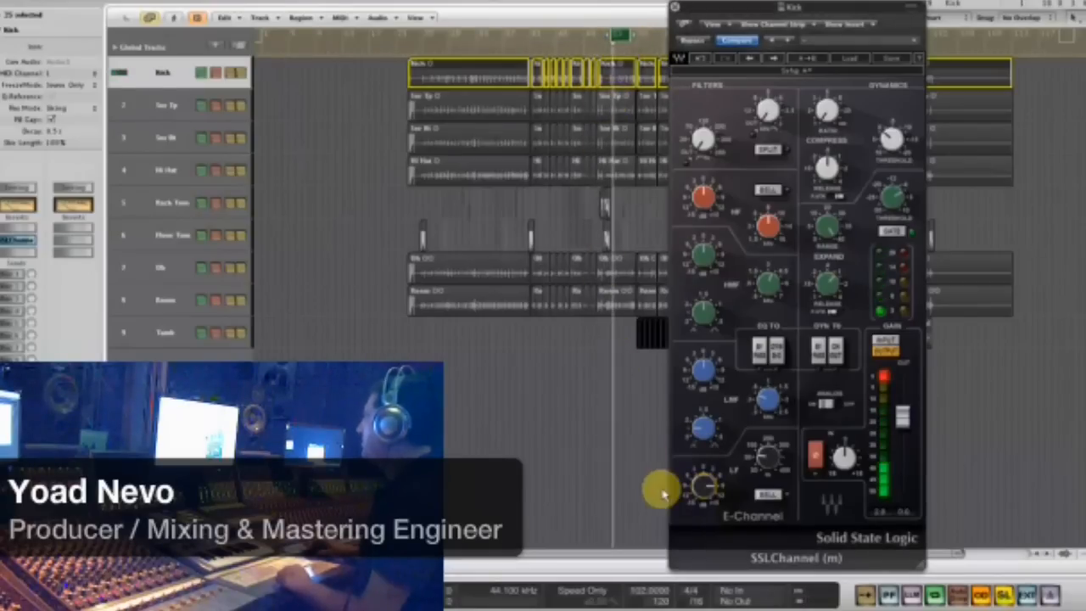
pyautogui.moveTo(720, 497)
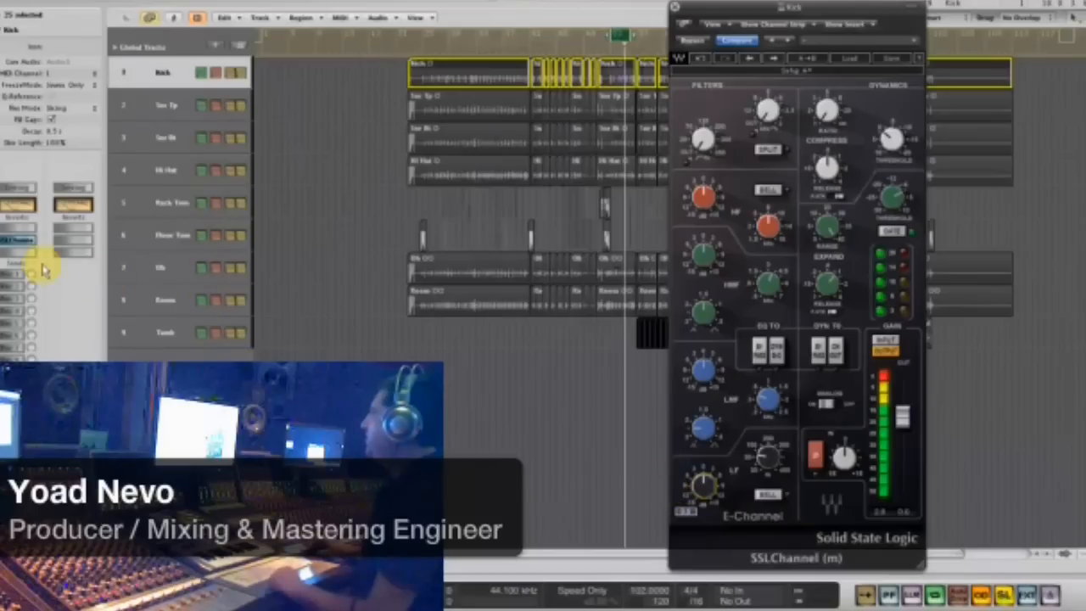
# - Insert the mono REQ 4 equalizer after SSLChannel on the Kick track and place its window beside the SSLChannel window
pyautogui.click(10, 253)
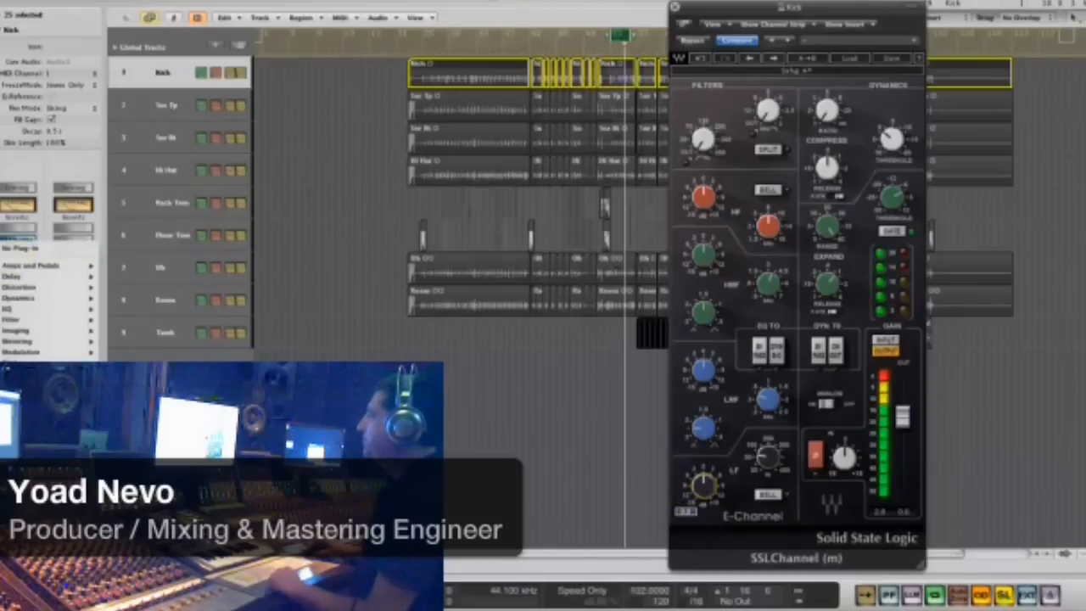
pyautogui.moveTo(135, 433)
pyautogui.scroll(-10, 242, 306)
pyautogui.scroll(-8, 241, 305)
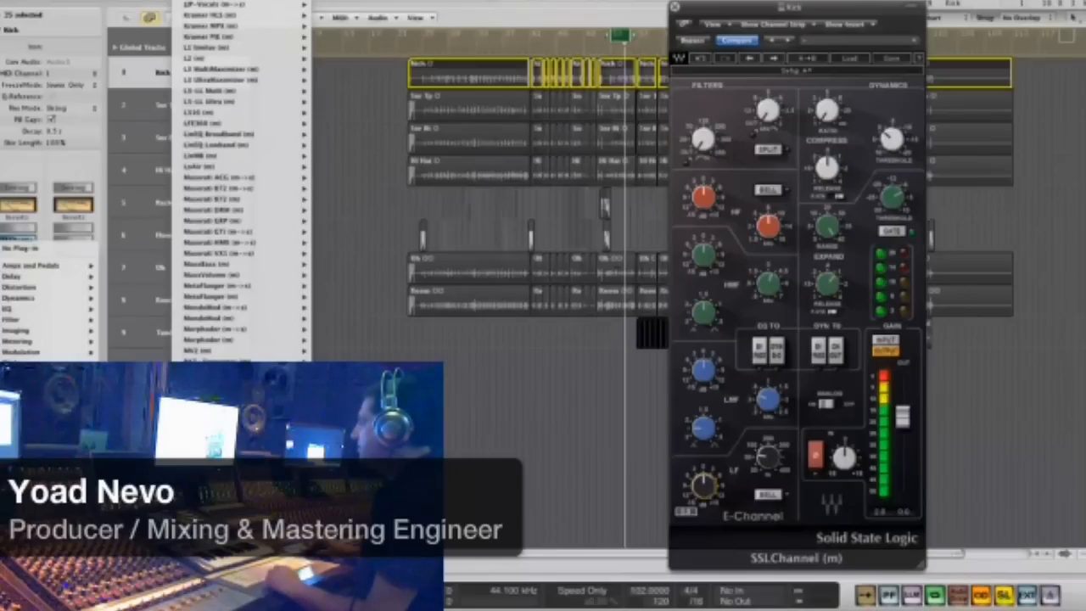
pyautogui.scroll(-2, 242, 305)
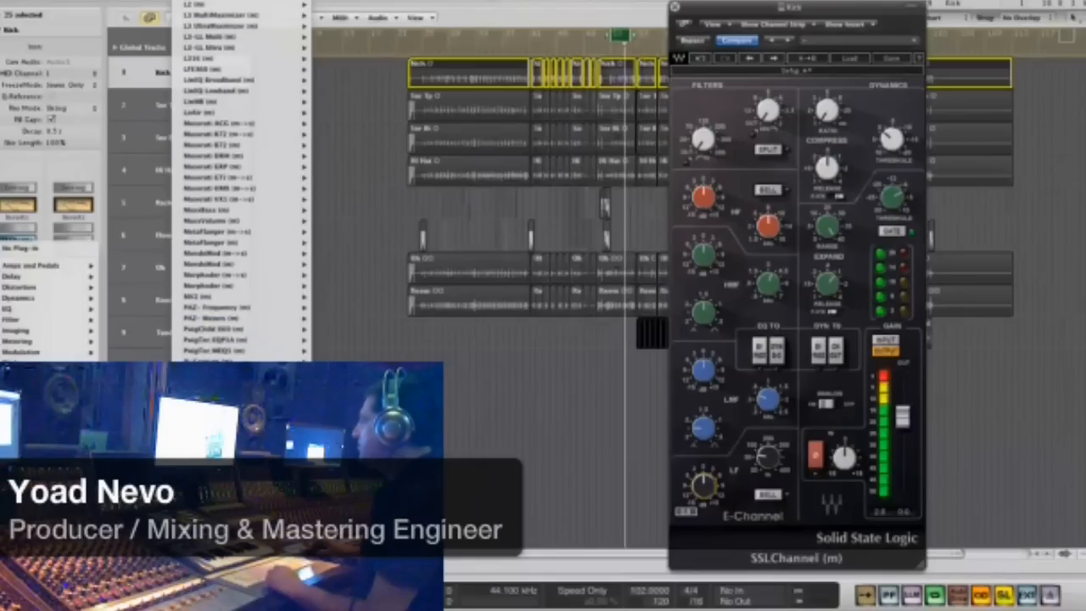
pyautogui.click(323, 251)
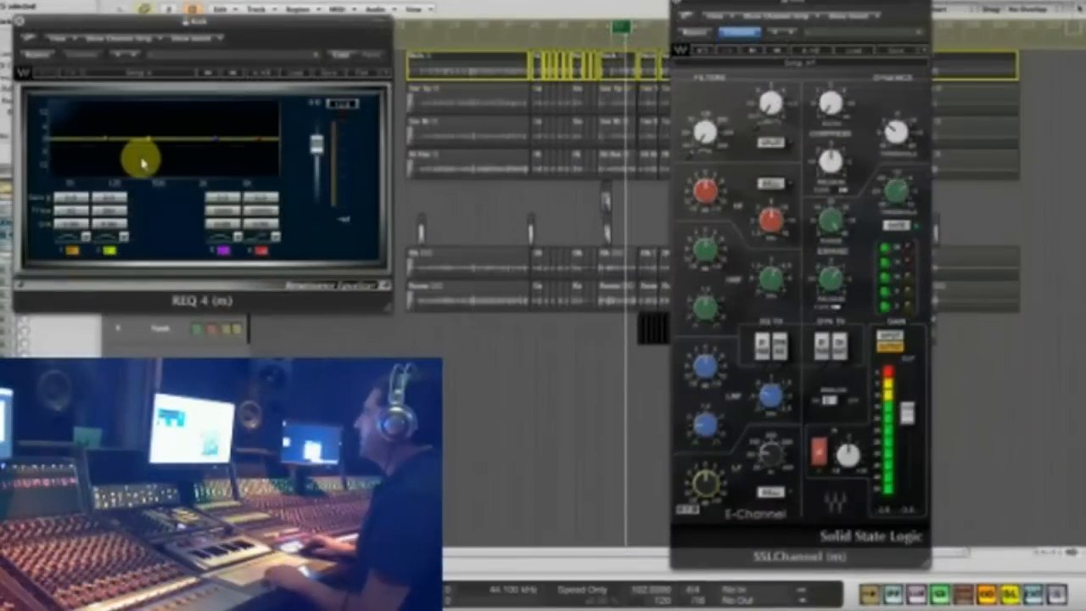
pyautogui.moveTo(134, 20); pyautogui.dragTo(319, 90)
# - Boost the kick's low end with the band 1 low shelf in REQ 4 and raise the shelf's frequency slightly
pyautogui.click(255, 312)
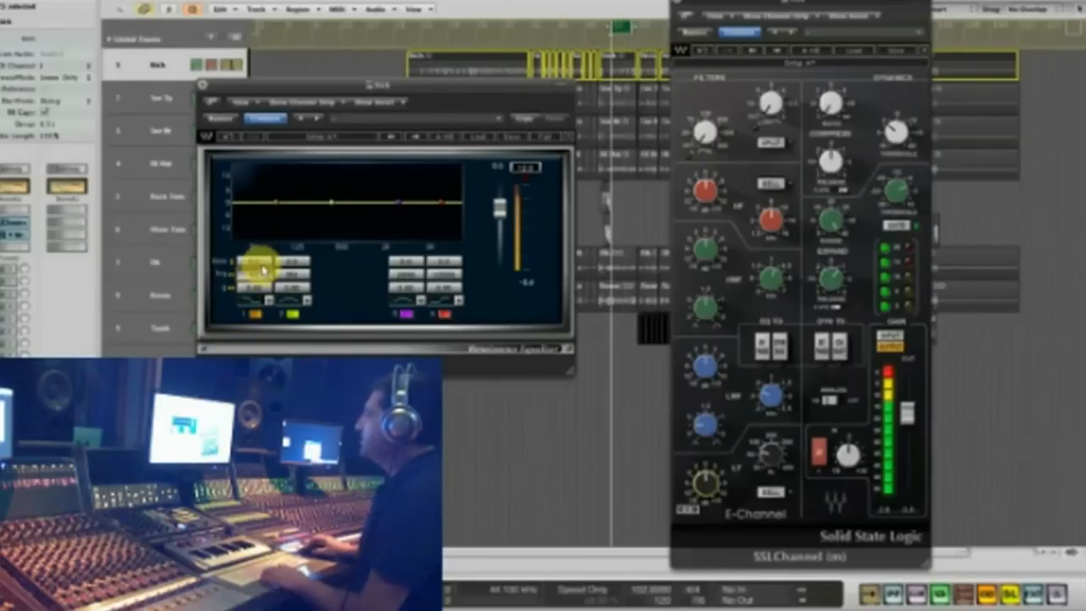
pyautogui.moveTo(265, 244); pyautogui.dragTo(278, 191)
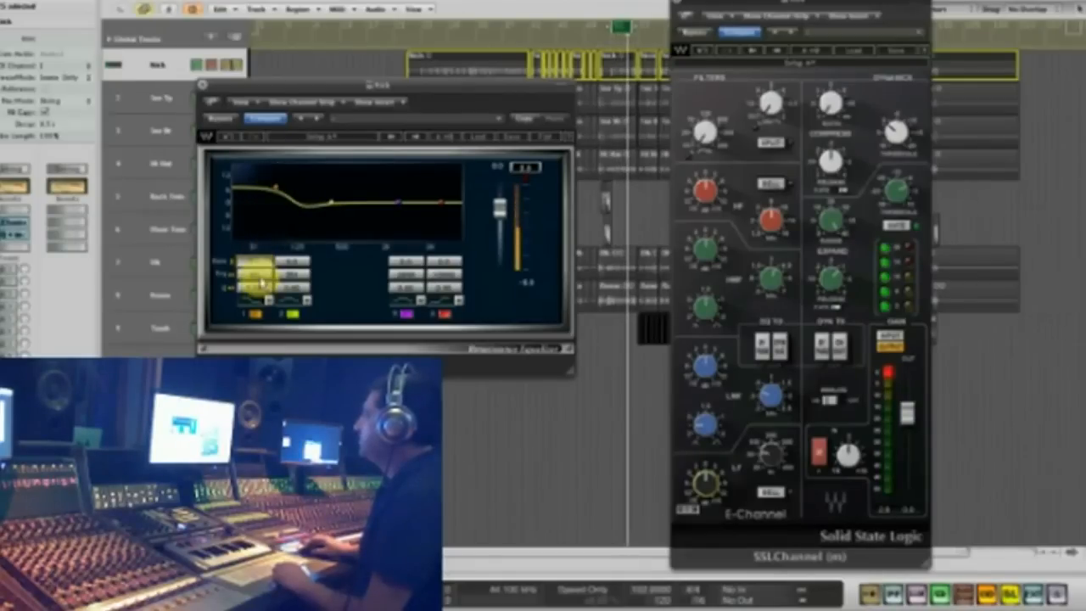
pyautogui.moveTo(261, 276); pyautogui.dragTo(274, 276)
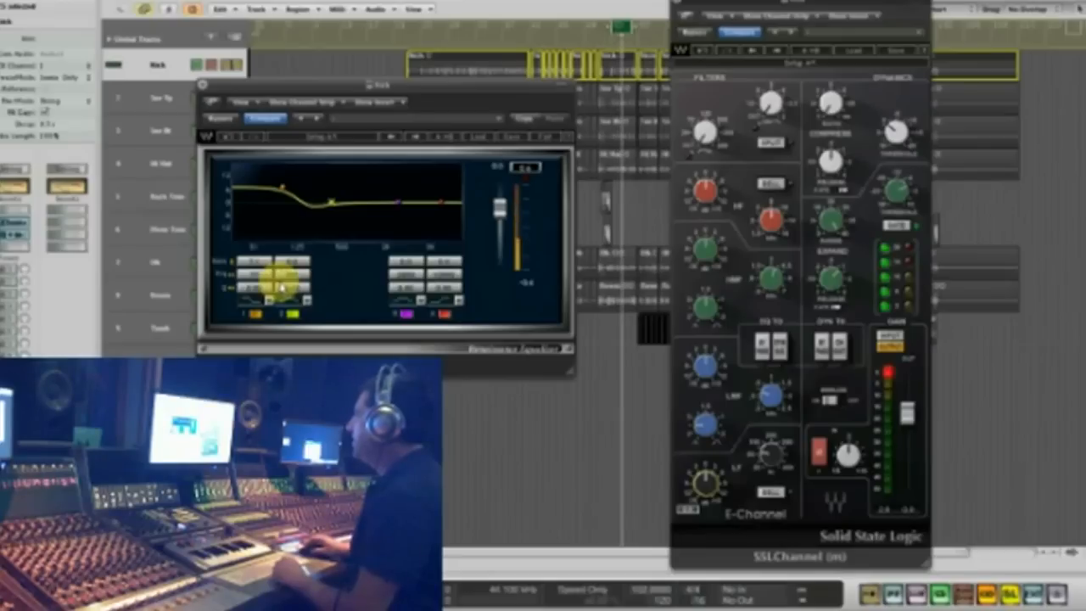
# - Cut the kick's low mids just above 125 Hz with REQ 4 band 2, adjusting its frequency, gain and Q
pyautogui.moveTo(296, 279); pyautogui.dragTo(258, 318)
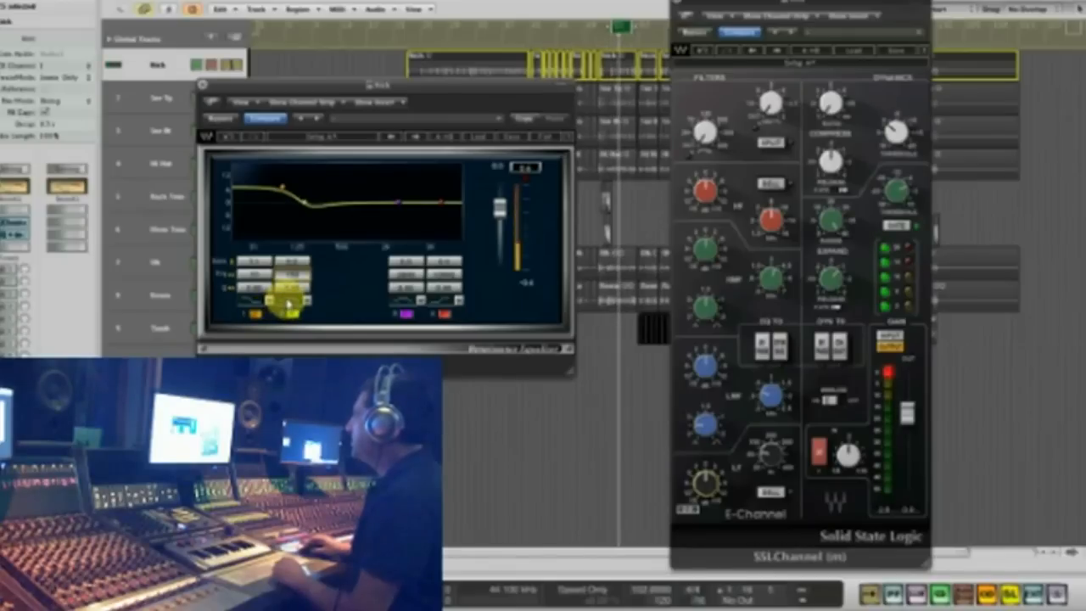
pyautogui.moveTo(289, 287); pyautogui.dragTo(234, 373)
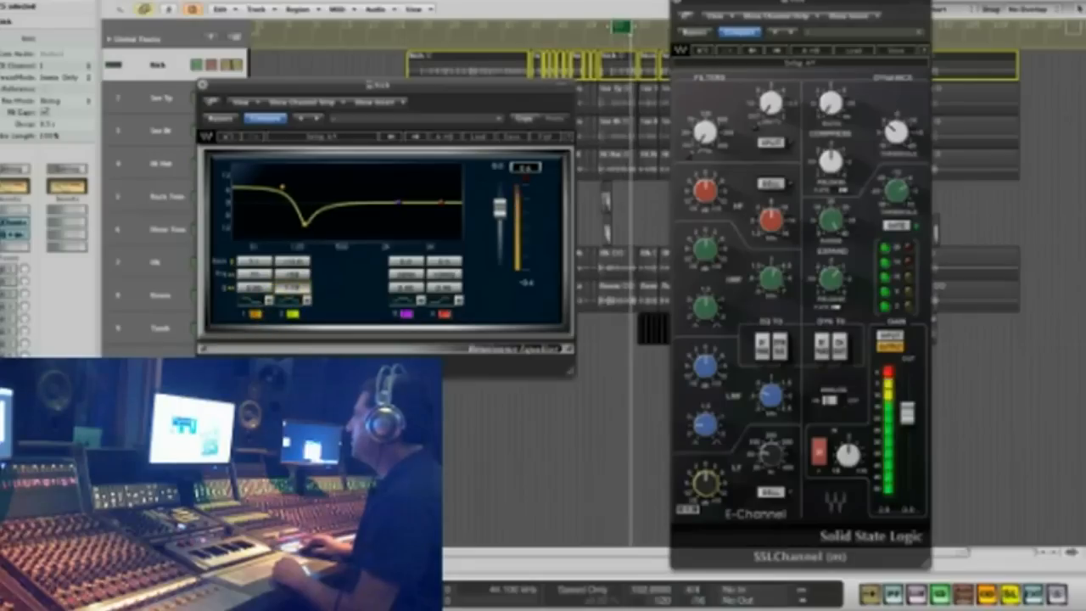
pyautogui.moveTo(307, 225)
pyautogui.mouseDown()
pyautogui.moveTo(307, 212)
pyautogui.moveTo(306, 223)
pyautogui.mouseUp()
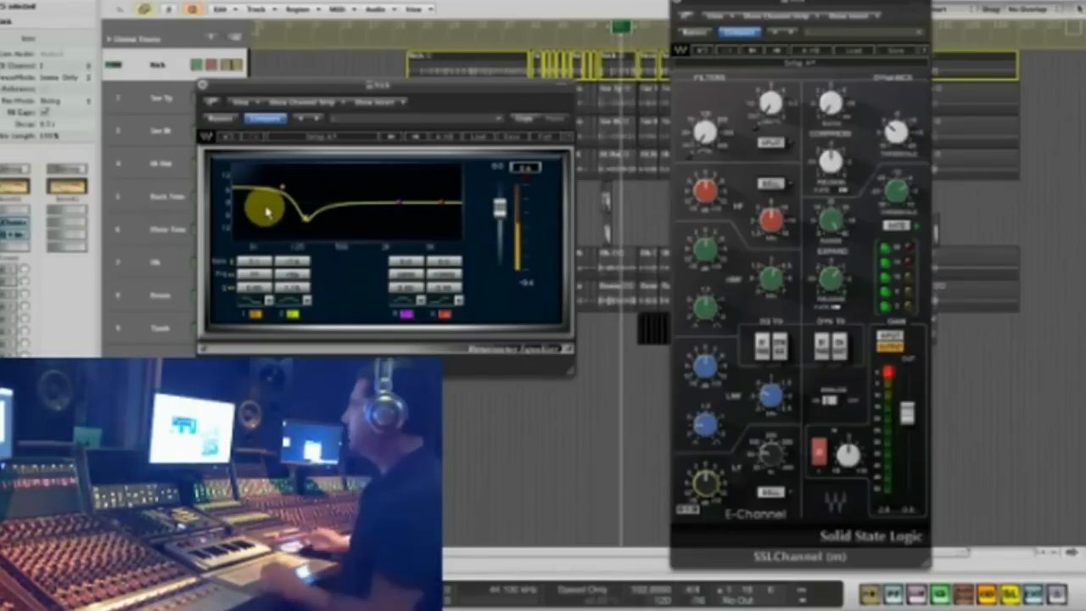
pyautogui.moveTo(299, 262); pyautogui.dragTo(289, 312)
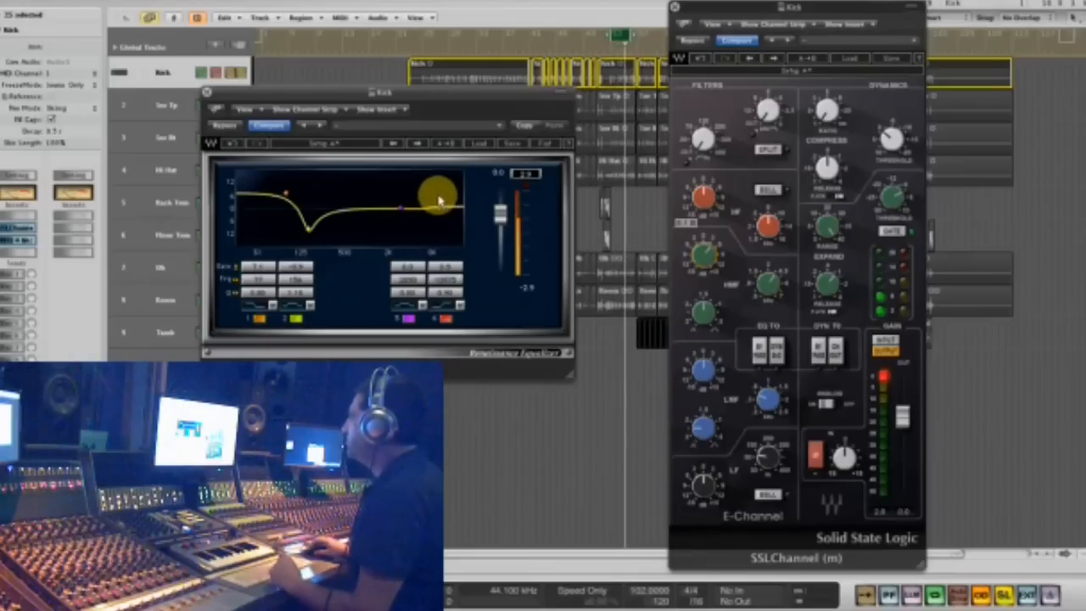
# - Try a high-shelf boost with REQ 4 band 4 on the kick and switch that band off
pyautogui.moveTo(437, 180); pyautogui.dragTo(427, 157)
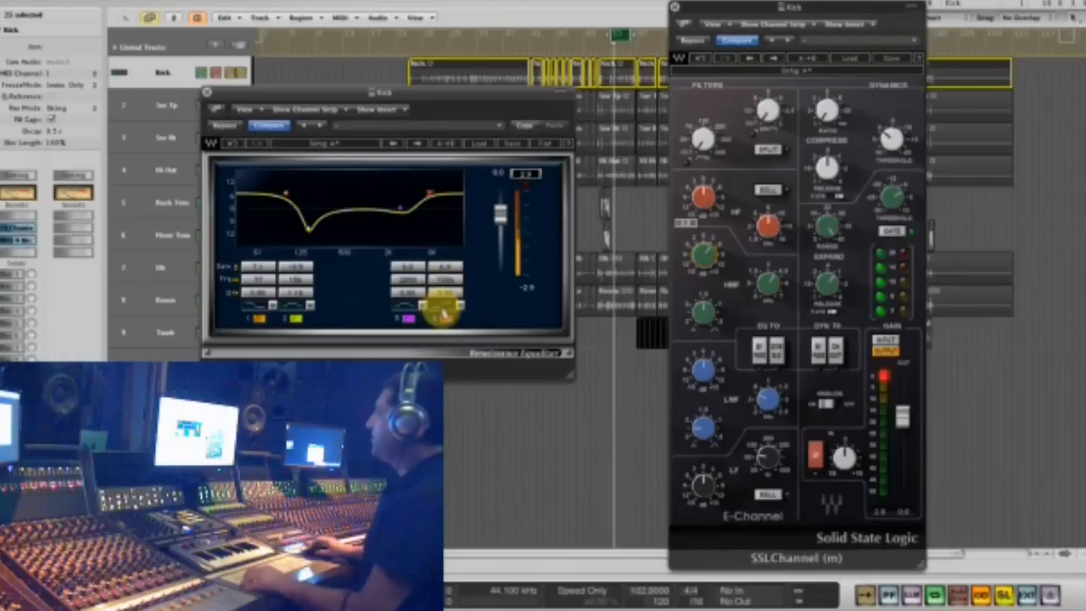
pyautogui.click(446, 320)
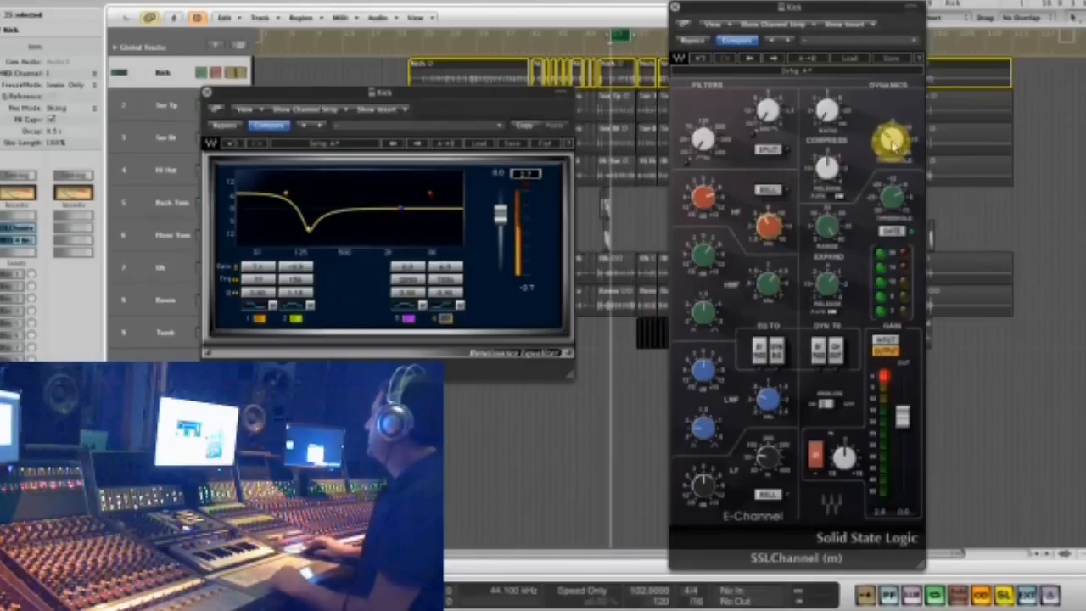
# - Compress the kick in SSLChannel by raising the compressor ratio and adjusting its threshold during looped playback
pyautogui.moveTo(833, 111); pyautogui.dragTo(818, 41)
pyautogui.moveTo(890, 136); pyautogui.dragTo(897, 112)
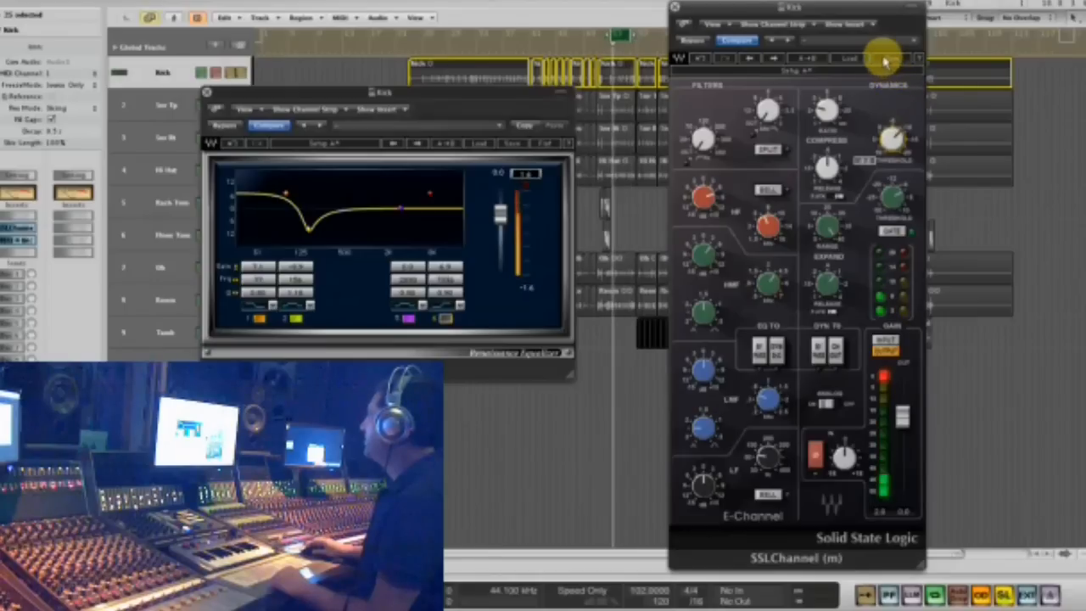
pyautogui.moveTo(885, 61); pyautogui.dragTo(882, 53)
pyautogui.moveTo(827, 113); pyautogui.dragTo(825, 100)
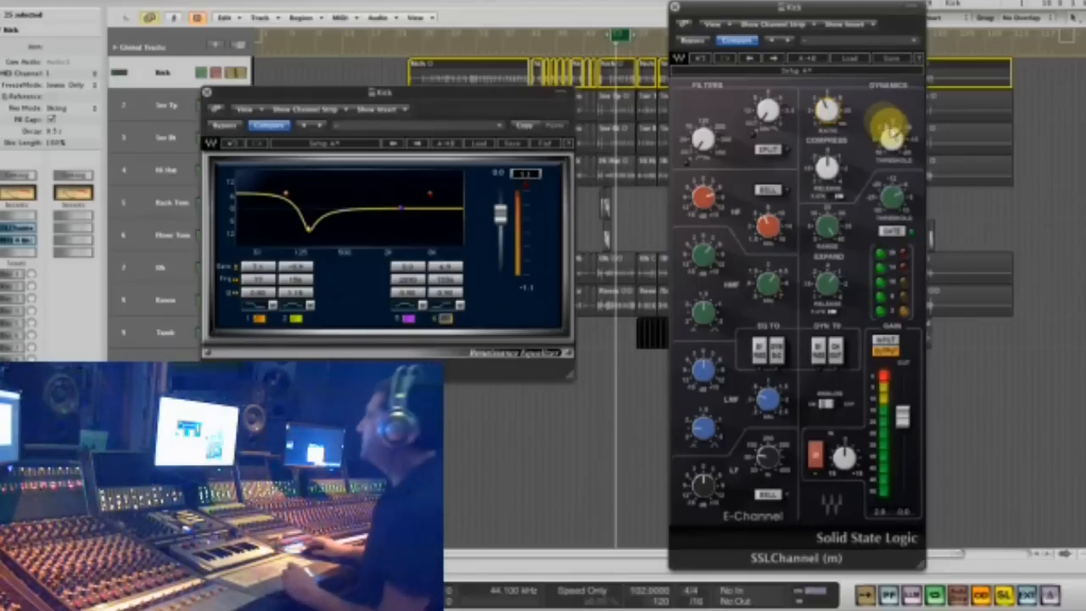
pyautogui.moveTo(893, 136); pyautogui.dragTo(837, 83)
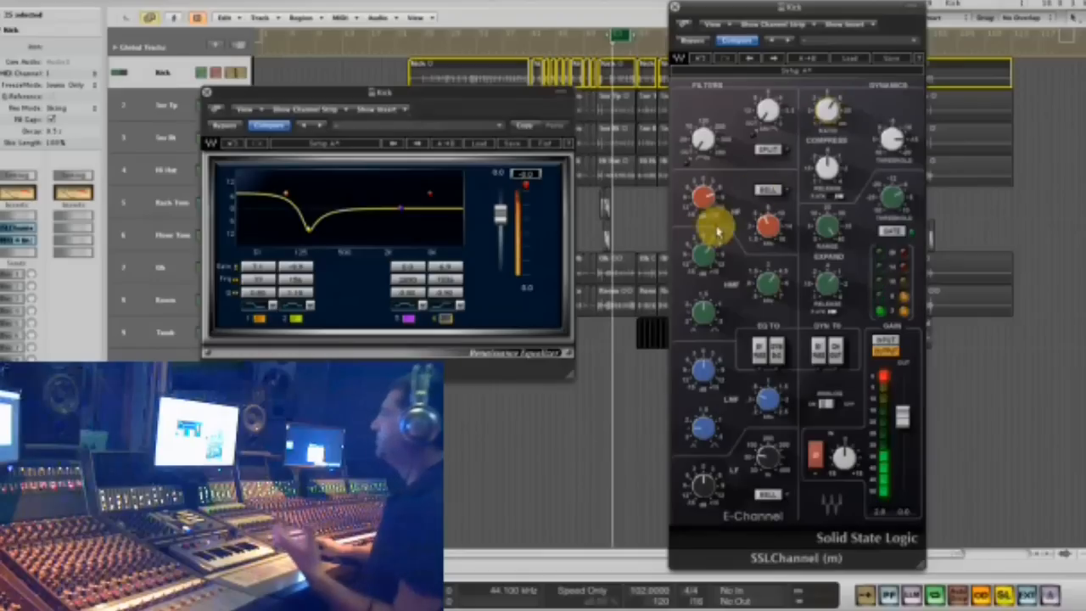
pyautogui.moveTo(695, 249)
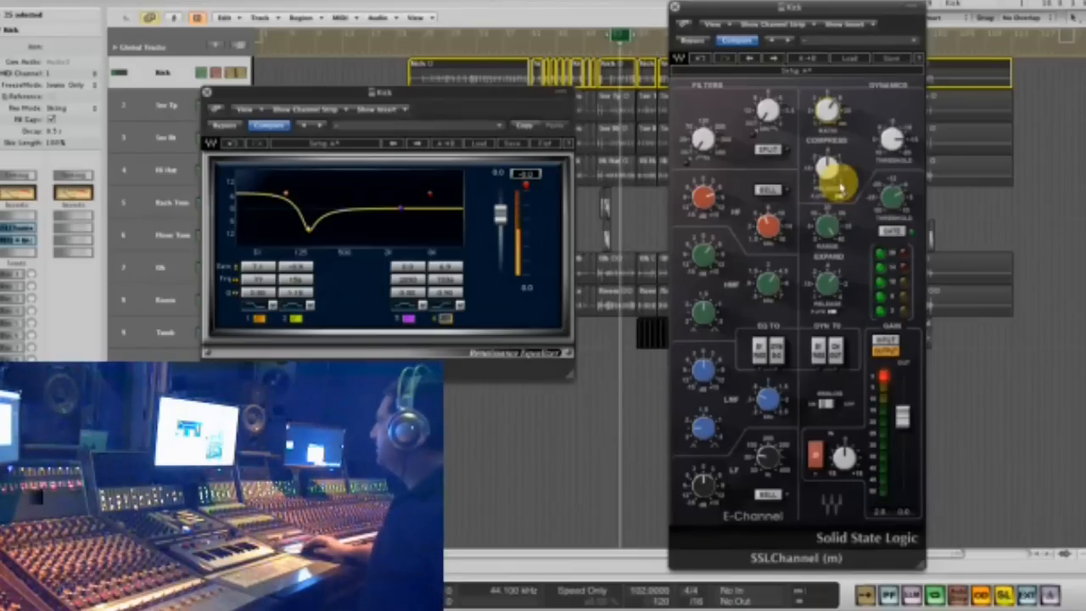
# - Lower the kick's SSLChannel output fader to about -4.4 dB to prevent clipping and close both kick plug-in windows
pyautogui.moveTo(902, 415); pyautogui.dragTo(903, 433)
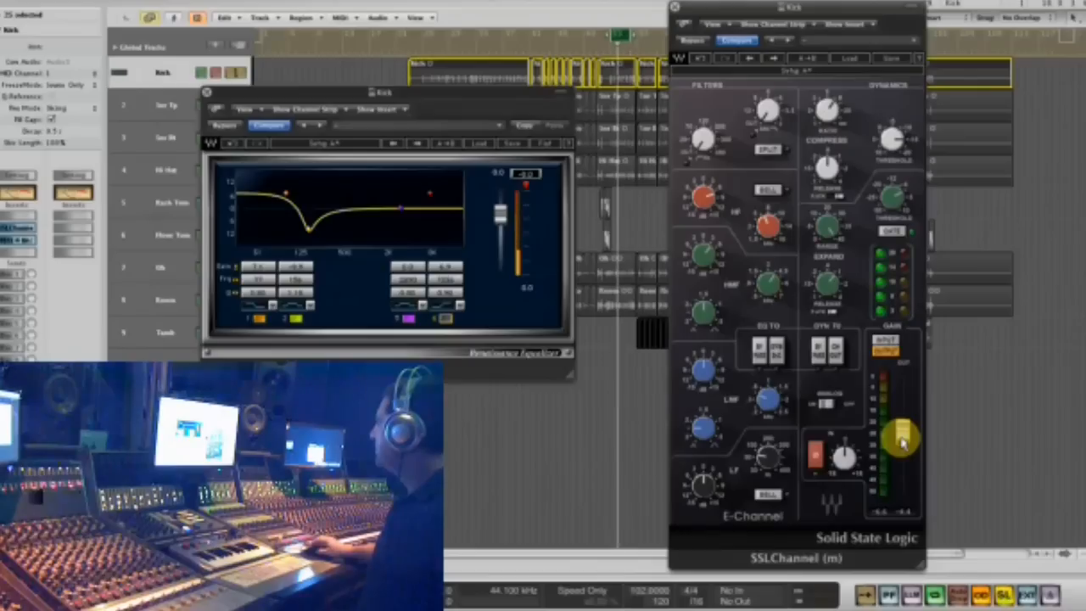
pyautogui.click(528, 191)
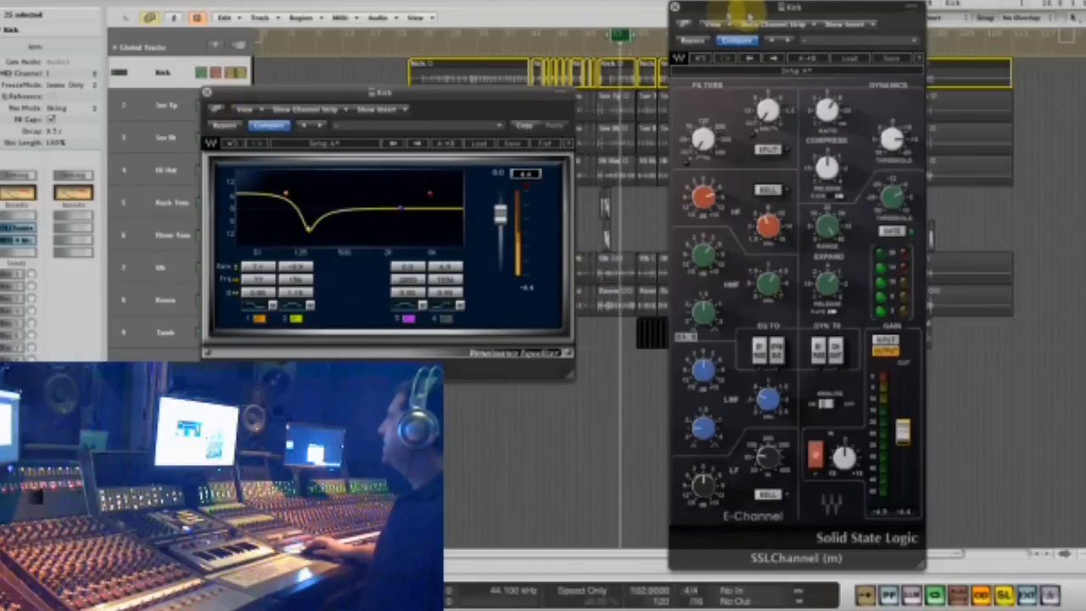
pyautogui.click(675, 8)
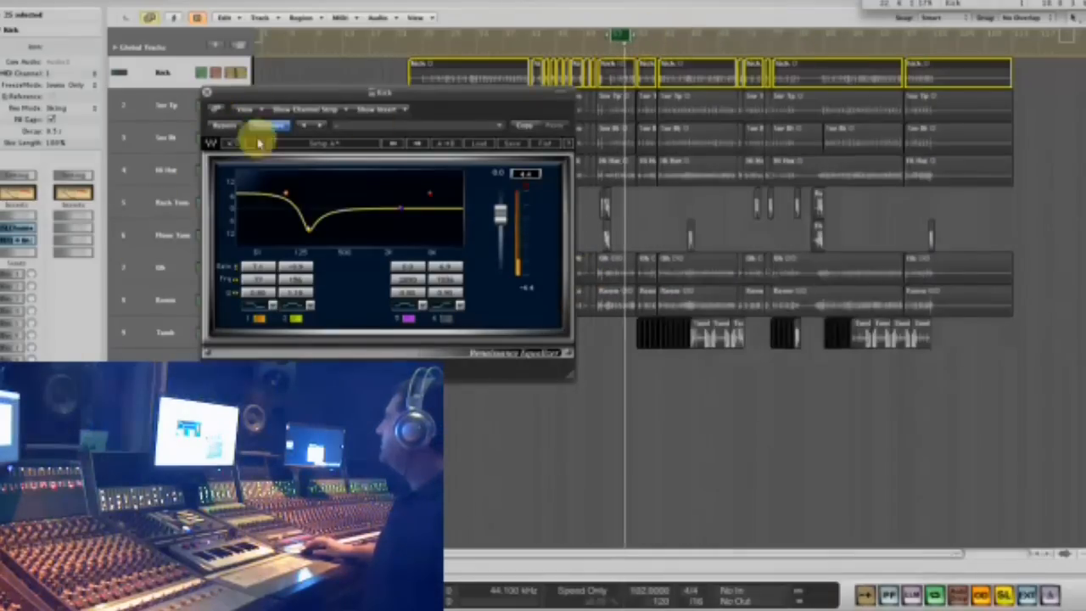
pyautogui.click(210, 93)
# - Select the Snr Tp track with all its regions and set the playback loop over a later passage
pyautogui.click(154, 105)
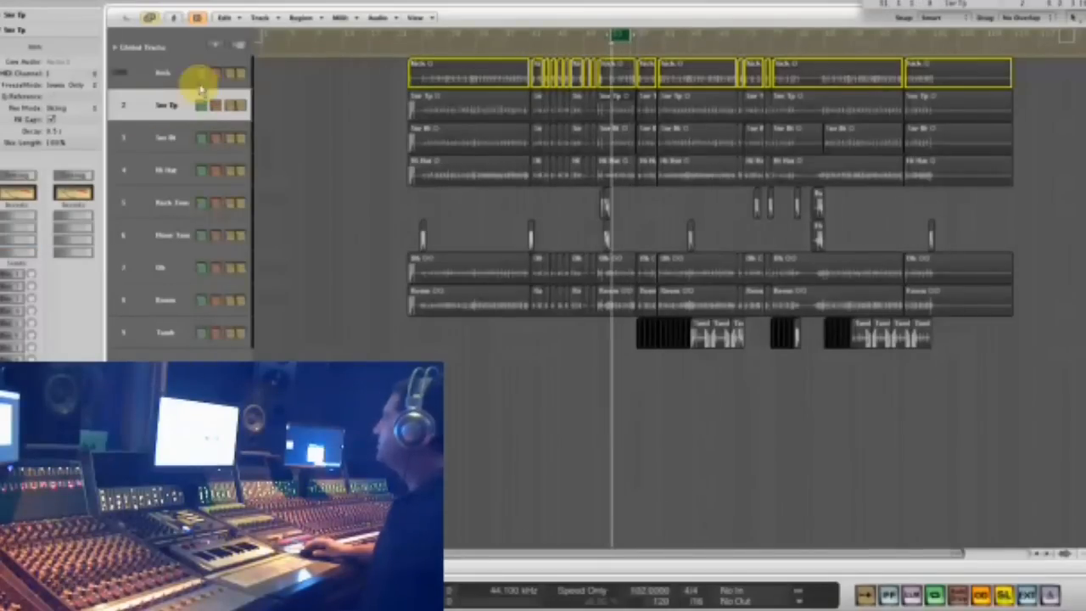
pyautogui.moveTo(396, 106); pyautogui.dragTo(953, 111)
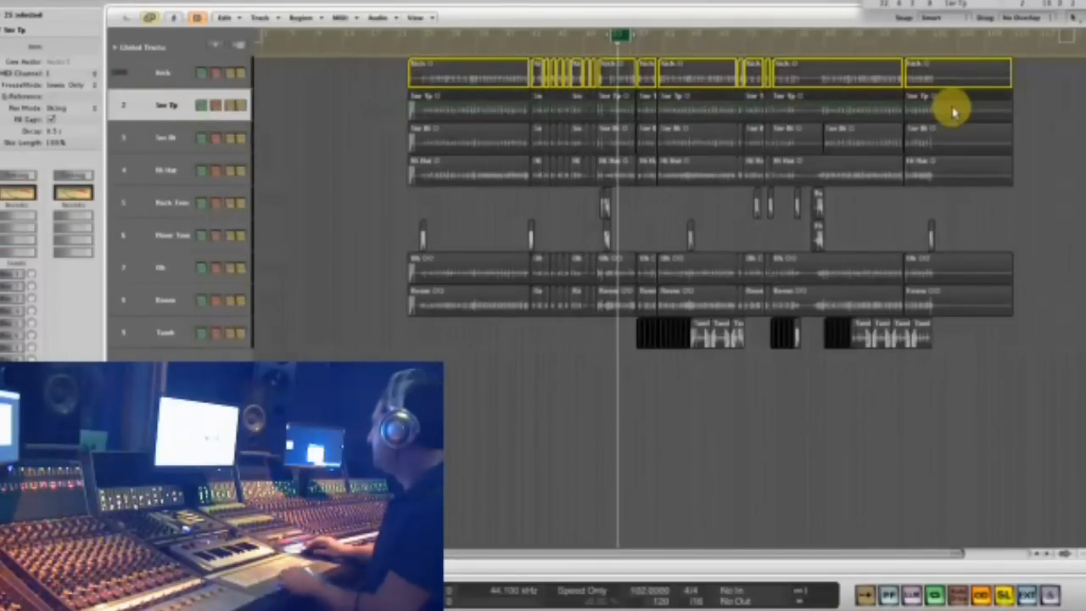
pyautogui.press('space')
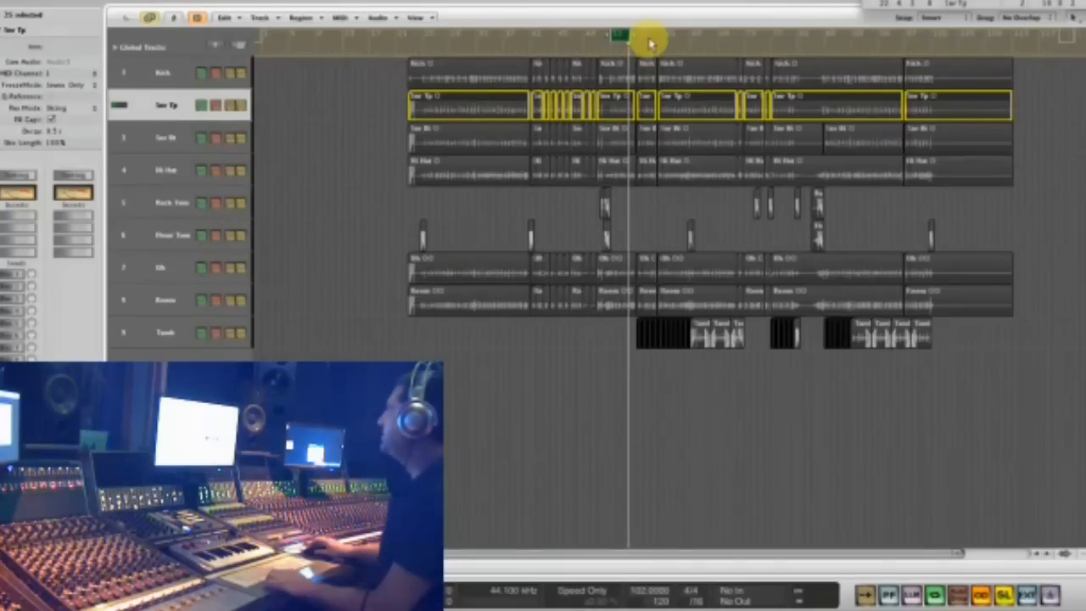
pyautogui.moveTo(681, 36); pyautogui.dragTo(718, 39)
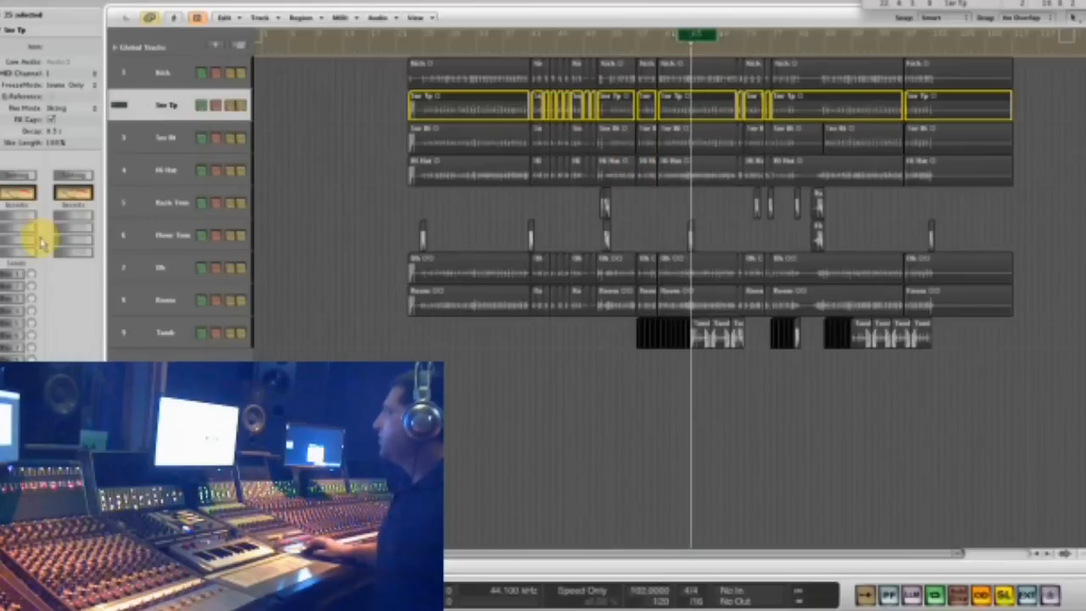
# - Insert the mono Waves C1 gate on the Snr Tp track and place its window clear of the channel strip
pyautogui.click(13, 239)
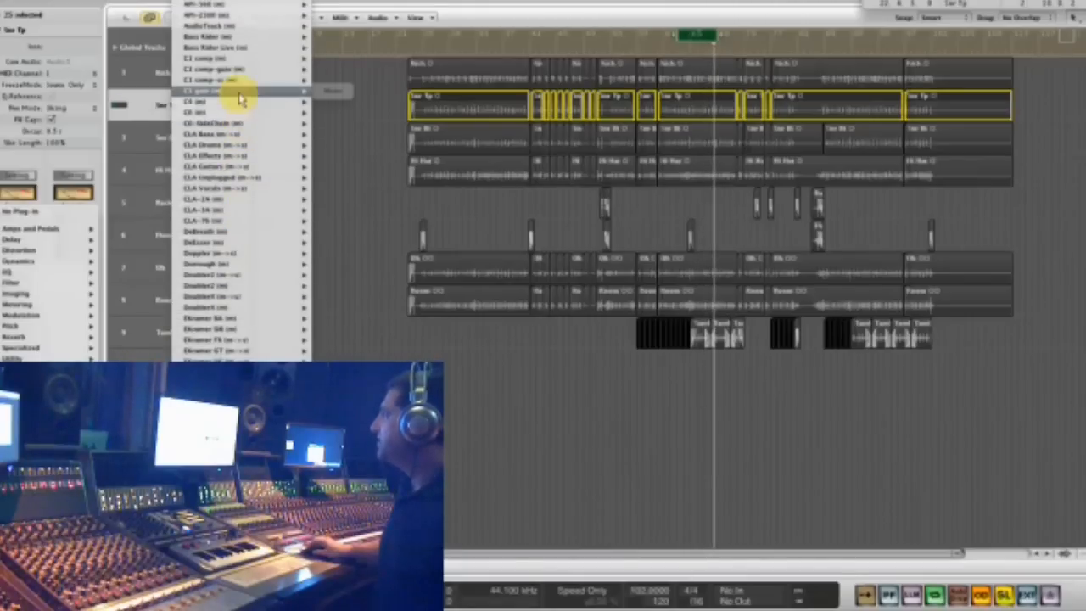
pyautogui.click(327, 91)
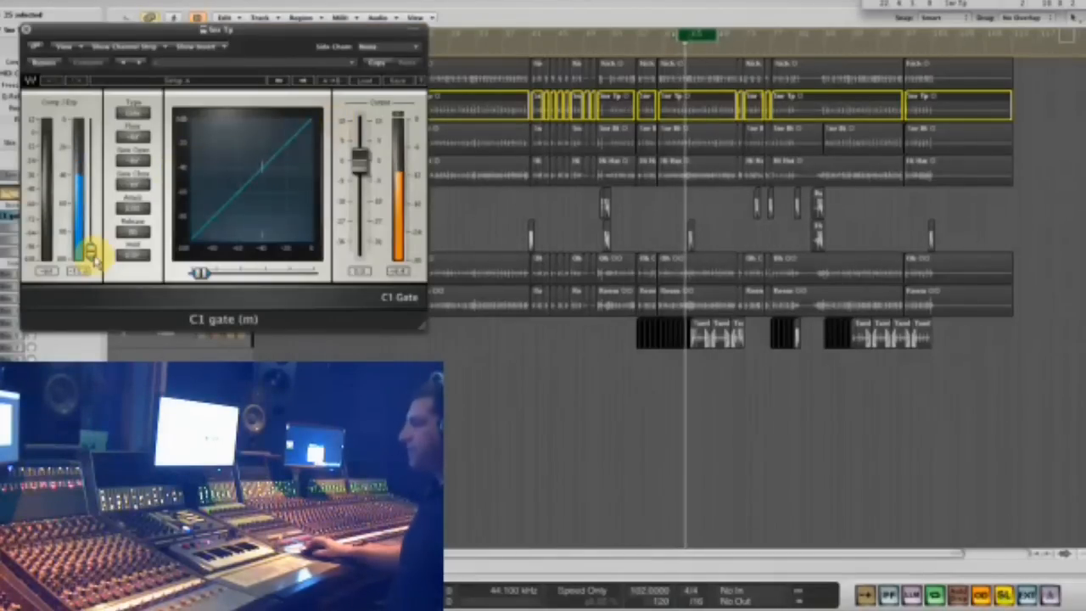
pyautogui.moveTo(307, 29); pyautogui.dragTo(407, 106)
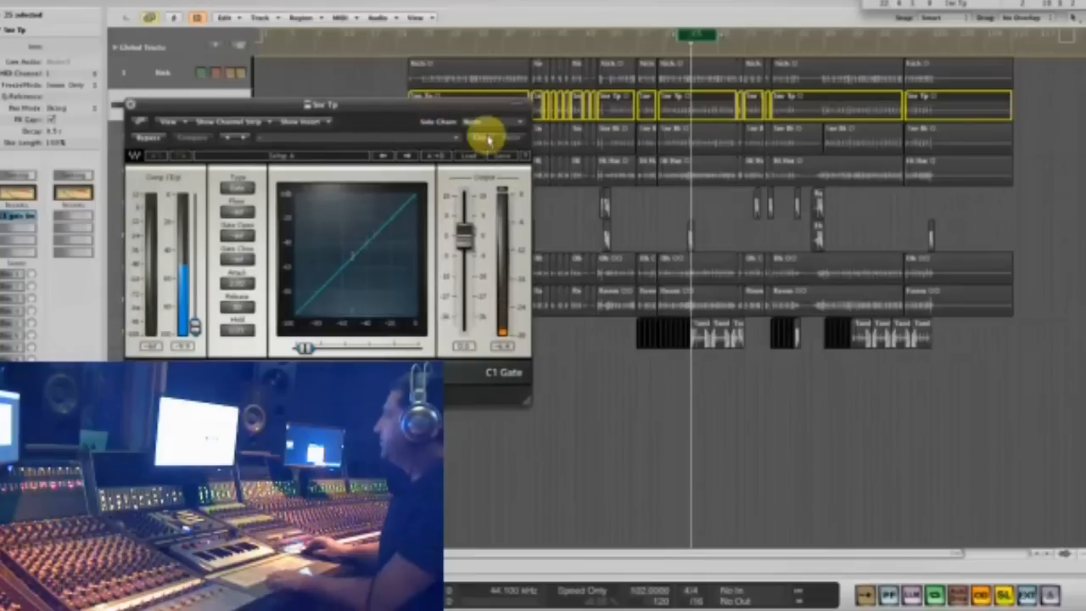
# - Shift the loop slightly earlier and raise the C1 gate's thresholds on the snare, with gate open above gate close
pyautogui.moveTo(698, 41); pyautogui.dragTo(657, 41)
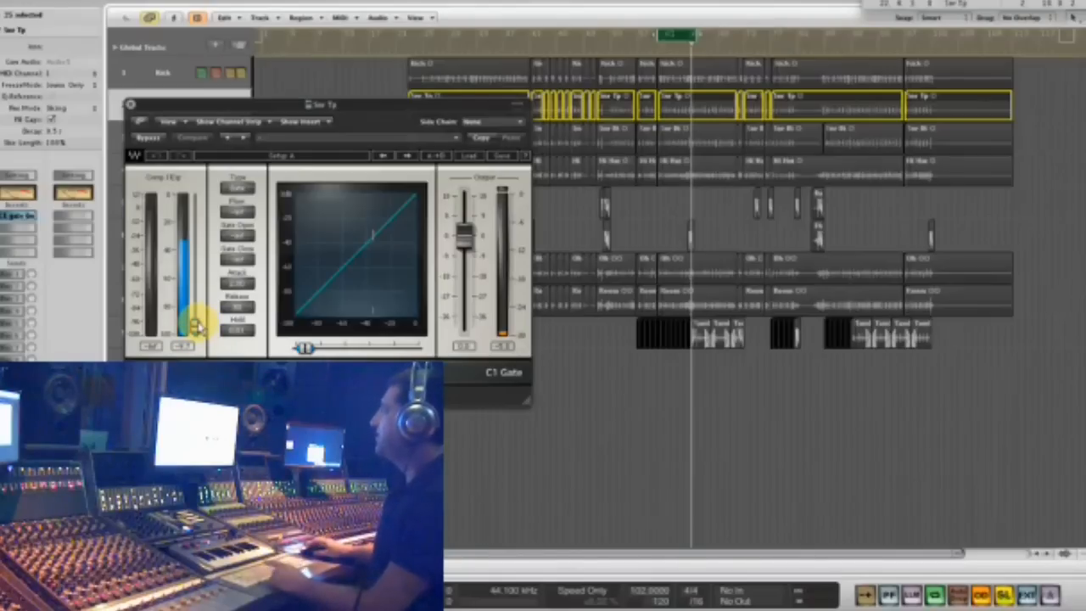
pyautogui.moveTo(194, 325); pyautogui.dragTo(194, 297)
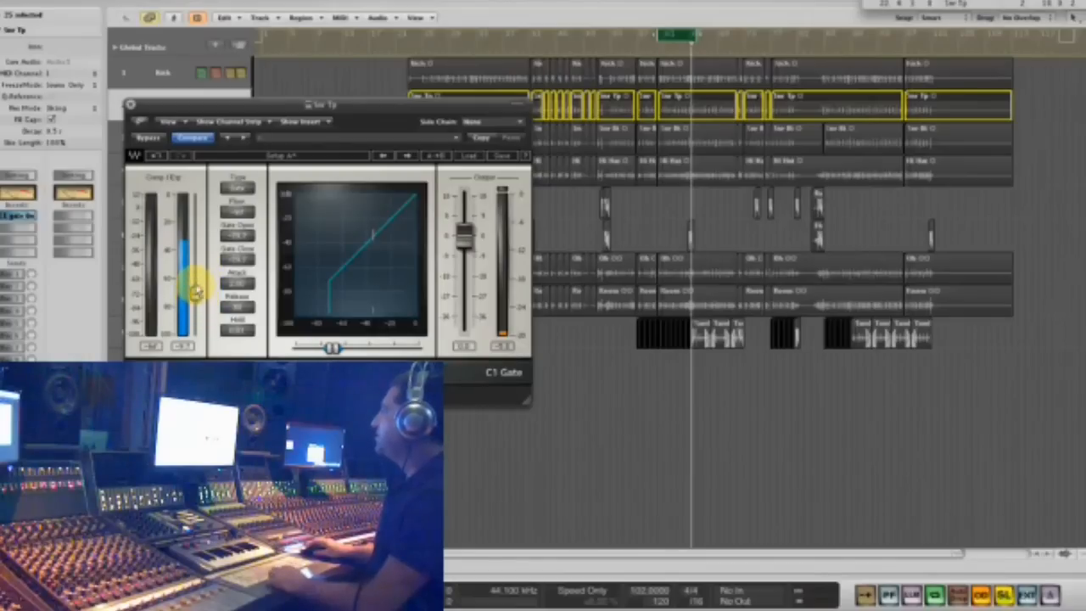
pyautogui.moveTo(196, 287); pyautogui.dragTo(195, 261)
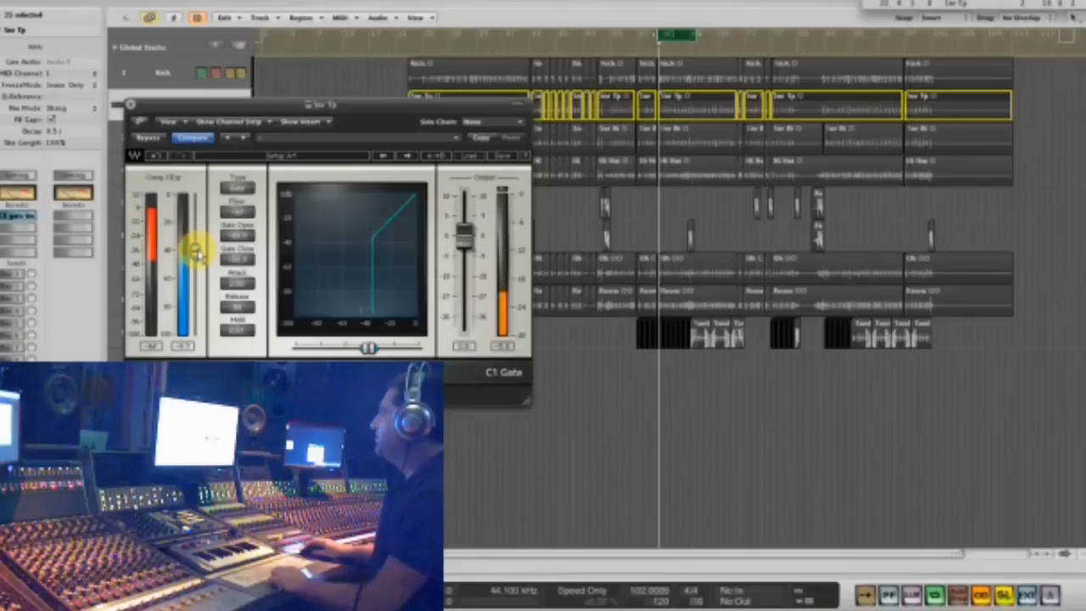
pyautogui.moveTo(197, 251); pyautogui.dragTo(194, 216)
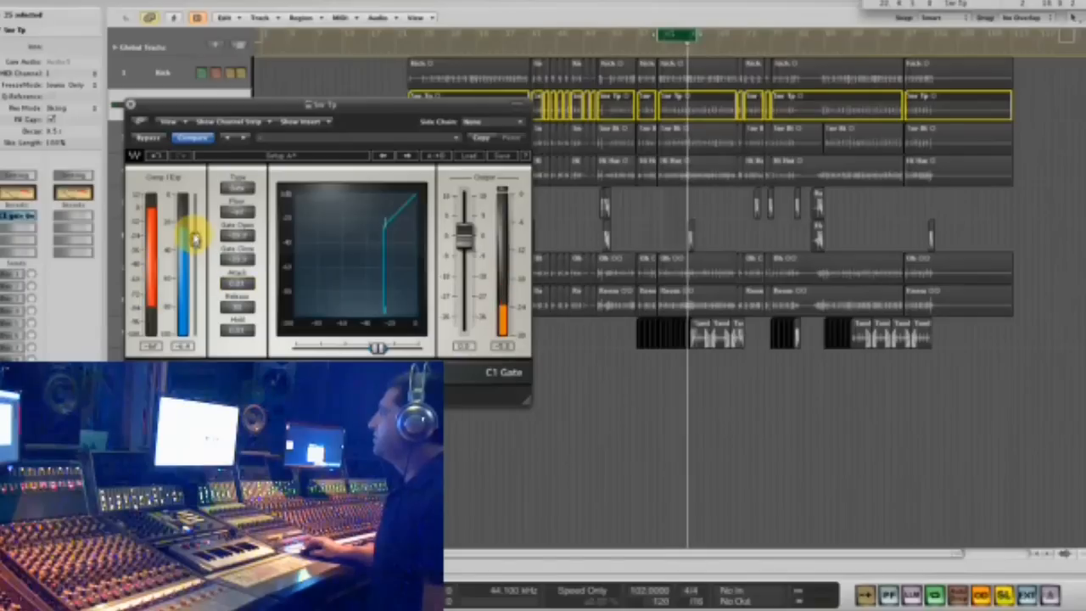
pyautogui.moveTo(194, 240); pyautogui.dragTo(195, 239)
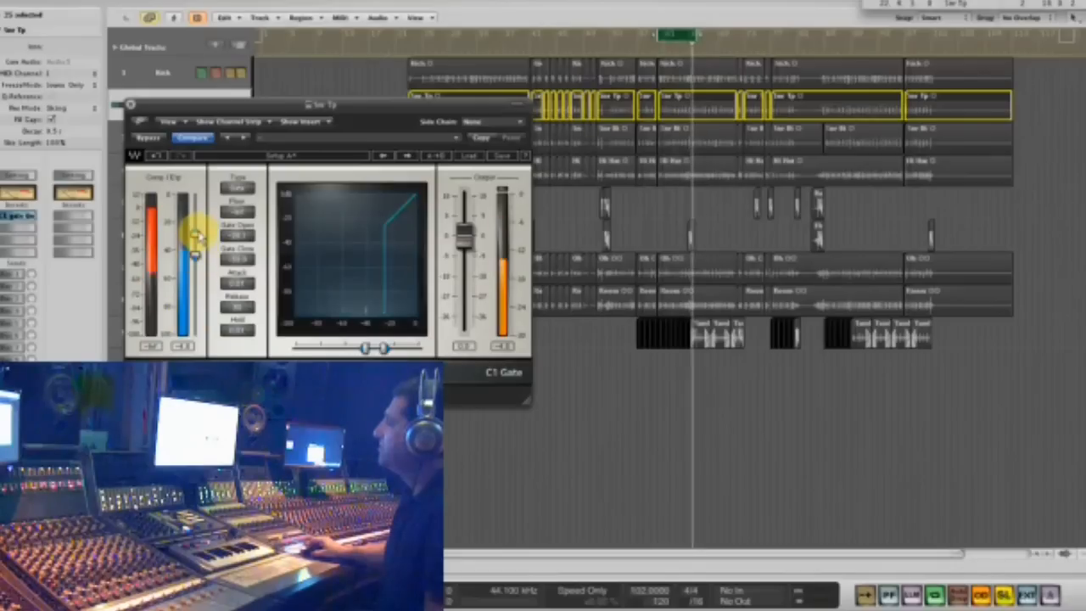
pyautogui.moveTo(197, 234); pyautogui.dragTo(198, 230)
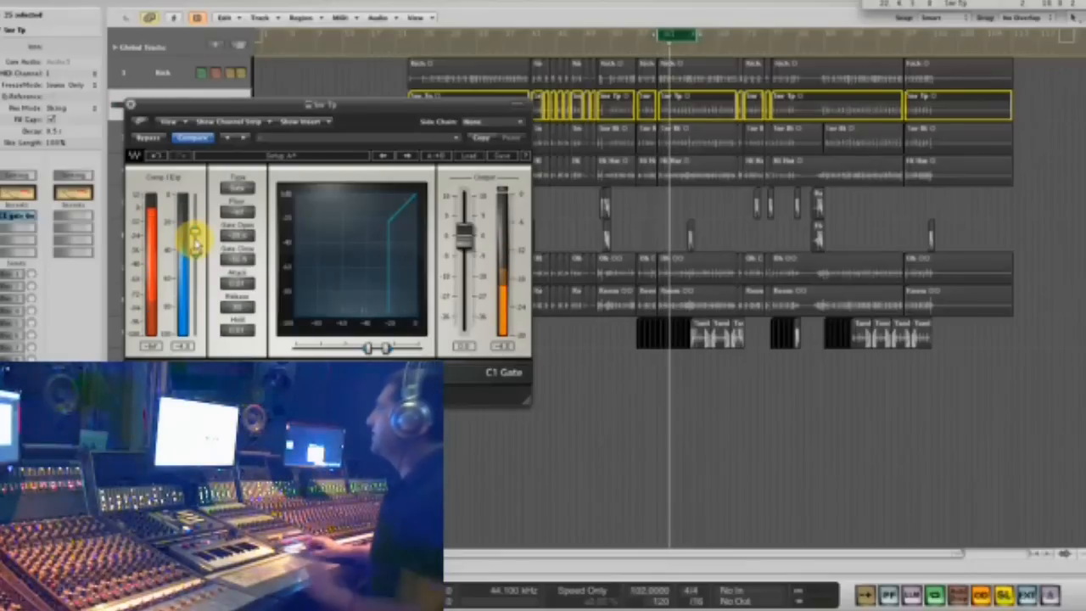
# - Turn off looping and audition the gated snare at several different places in the song
pyautogui.click(562, 53)
pyautogui.click(680, 35)
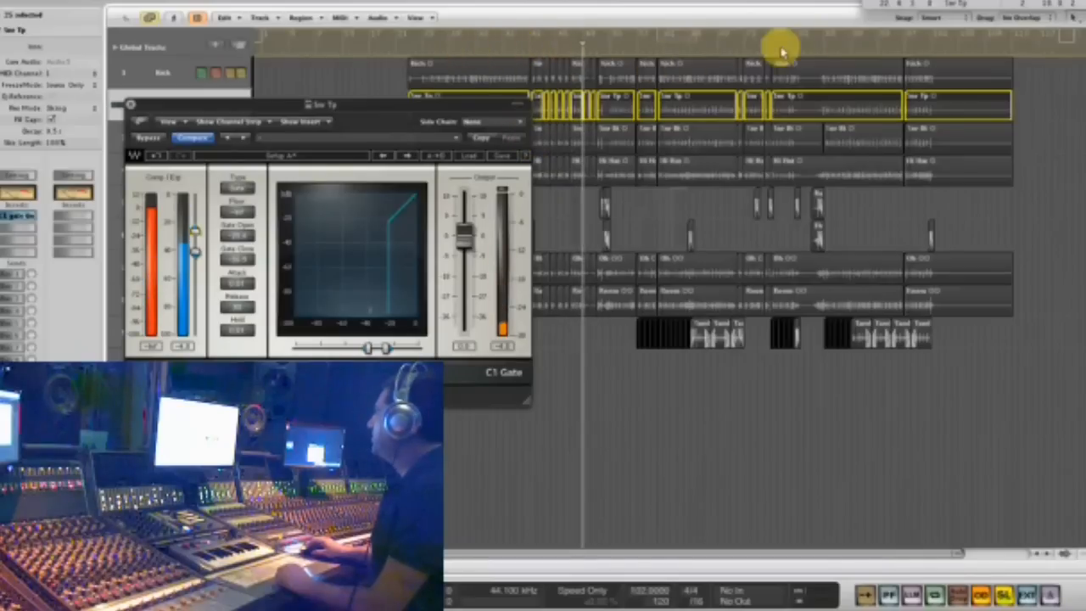
pyautogui.click(842, 49)
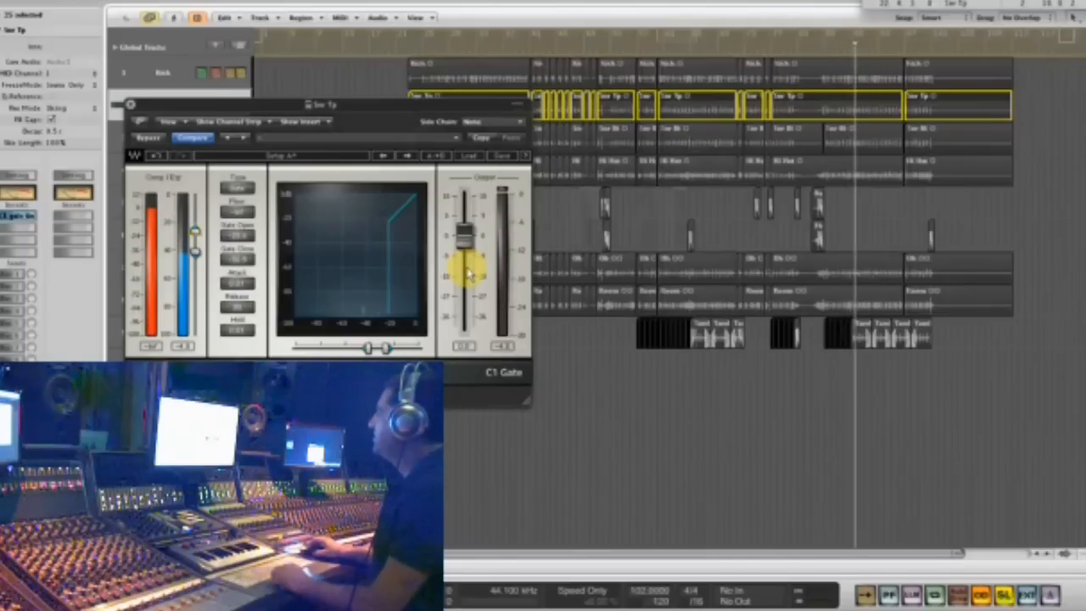
pyautogui.moveTo(354, 102); pyautogui.dragTo(477, 150)
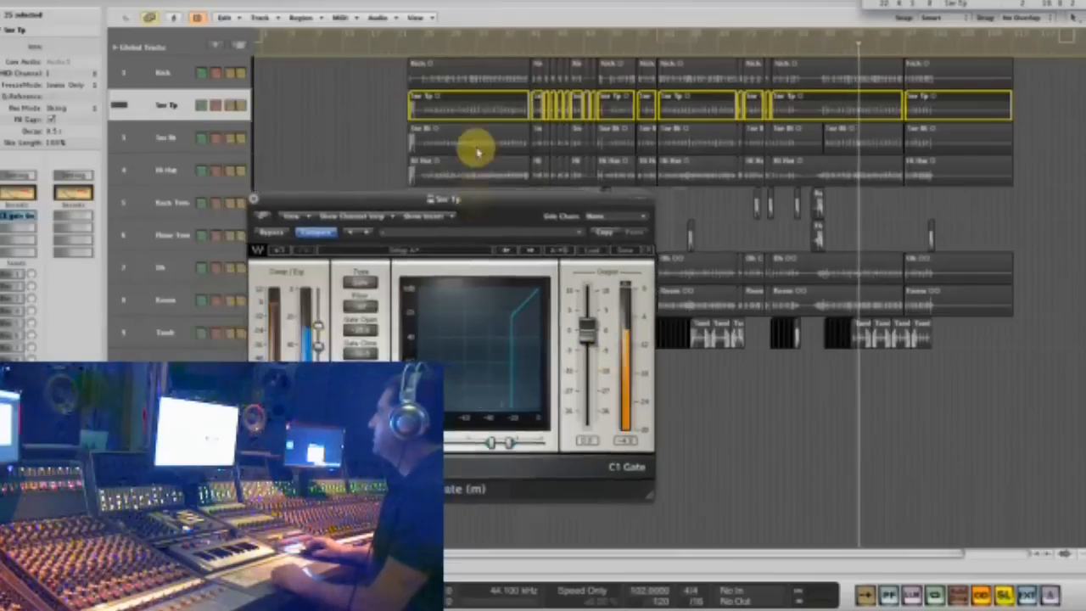
pyautogui.click(456, 40)
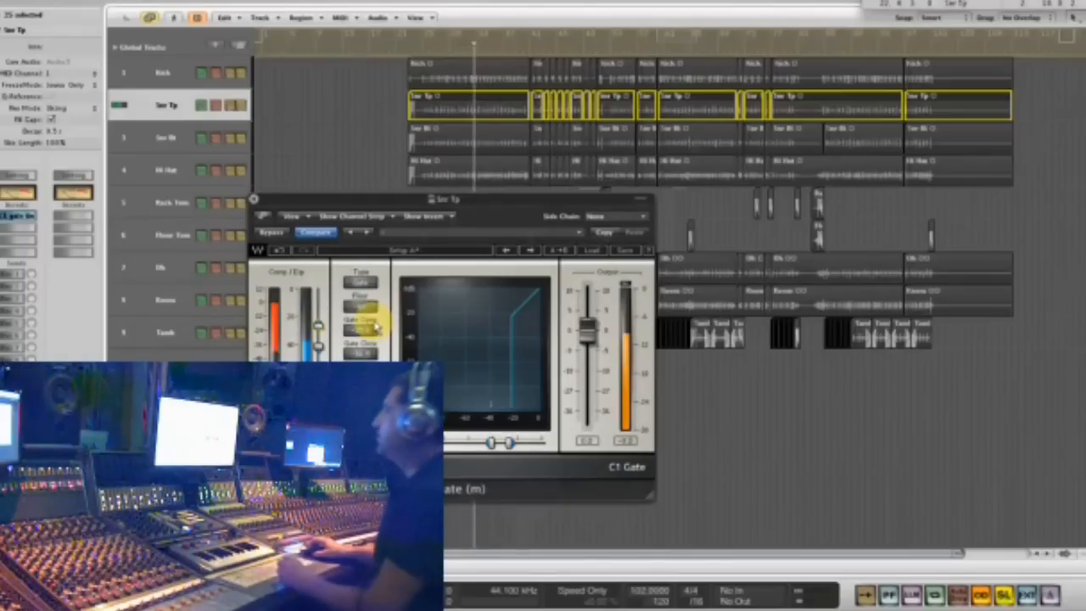
# - Raise the C1 gate's floor for a subtler snare reduction and compare the result with the gate bypassed
pyautogui.moveTo(370, 311); pyautogui.dragTo(396, 192)
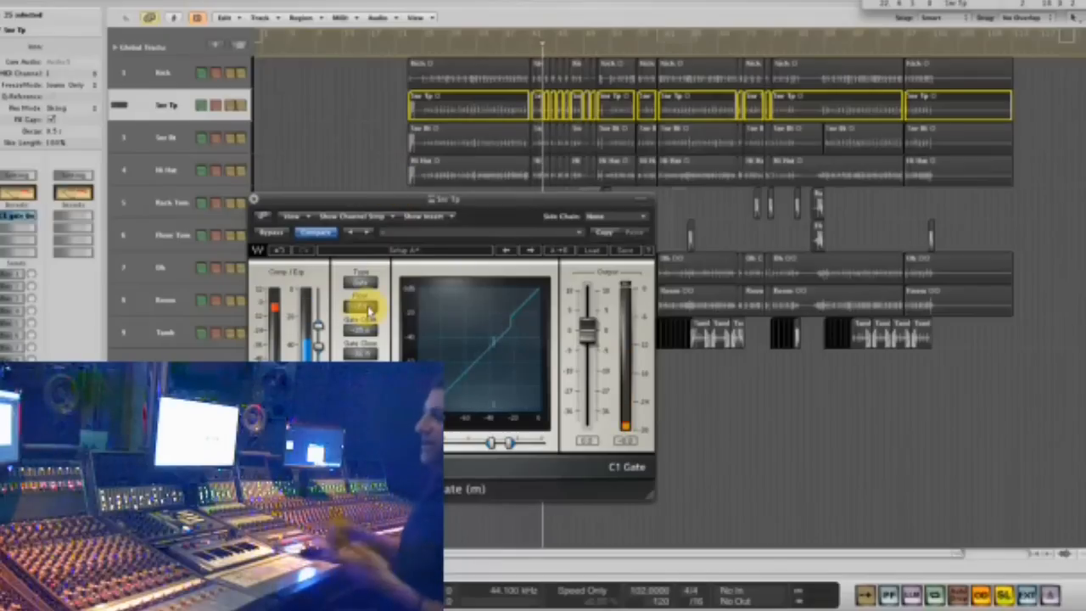
pyautogui.click(273, 233)
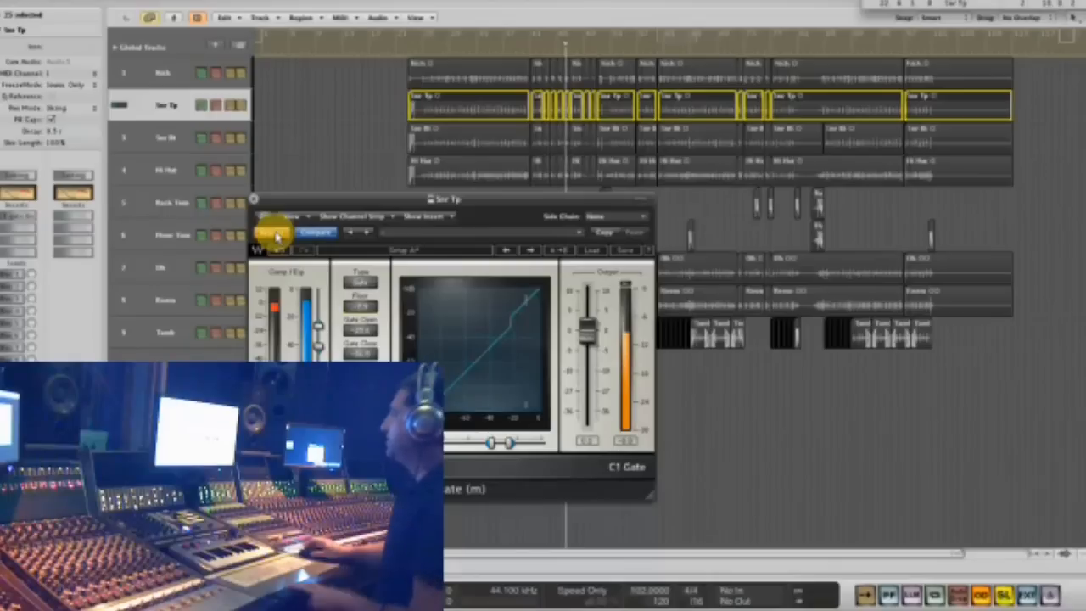
pyautogui.click(276, 237)
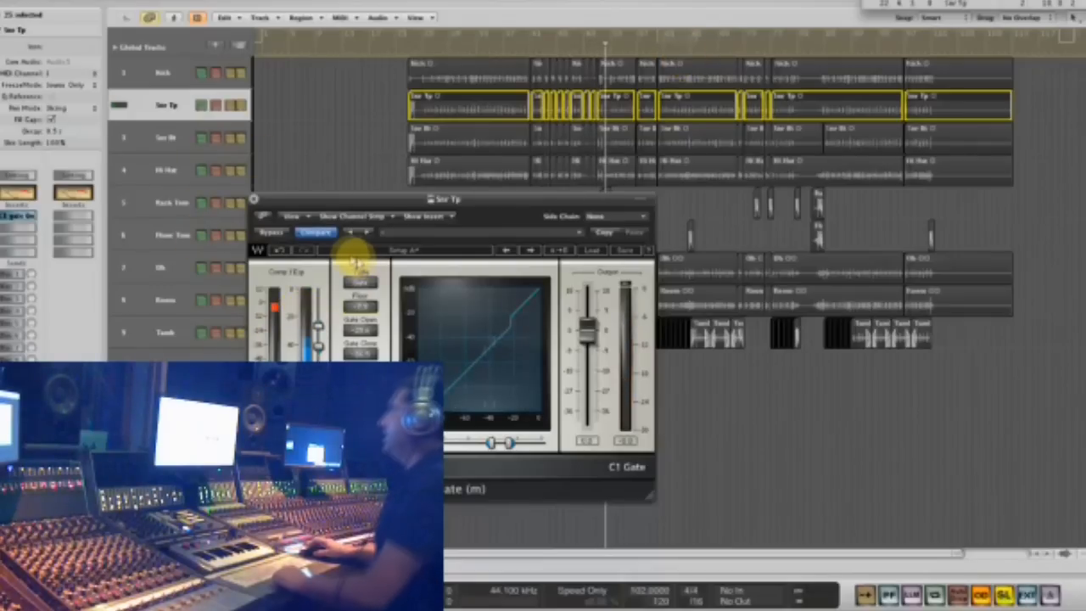
# - Insert the mono Waves SSLGChannel after the C1 gate on the Snr Tp track
pyautogui.click(22, 229)
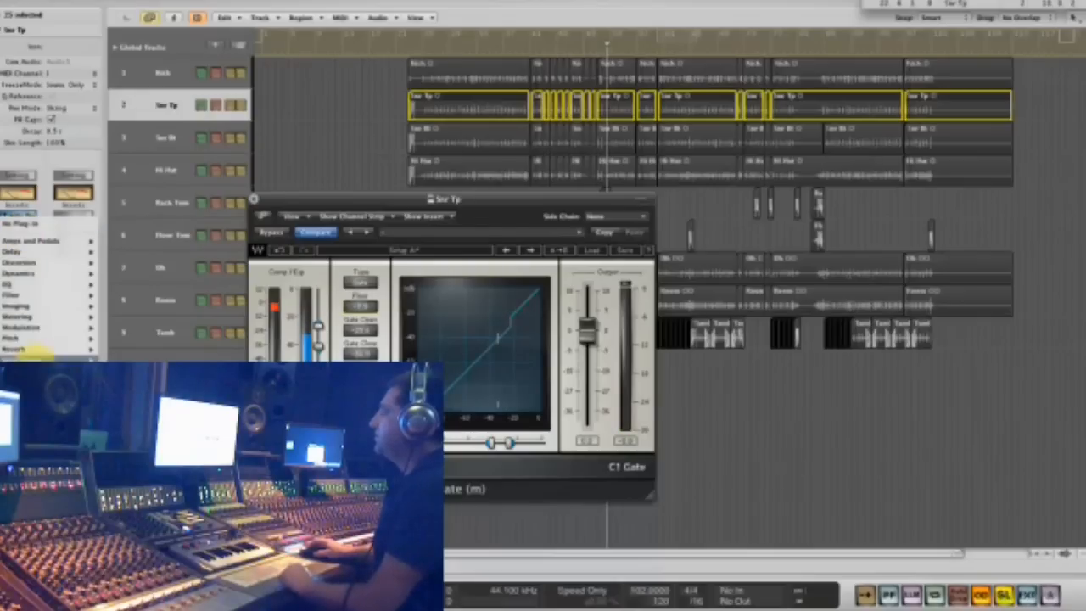
pyautogui.moveTo(136, 500)
pyautogui.scroll(-5, 242, 509)
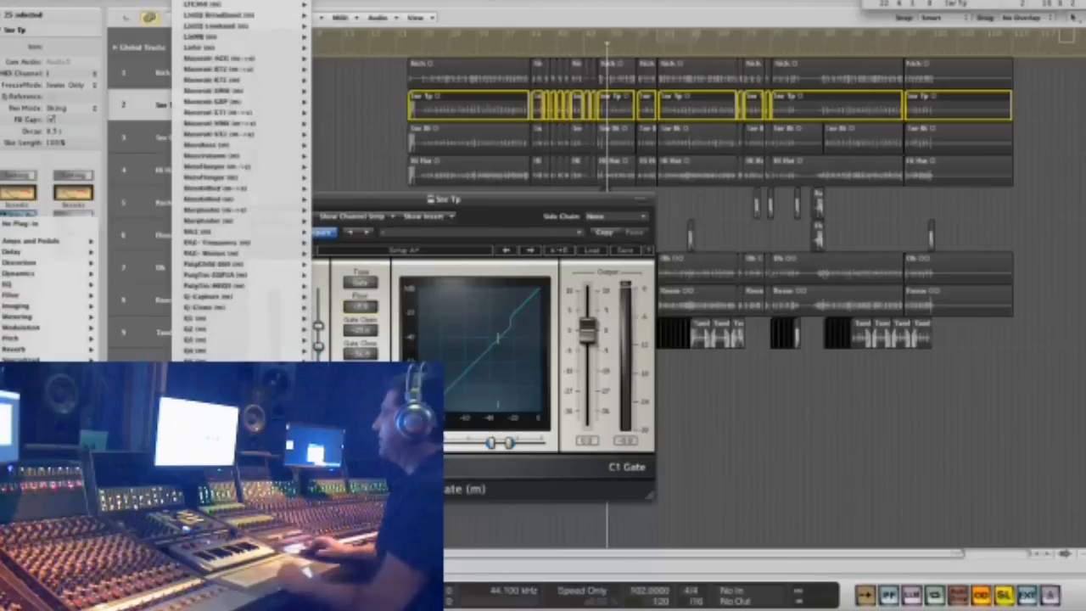
pyautogui.scroll(-10, 242, 181)
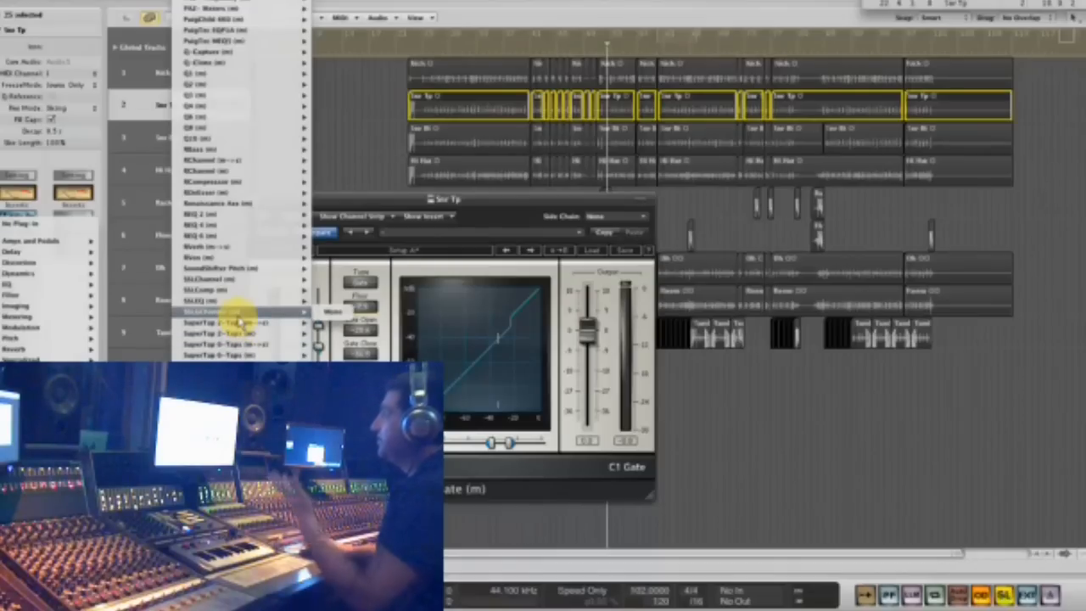
pyautogui.click(325, 314)
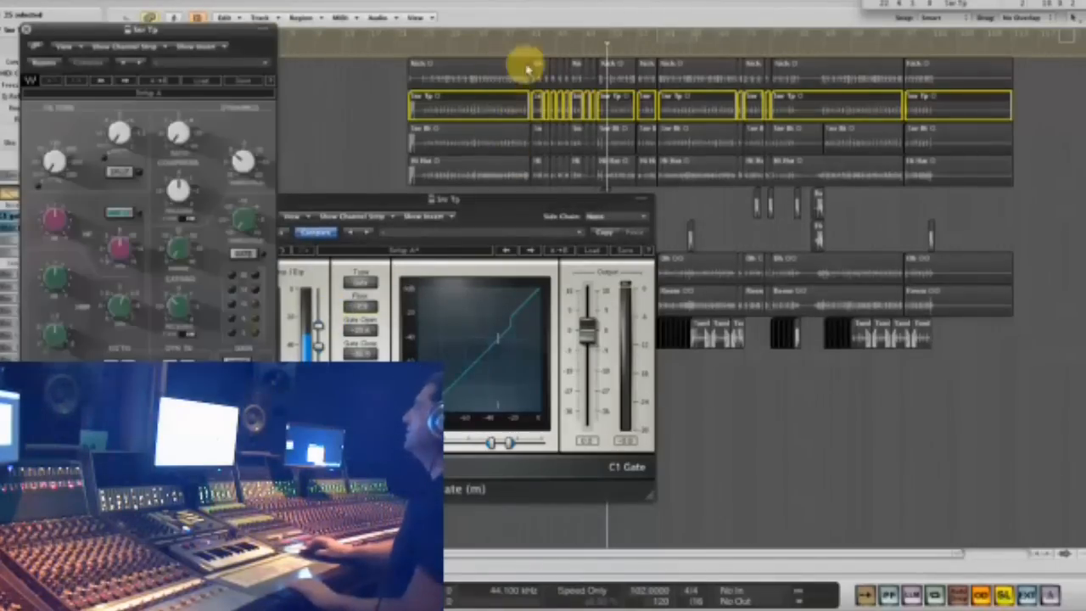
# - Turn looping back on over a short passage and bypass the C1 gate on the Snr Tp track
pyautogui.moveTo(683, 36)
pyautogui.mouseDown()
pyautogui.moveTo(719, 37)
pyautogui.moveTo(688, 39)
pyautogui.mouseUp()
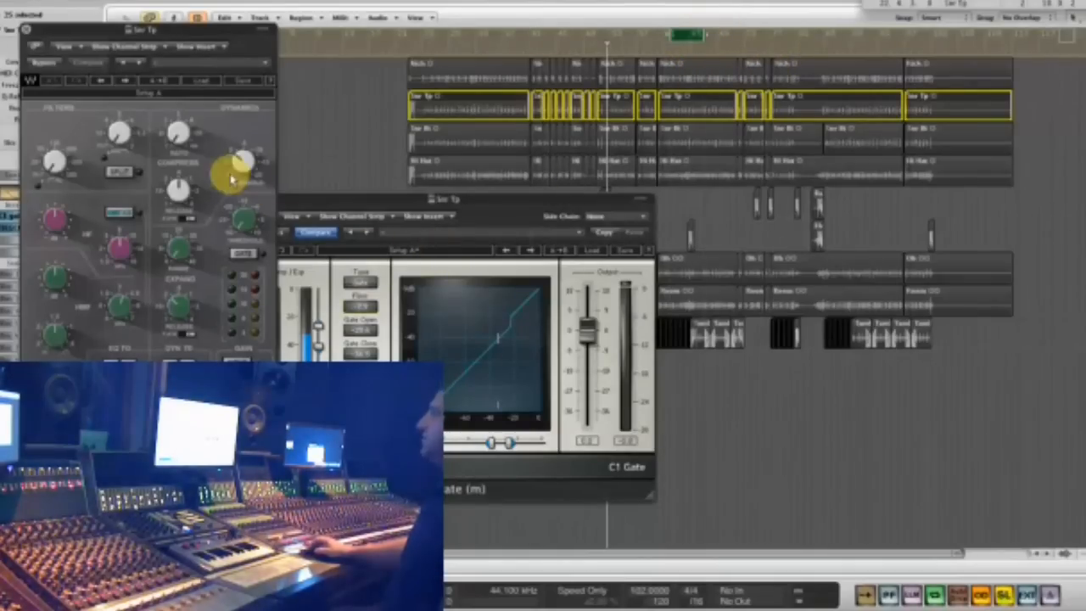
pyautogui.moveTo(140, 31); pyautogui.dragTo(574, 25)
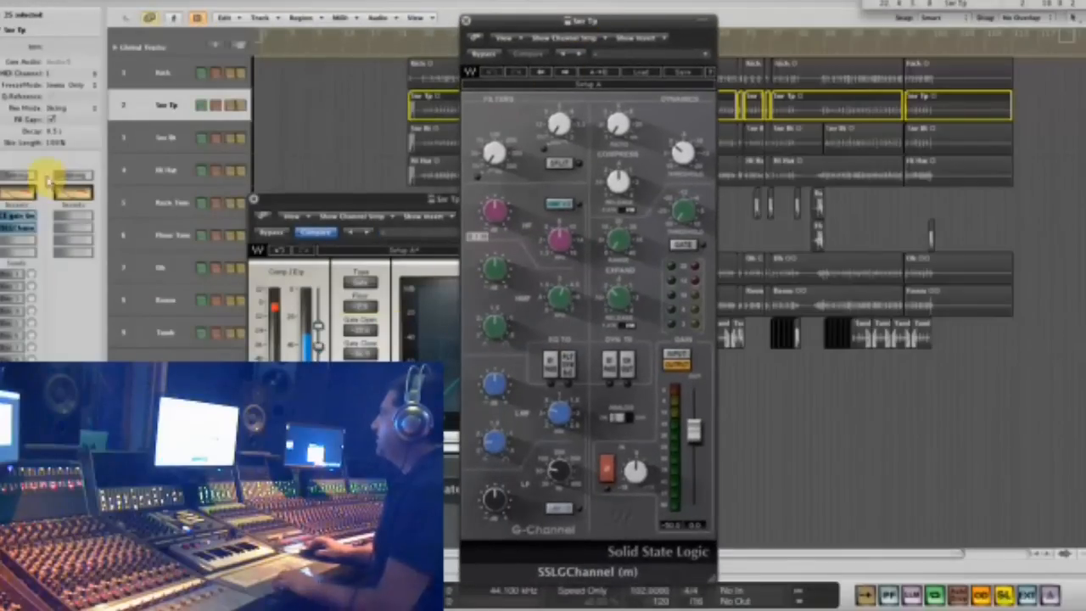
pyautogui.keyDown('alt'); pyautogui.click(20, 221); pyautogui.keyUp('alt')
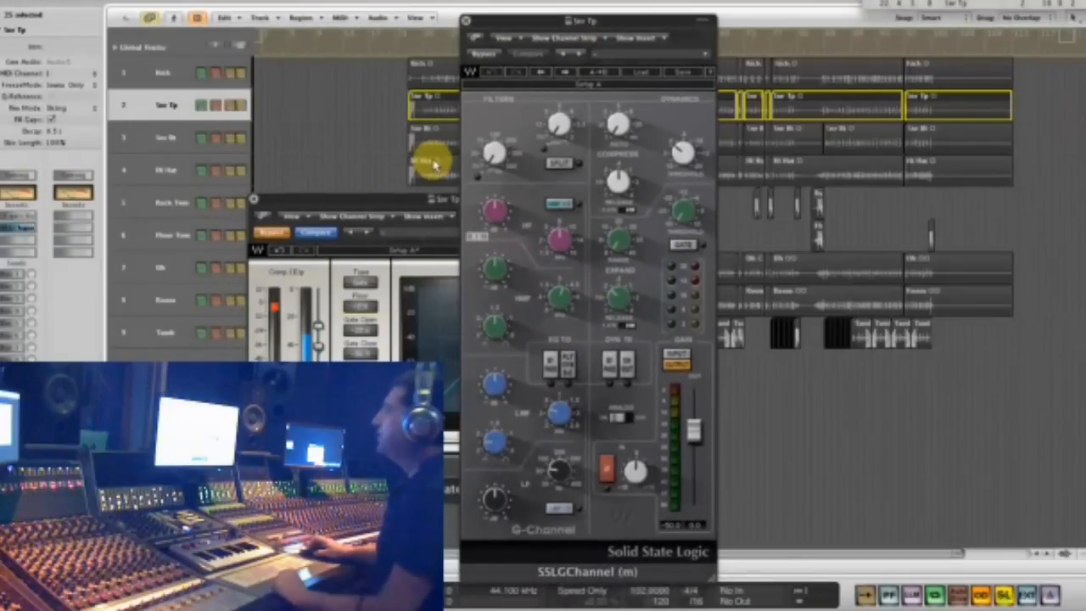
# - Load the factory Snare Drum preset in SSLGChannel and play the looped passage to hear it
pyautogui.click(634, 74)
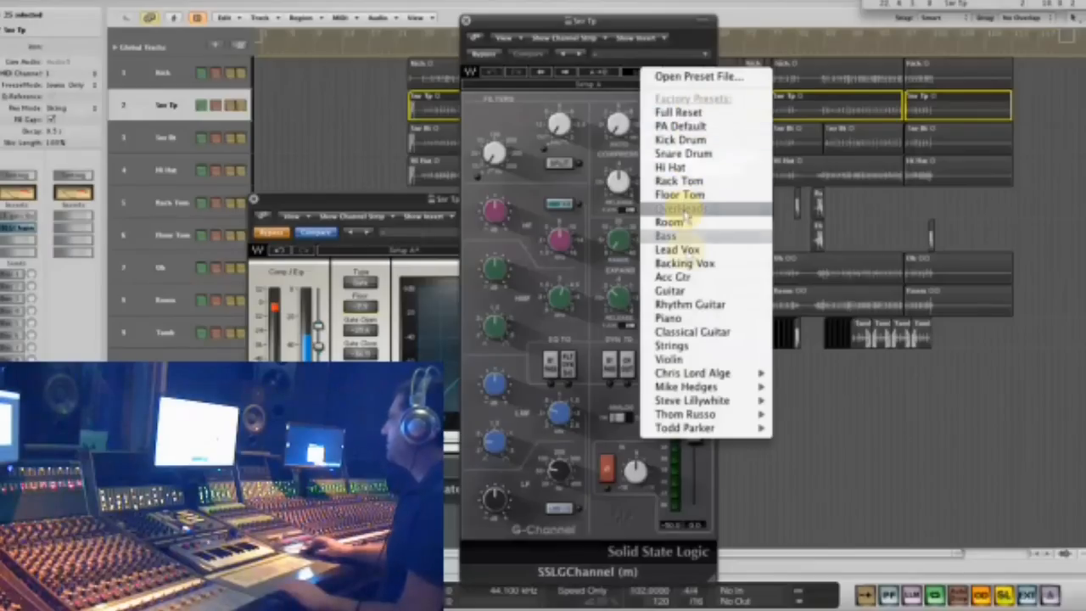
pyautogui.click(703, 155)
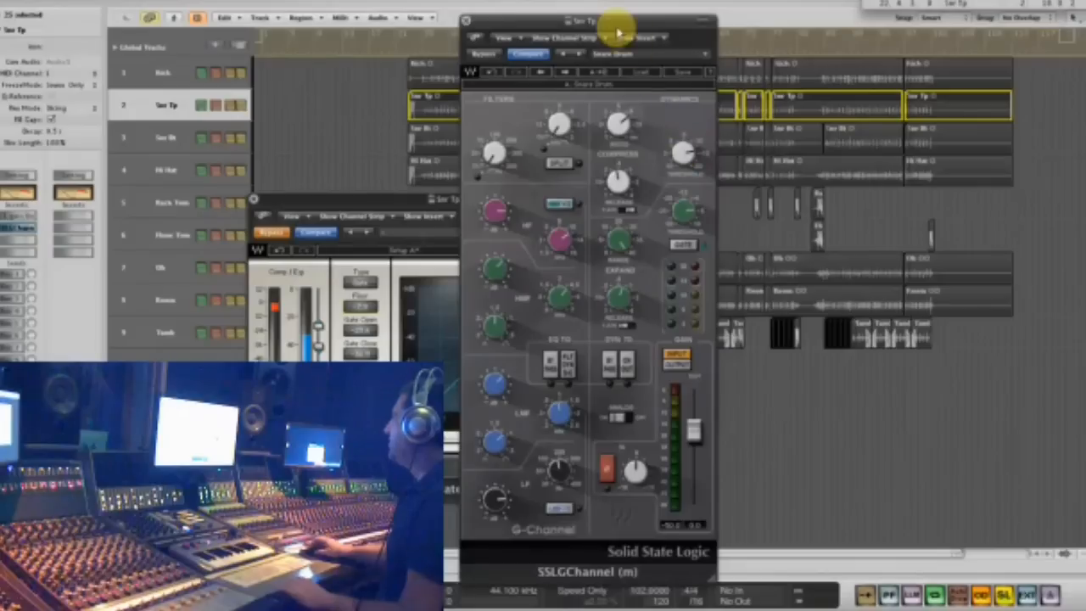
pyautogui.moveTo(615, 25); pyautogui.dragTo(884, 86)
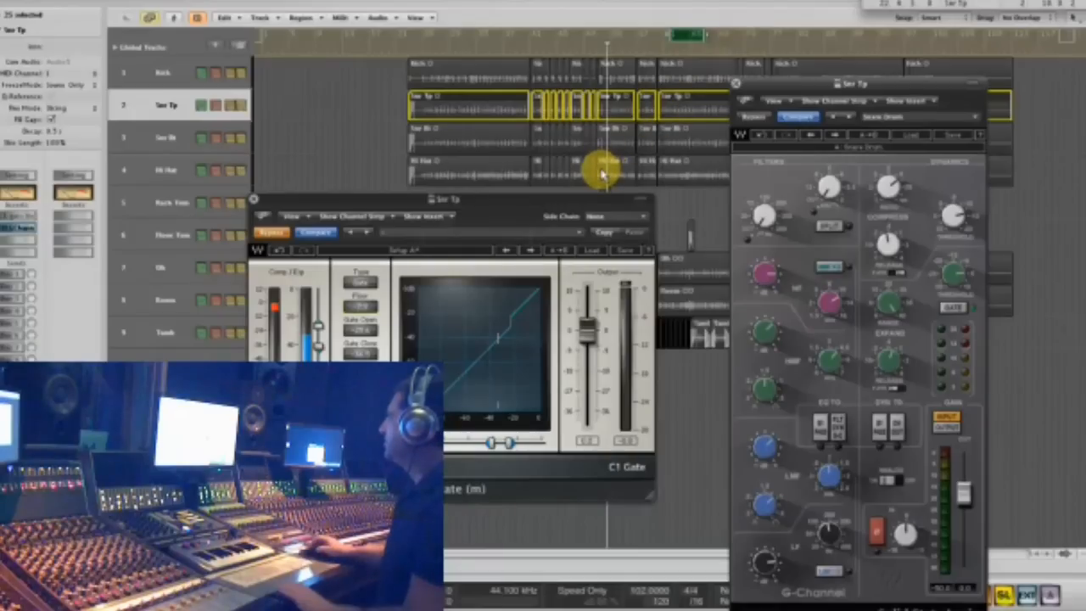
pyautogui.press('space')
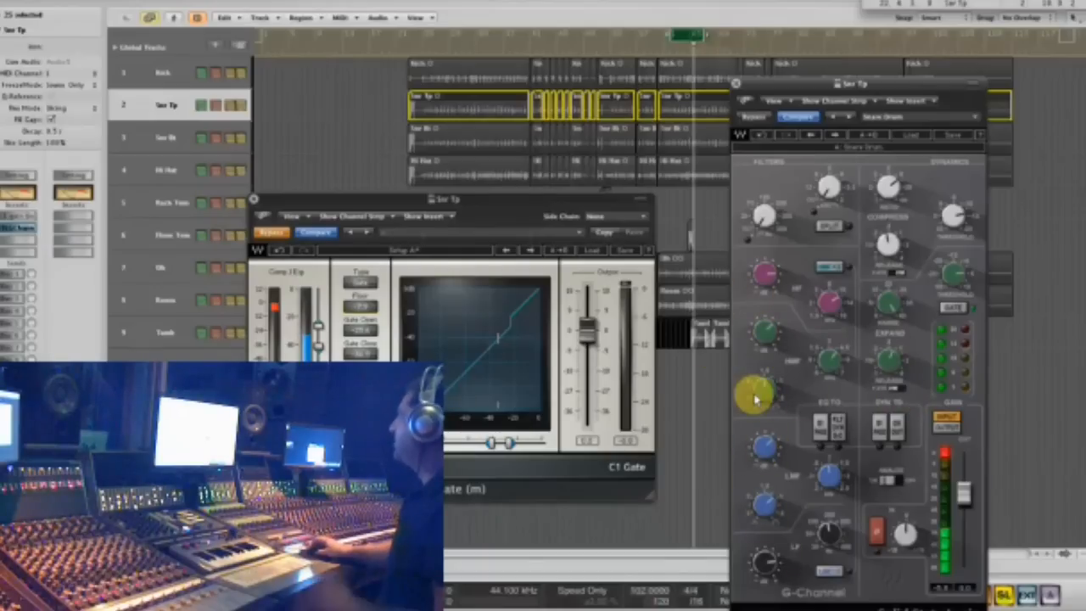
pyautogui.moveTo(756, 396)
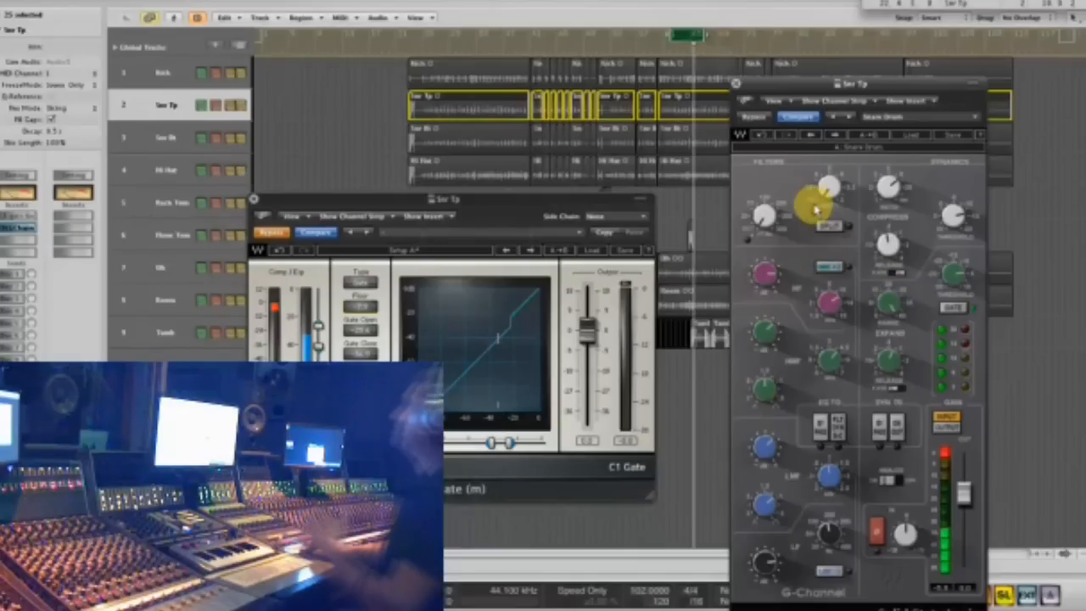
# - Load the Full Reset factory preset in SSLGChannel on the Snr Tp track and move its window clear of the C1 gate
pyautogui.moveTo(771, 85); pyautogui.dragTo(233, 31)
pyautogui.click(378, 79)
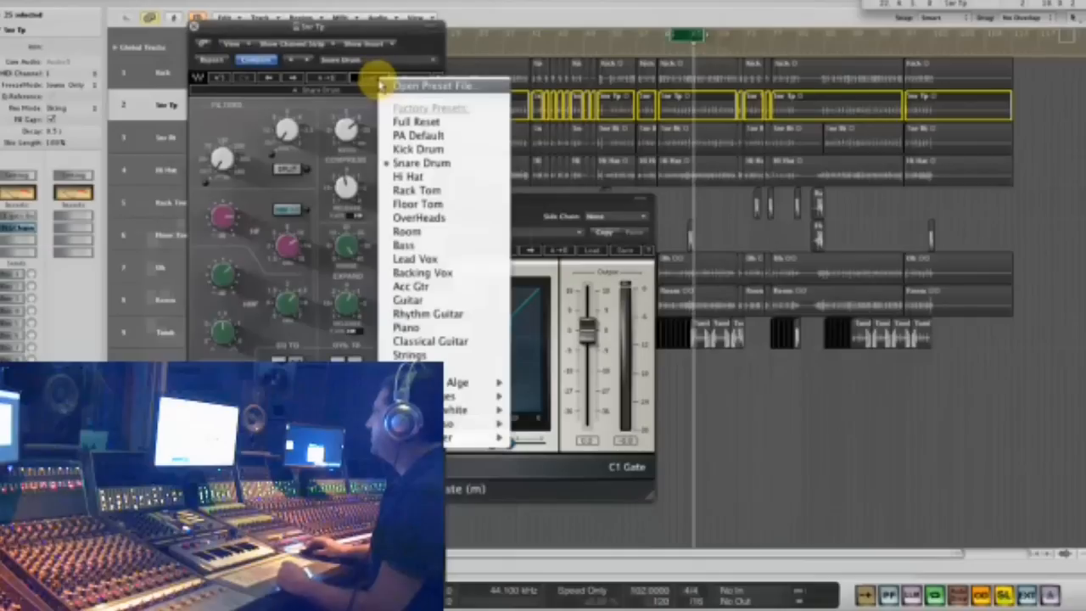
pyautogui.click(417, 118)
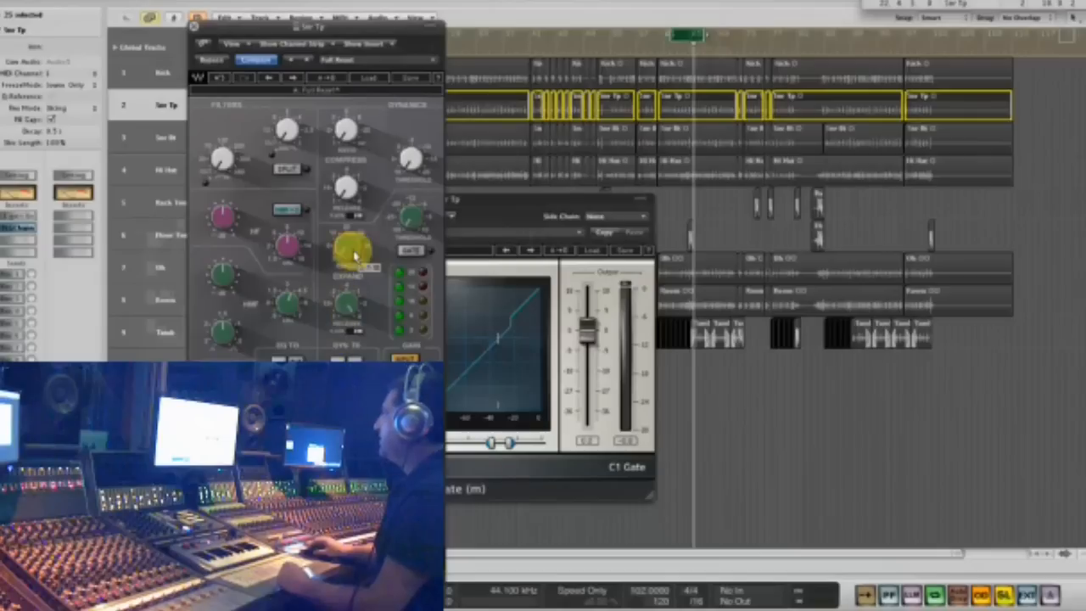
pyautogui.moveTo(311, 23); pyautogui.dragTo(690, 22)
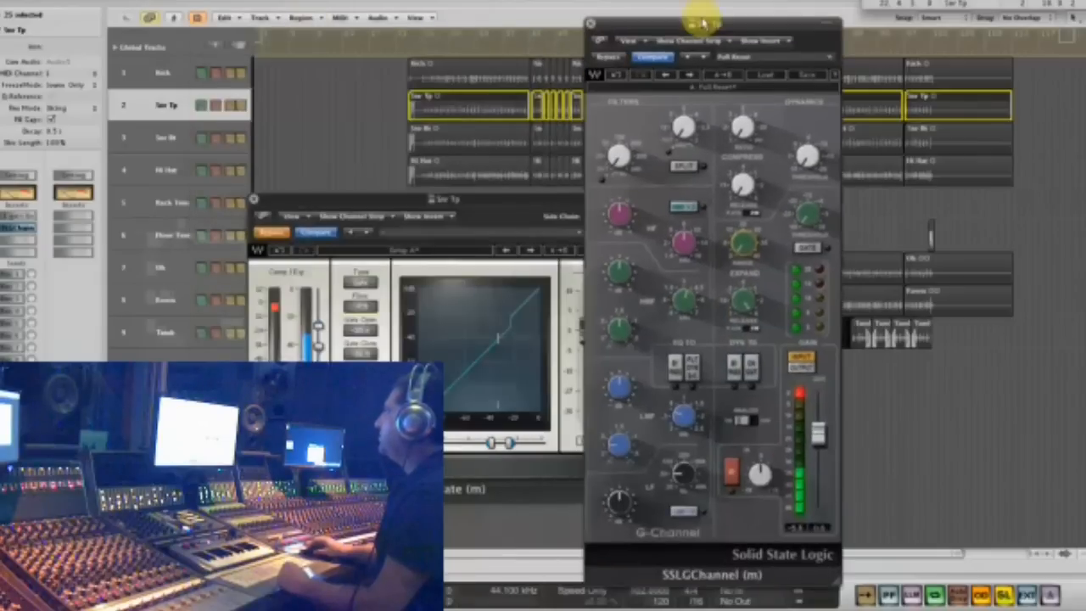
# - Re-enable the bypassed C1 gate on the Snr Tp track and rearrange both plug-in windows to leave the SSLGChannel controls accessible
pyautogui.click(259, 231)
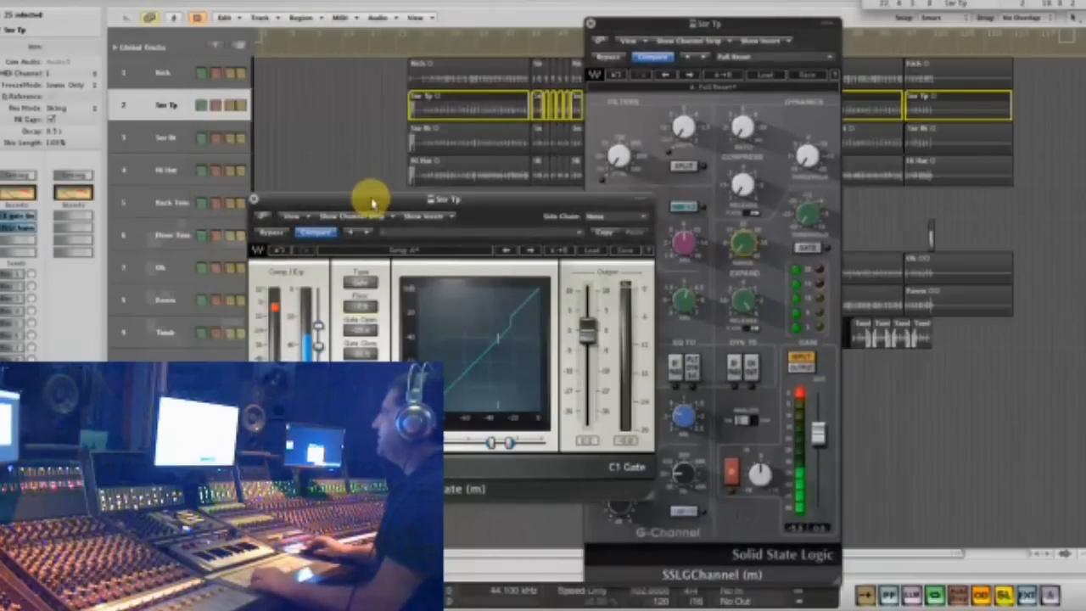
pyautogui.moveTo(368, 196); pyautogui.dragTo(217, 289)
pyautogui.moveTo(683, 23); pyautogui.dragTo(452, 93)
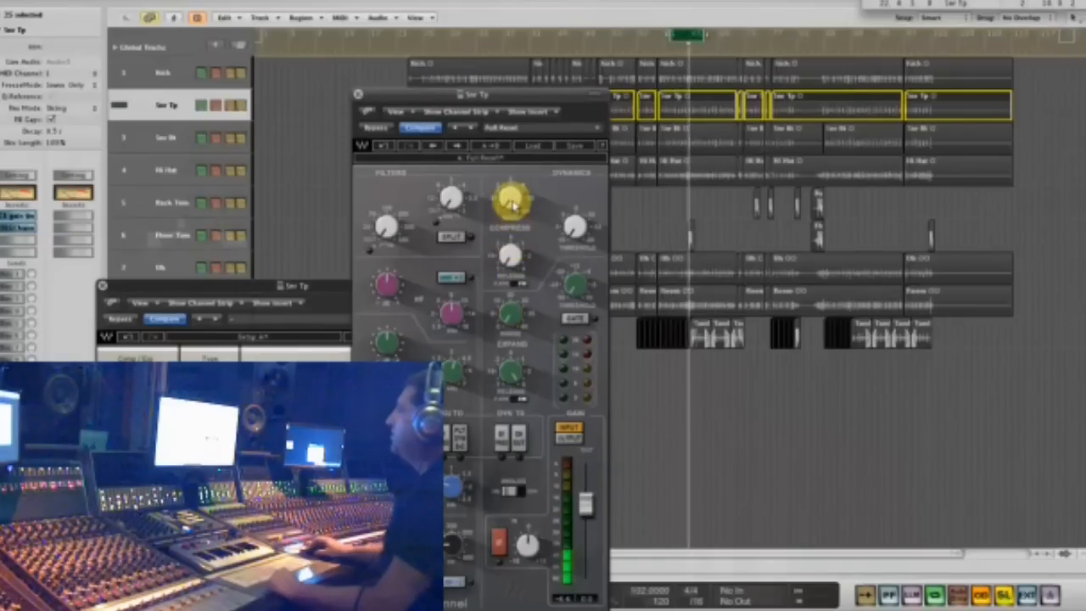
# - Adjust the SSLGChannel compressor's ratio, threshold and release on the top snare while the looped passage plays
pyautogui.moveTo(511, 201); pyautogui.dragTo(519, 149)
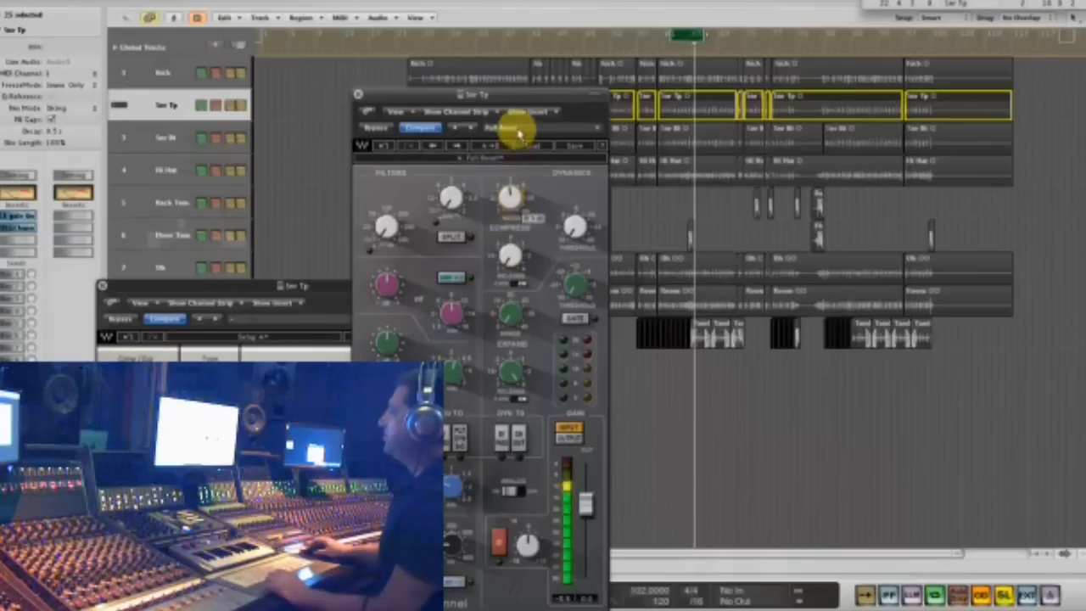
pyautogui.moveTo(564, 223); pyautogui.dragTo(588, 117)
pyautogui.moveTo(510, 259); pyautogui.dragTo(506, 205)
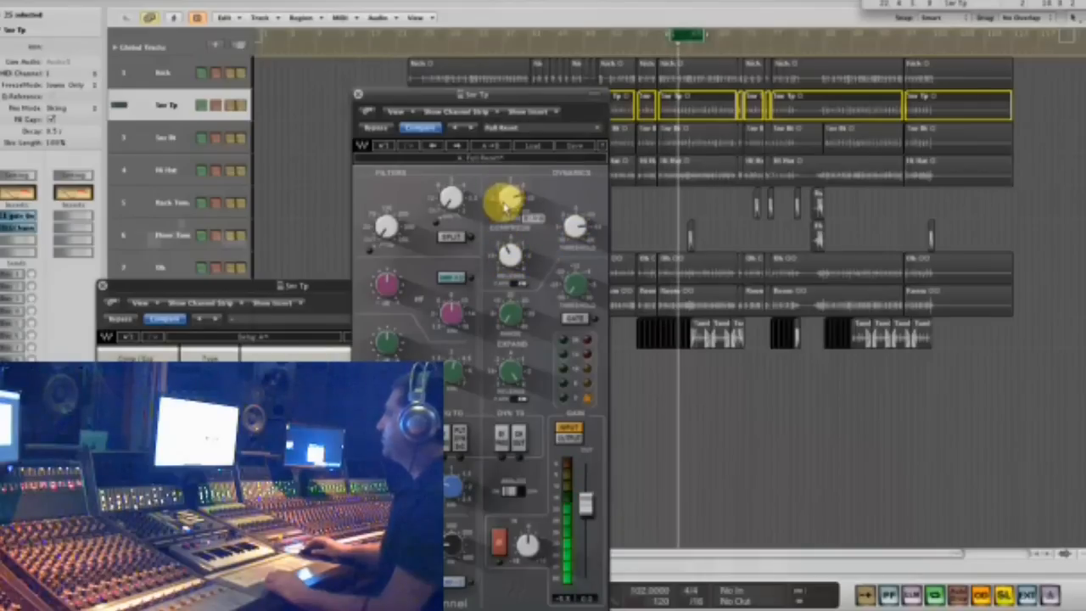
pyautogui.moveTo(568, 224); pyautogui.dragTo(580, 184)
pyautogui.moveTo(512, 201)
pyautogui.mouseDown()
pyautogui.moveTo(512, 189)
pyautogui.moveTo(511, 200)
pyautogui.mouseUp()
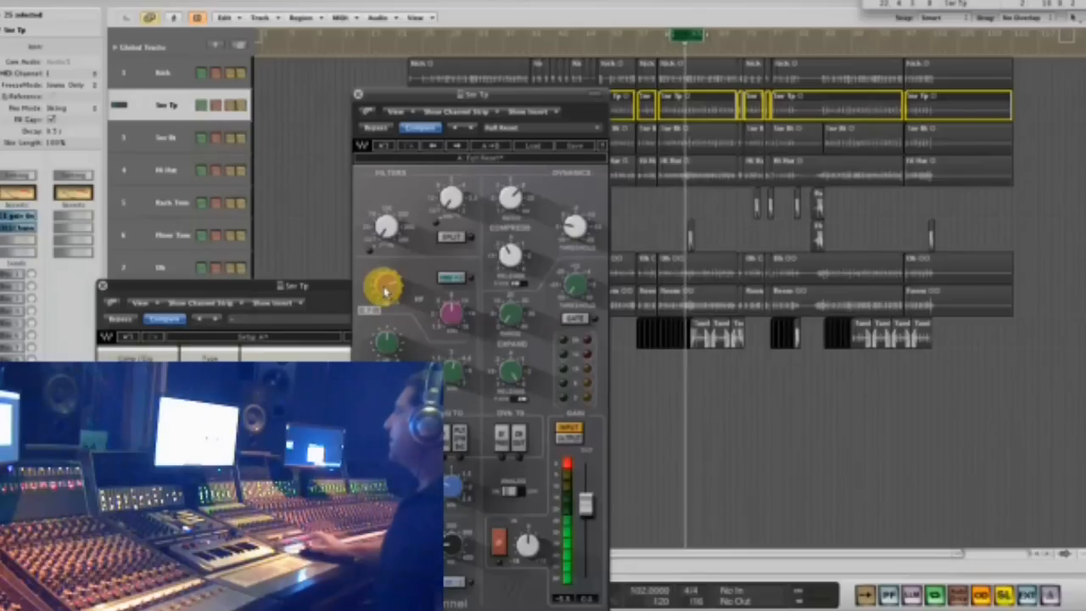
# - Revisit the C1 gate's floor setting on the Snr Tp track and close both the gate and SSLGChannel windows
pyautogui.moveTo(312, 297); pyautogui.dragTo(345, 164)
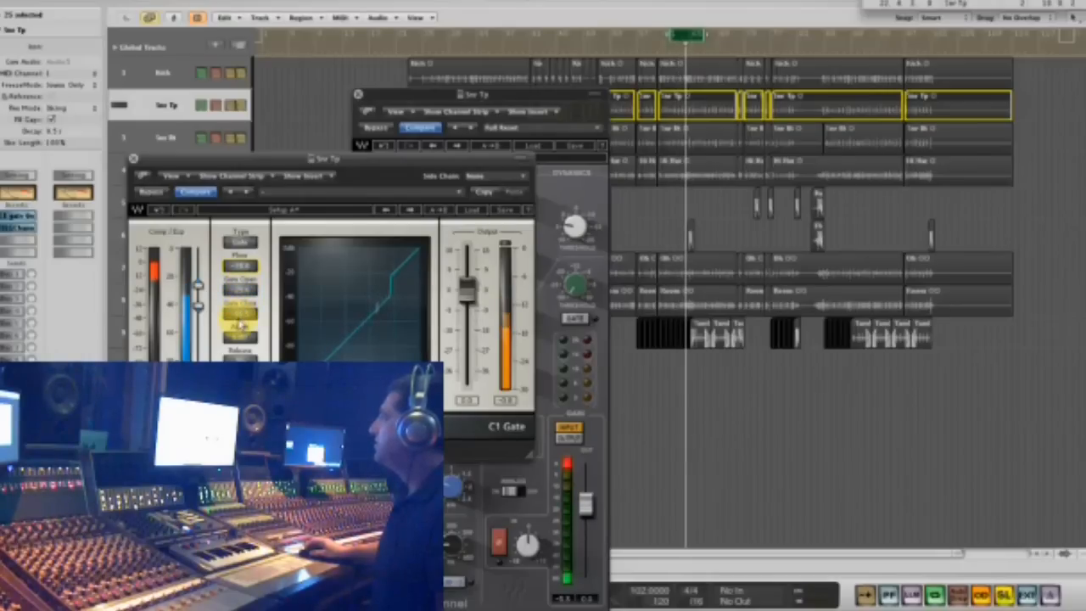
pyautogui.click(242, 270)
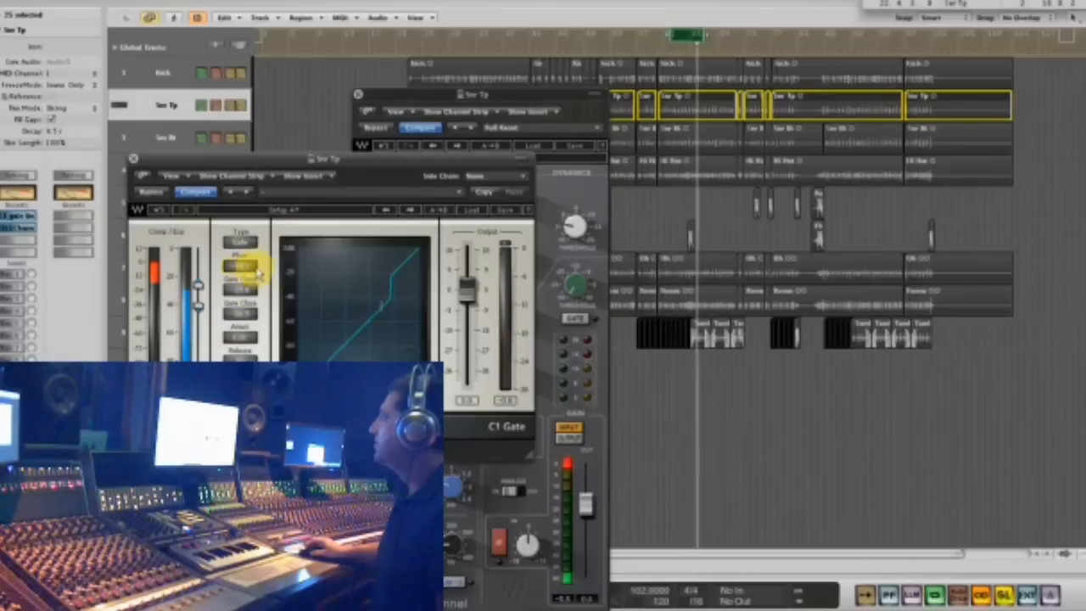
pyautogui.moveTo(346, 164); pyautogui.dragTo(842, 134)
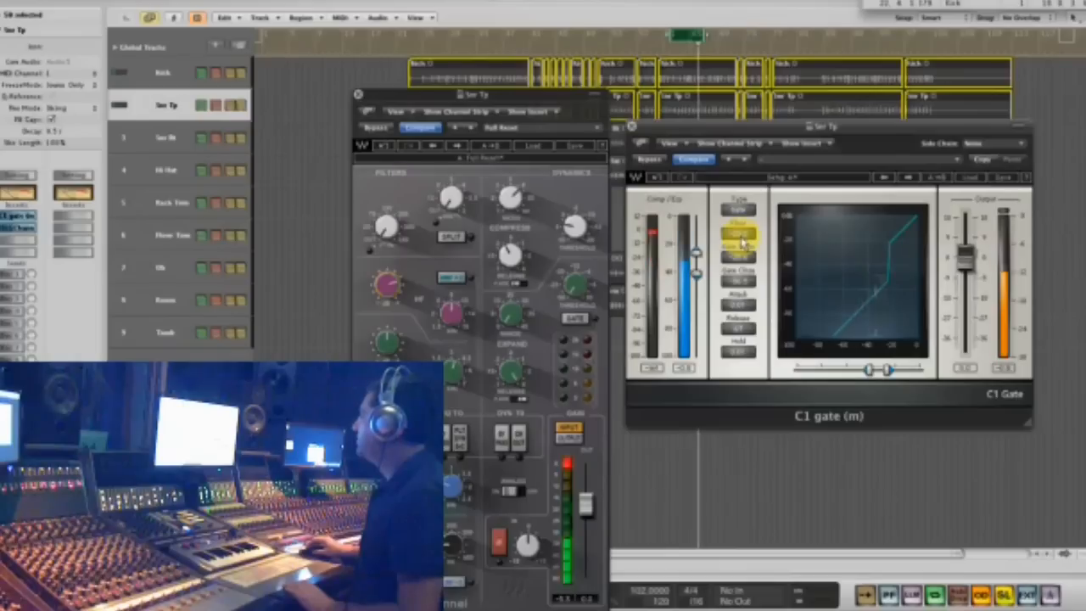
pyautogui.click(632, 127)
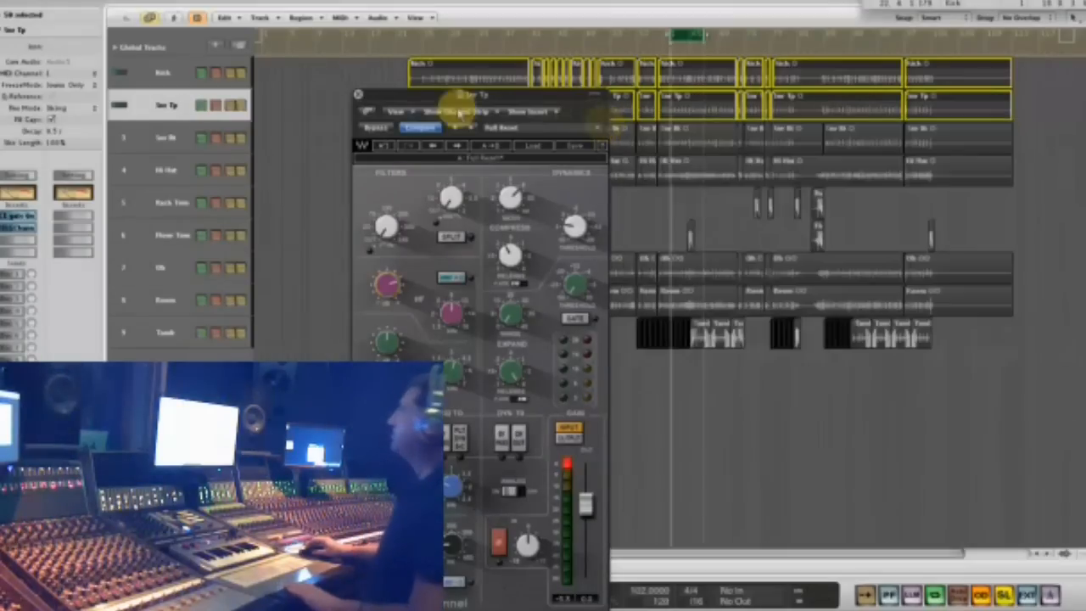
pyautogui.click(360, 91)
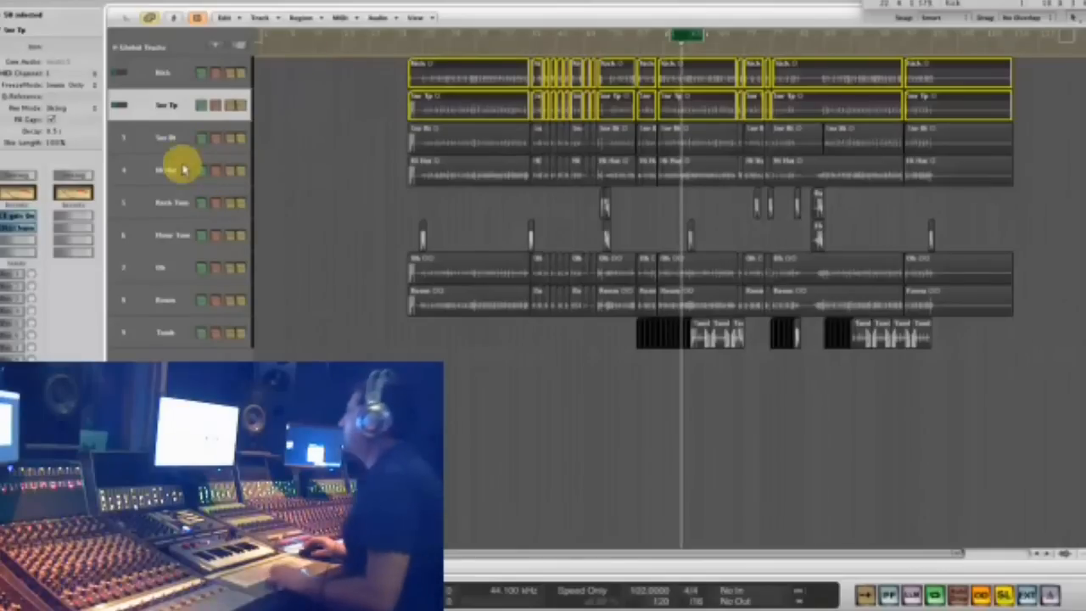
# - Select the Snr Bt track and play it soloed to hear the bottom snare alone
pyautogui.click(162, 149)
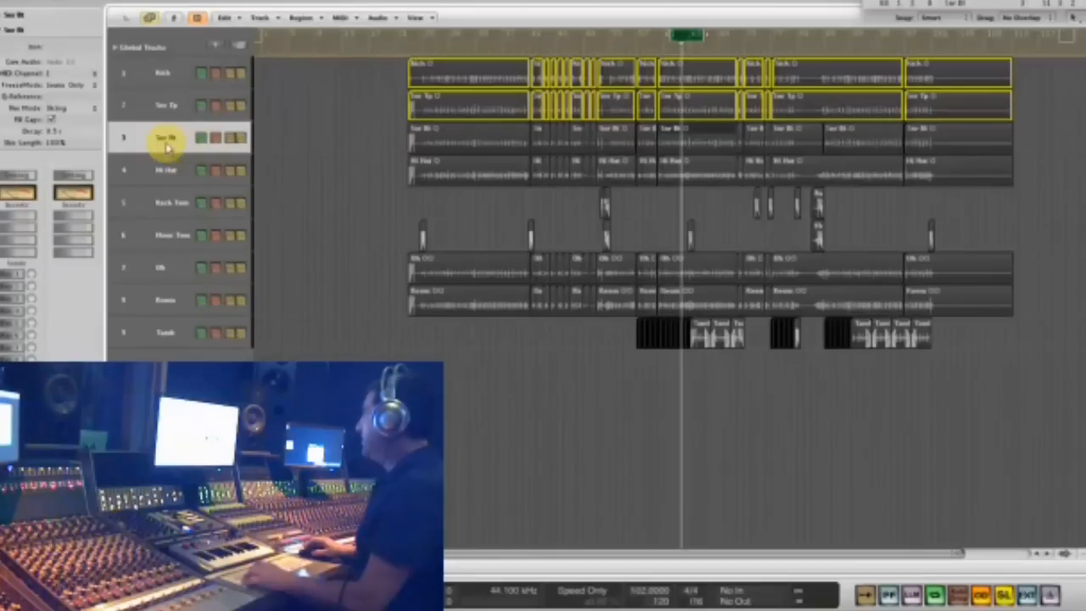
pyautogui.press('s')
pyautogui.press('s')
pyautogui.press('space')
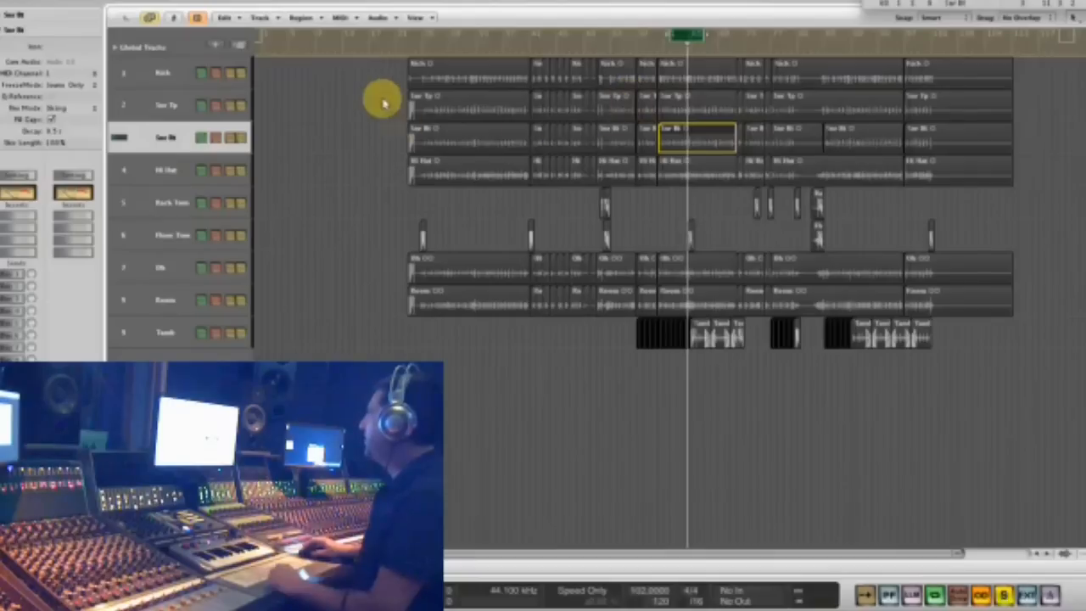
# - Select the Kick, Snr Tp and Snr Bt regions and compare the two snare waveforms' polarity and timing closely at one hit
pyautogui.moveTo(386, 81); pyautogui.dragTo(770, 133)
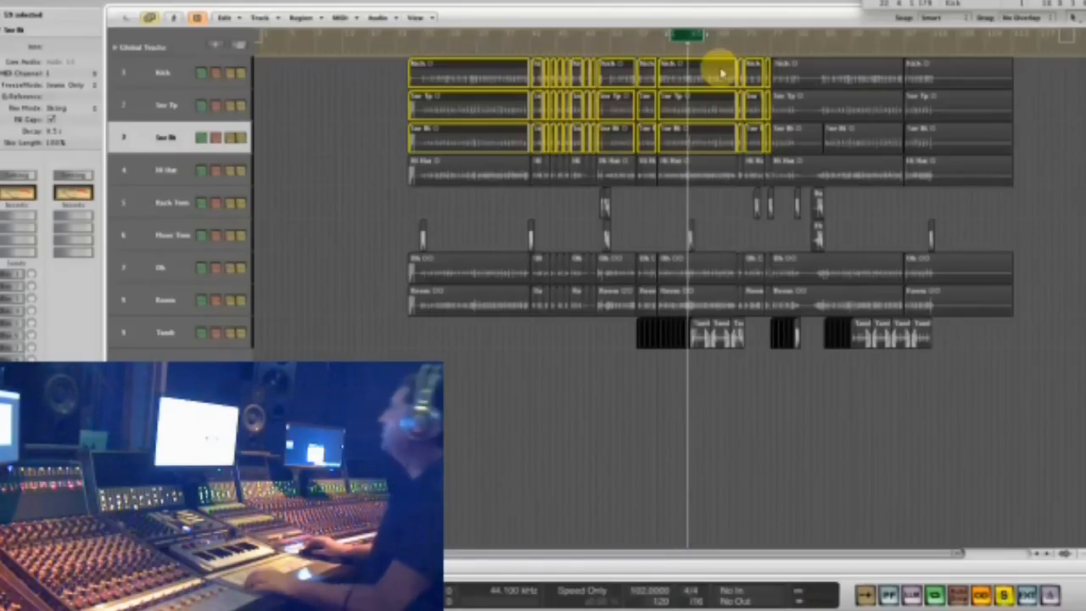
pyautogui.press('z')
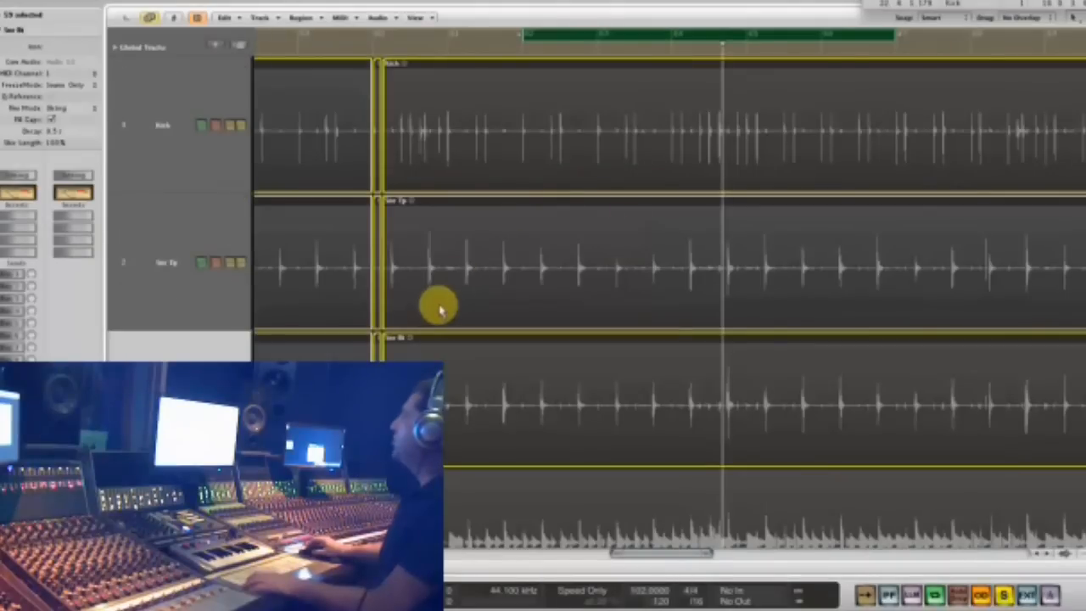
pyautogui.moveTo(415, 293); pyautogui.dragTo(459, 288)
pyautogui.moveTo(547, 259); pyautogui.dragTo(621, 267)
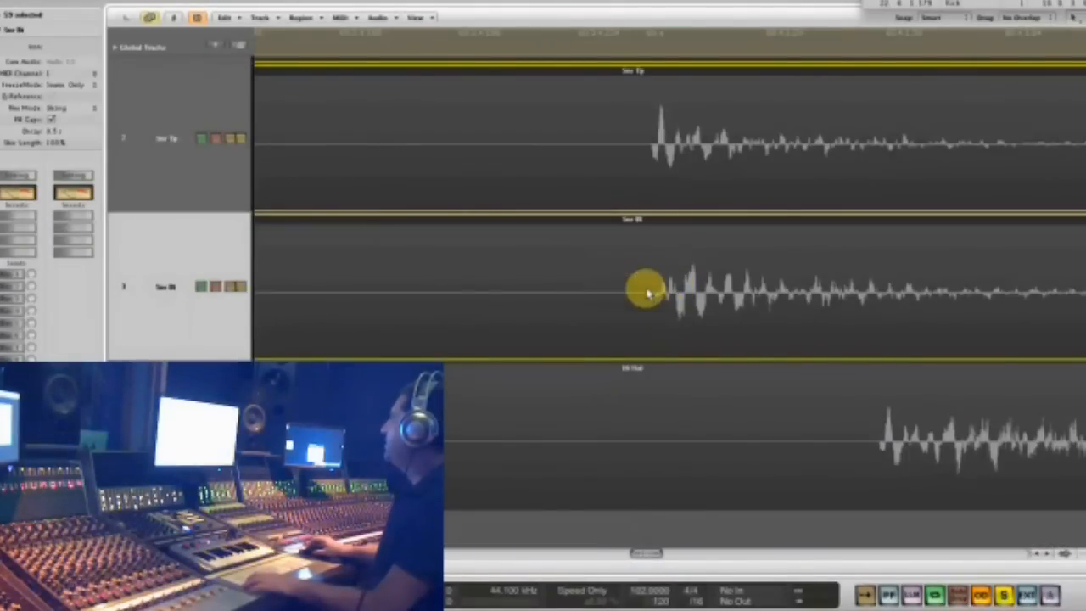
pyautogui.moveTo(637, 145); pyautogui.dragTo(685, 145)
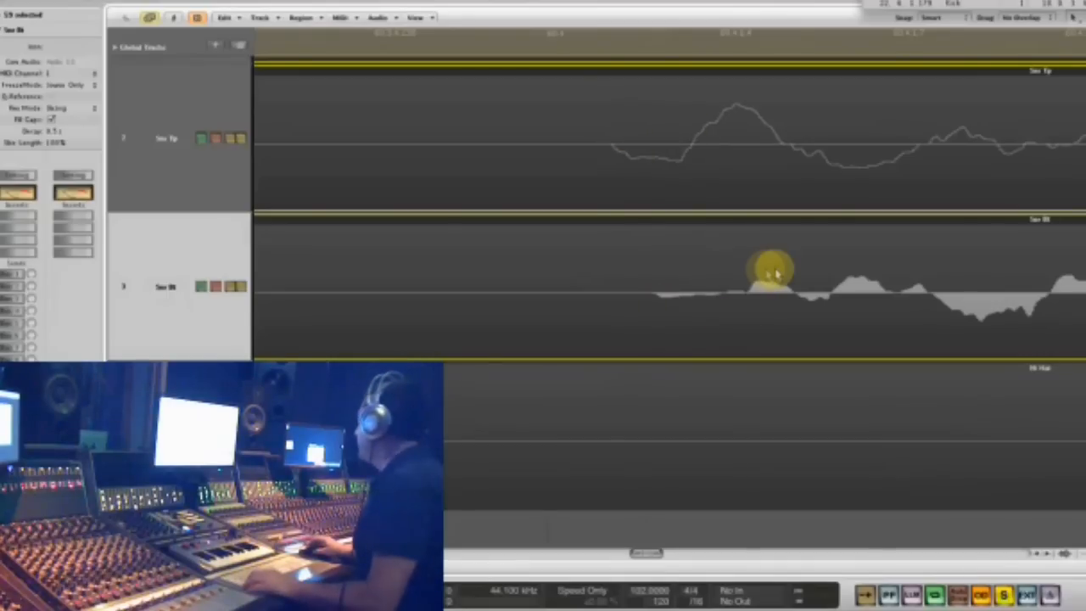
pyautogui.hscroll(8, 719, 257)
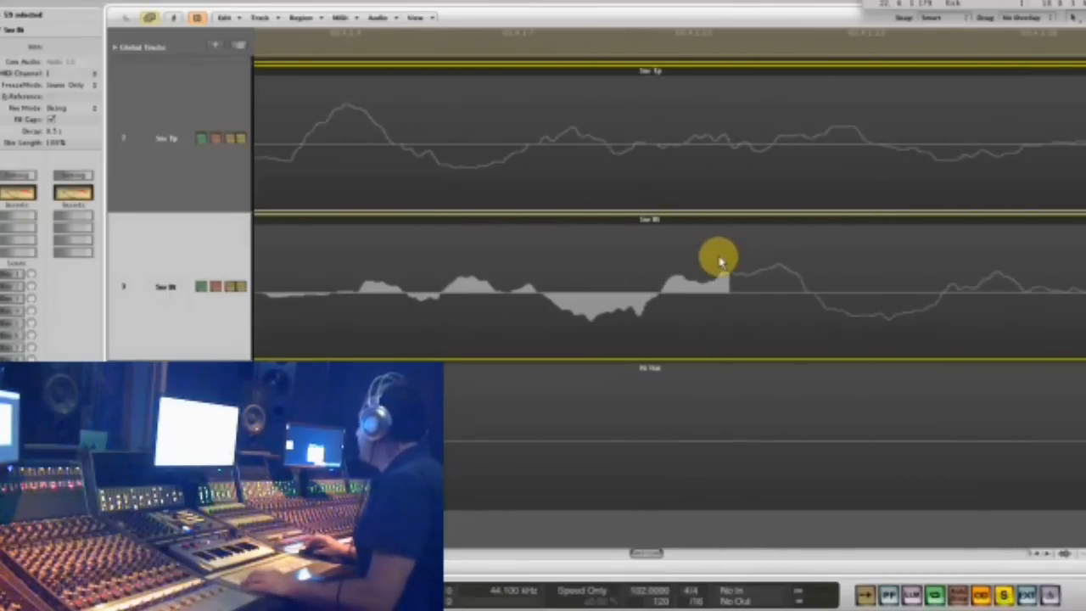
pyautogui.hscroll(15, 715, 263)
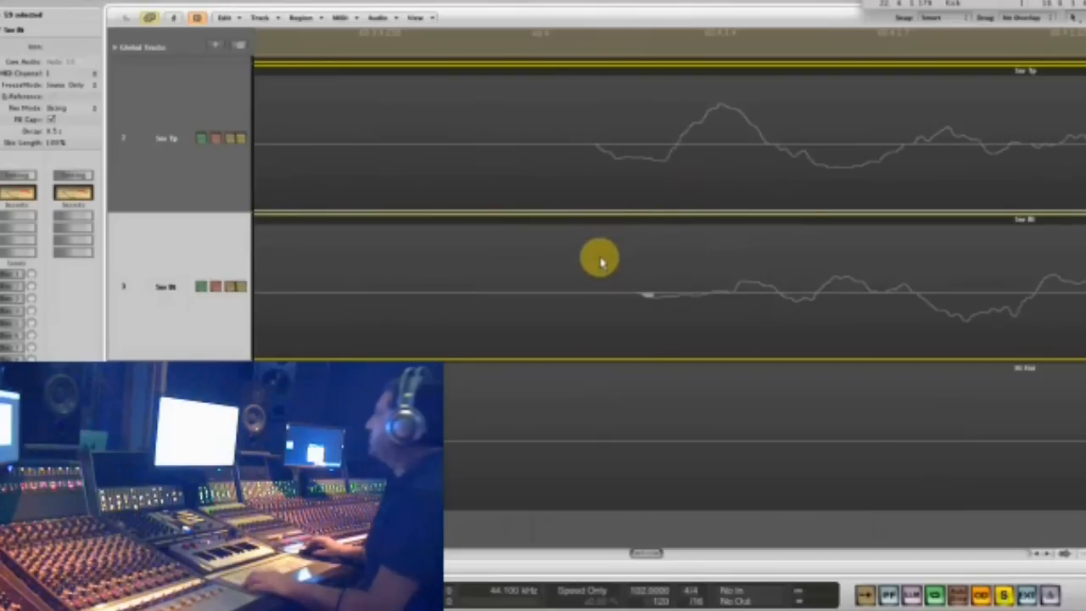
pyautogui.hotkey('ctrl', 'Left')
pyautogui.hotkey('ctrl', 'Left')
pyautogui.hotkey('ctrl', 'Left')
pyautogui.hotkey('ctrl', 'Left')
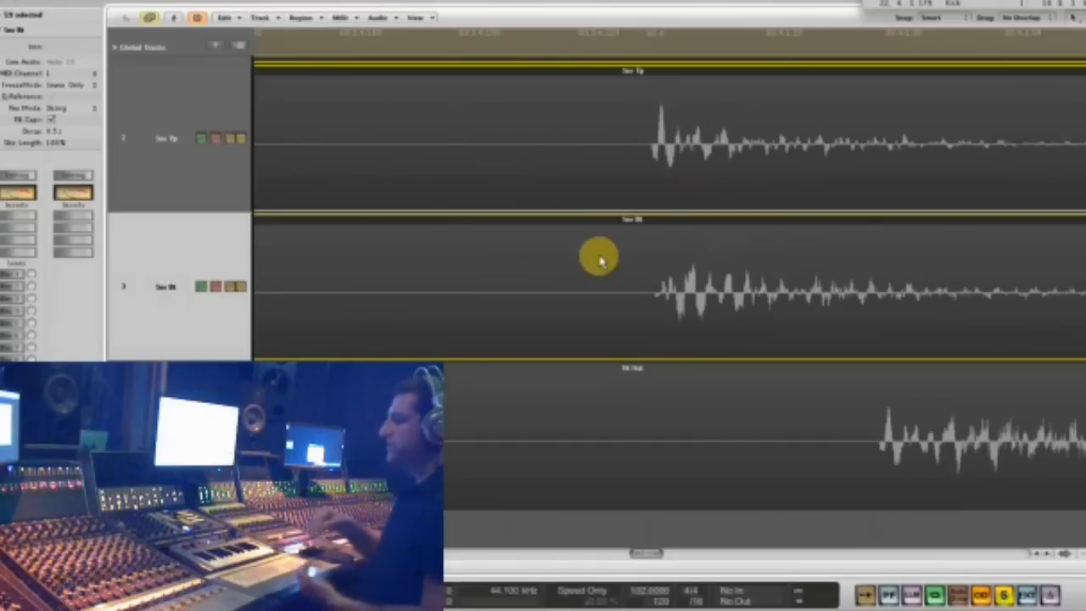
pyautogui.moveTo(630, 175); pyautogui.dragTo(715, 172)
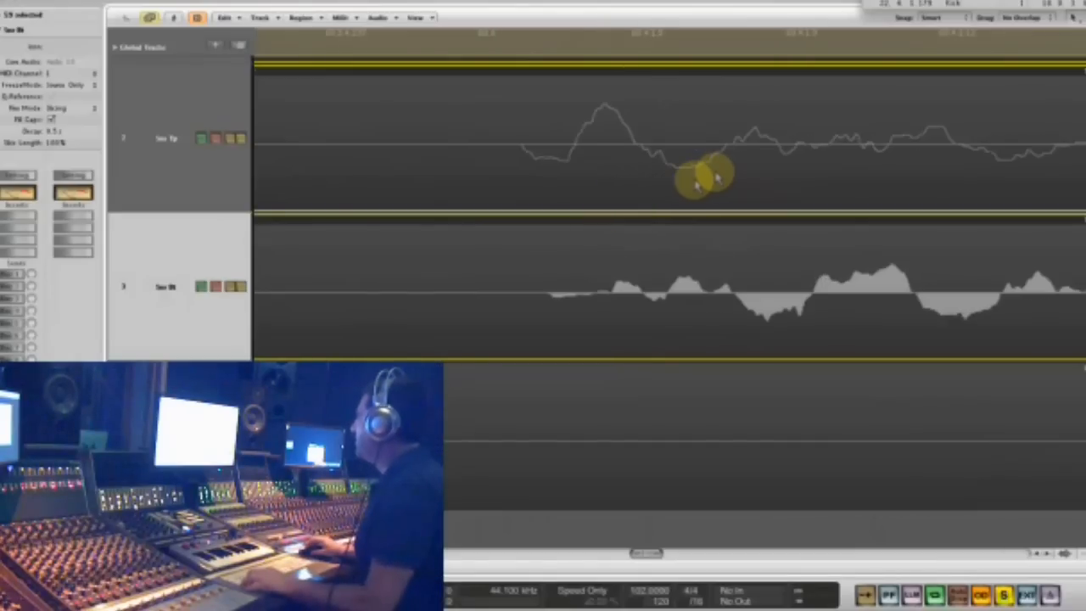
pyautogui.keyDown('ctrl'); pyautogui.keyDown('alt'); pyautogui.click(660, 247); pyautogui.keyUp('alt'); pyautogui.keyUp('ctrl')
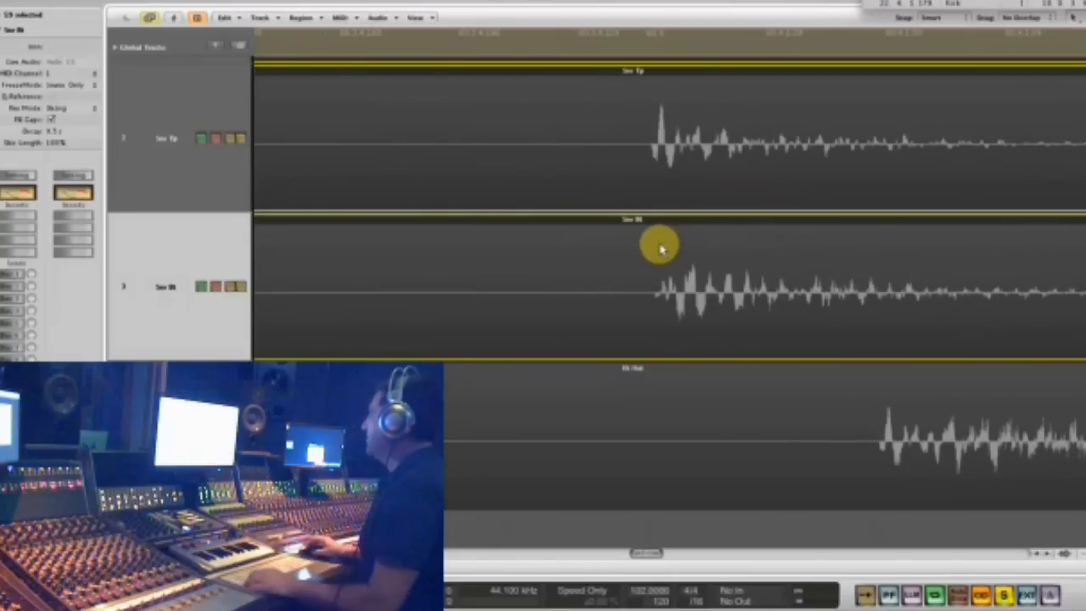
# - Place the playhead just before the snare hit, insert the stereo Waves Q1 on Snr Bt and invert both channels' phase
pyautogui.click(638, 44)
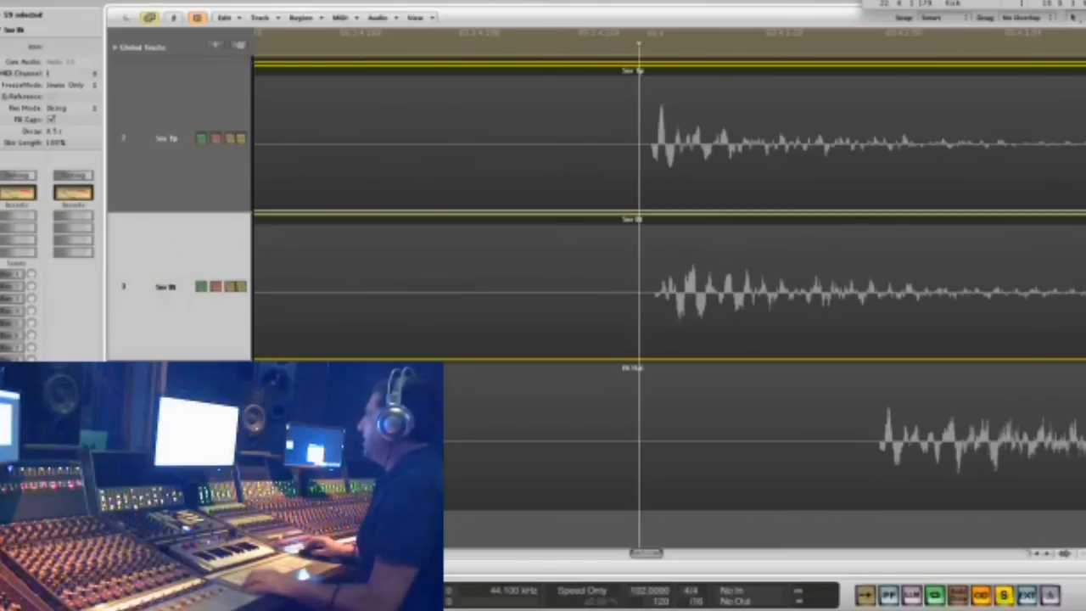
pyautogui.click(25, 236)
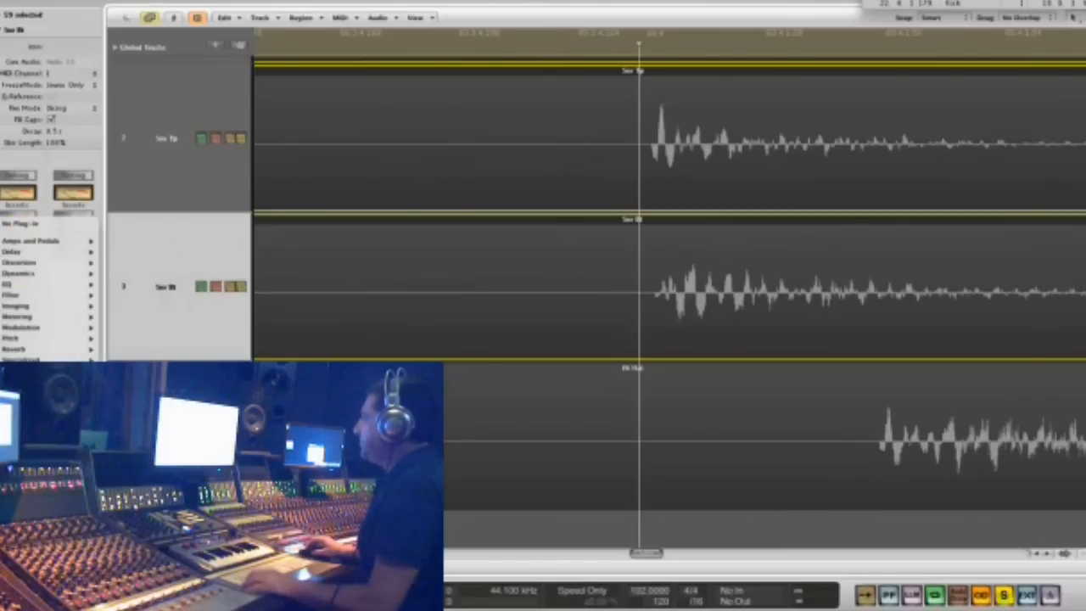
pyautogui.moveTo(136, 424)
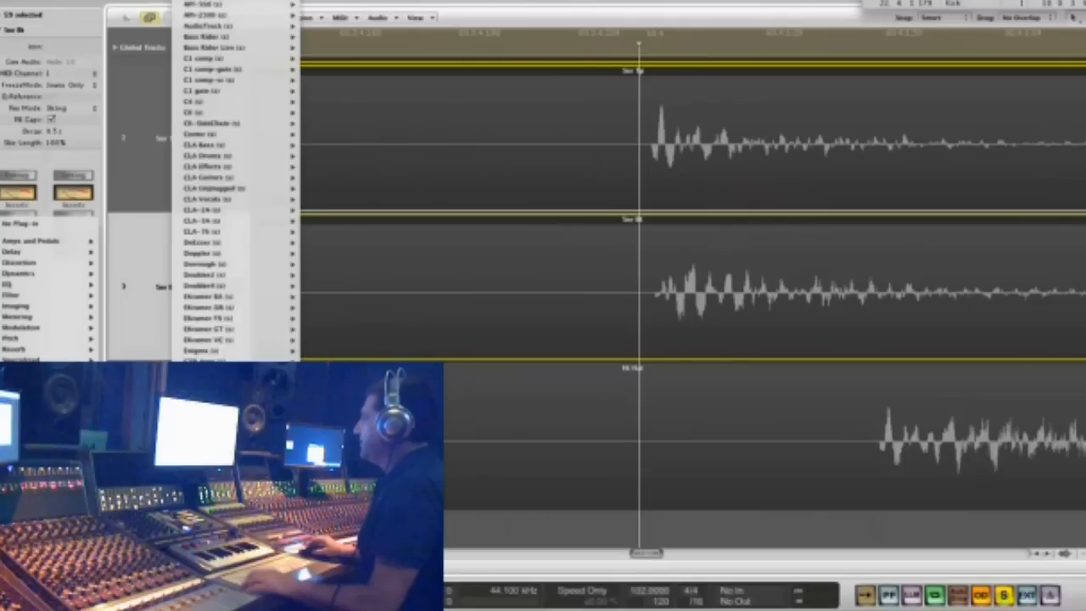
pyautogui.scroll(-10, 236, 424)
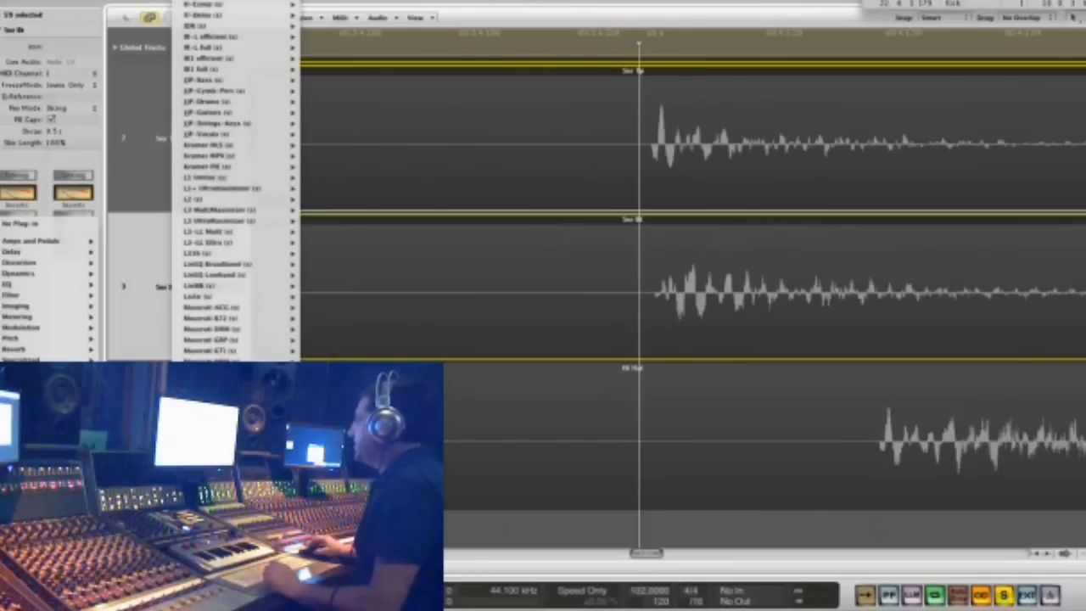
pyautogui.click(339, 475)
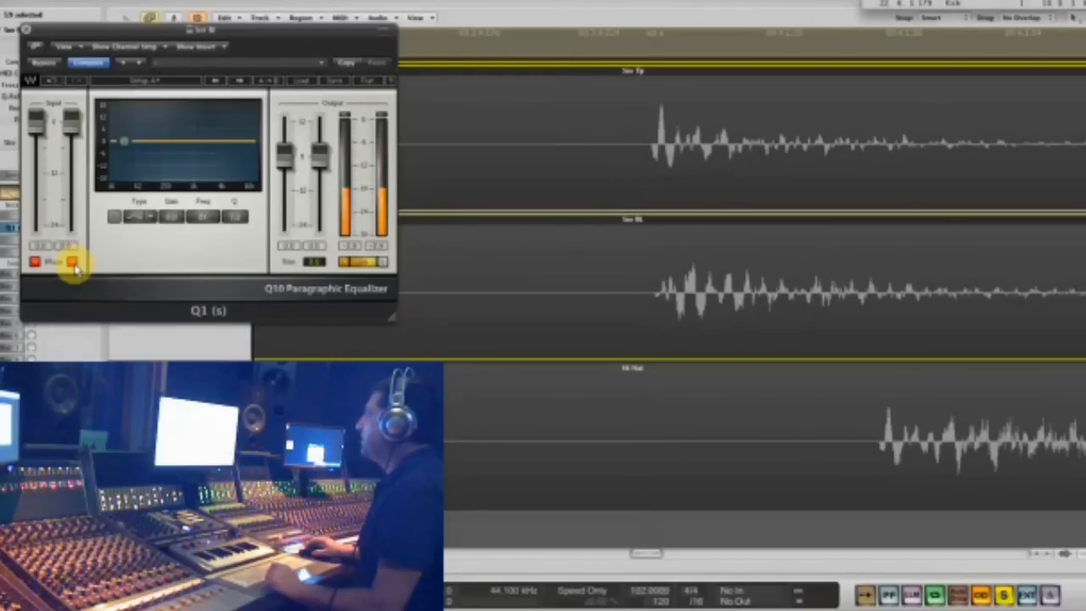
pyautogui.moveTo(204, 31); pyautogui.dragTo(489, 131)
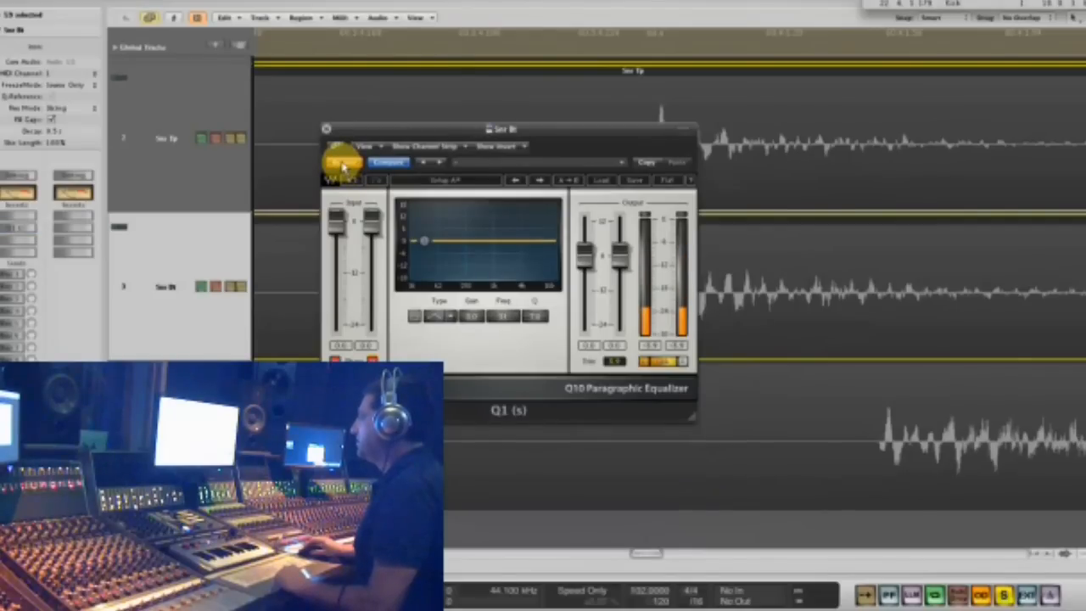
# - Remove the Q1 from the Snr Bt track and place the playhead just before the snare hit again
pyautogui.click(28, 244)
pyautogui.click(33, 250)
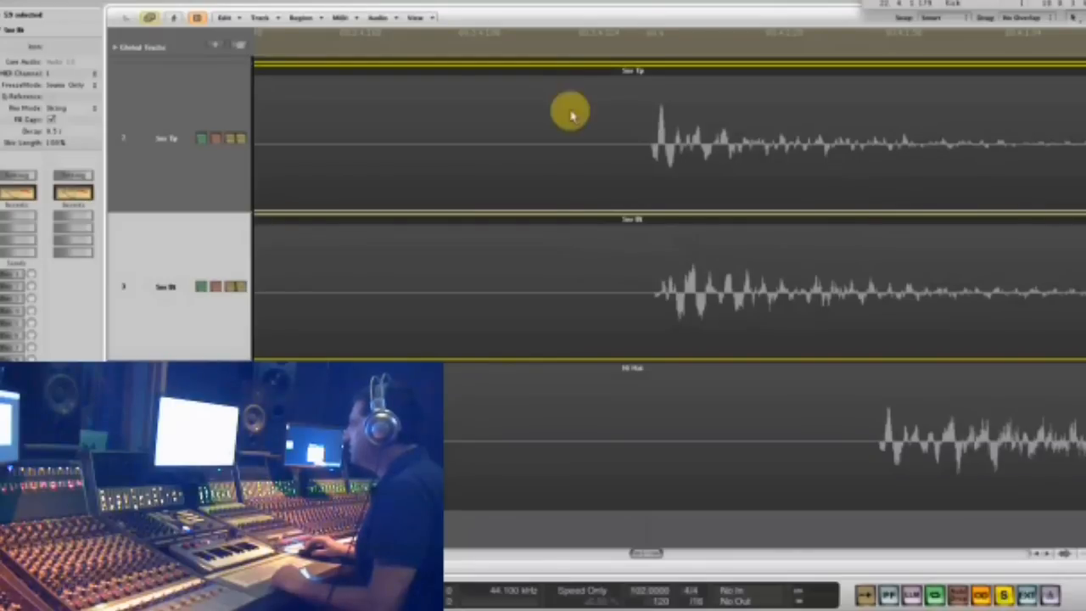
pyautogui.click(638, 43)
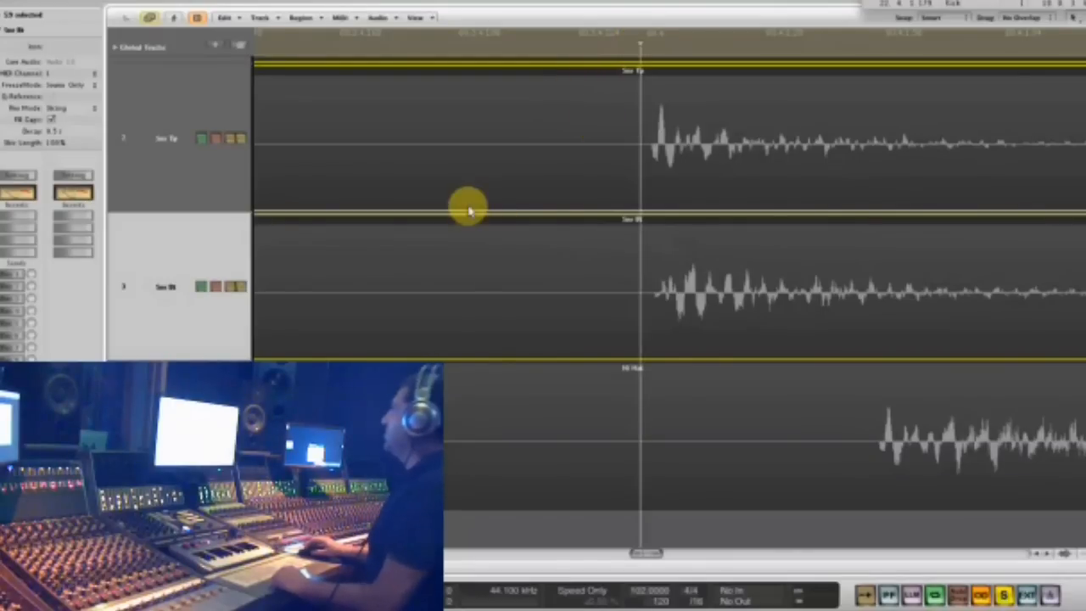
# - Insert the mono Waves Kramer PIE compressor on the Snr Bt track
pyautogui.hotkey('ctrl', 'Left')
pyautogui.hotkey('ctrl', 'Left')
pyautogui.hotkey('ctrl', 'Left')
pyautogui.hotkey('ctrl', 'Left')
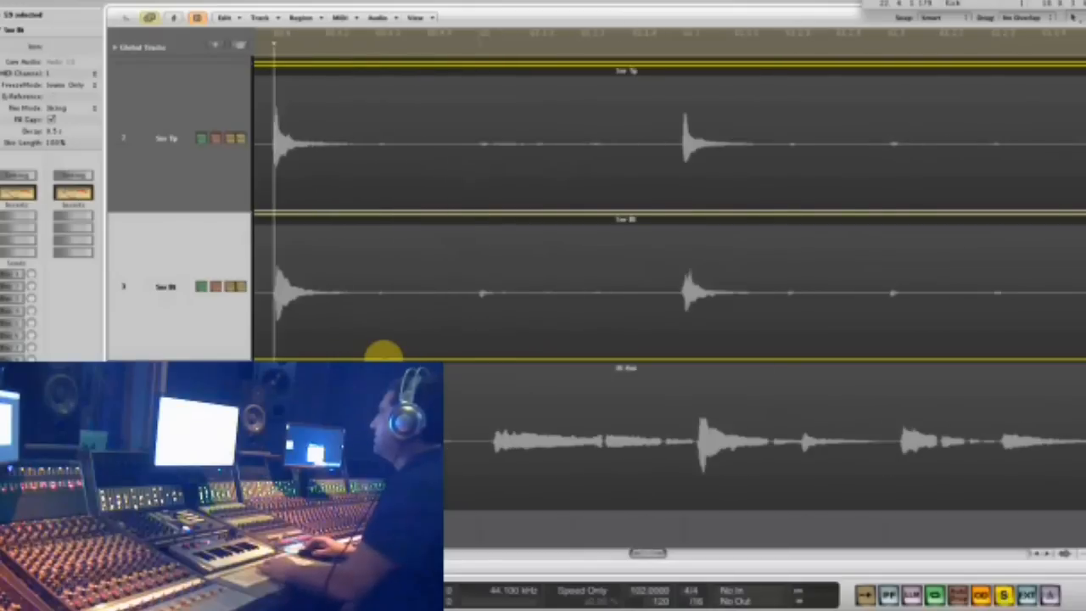
pyautogui.hotkey('ctrl', 'Left')
pyautogui.hotkey('ctrl', 'Left')
pyautogui.hscroll(-4, 312, 280)
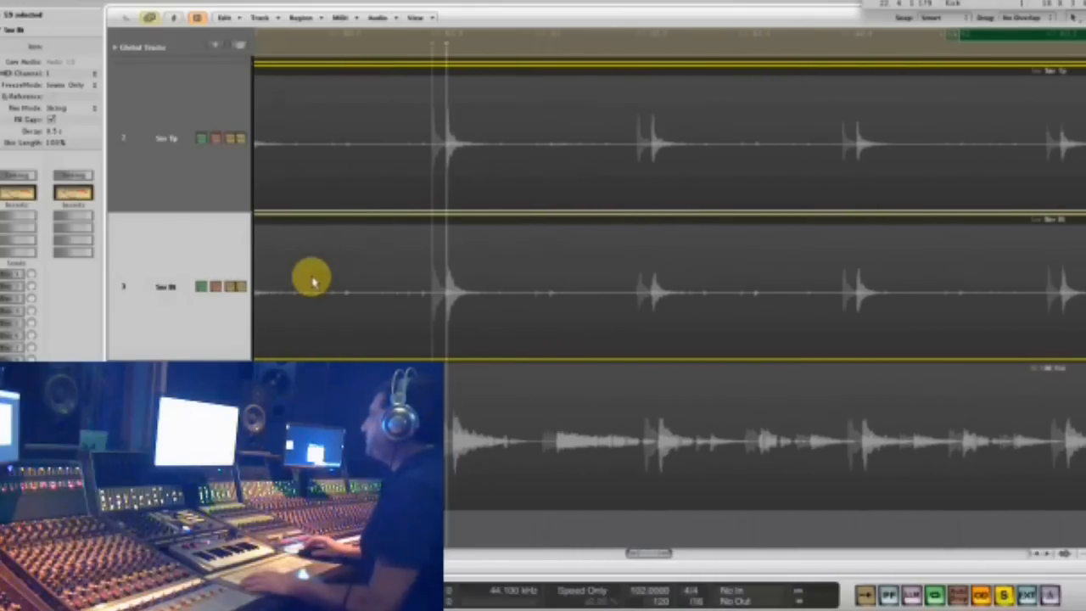
pyautogui.click(158, 257)
pyautogui.click(20, 234)
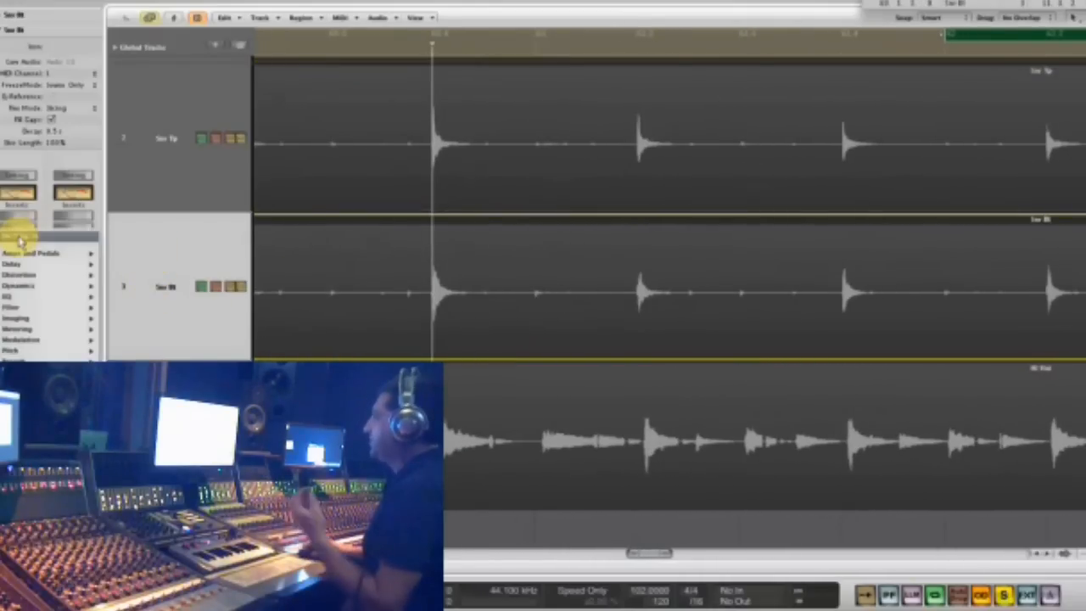
pyautogui.moveTo(40, 286)
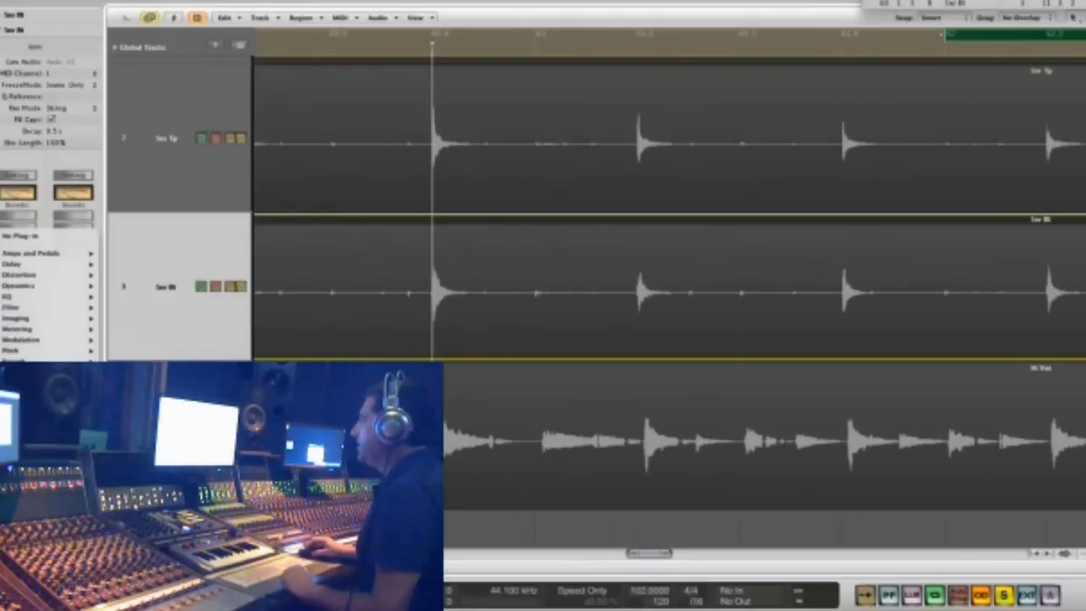
pyautogui.moveTo(131, 458)
pyautogui.scroll(-15, 241, 182)
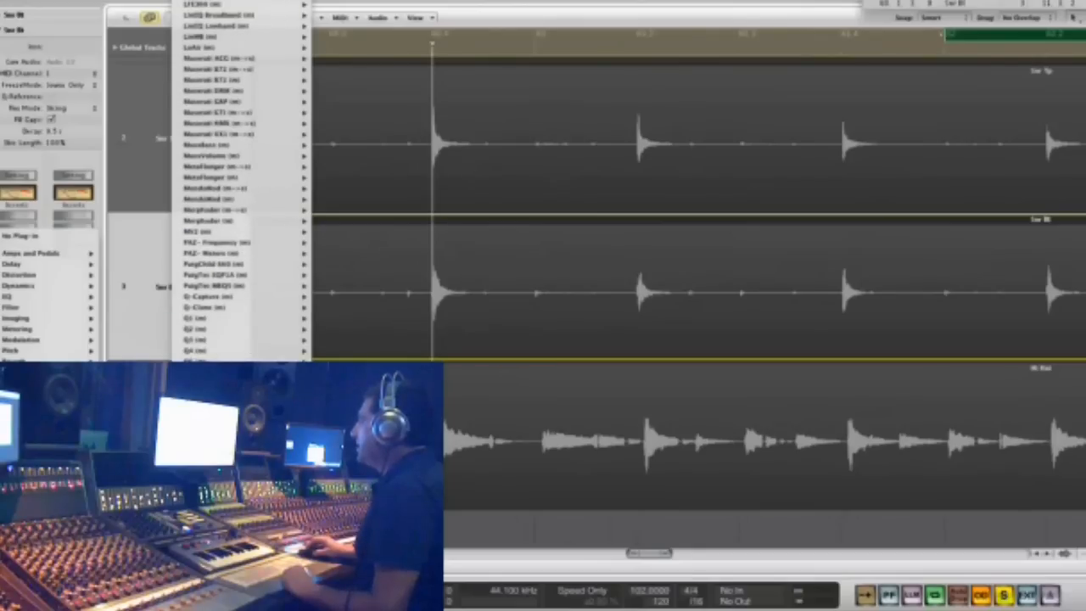
pyautogui.scroll(-5, 242, 181)
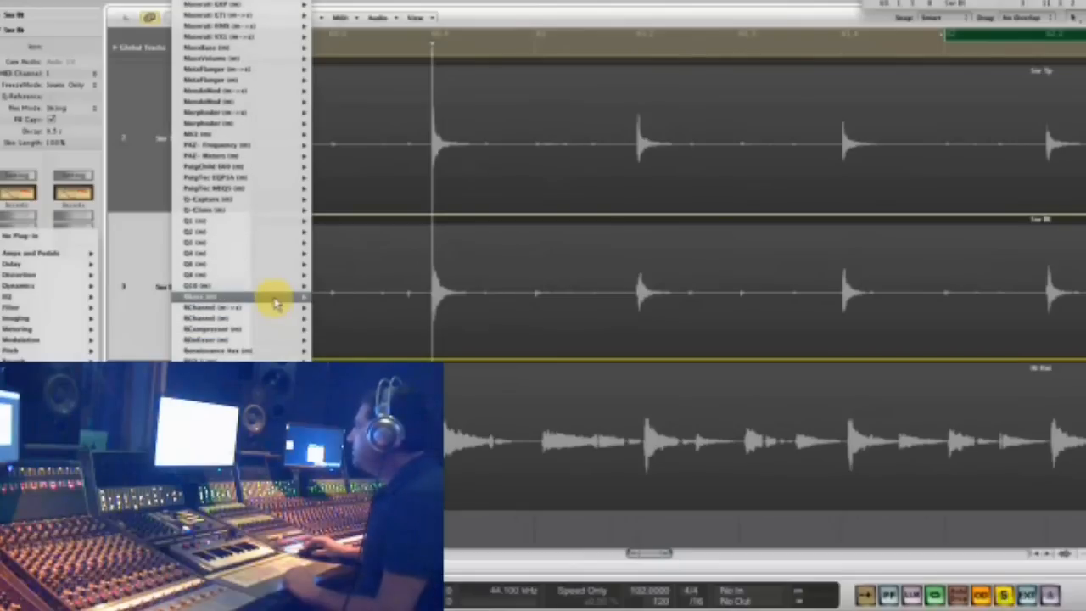
pyautogui.scroll(5, 271, 274)
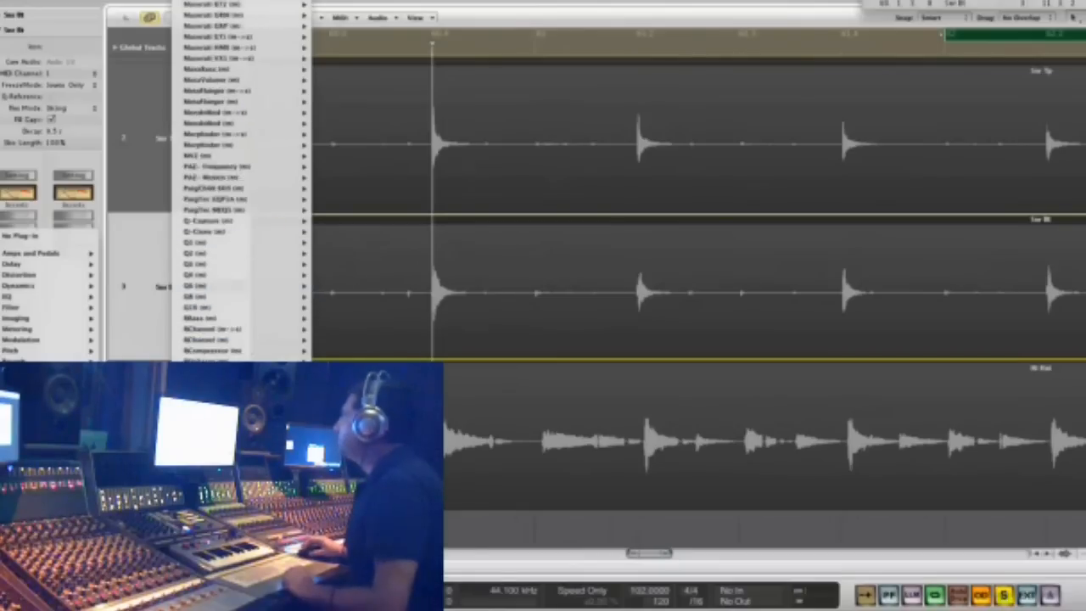
pyautogui.scroll(6, 216, 46)
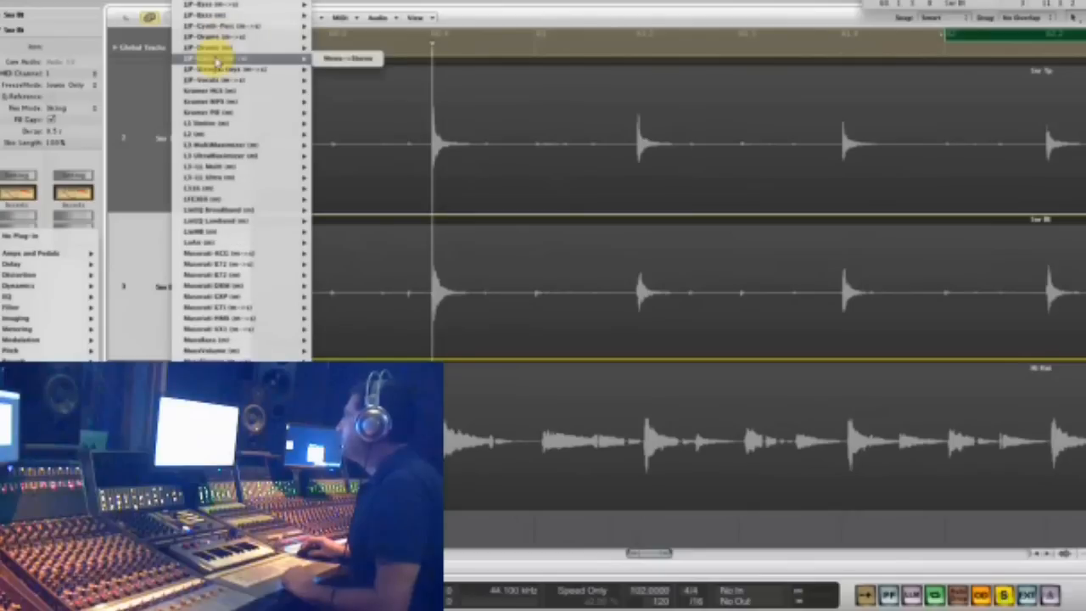
pyautogui.moveTo(233, 101)
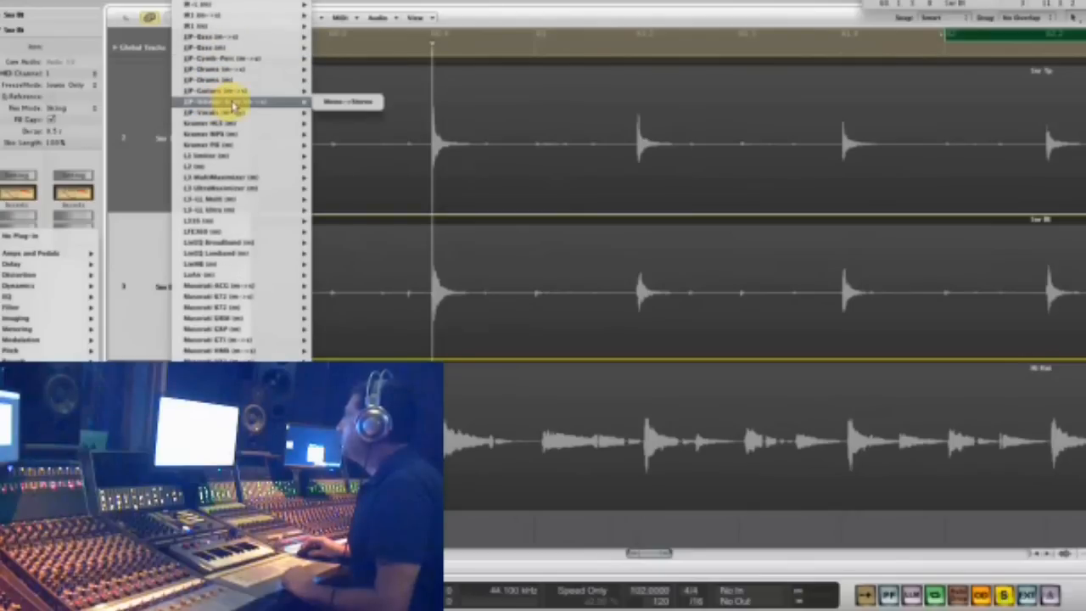
pyautogui.click(227, 153)
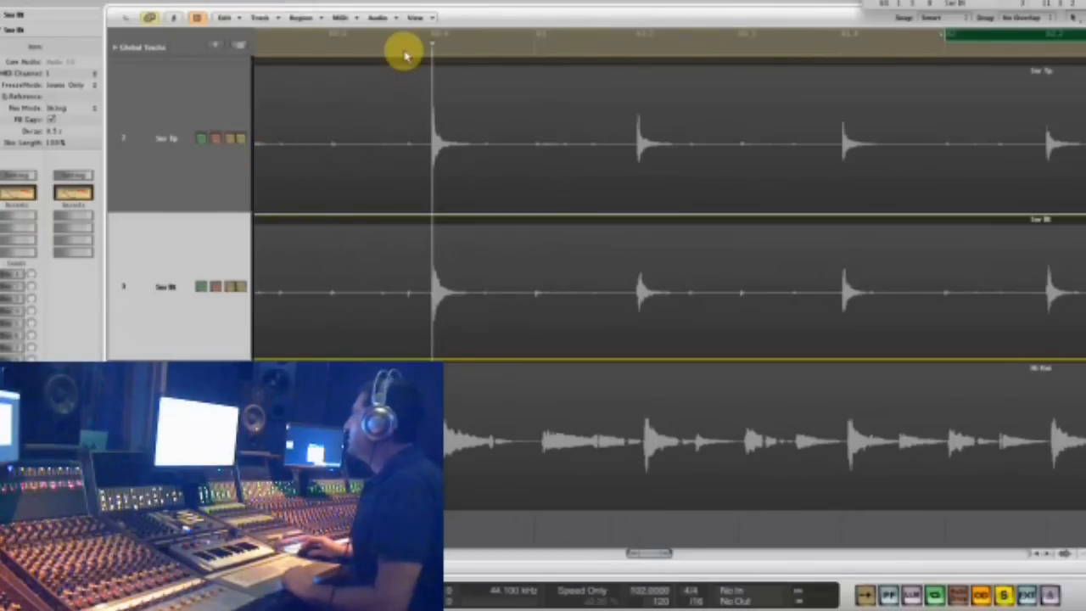
# - Play the bottom snare, lower the Kramer PIE threshold and shorten its decay time, and close the plug-in window
pyautogui.press('space')
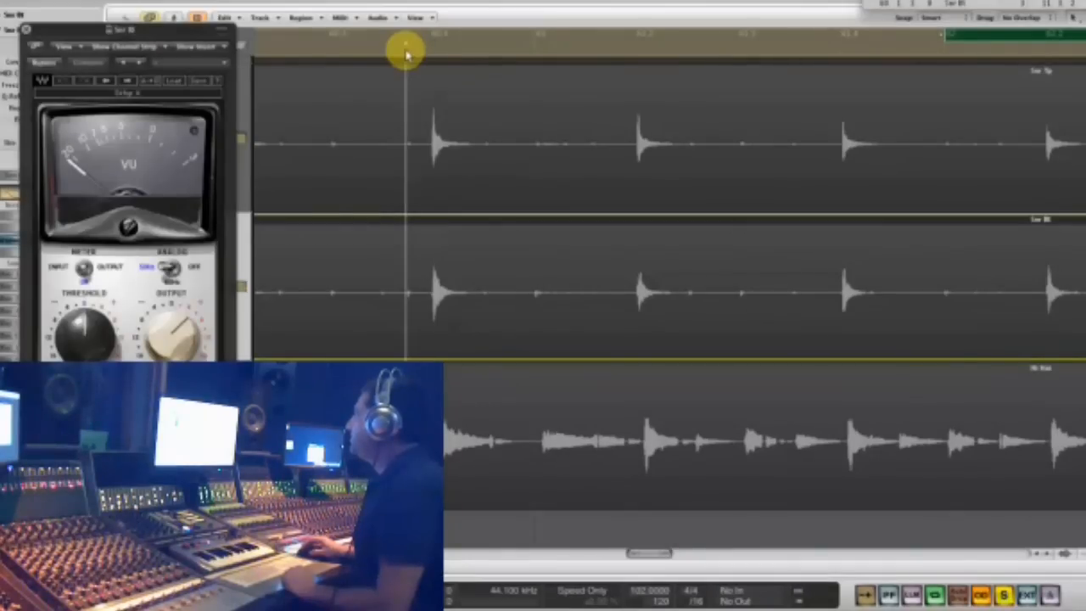
pyautogui.moveTo(777, 1); pyautogui.dragTo(786, 25)
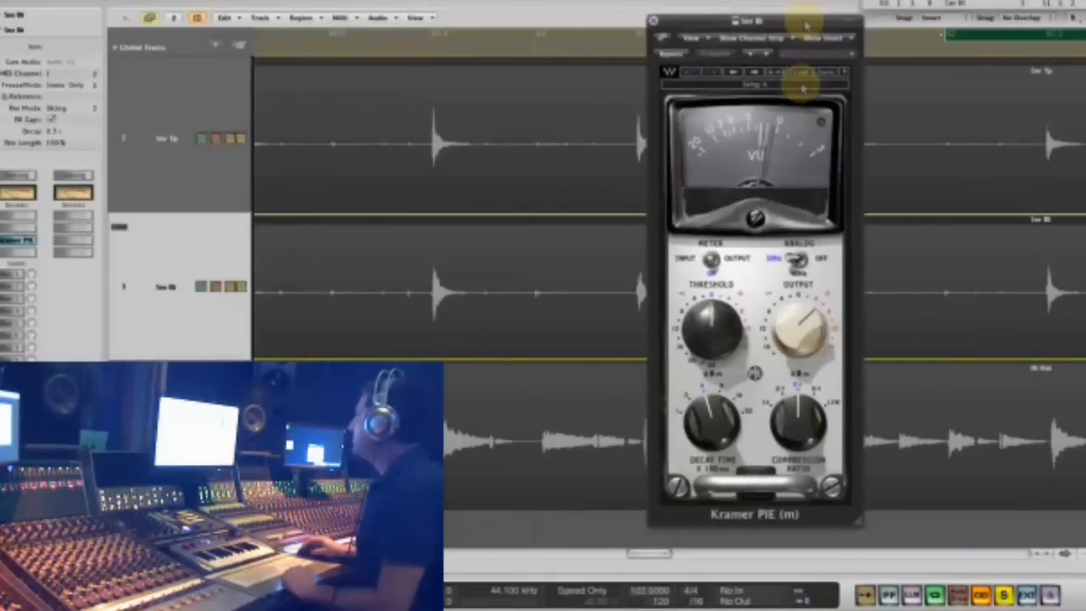
pyautogui.moveTo(721, 435)
pyautogui.mouseDown()
pyautogui.moveTo(685, 509)
pyautogui.moveTo(722, 435)
pyautogui.mouseUp()
pyautogui.moveTo(719, 331); pyautogui.dragTo(711, 367)
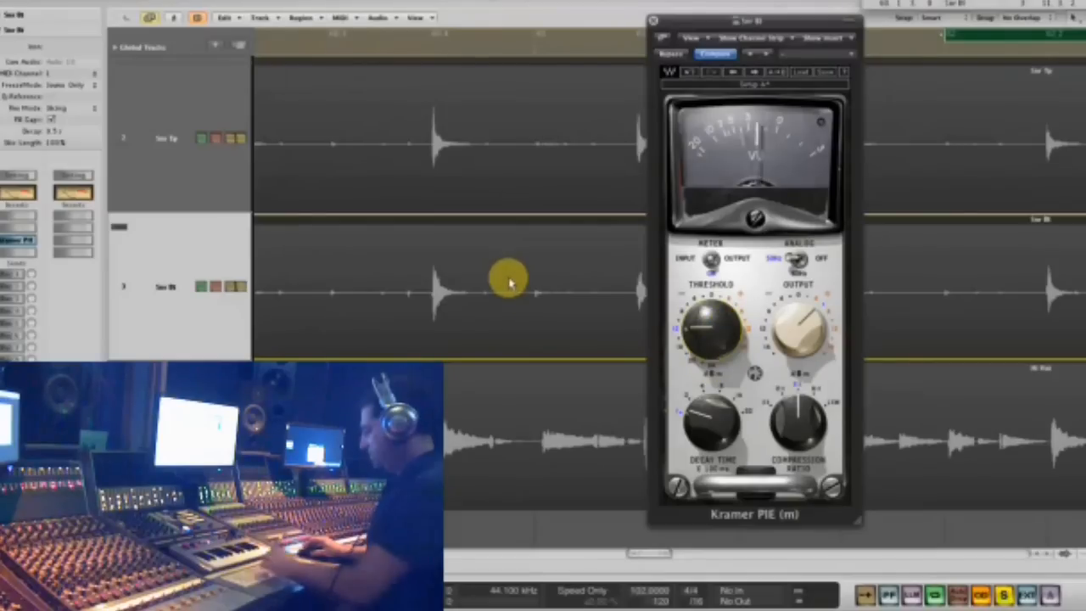
pyautogui.click(979, 36)
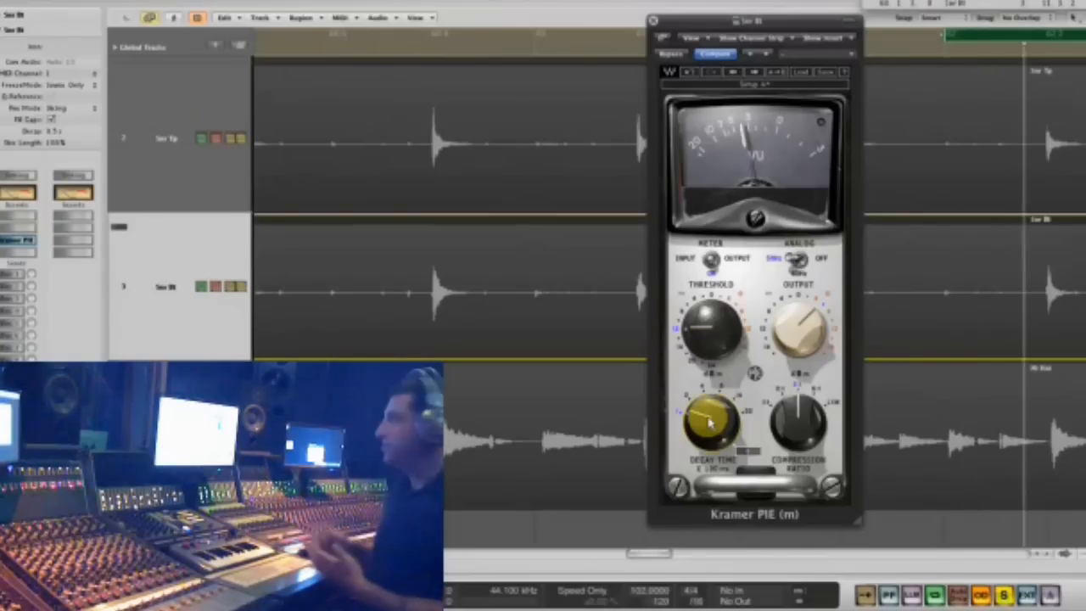
pyautogui.click(654, 22)
# - Select the Kick, Snr Tp and Snr Bt regions together so they play soloed as a group
pyautogui.hotkey('ctrl', 'Left')
pyautogui.hotkey('ctrl', 'Left')
pyautogui.hotkey('ctrl', 'Left')
pyautogui.hotkey('ctrl', 'Left')
pyautogui.hotkey('ctrl', 'Left')
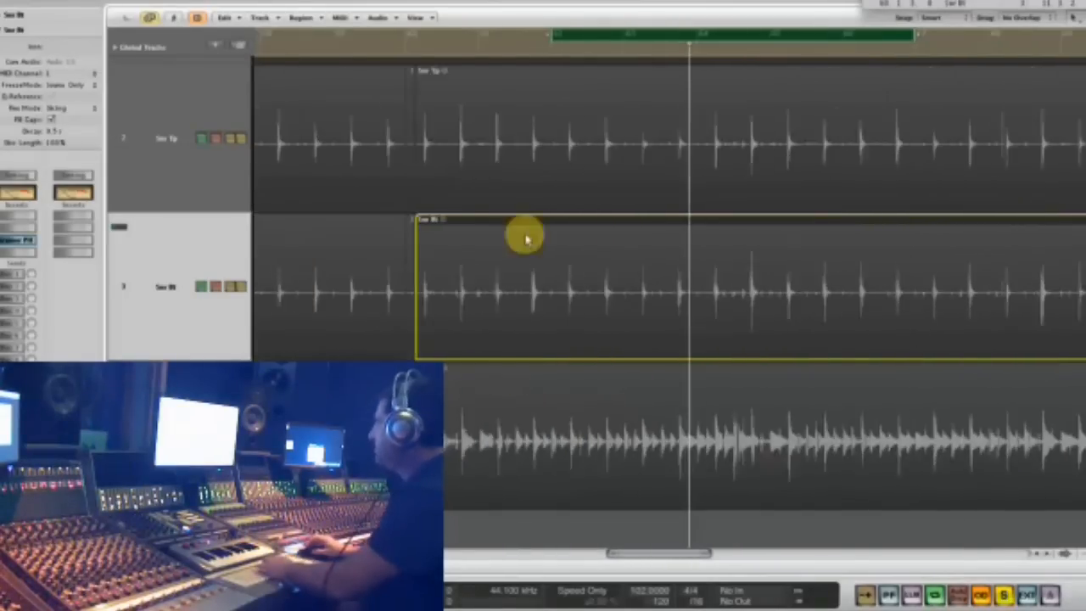
pyautogui.hotkey('ctrl', 'Left')
pyautogui.hotkey('ctrl', 'Left')
pyautogui.hotkey('ctrl', 'Up')
pyautogui.hotkey('ctrl', 'Up')
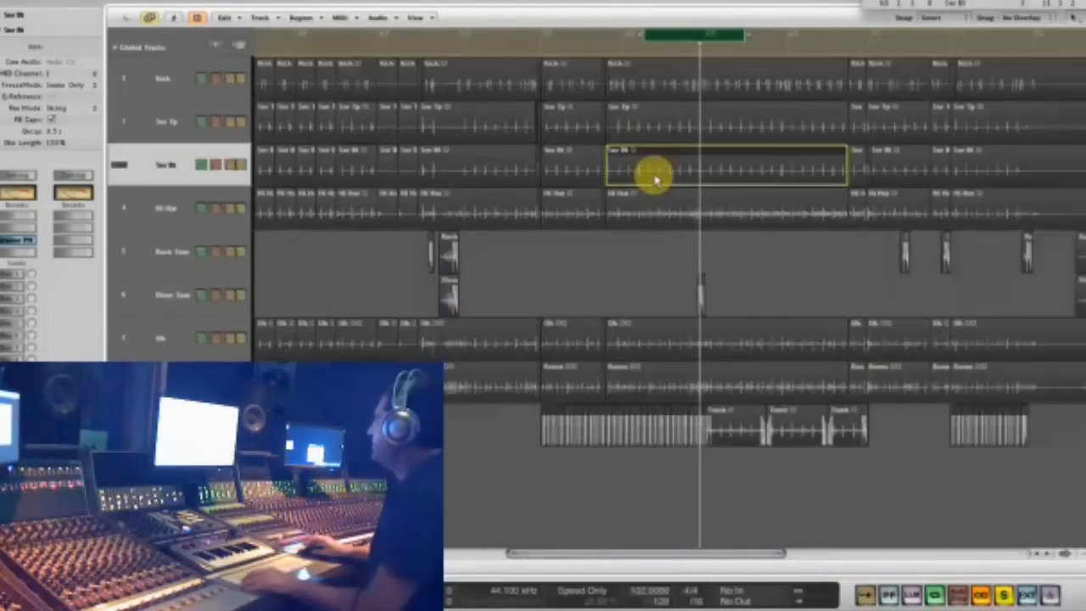
pyautogui.click(174, 82)
pyautogui.keyDown('shift'); pyautogui.click(167, 148); pyautogui.keyUp('shift')
pyautogui.keyDown('shift'); pyautogui.click(162, 122); pyautogui.keyUp('shift')
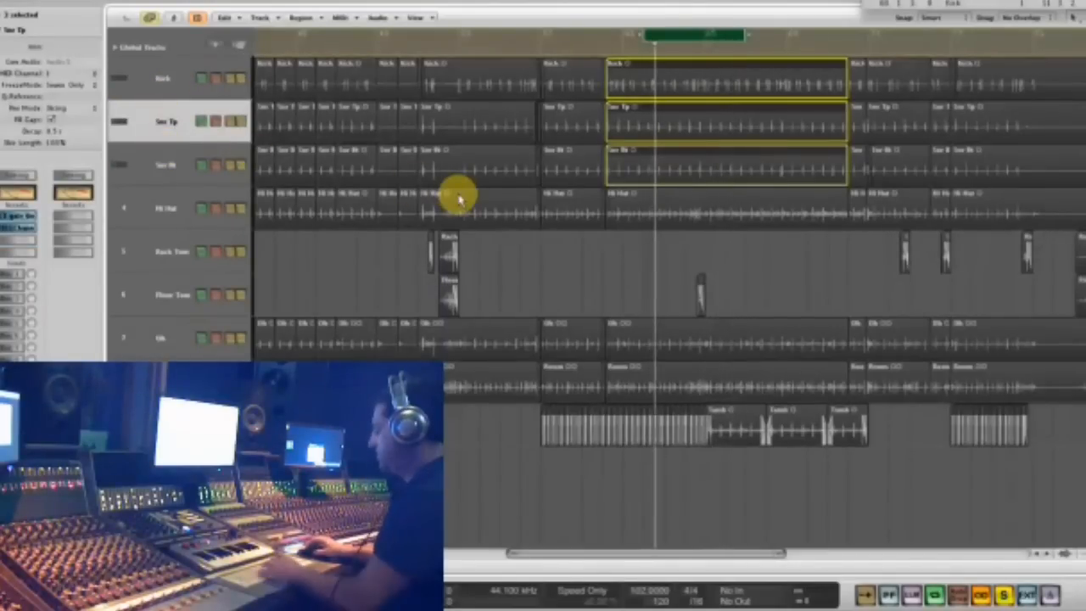
# - Select the Snr Bt track, shift the cycle range back to the start of the selected regions and audition kick and snares together
pyautogui.click(175, 164)
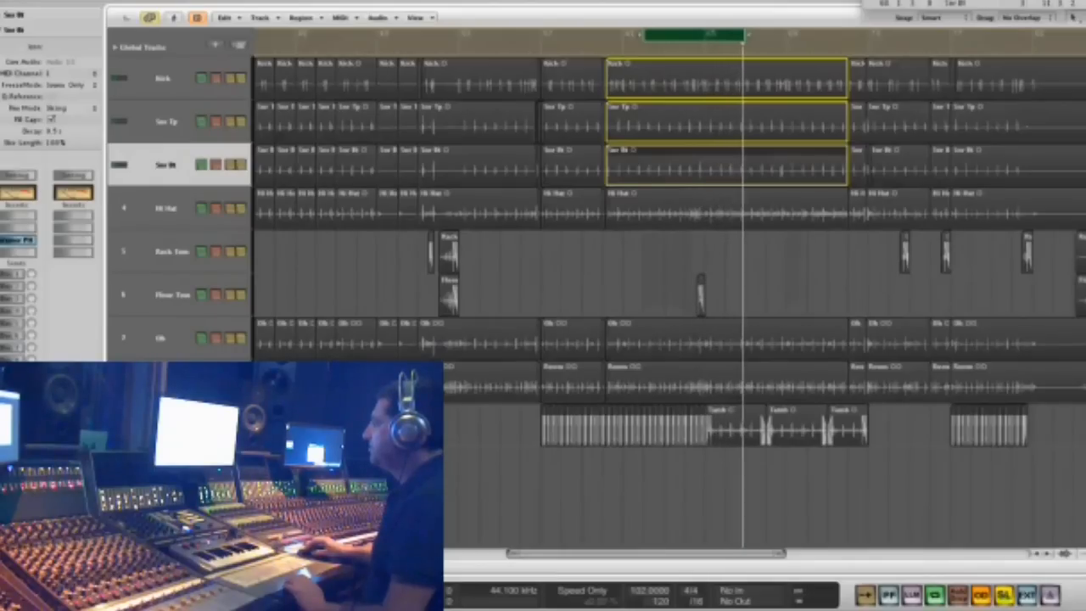
pyautogui.moveTo(737, 38); pyautogui.dragTo(670, 52)
pyautogui.press('space')
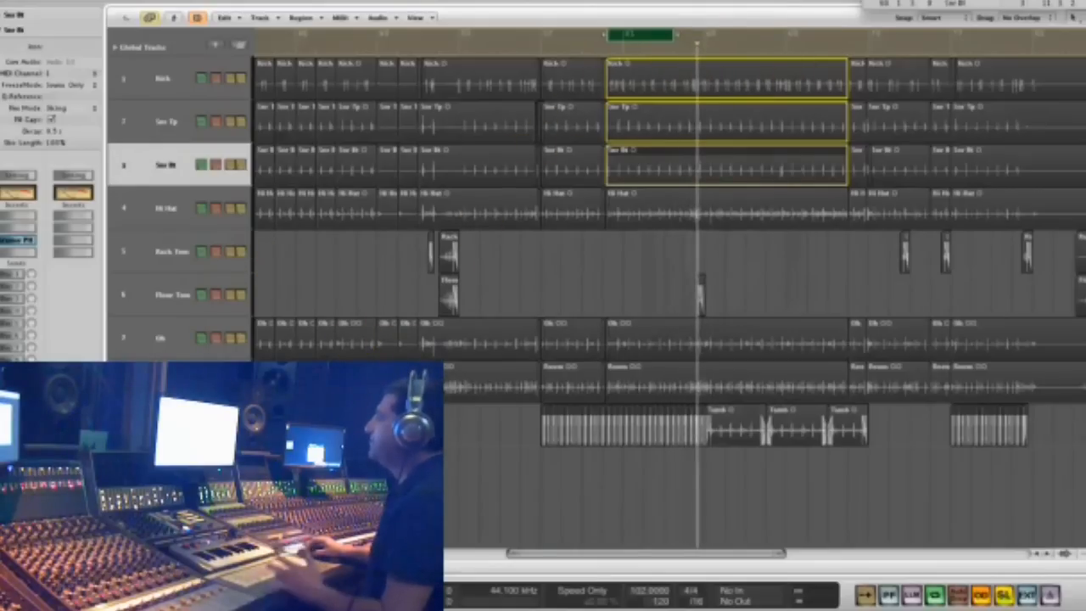
pyautogui.press('space')
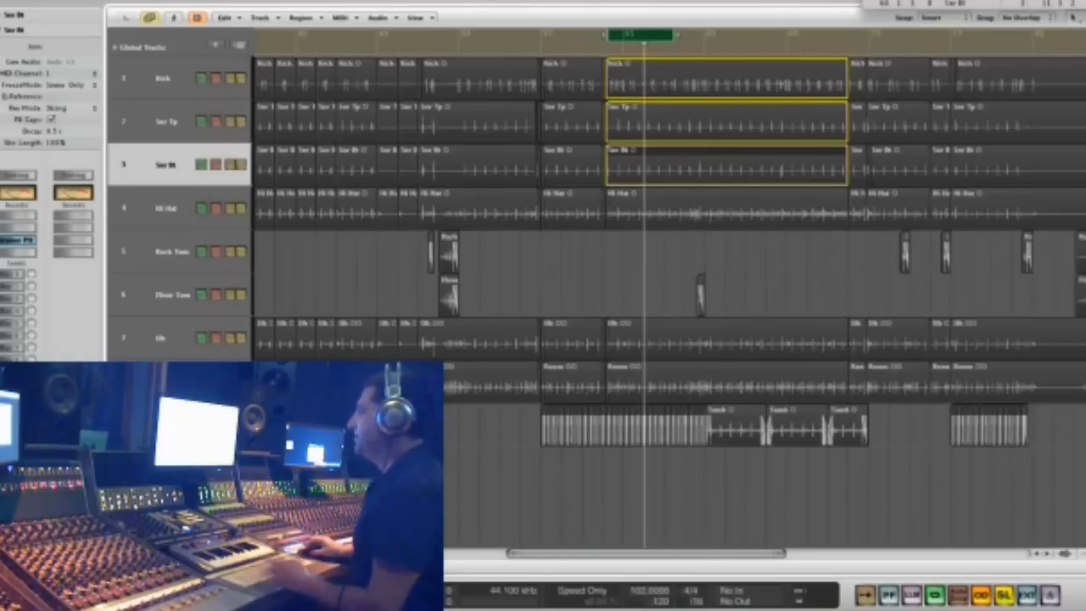
pyautogui.press('space')
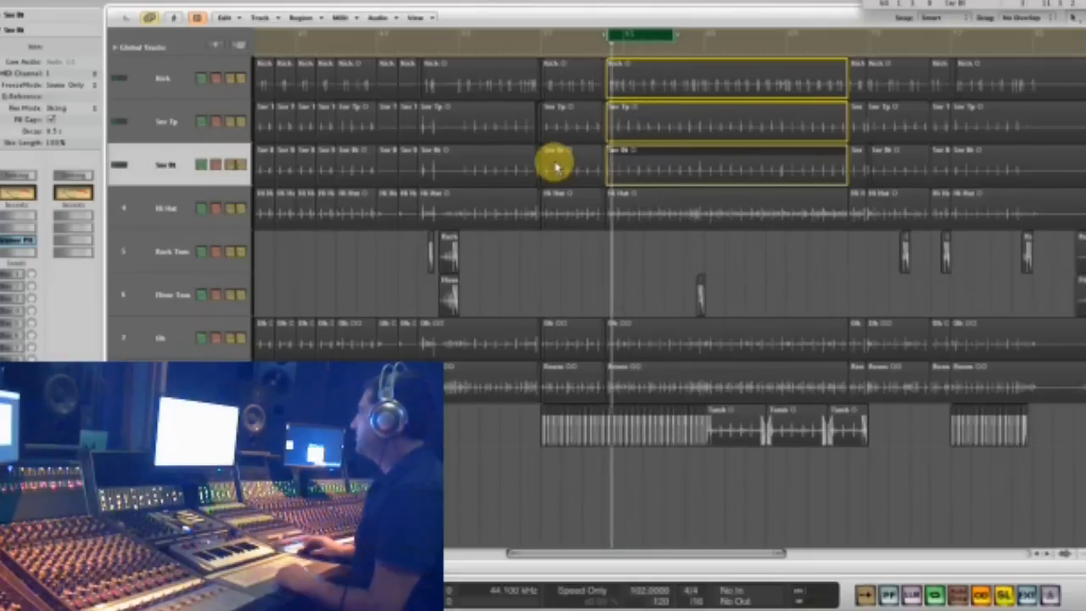
# - Select the Hi Hat track and play its region soloed
pyautogui.click(161, 209)
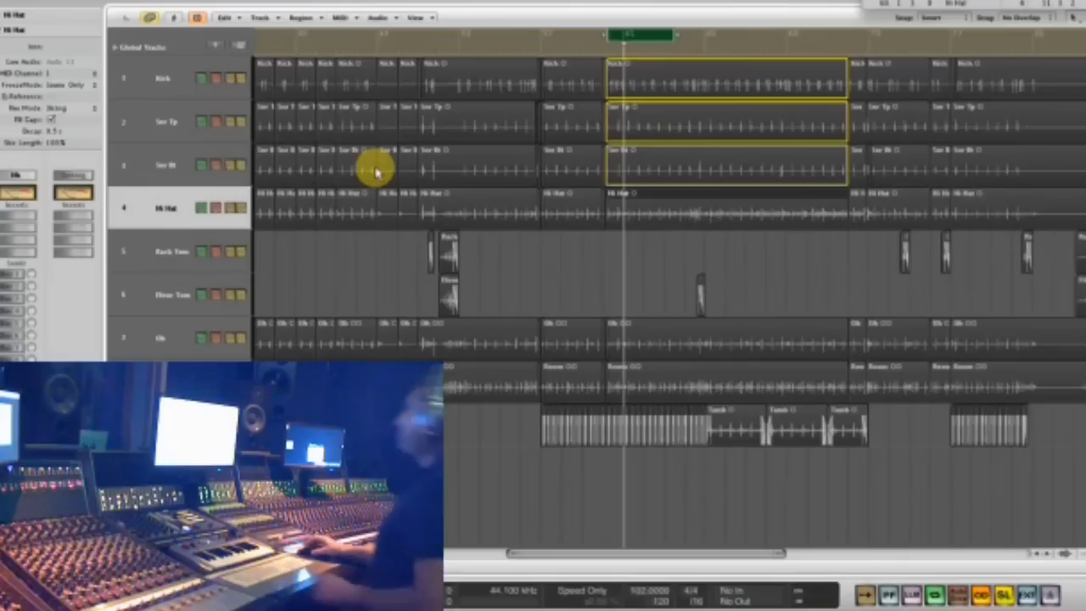
pyautogui.hotkey('alt', 's')
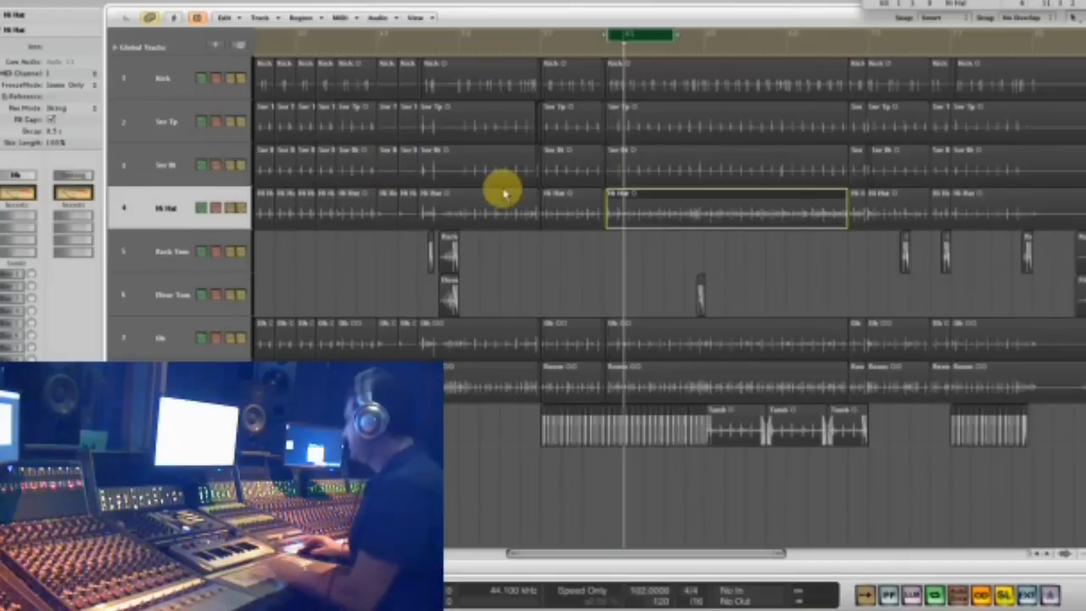
pyautogui.press('space')
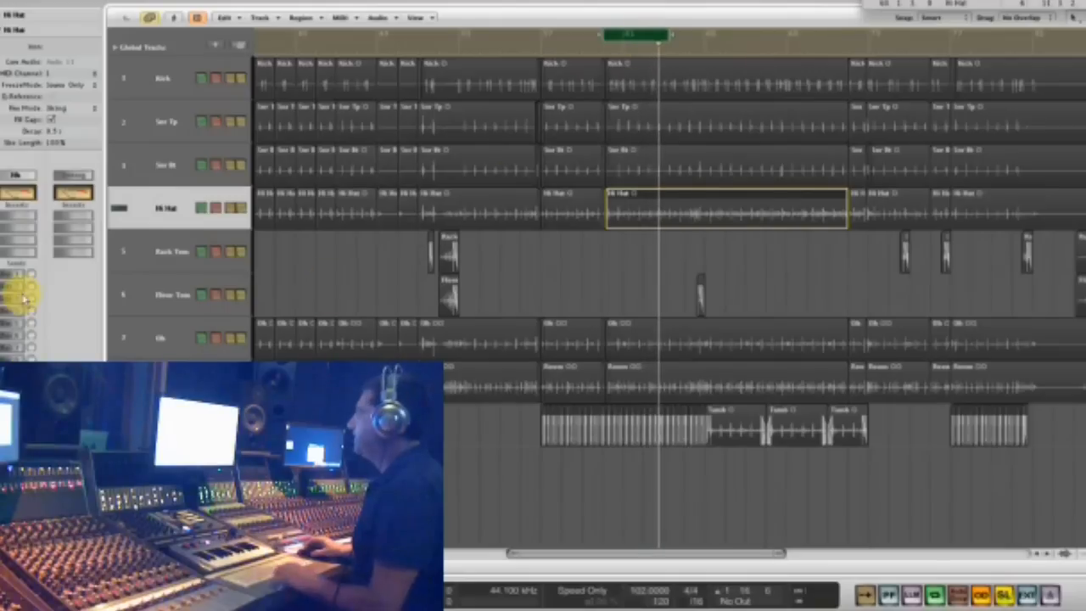
# - Insert the mono PuigTec EQP1A equalizer on the Hi Hat track
pyautogui.click(20, 227)
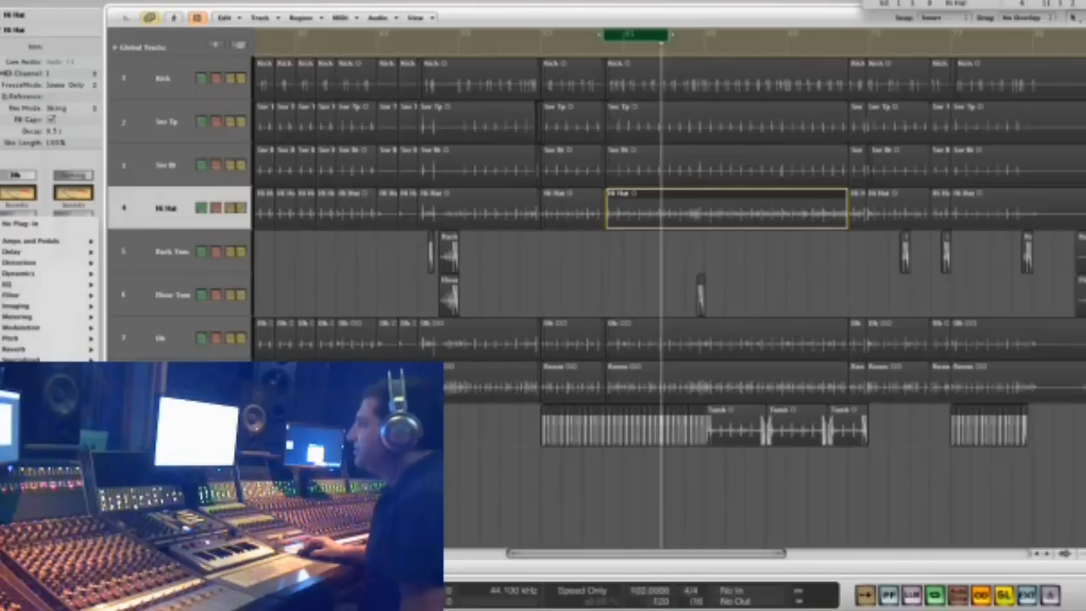
pyautogui.moveTo(135, 450)
pyautogui.scroll(-10, 242, 475)
pyautogui.scroll(-10, 242, 474)
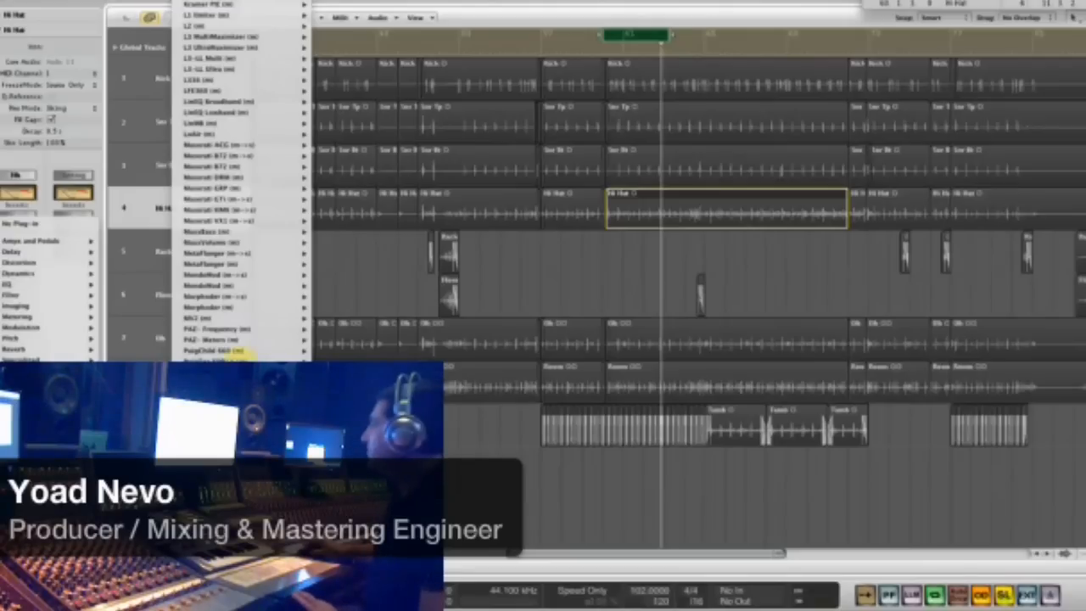
pyautogui.click(229, 349)
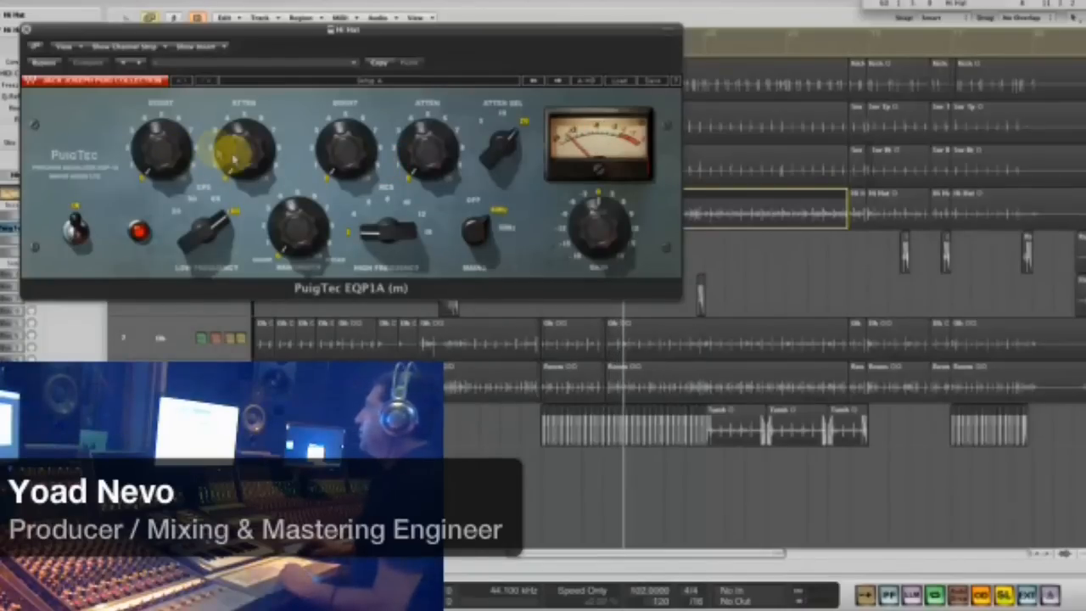
# - Attenuate the hi-hat's lows at 100 CPS, centre the bandwidth and boost the highs by about 7 at 16 KCS
pyautogui.moveTo(214, 226)
pyautogui.mouseDown()
pyautogui.moveTo(191, 336)
pyautogui.moveTo(216, 228)
pyautogui.mouseUp()
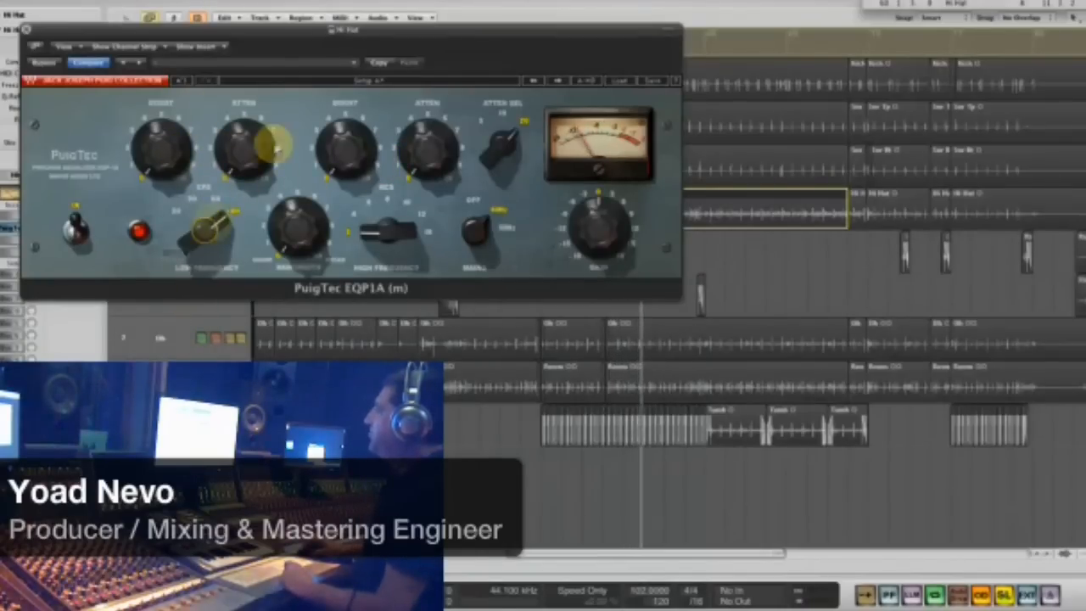
pyautogui.moveTo(247, 149); pyautogui.dragTo(246, 47)
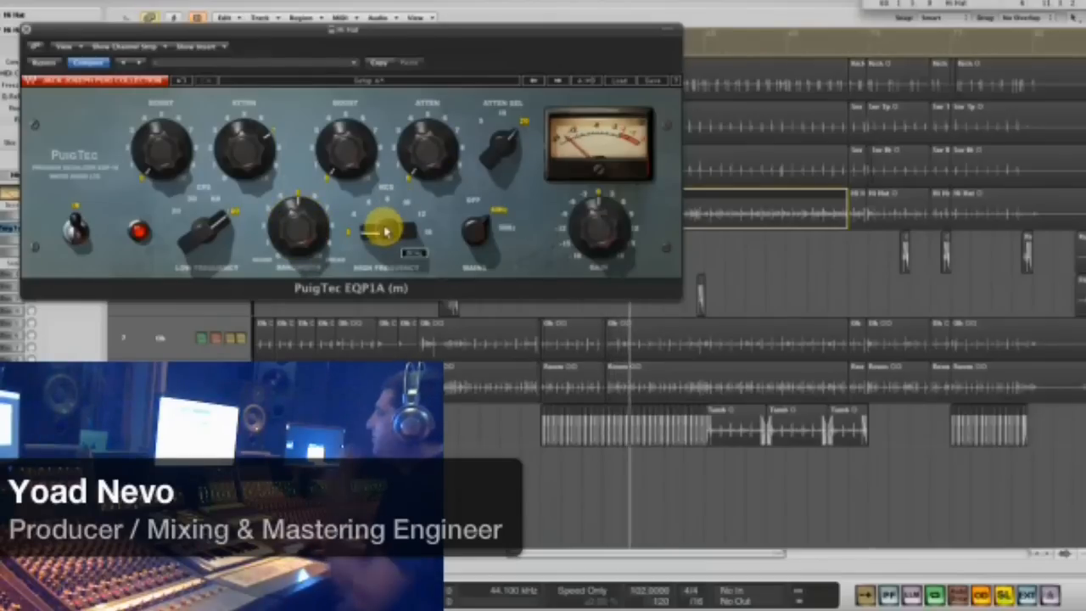
pyautogui.moveTo(386, 232); pyautogui.dragTo(385, 200)
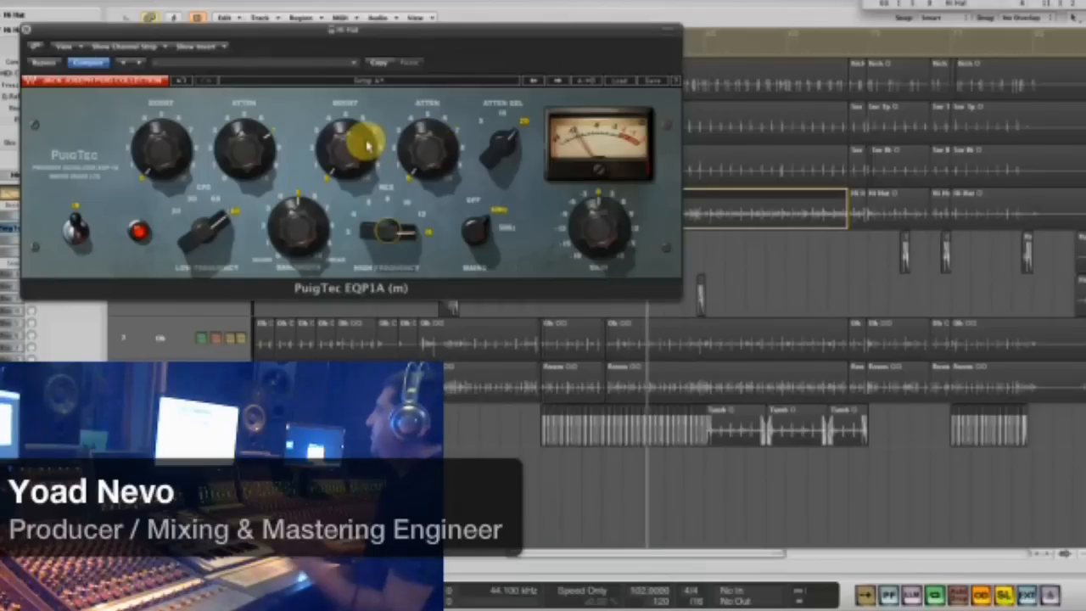
pyautogui.moveTo(351, 149); pyautogui.dragTo(348, 51)
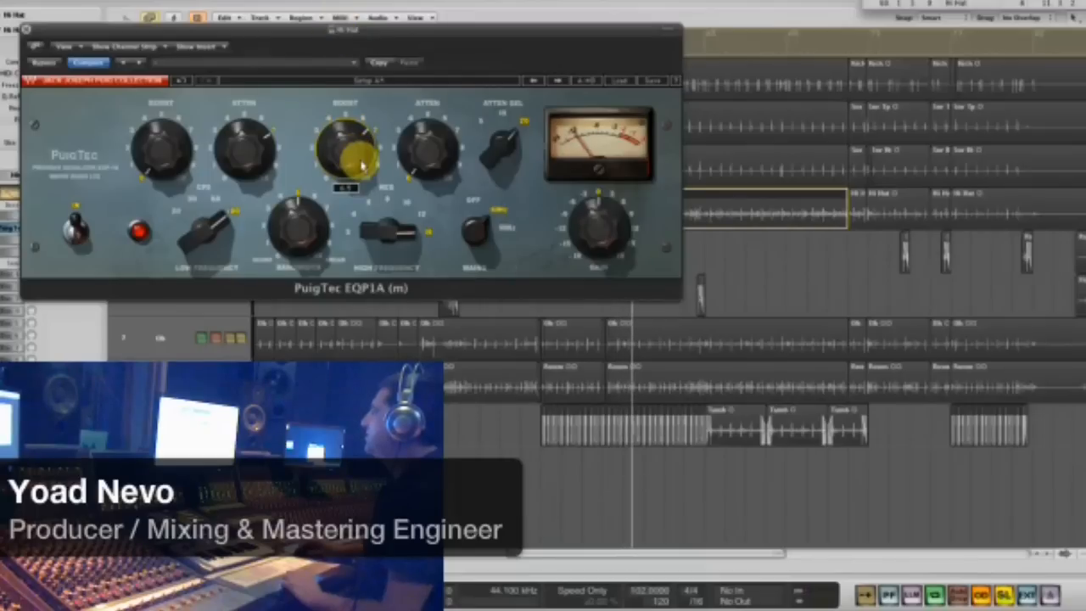
# - Move the EQ window clear of the tracks, shift the cycle range to the floor tom hit and select the Kick through Floor Tom regions there
pyautogui.moveTo(232, 29); pyautogui.dragTo(474, 339)
pyautogui.moveTo(625, 34); pyautogui.dragTo(716, 49)
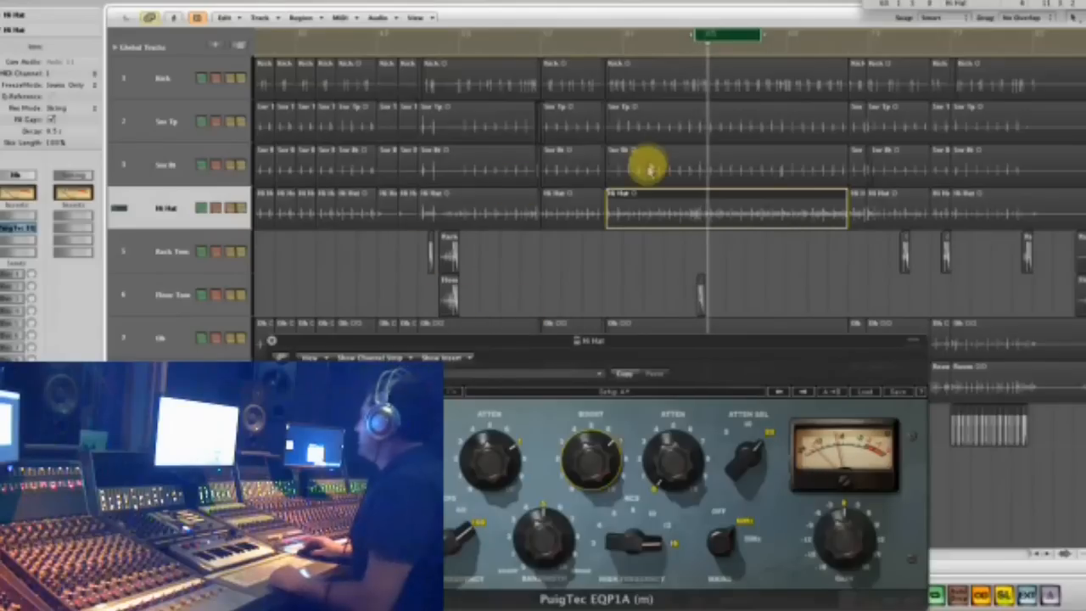
pyautogui.moveTo(662, 294); pyautogui.dragTo(712, 78)
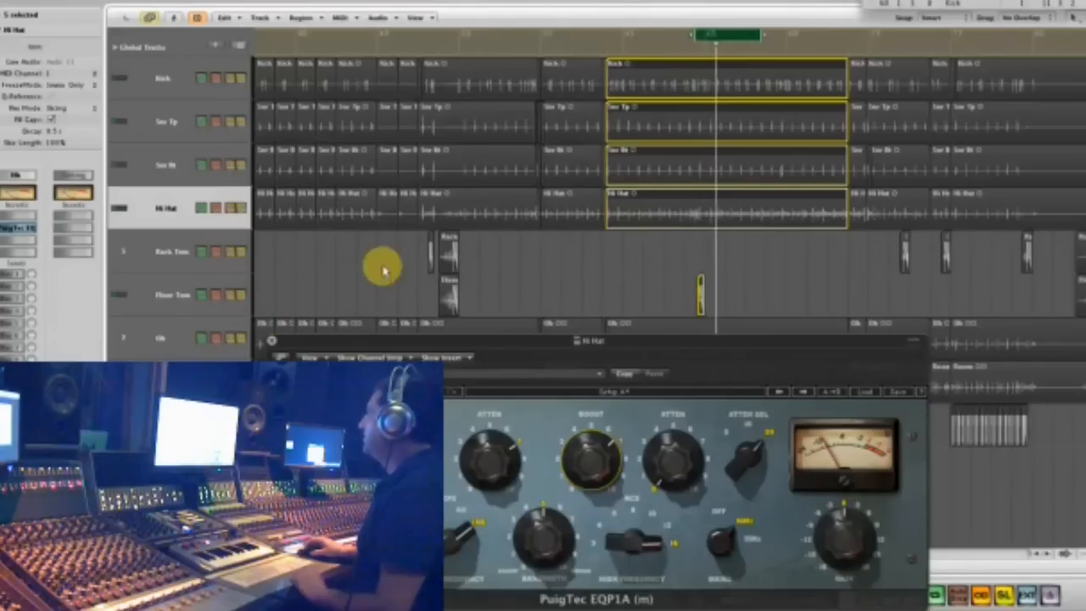
pyautogui.moveTo(662, 267); pyautogui.dragTo(705, 50)
# - Audition the selected drum regions together over the cycle range, stop playback and turn solo mode off
pyautogui.press('space')
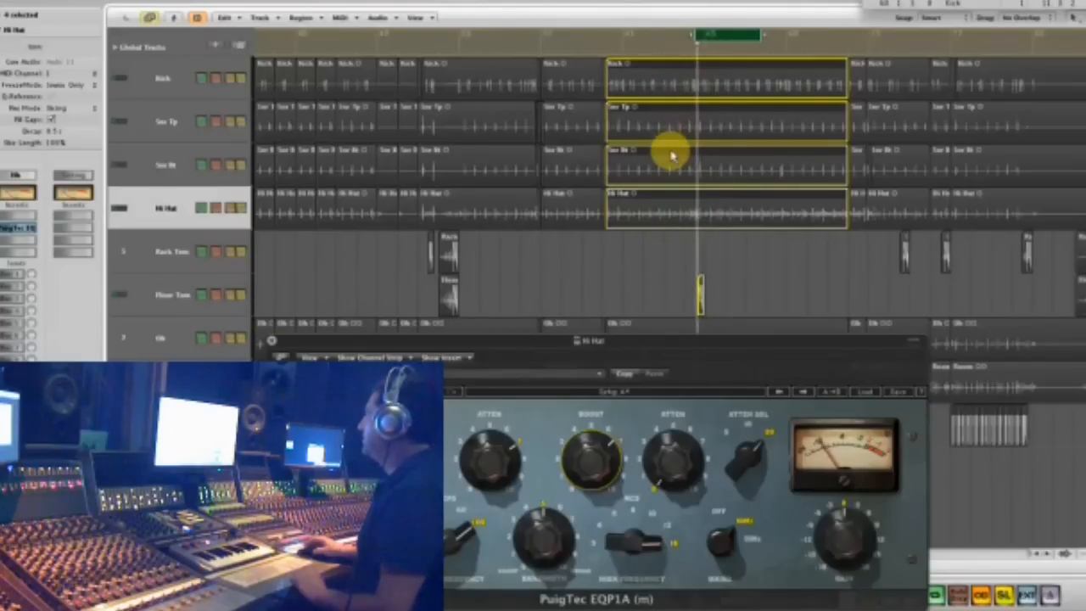
pyautogui.press('space')
pyautogui.press('s')
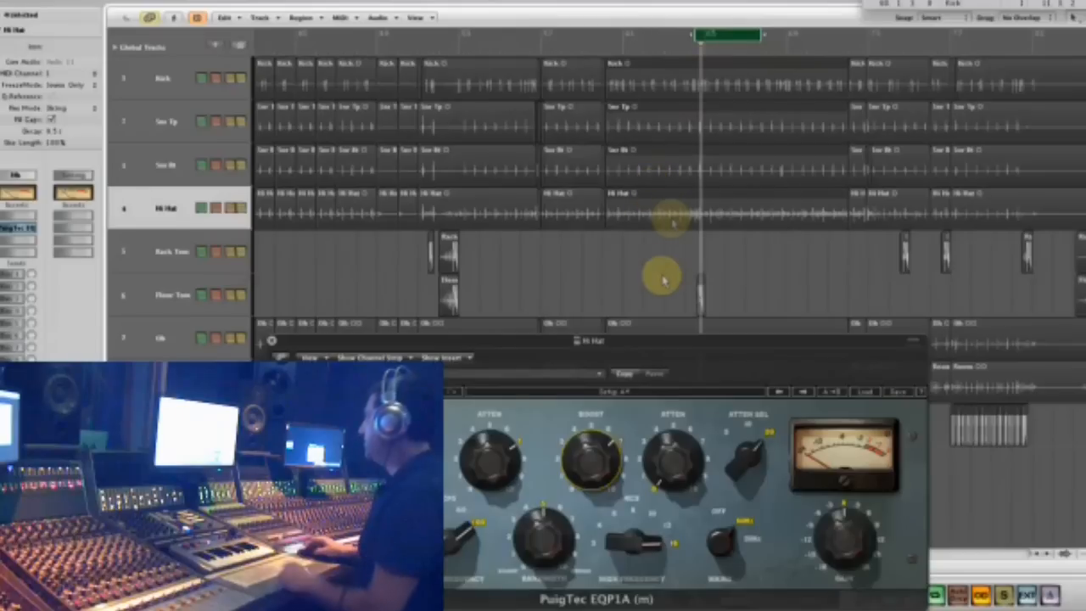
# - Audition the selected drum regions in solo, select the Hi Hat track, shift the cycle range slightly later and restart playback ahead of it
pyautogui.press('s')
pyautogui.press('space')
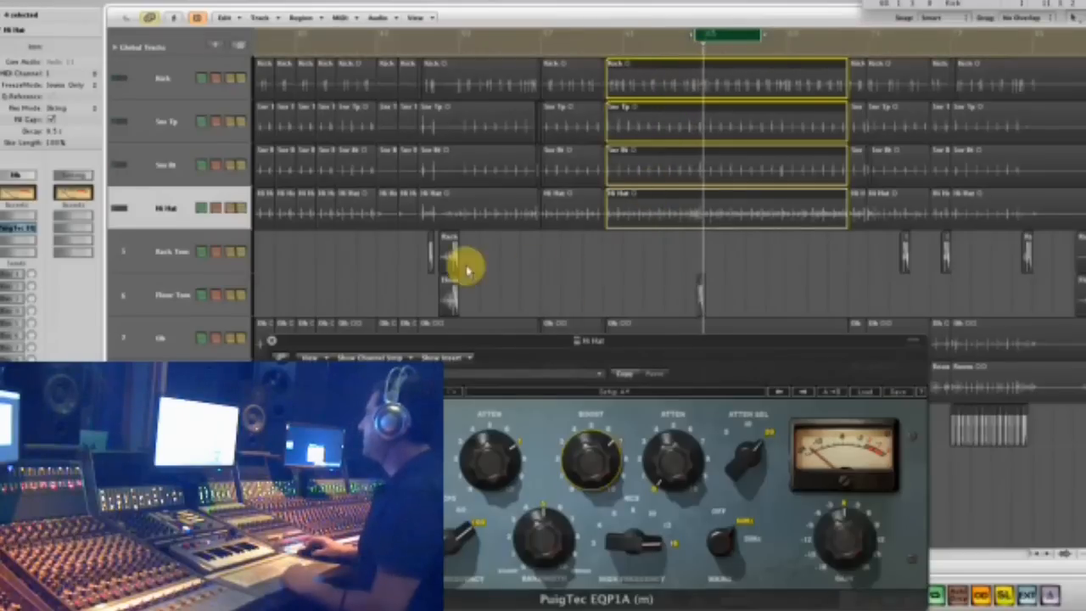
pyautogui.click(161, 208)
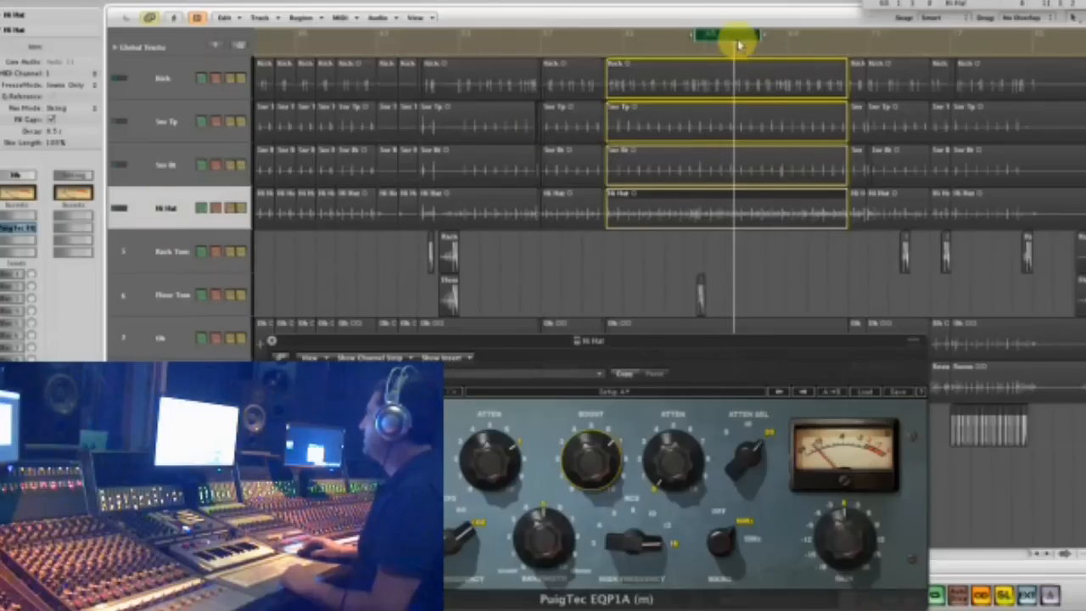
pyautogui.moveTo(735, 39); pyautogui.dragTo(762, 44)
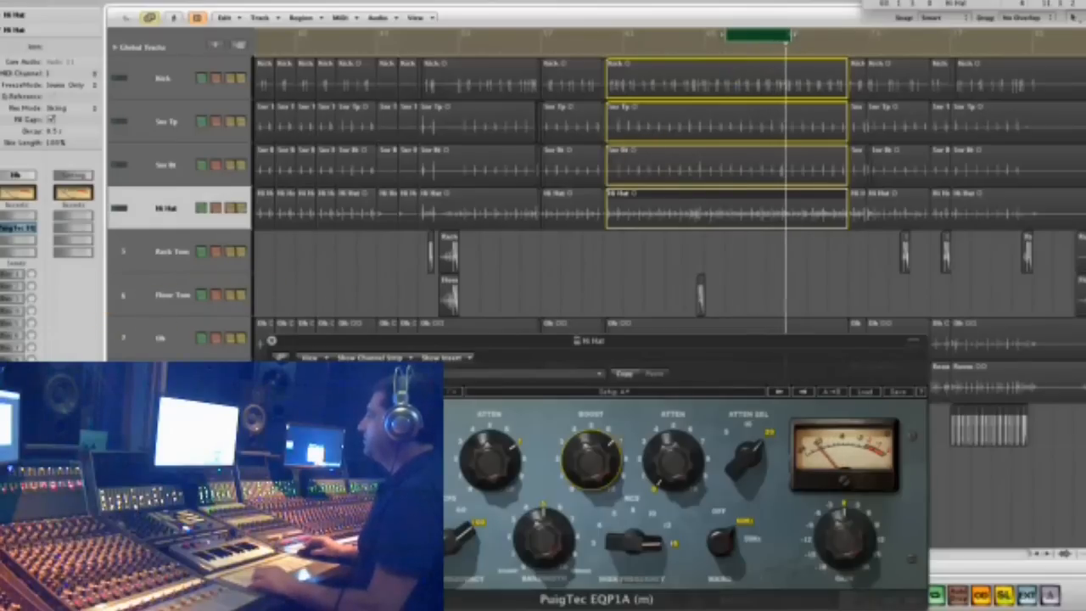
pyautogui.click(610, 51)
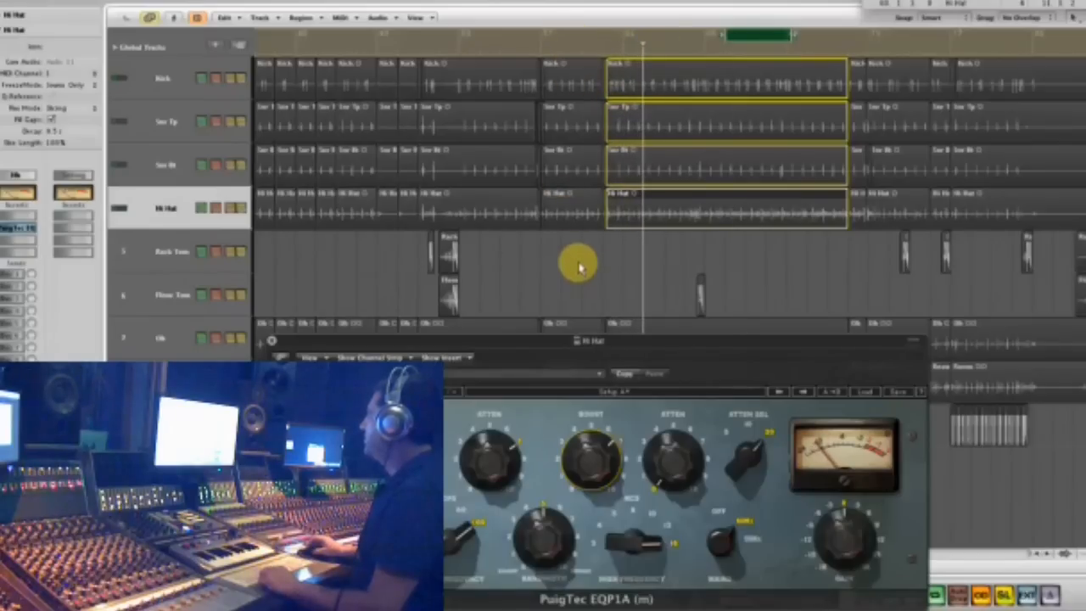
# - Insert the mono L1 Limiter below the EQ on the Hi Hat track and move both plug-in windows clear of the channel strip
pyautogui.moveTo(587, 337); pyautogui.dragTo(756, 288)
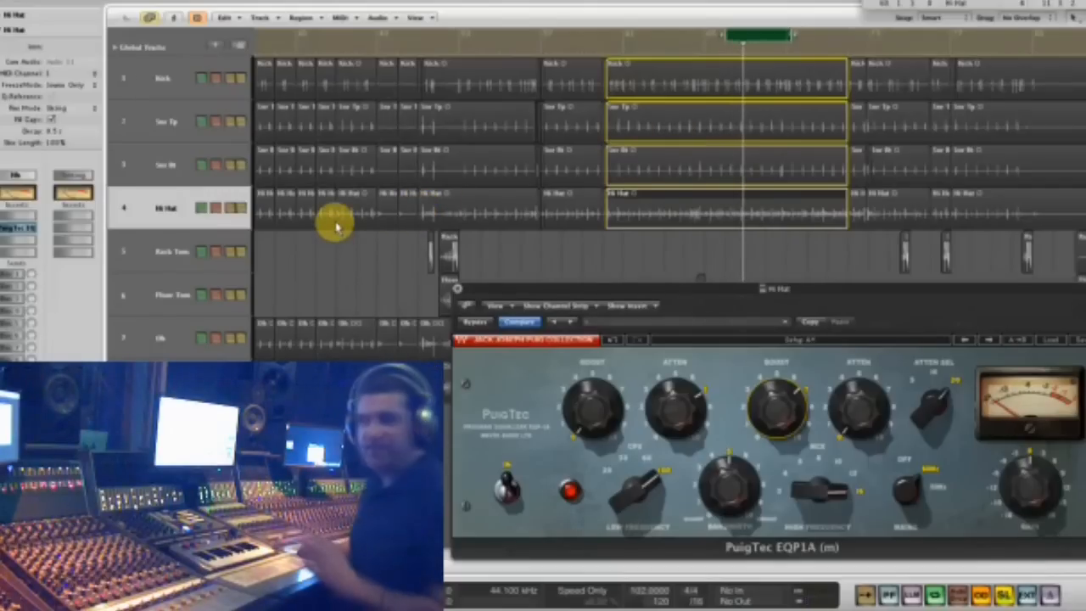
pyautogui.click(11, 241)
pyautogui.moveTo(136, 475)
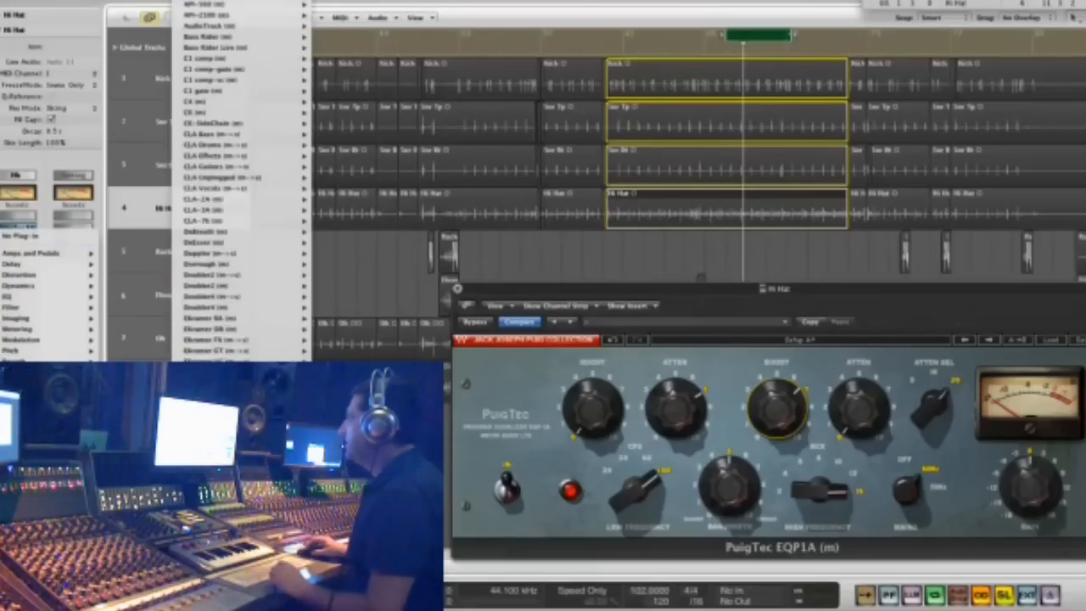
pyautogui.scroll(-10, 242, 181)
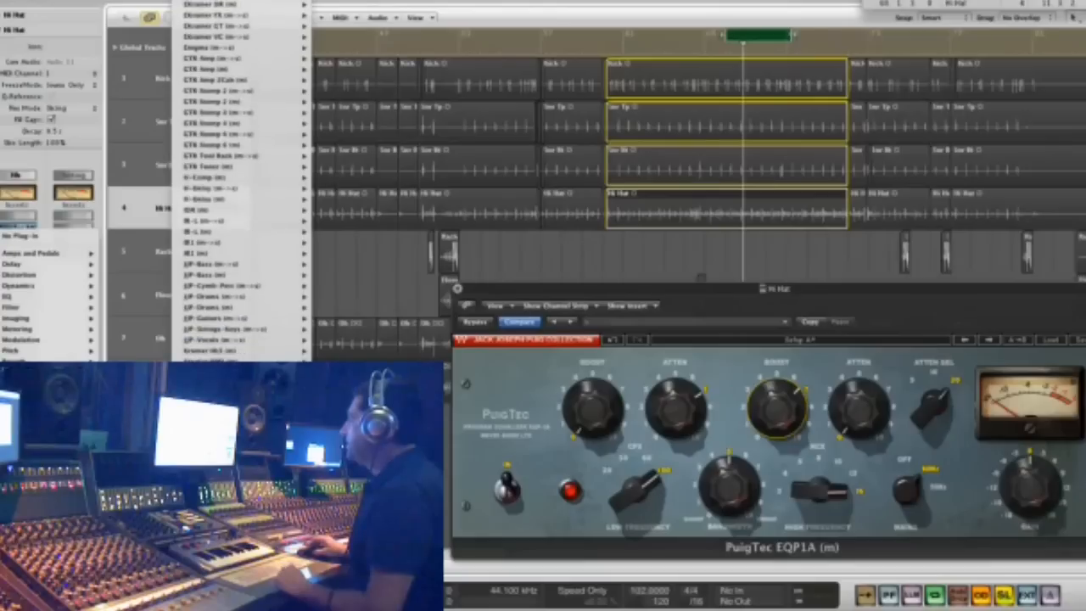
pyautogui.scroll(-4, 242, 181)
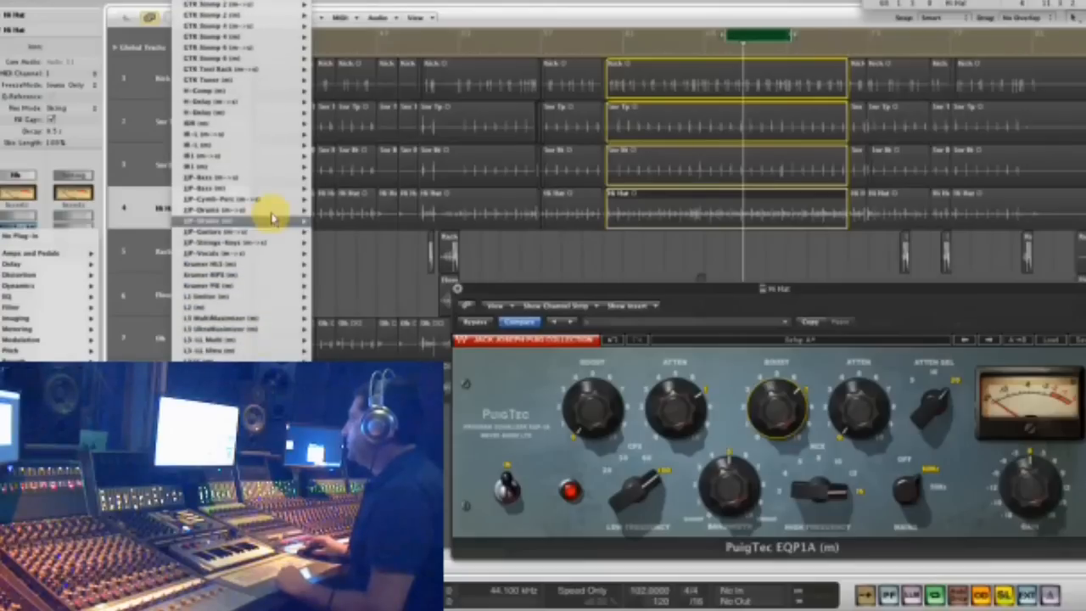
pyautogui.moveTo(251, 299)
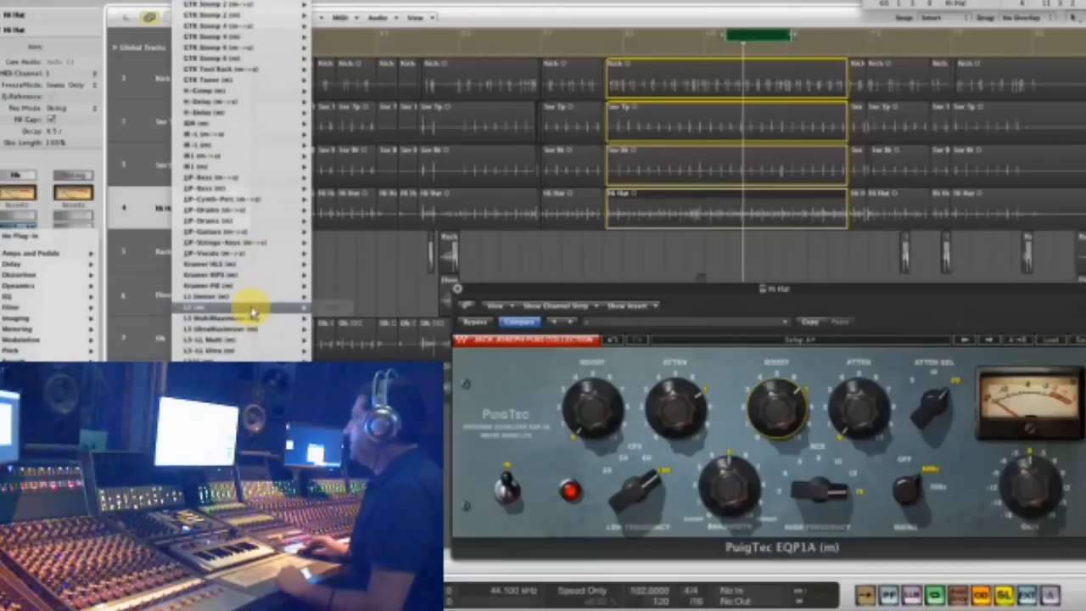
pyautogui.click(248, 298)
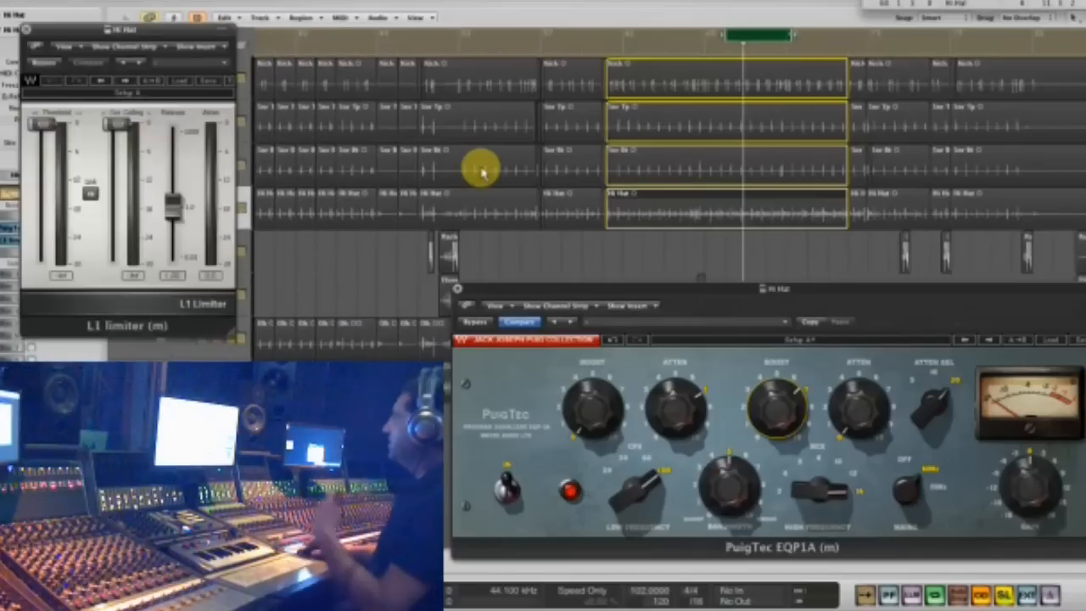
pyautogui.moveTo(148, 32); pyautogui.dragTo(389, 96)
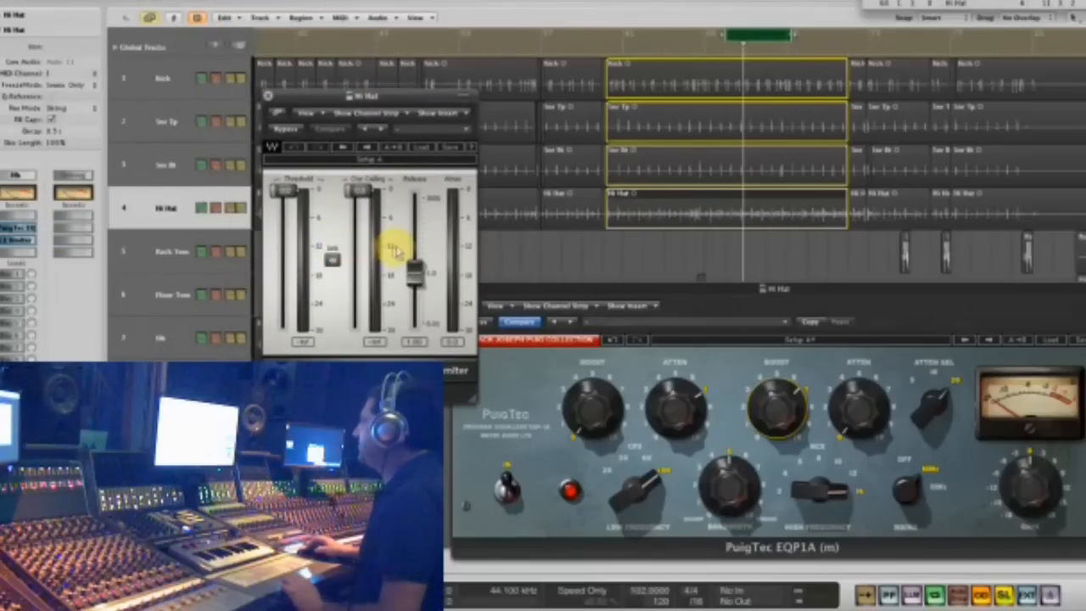
# - During cycle playback, lower the hi-hat limiter's linked threshold and output ceiling to about -13 dB and raise the release
pyautogui.press('space')
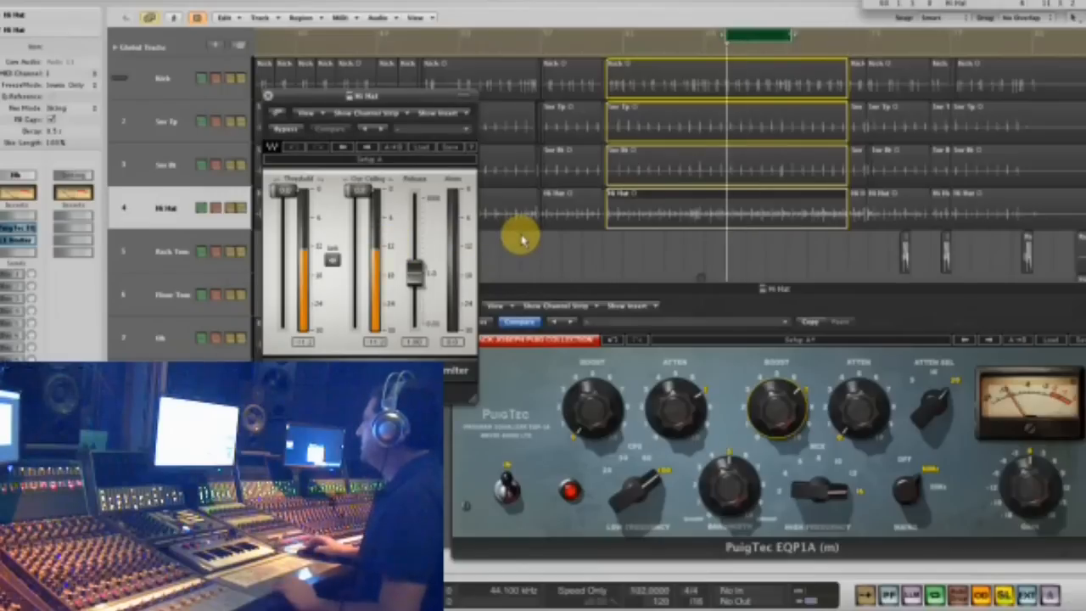
pyautogui.moveTo(331, 260); pyautogui.dragTo(329, 314)
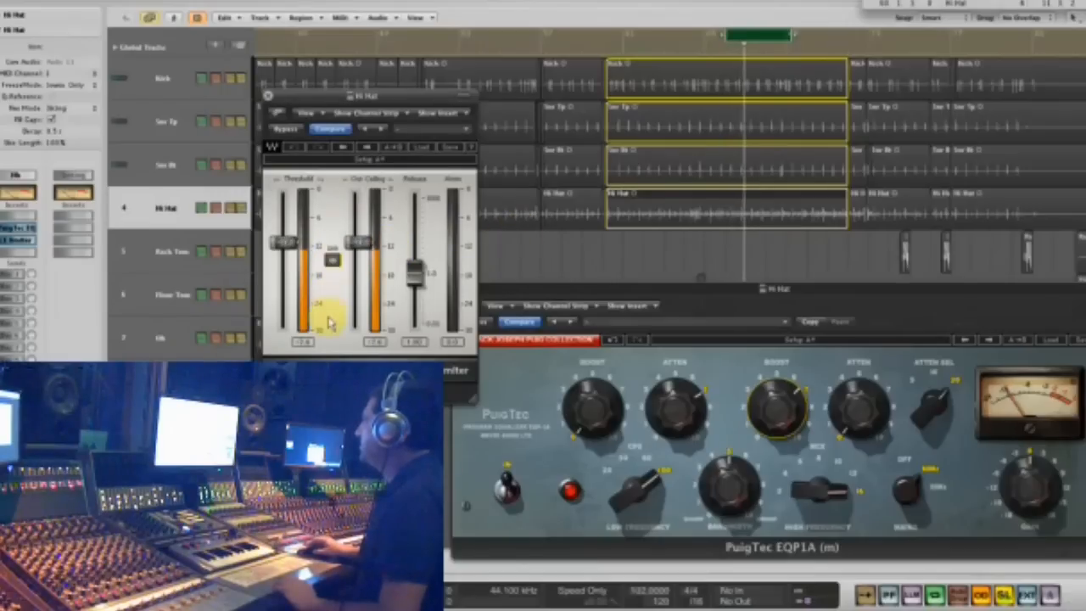
pyautogui.moveTo(412, 266); pyautogui.dragTo(421, 204)
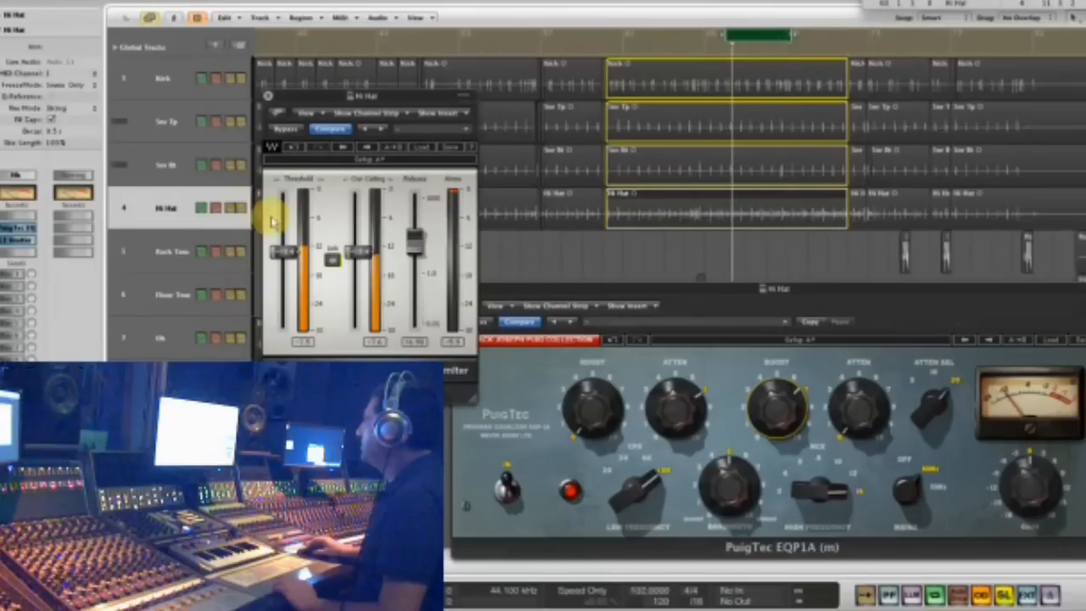
# - Turn off the cycle range, close the hi-hat's limiter and EQ windows and show the whole song arrangement
pyautogui.click(758, 37)
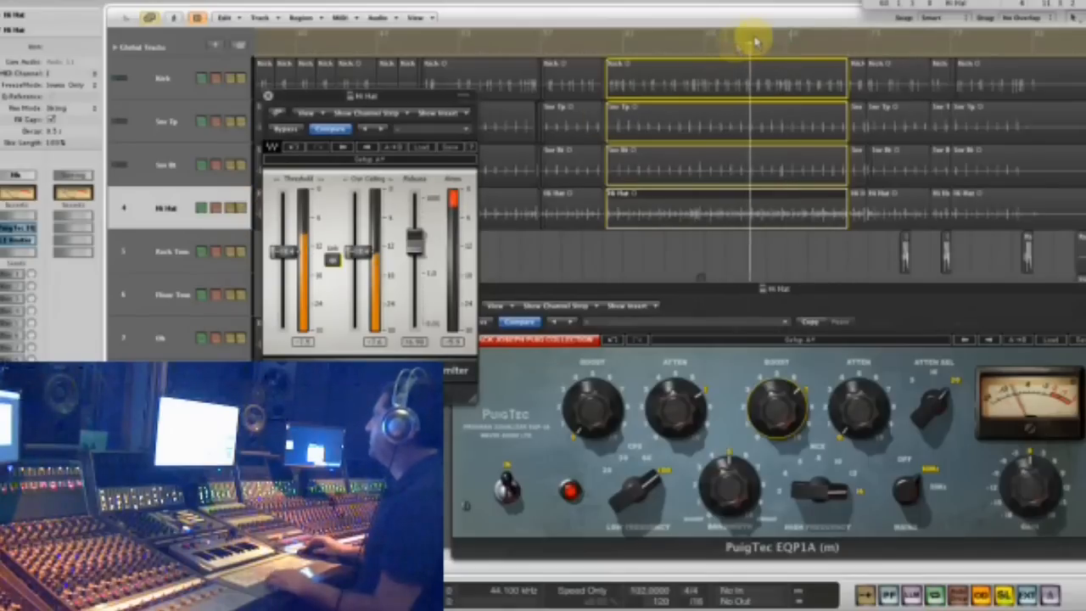
pyautogui.click(266, 98)
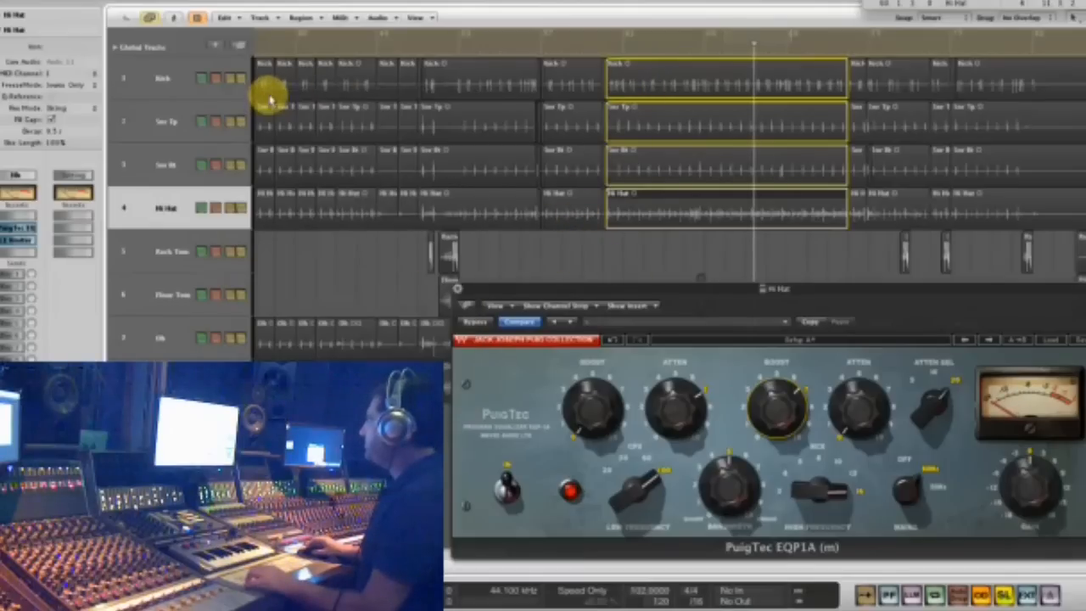
pyautogui.click(455, 291)
pyautogui.press('super+Left')
pyautogui.press('super+Left')
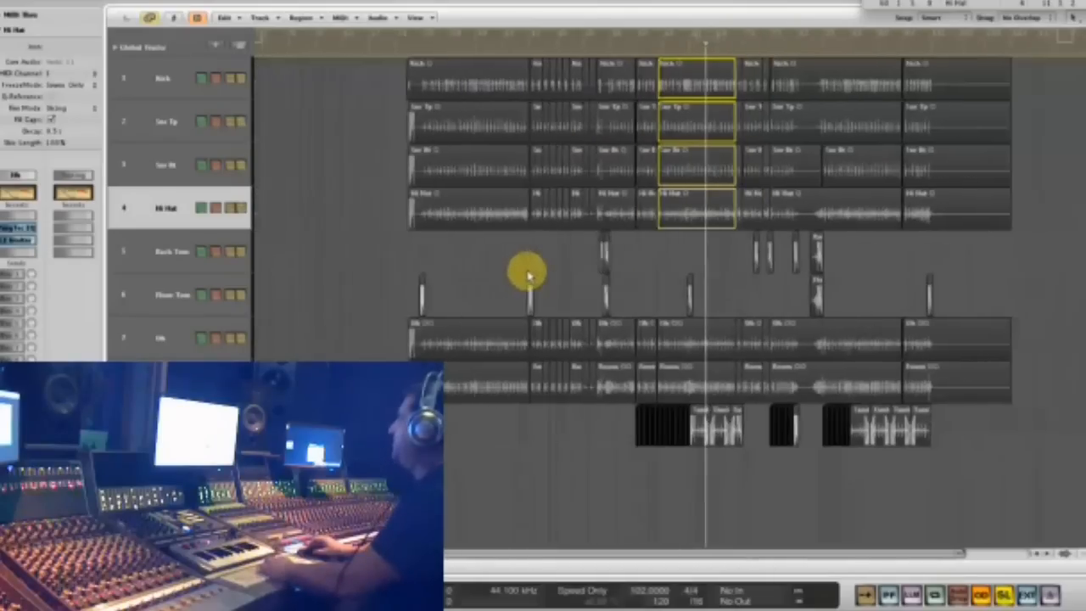
# - Select the Snr Tp track, set a short cycle range within its second-to-last region and solo only that region
pyautogui.click(178, 129)
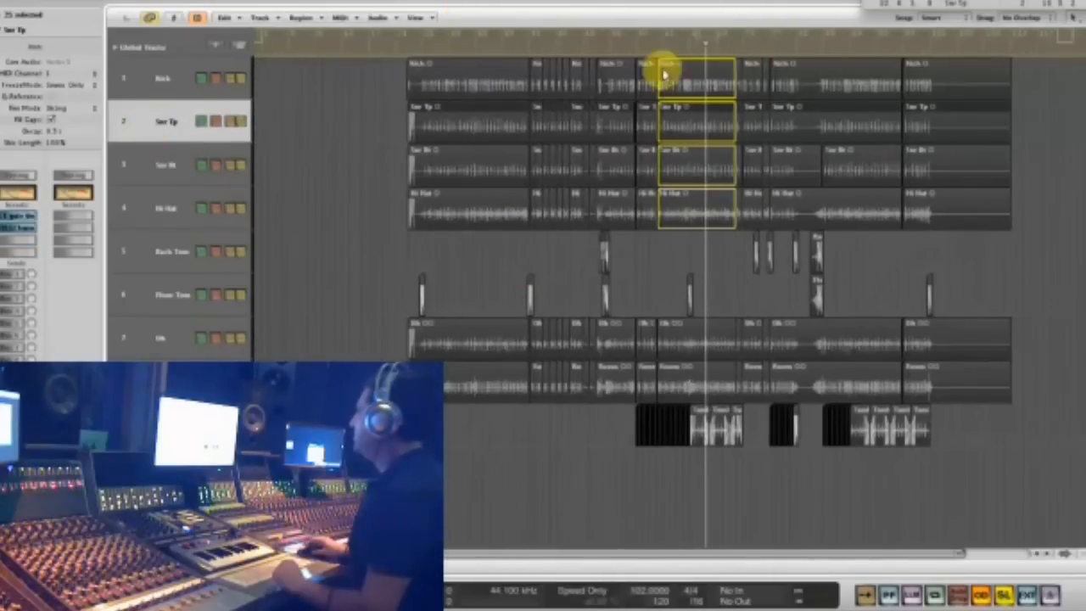
pyautogui.moveTo(851, 38); pyautogui.dragTo(875, 38)
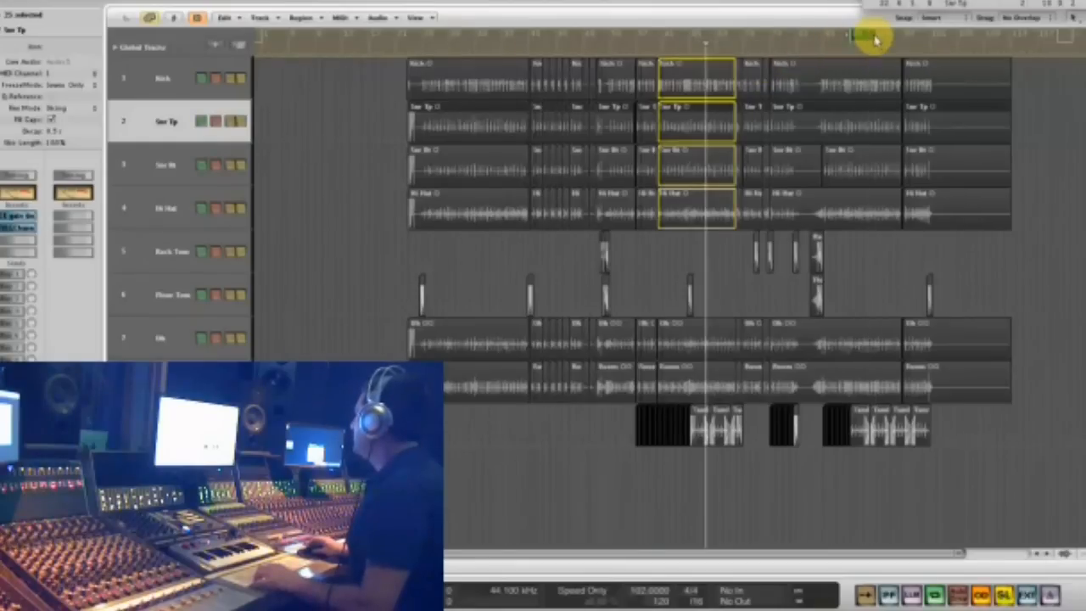
pyautogui.click(1054, 215)
pyautogui.click(867, 137)
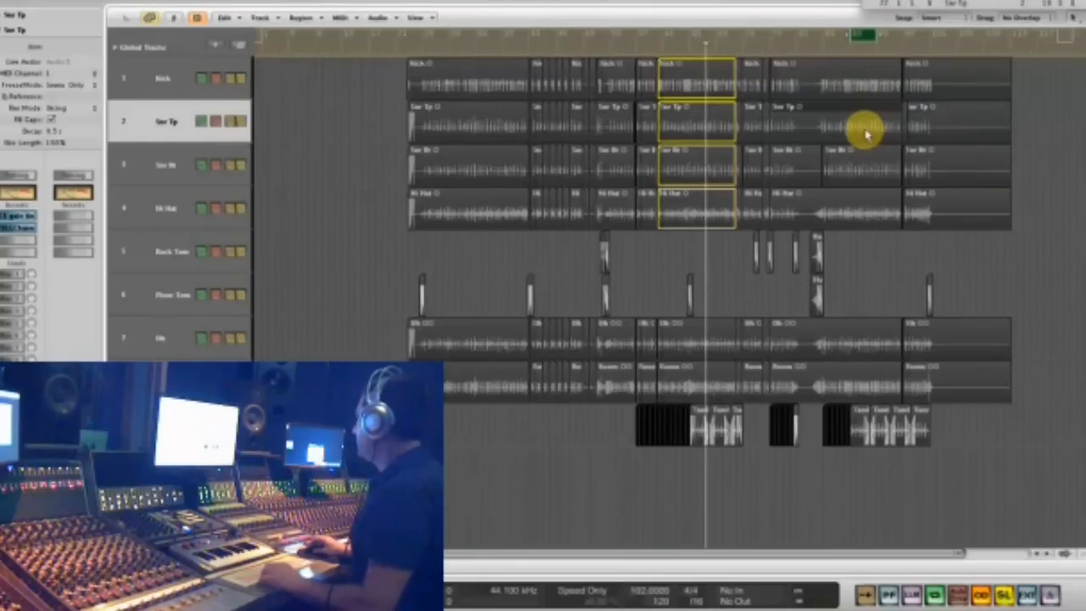
pyautogui.press('s')
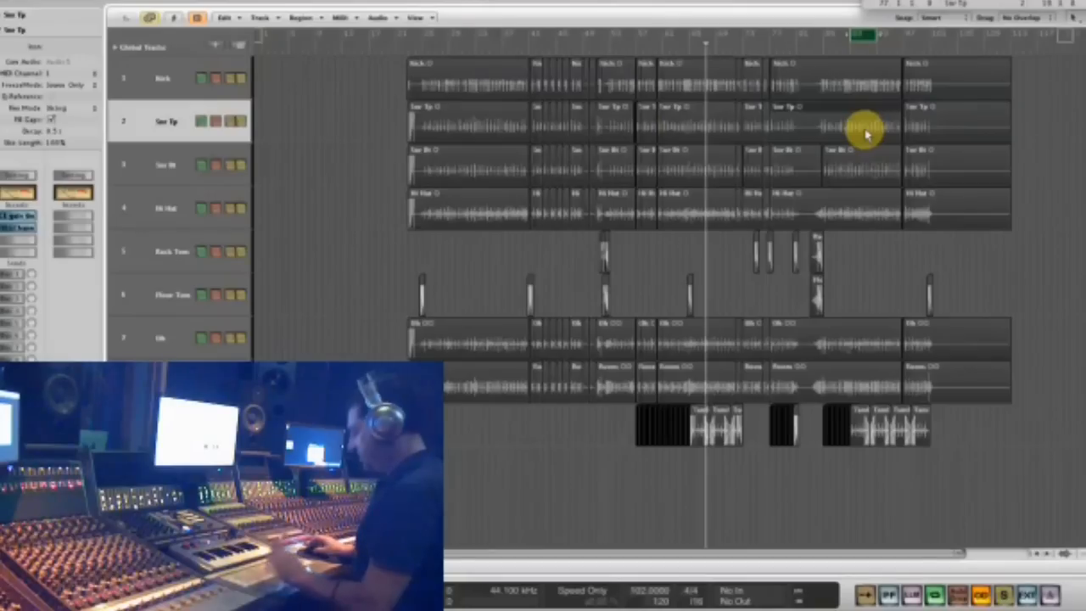
pyautogui.hotkey('ctrl', 's')
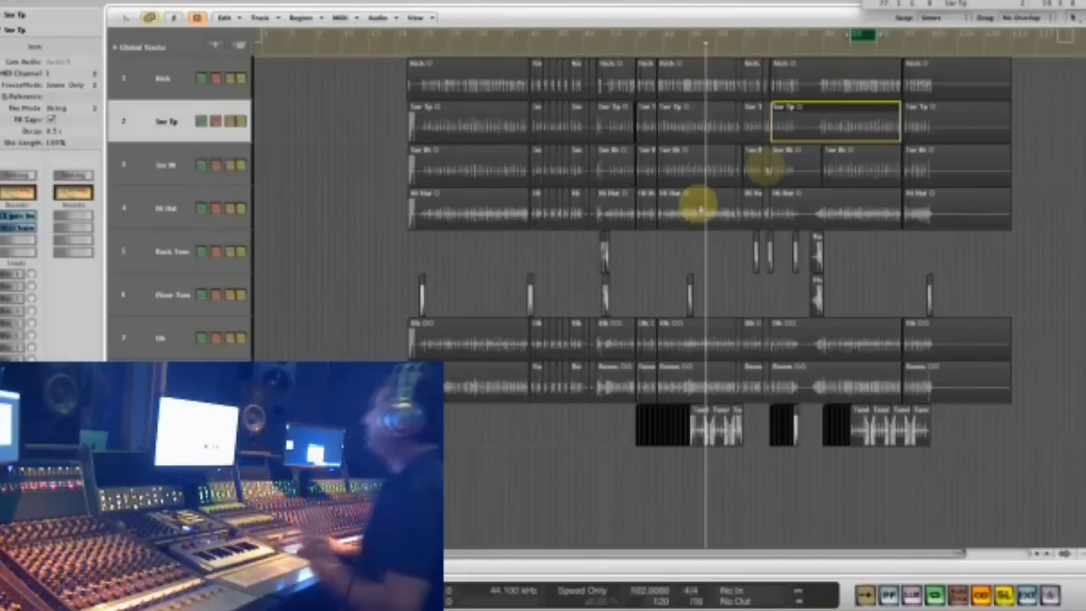
# - Play the soloed top snare, send it to Bus 3 and insert the mono-to-stereo RVerb on the Bus 3 aux channel
pyautogui.press('space')
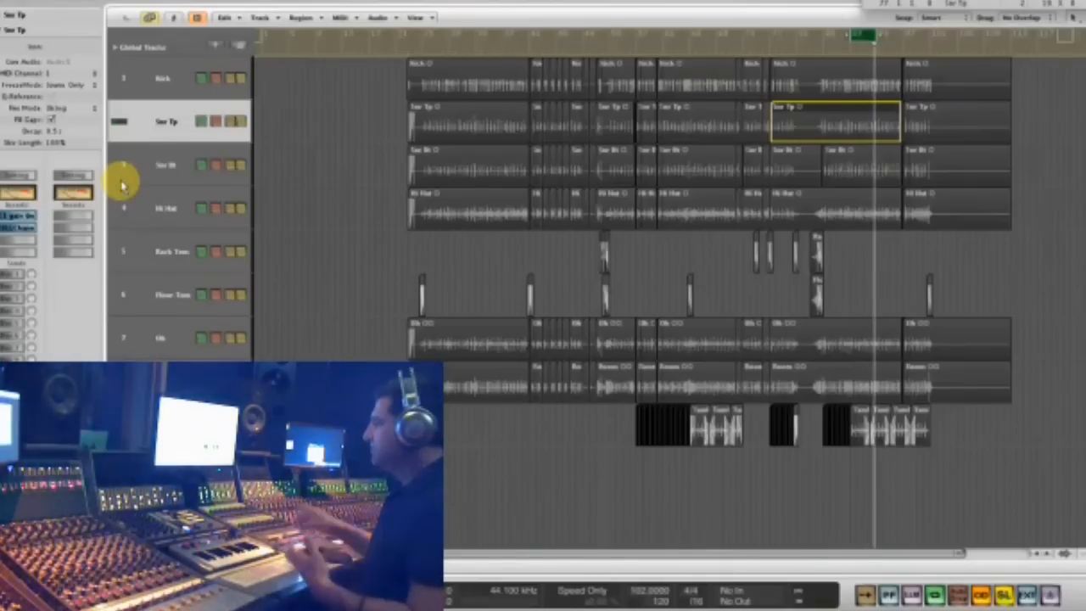
pyautogui.click(13, 303)
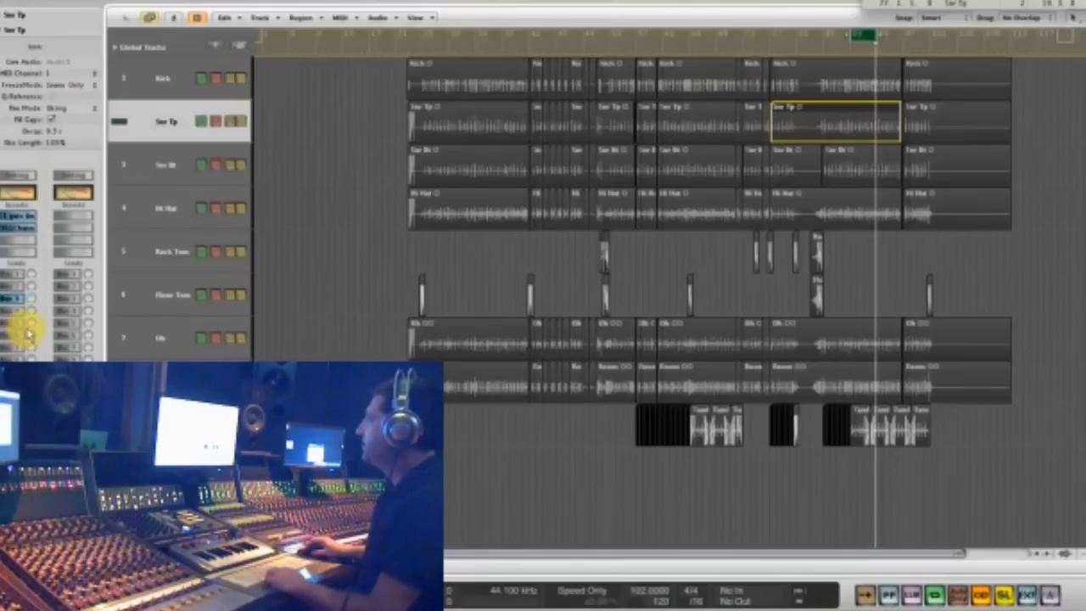
pyautogui.click(73, 234)
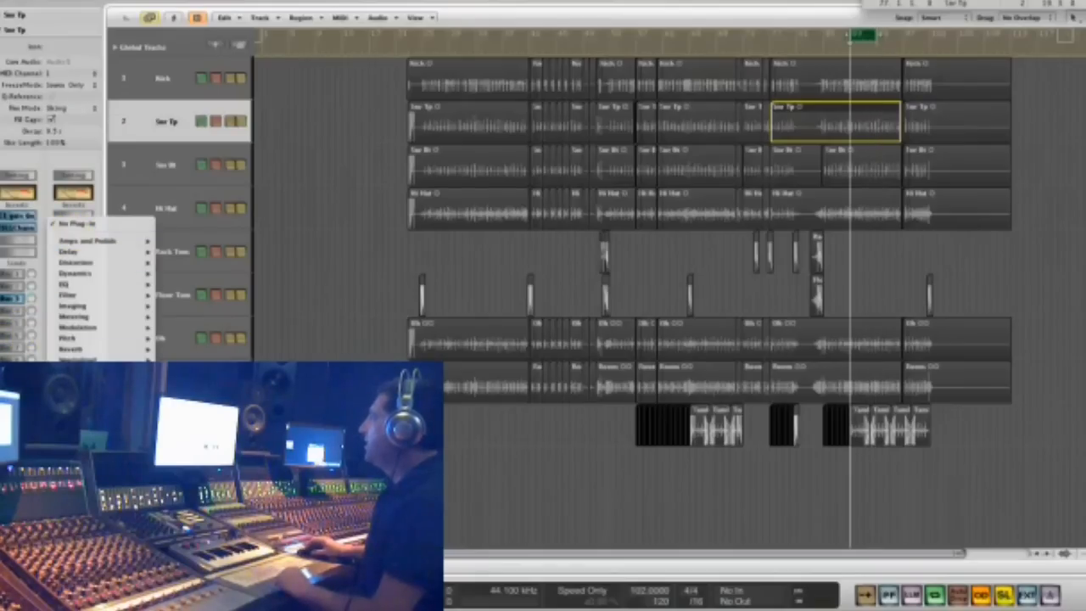
pyautogui.moveTo(190, 509)
pyautogui.scroll(-10, 298, 373)
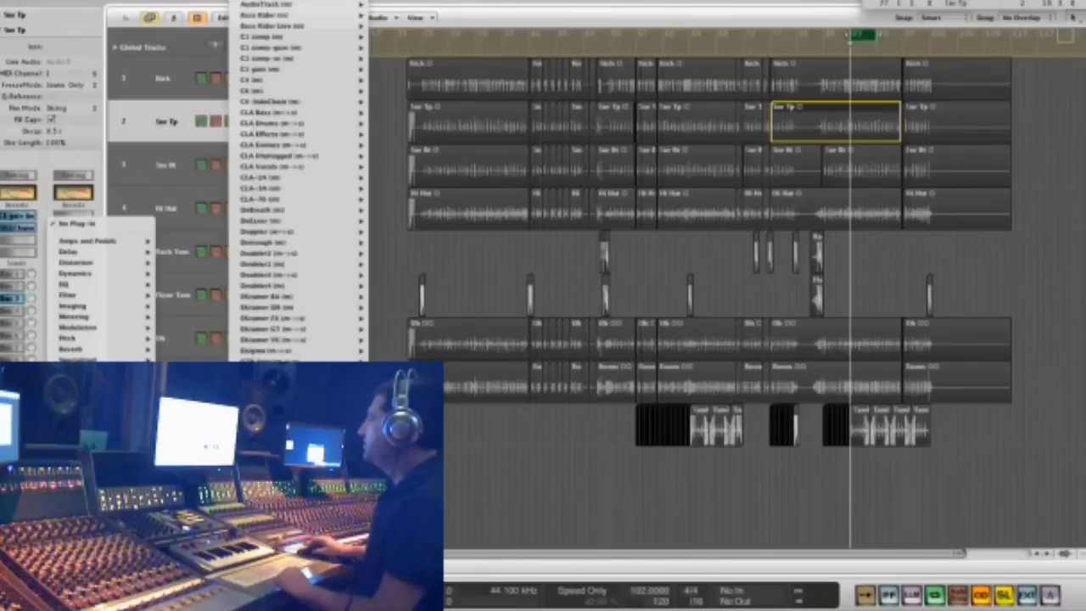
pyautogui.scroll(-10, 282, 182)
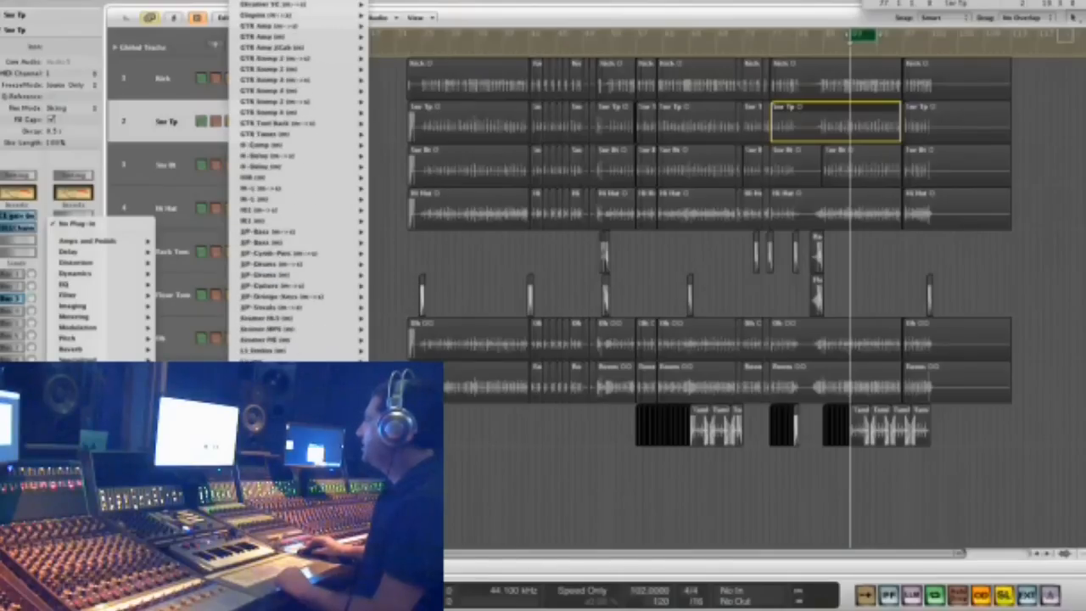
pyautogui.scroll(-10, 282, 182)
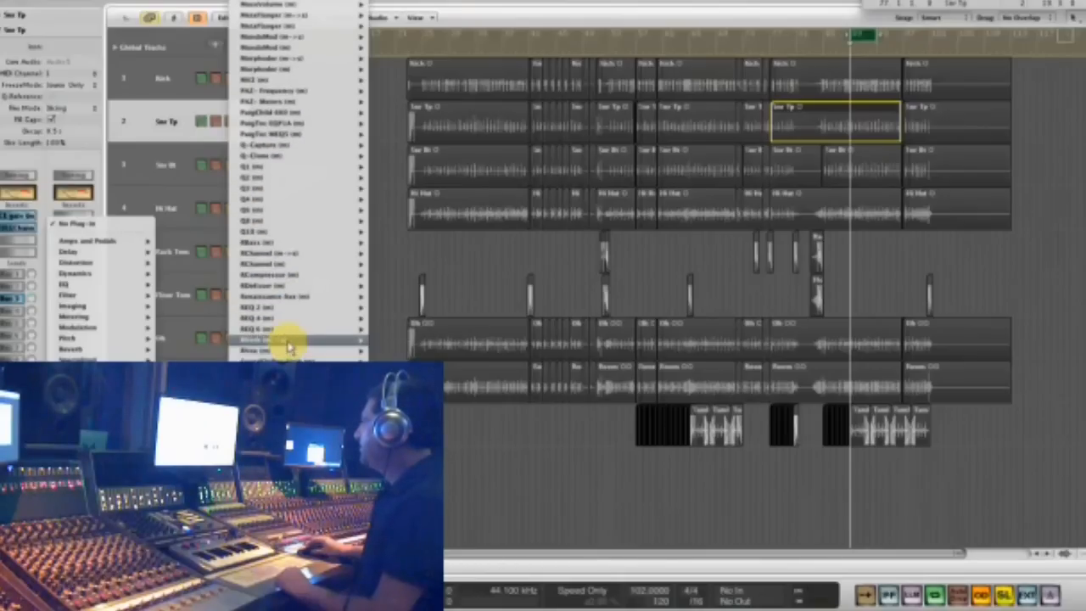
pyautogui.click(388, 342)
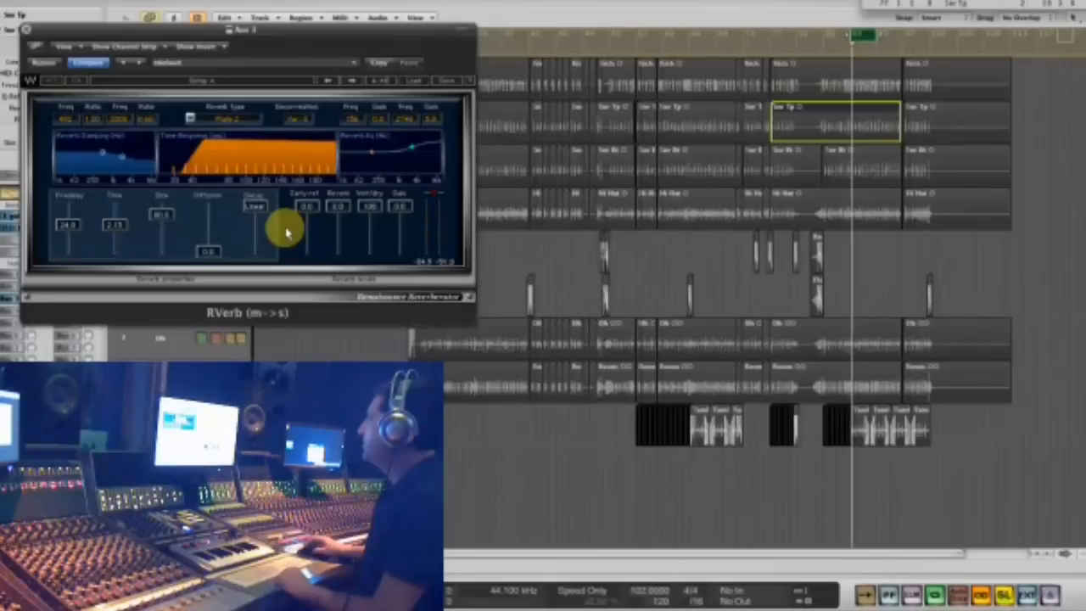
# - Move the RVerb window clear of the channel strips and turn its early reflections off
pyautogui.moveTo(193, 29); pyautogui.dragTo(440, 143)
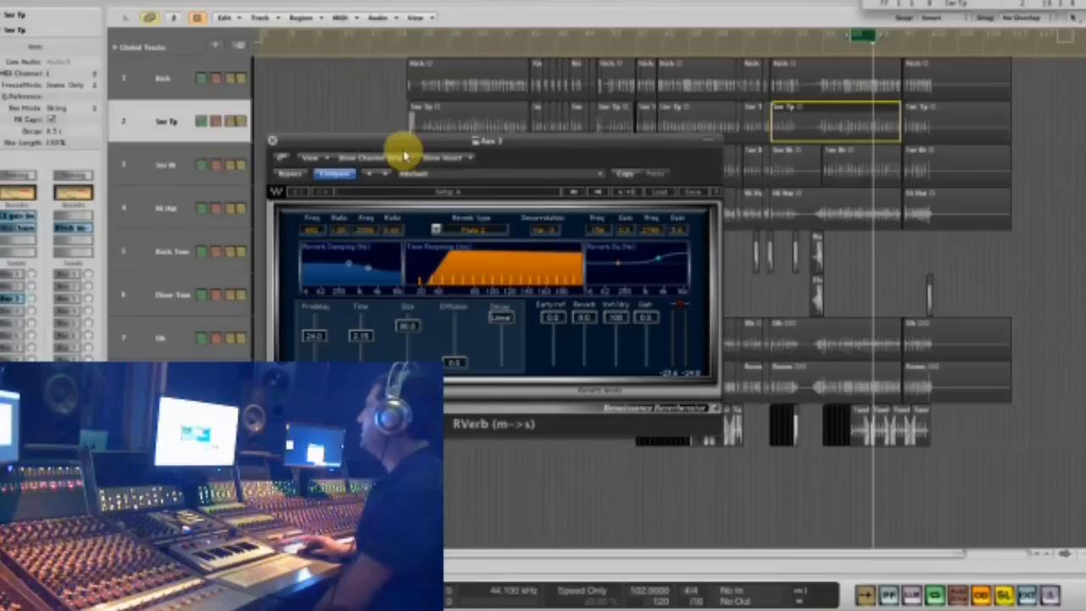
pyautogui.moveTo(370, 141); pyautogui.dragTo(398, 232)
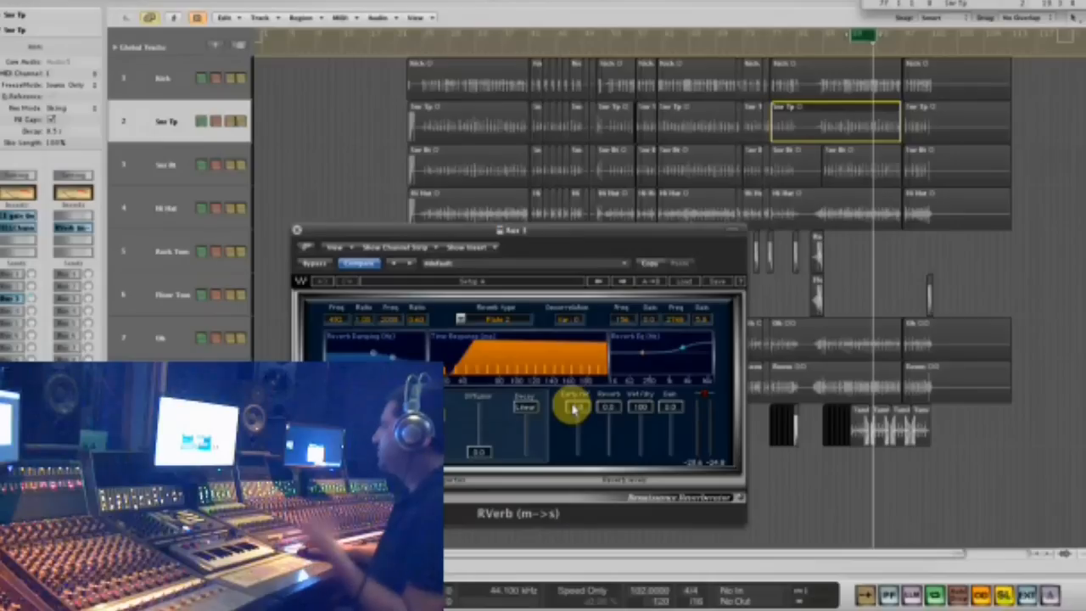
pyautogui.moveTo(574, 409); pyautogui.dragTo(573, 507)
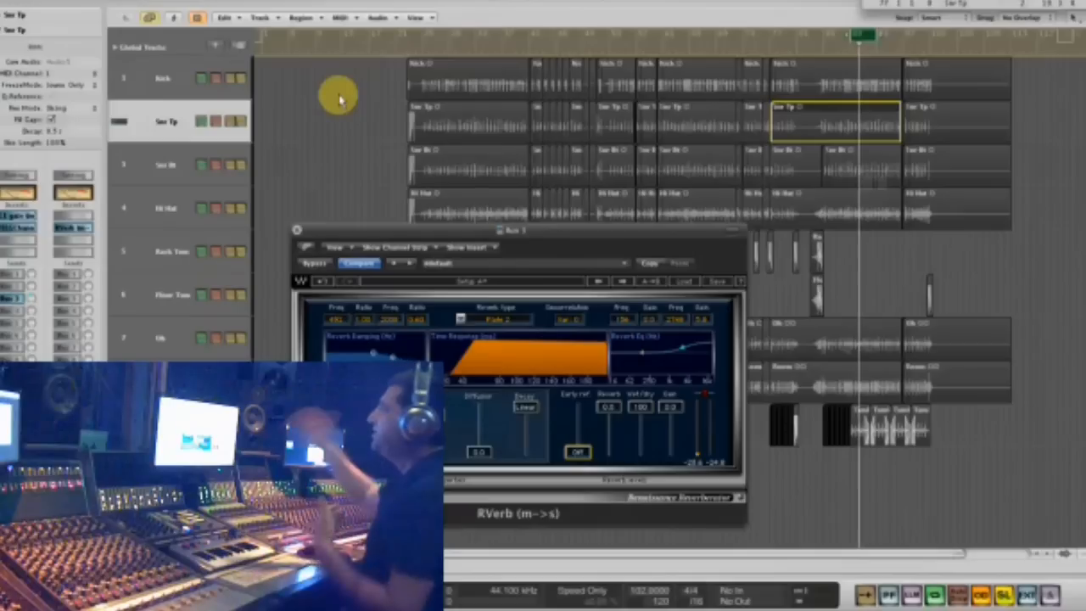
# - Insert the stereo C1 gate after the RVerb on the Bus 3 aux channel and raise its threshold to about -40 dB
pyautogui.click(76, 241)
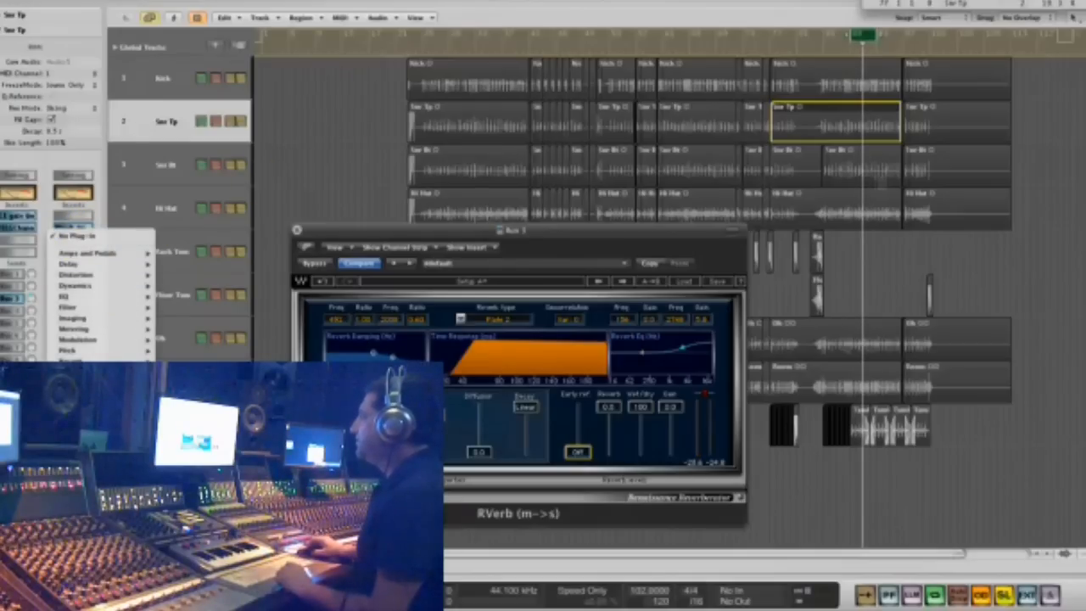
pyautogui.moveTo(188, 458)
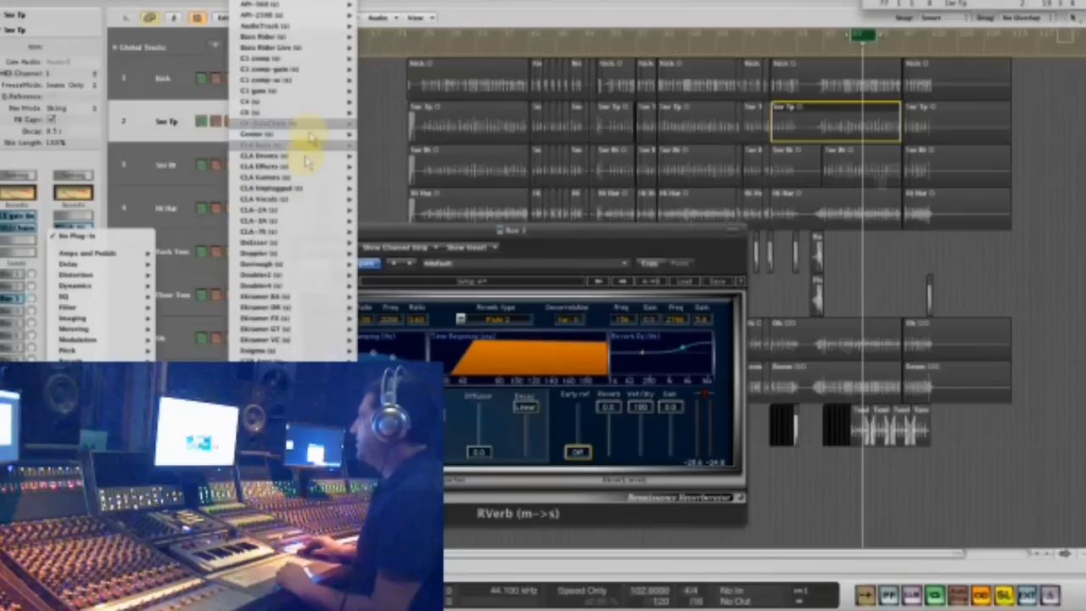
pyautogui.moveTo(296, 127)
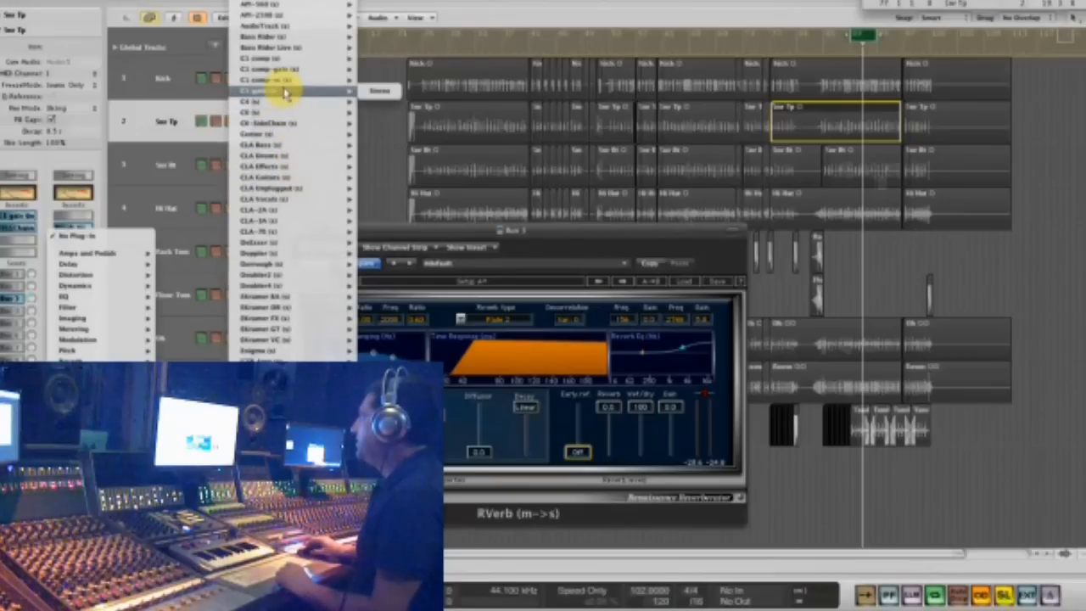
pyautogui.click(285, 93)
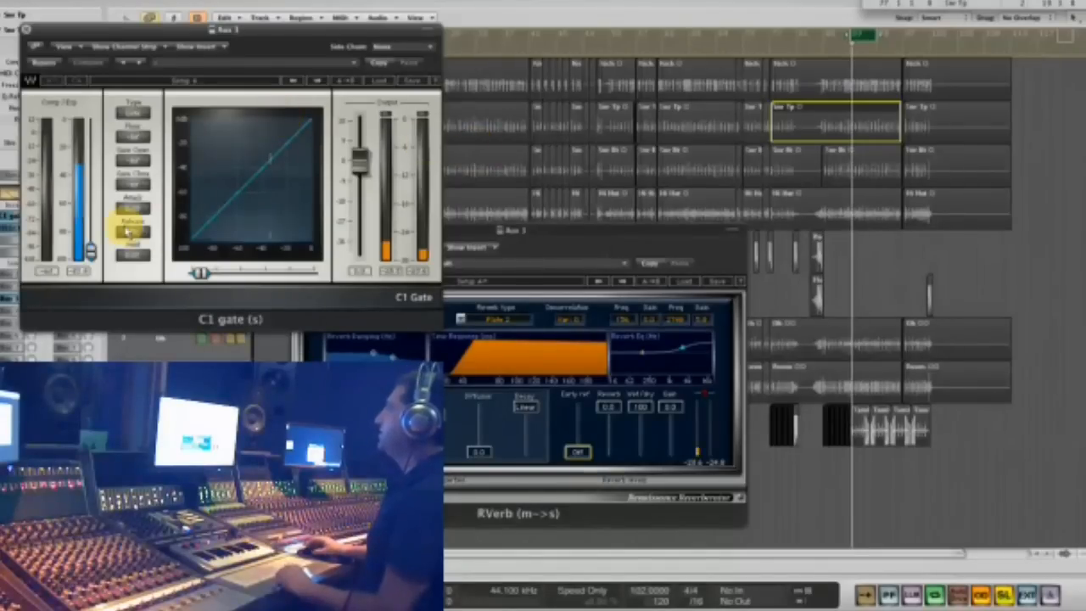
pyautogui.moveTo(90, 250); pyautogui.dragTo(93, 179)
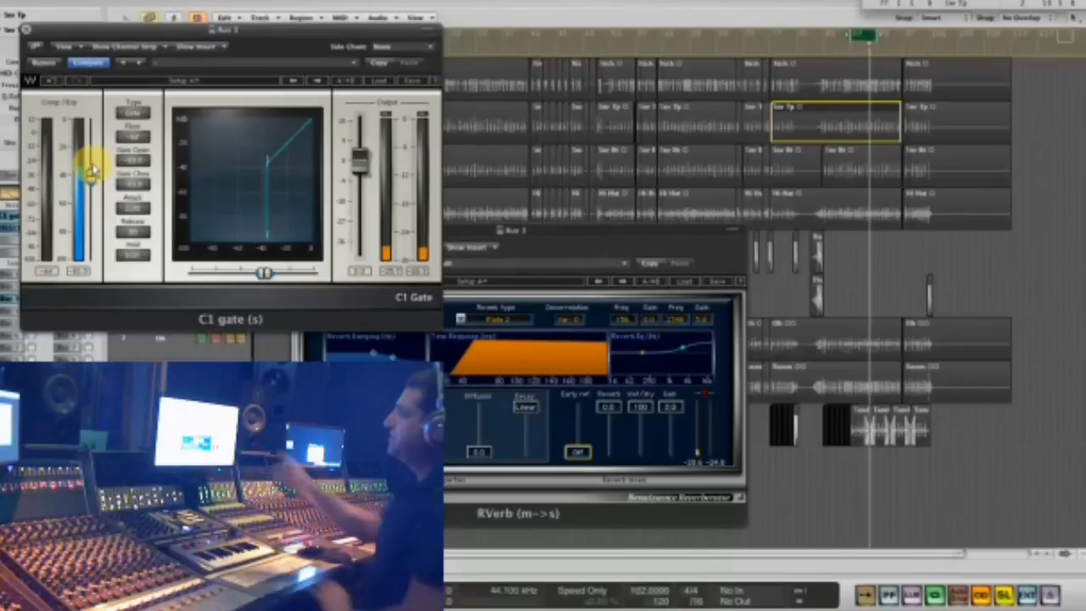
pyautogui.moveTo(91, 179); pyautogui.dragTo(91, 181)
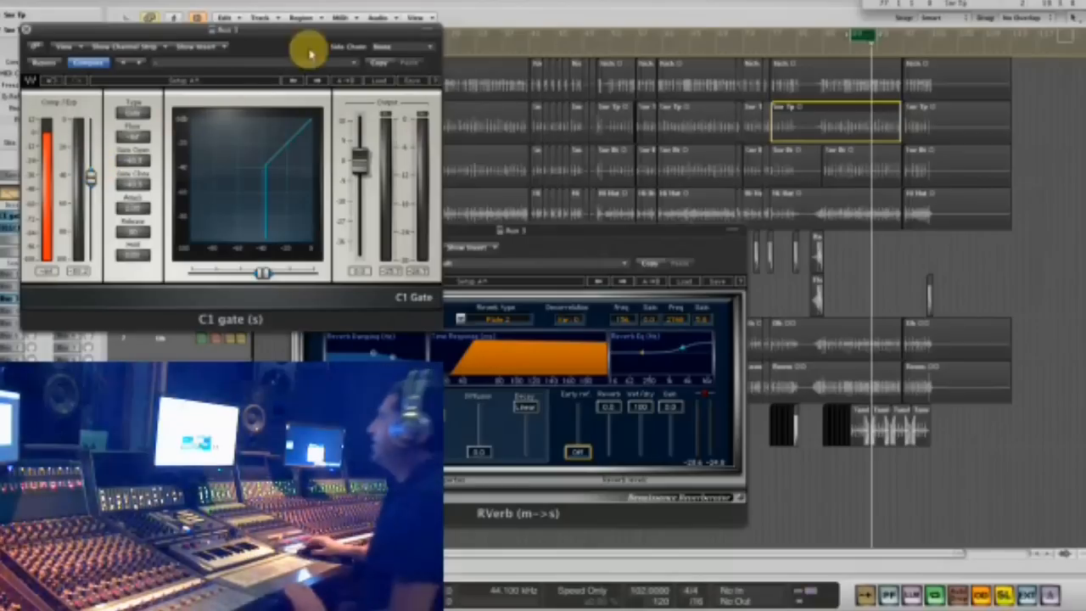
# - Key the C1 gate's side chain from Audio 5 (Snr Tp), move its window off the channel strips and bring the RVerb window forward
pyautogui.click(396, 44)
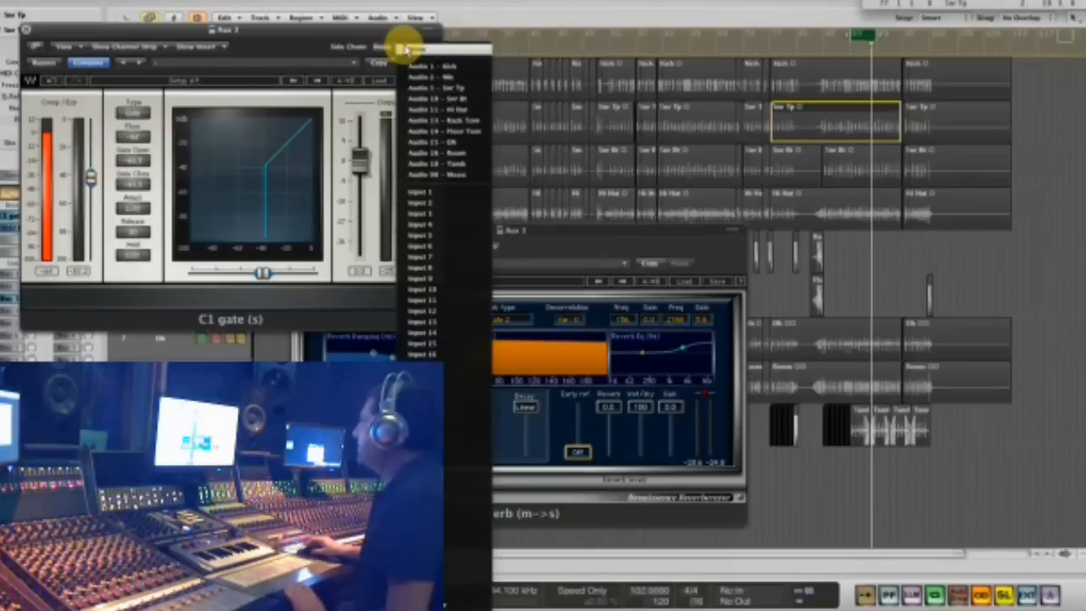
pyautogui.click(468, 88)
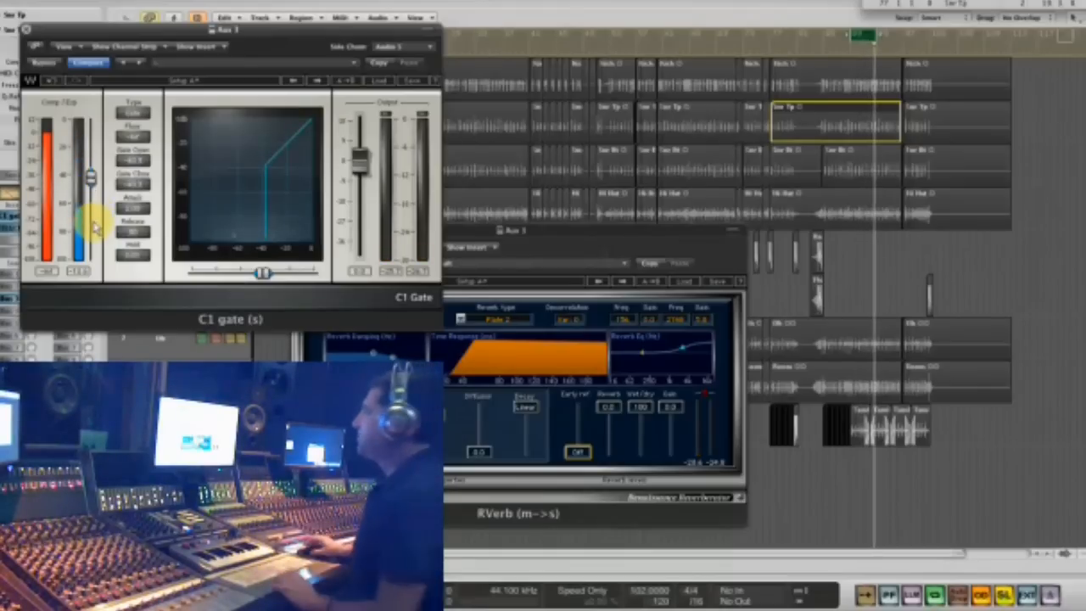
pyautogui.moveTo(116, 39); pyautogui.dragTo(551, 96)
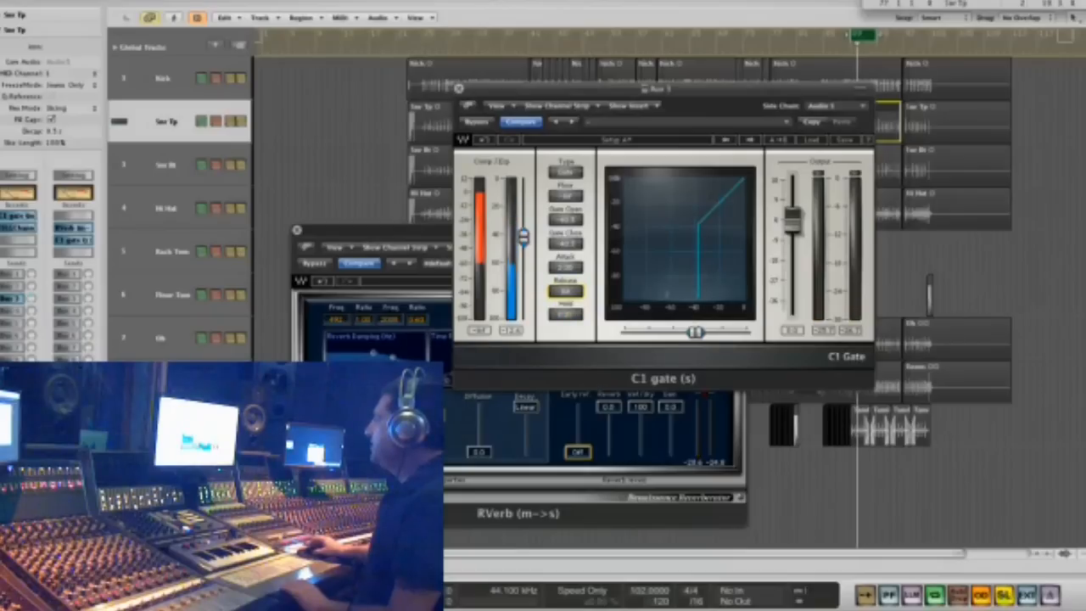
pyautogui.click(430, 415)
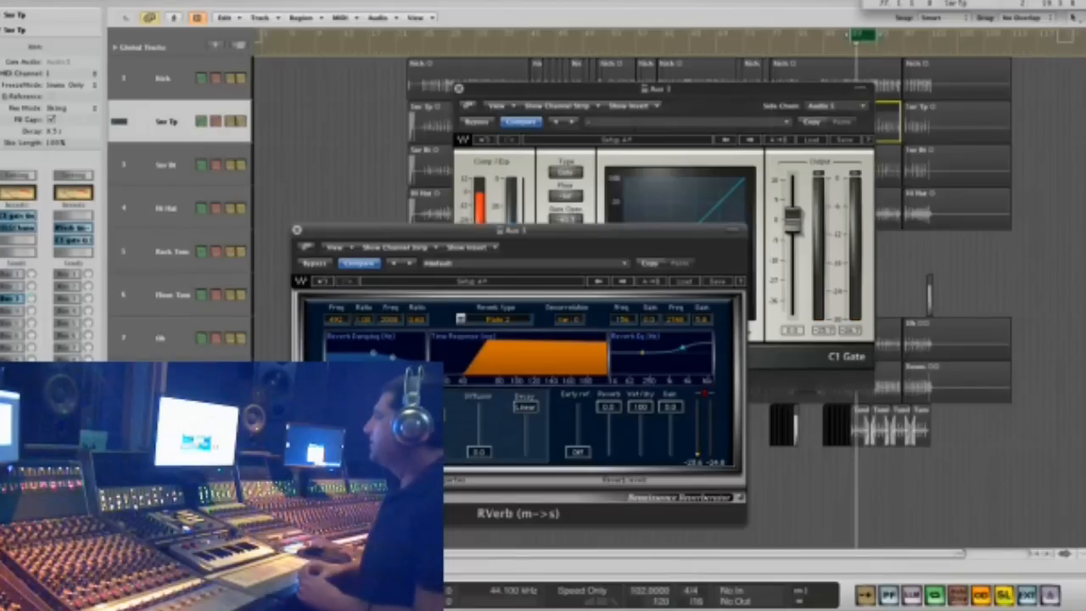
# - Insert the stereo SSLComp after the C1 gate on the aux channel and raise its make-up gain
pyautogui.click(75, 252)
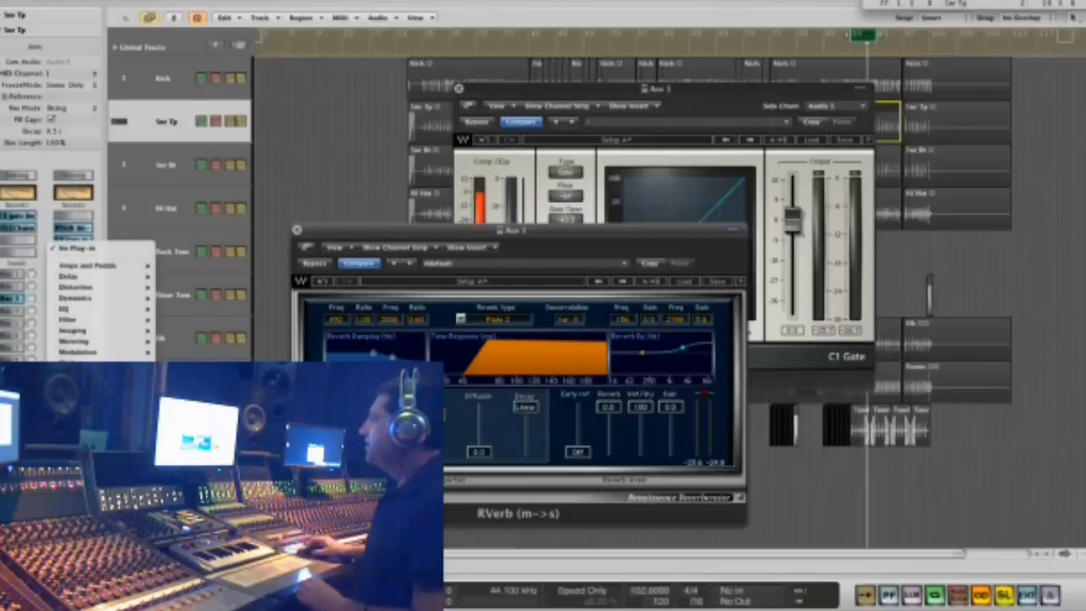
pyautogui.moveTo(191, 446)
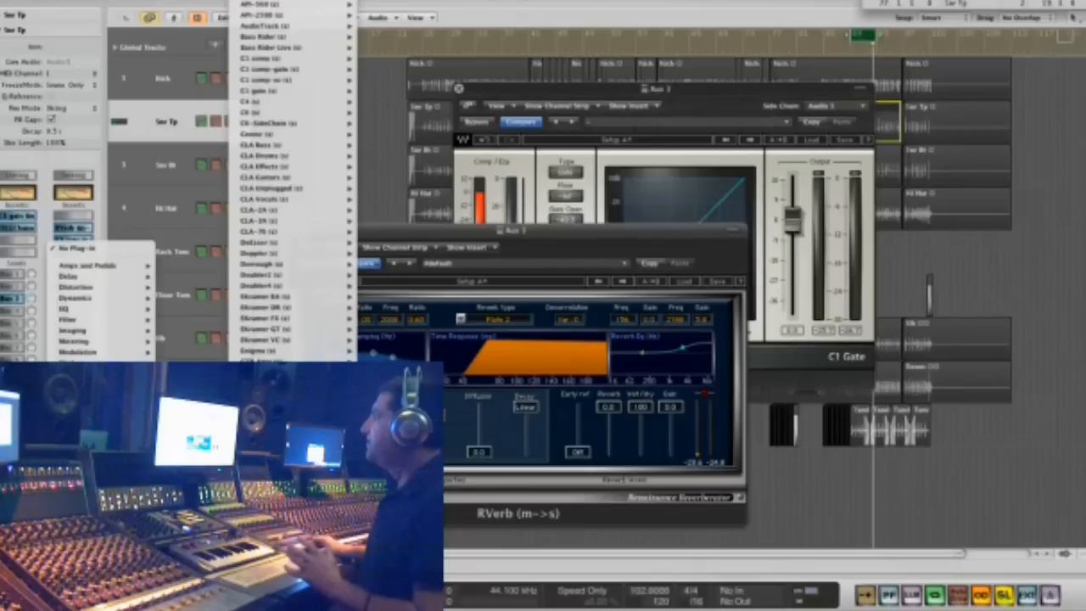
pyautogui.scroll(-10, 292, 424)
pyautogui.scroll(-5, 292, 178)
pyautogui.scroll(-7, 293, 178)
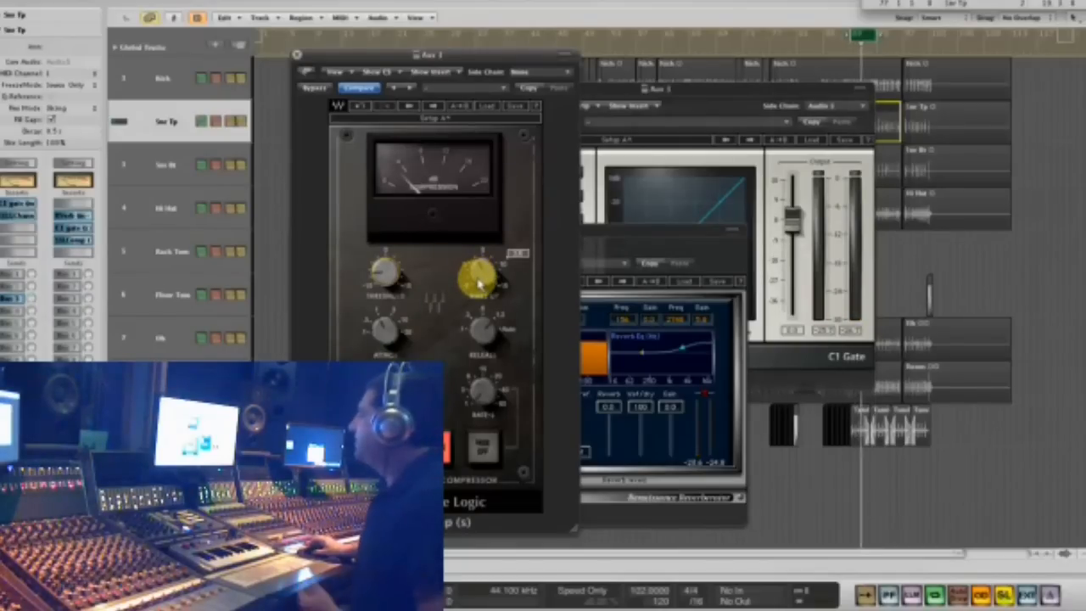
pyautogui.moveTo(480, 284); pyautogui.dragTo(477, 226)
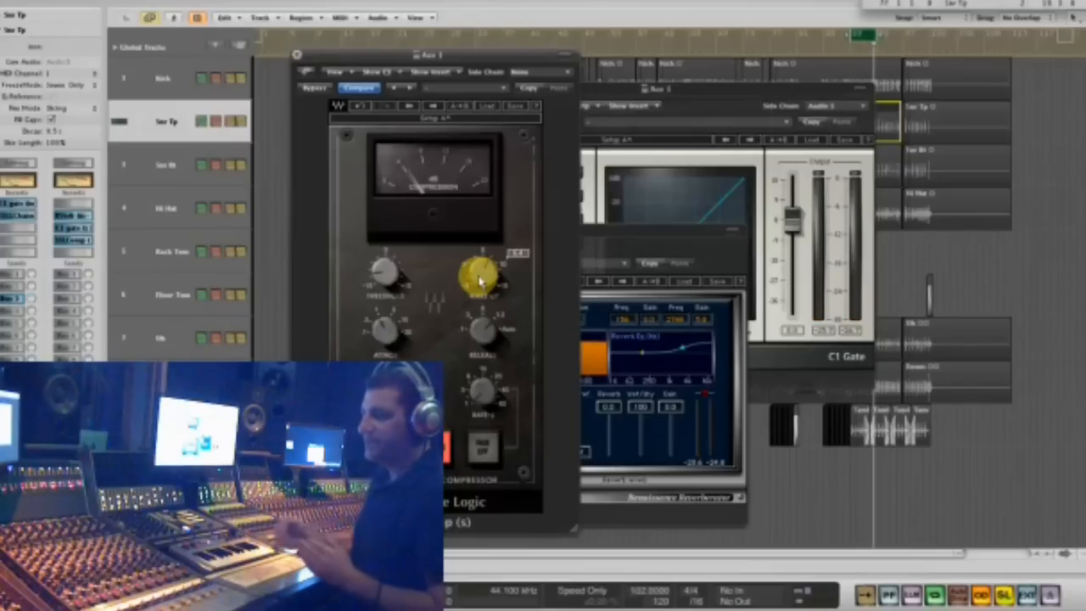
# - Move the SSLComp window aside and close the SSLComp, RVerb and C1 gate windows
pyautogui.moveTo(339, 51); pyautogui.dragTo(729, 47)
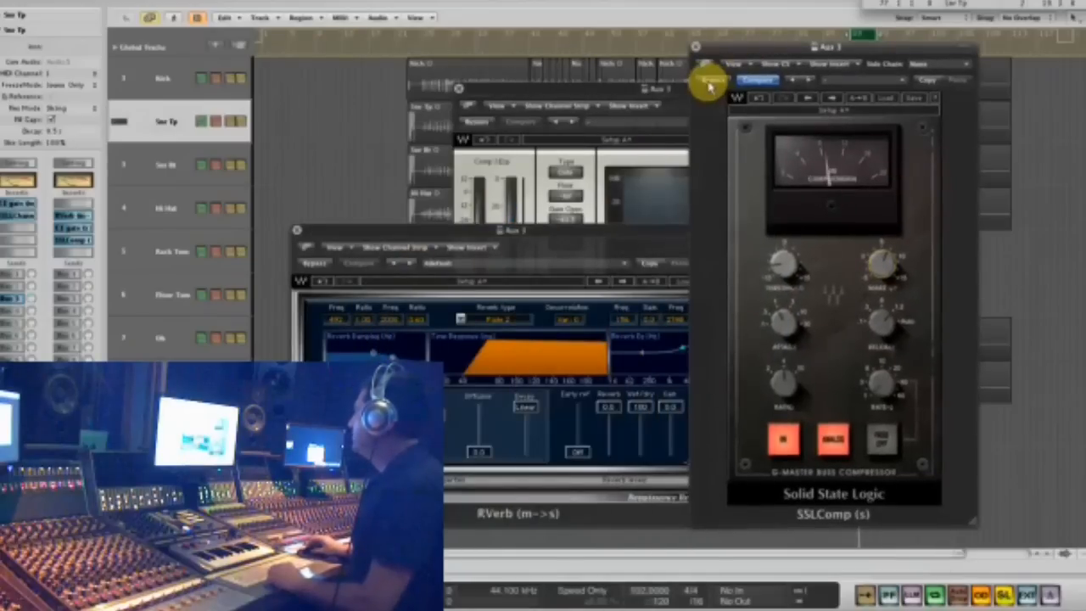
pyautogui.click(696, 47)
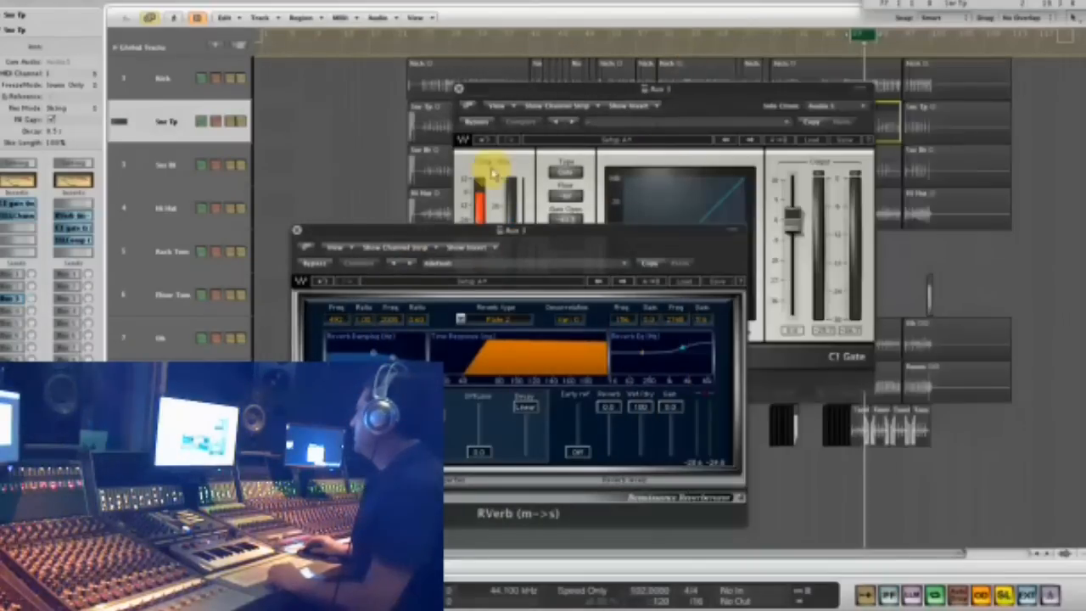
pyautogui.click(298, 232)
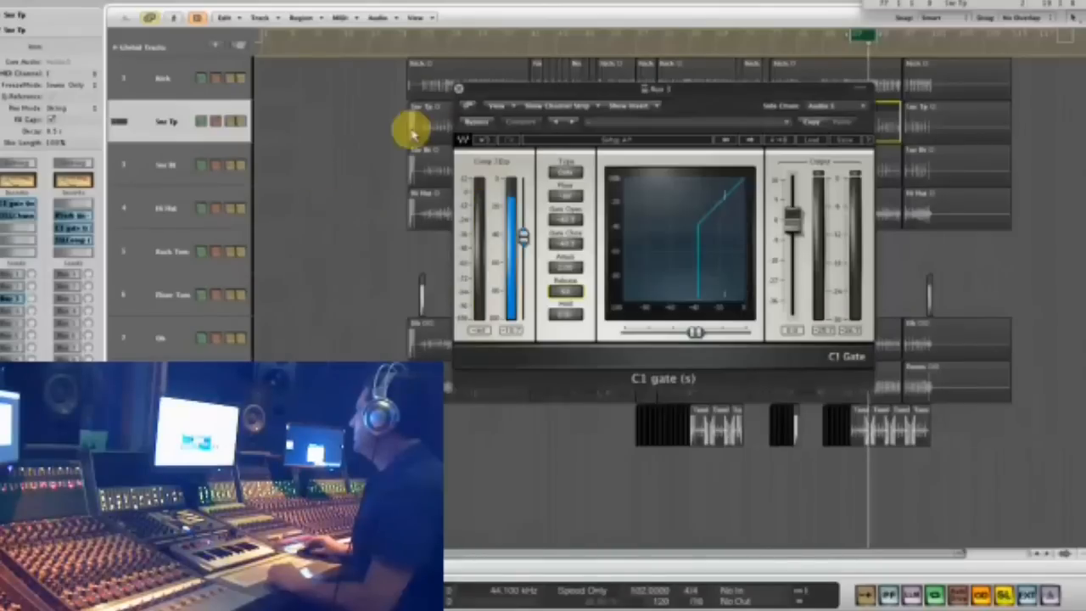
pyautogui.click(457, 90)
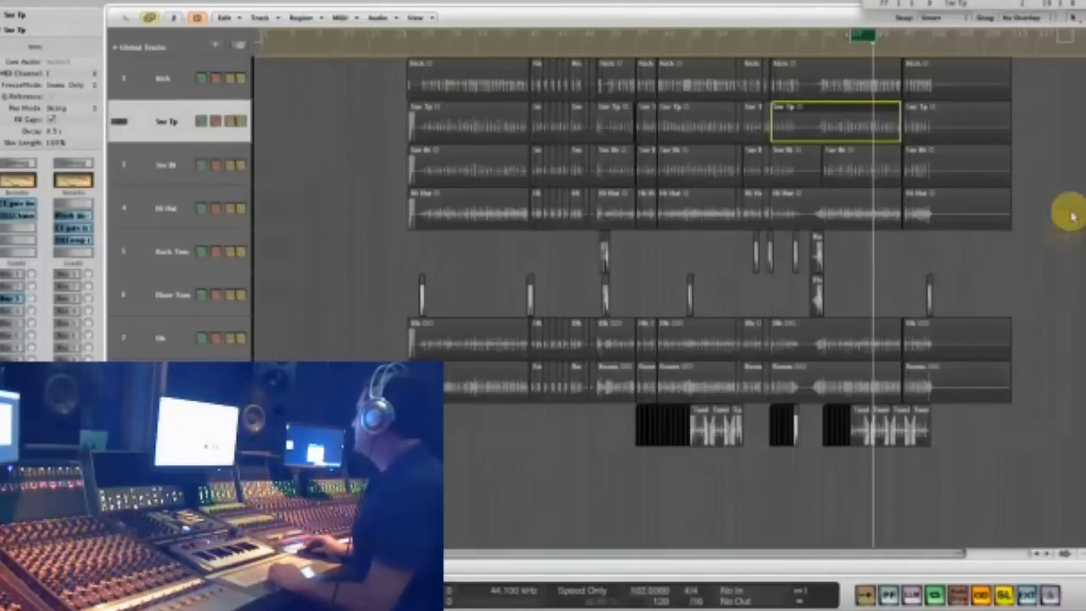
# - Select the second half's Kick, Snr Tp, Snr Bt and Hi Hat regions and play them soloed over an earlier cycle range
pyautogui.moveTo(1042, 228); pyautogui.dragTo(733, 57)
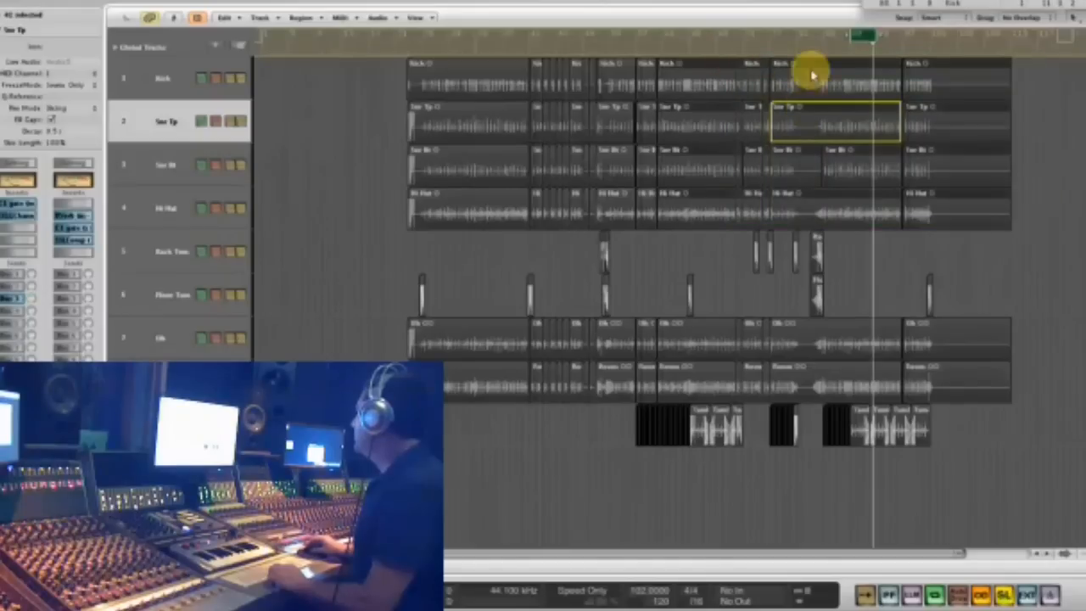
pyautogui.press('space')
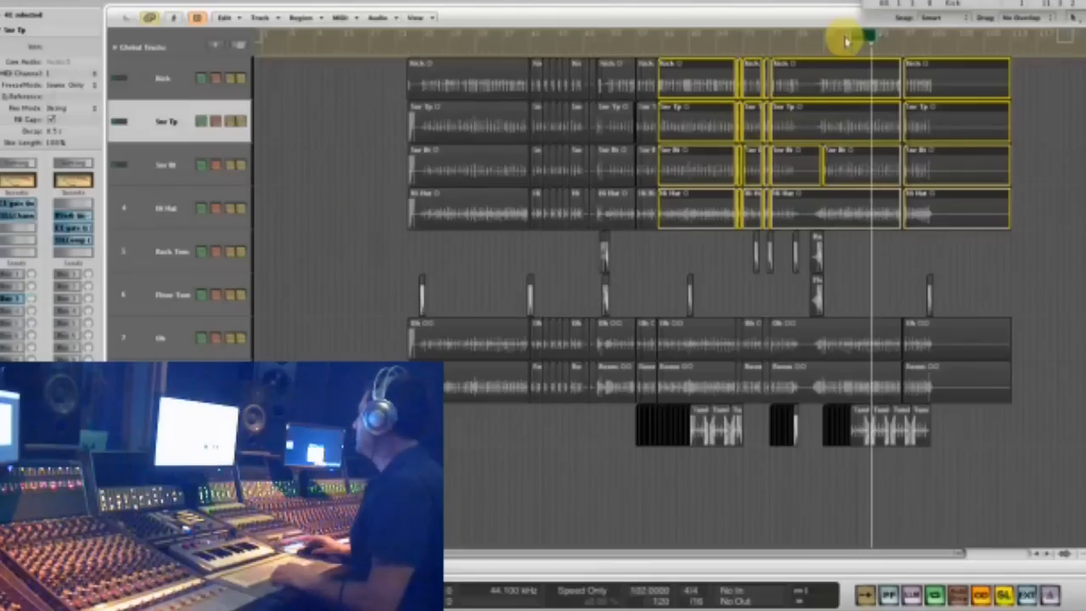
pyautogui.moveTo(863, 35); pyautogui.dragTo(827, 92)
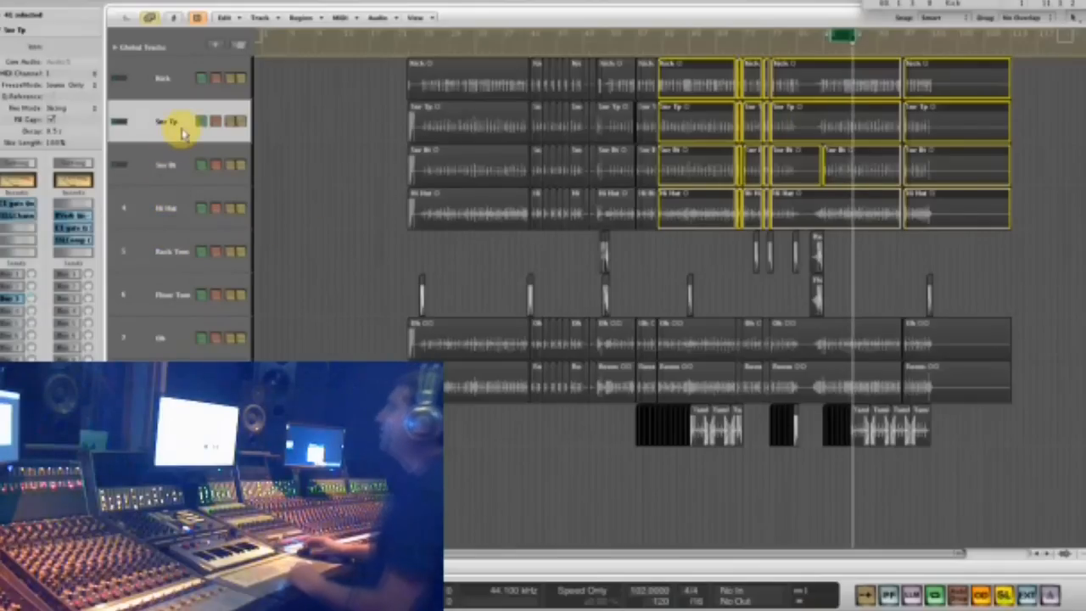
pyautogui.press('space')
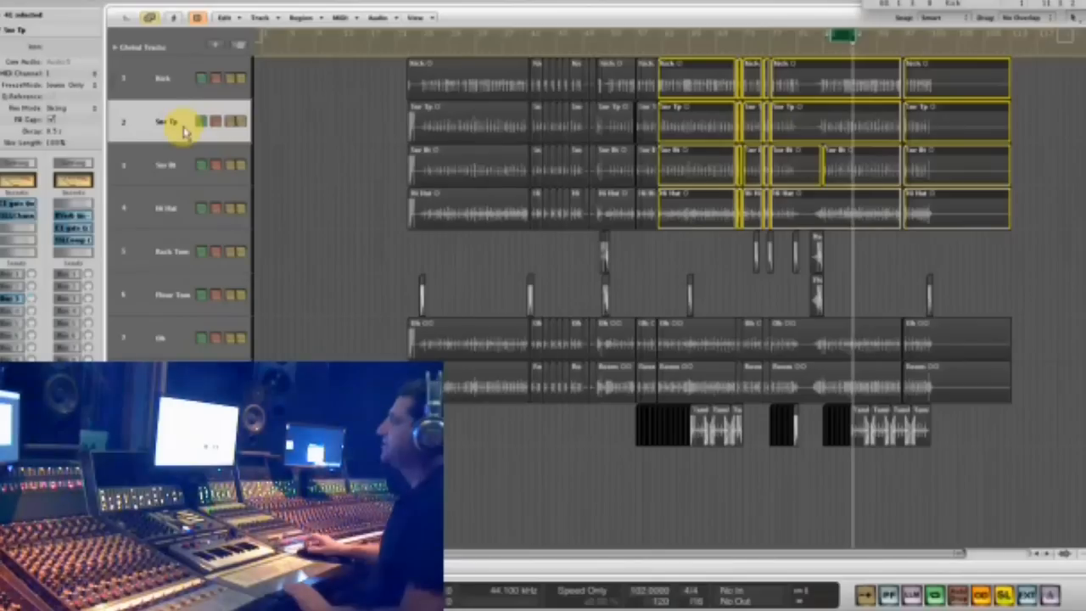
pyautogui.click(174, 129)
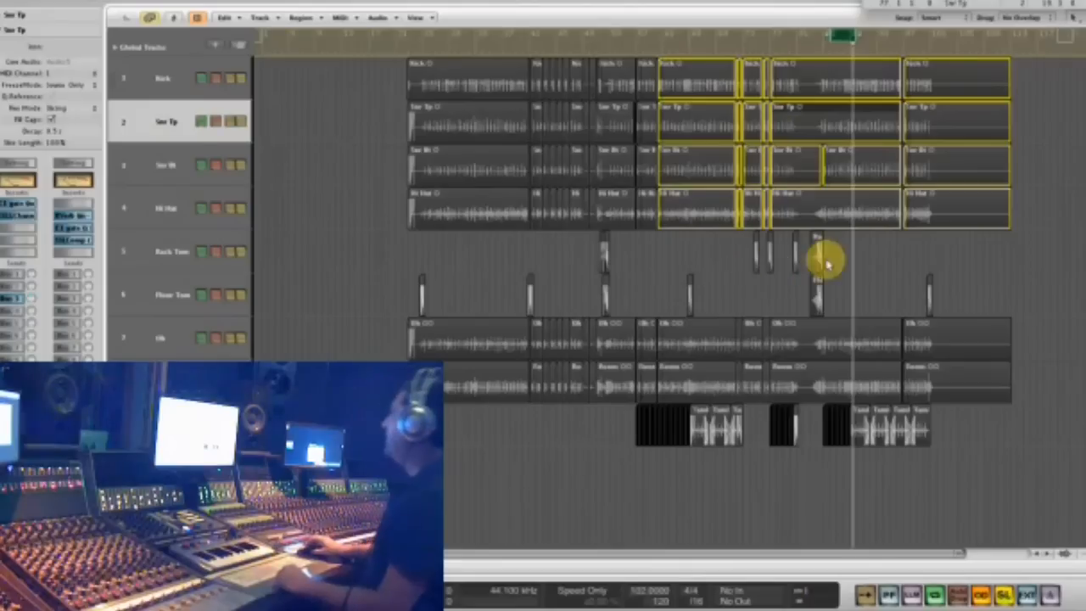
# - Select the Rack Tom and Floor Tom regions and examine the tom fill near the middle of the song up close
pyautogui.moveTo(783, 293); pyautogui.dragTo(691, 303)
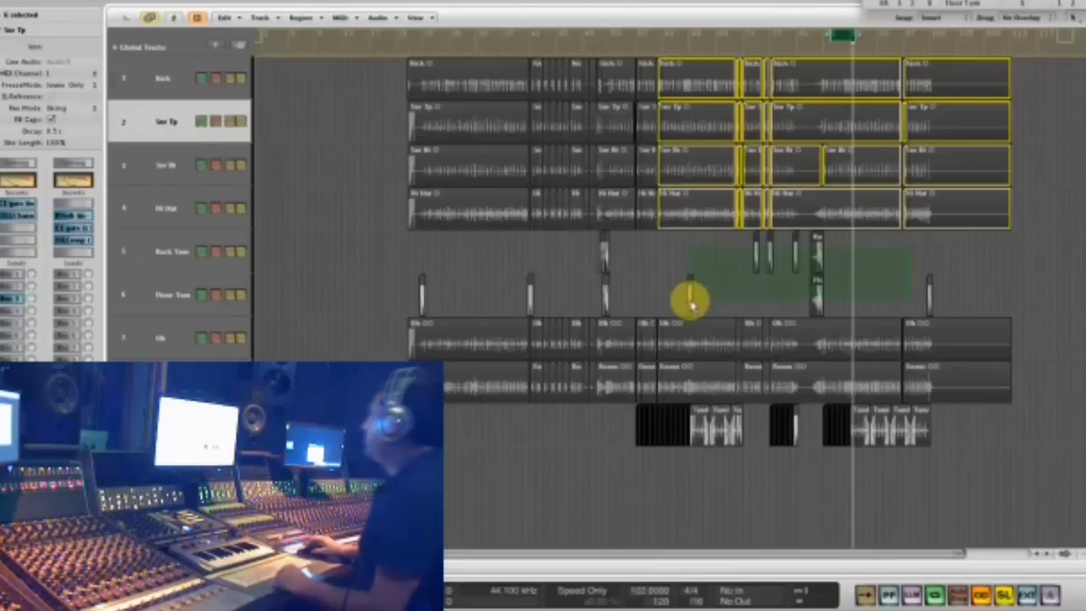
pyautogui.moveTo(360, 318); pyautogui.dragTo(359, 316)
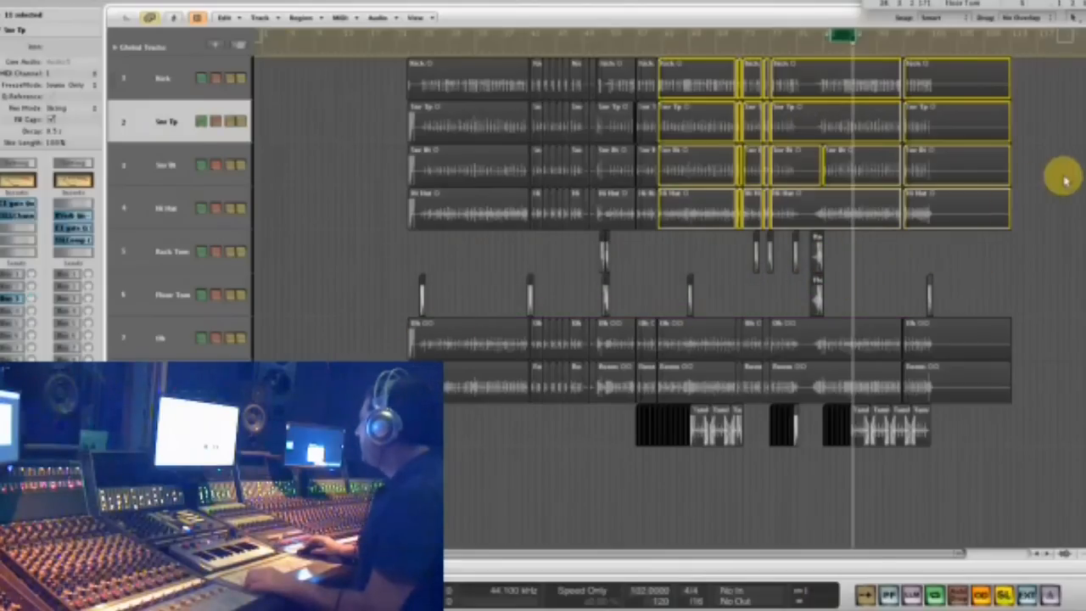
pyautogui.hotkey('ctrl', 'Down')
pyautogui.hotkey('ctrl', 'Right')
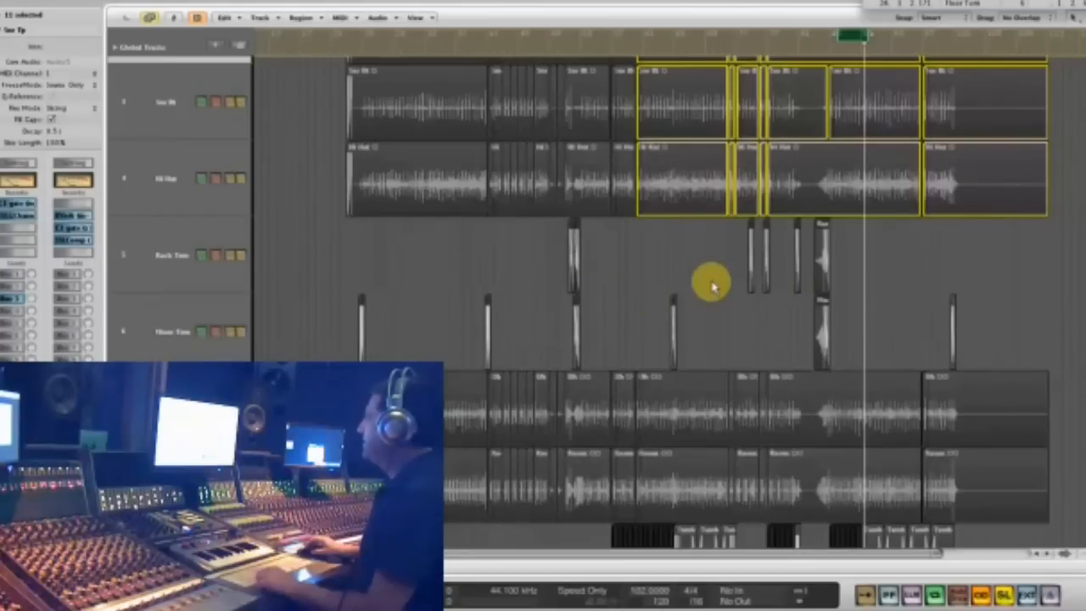
pyautogui.moveTo(538, 245); pyautogui.dragTo(618, 237)
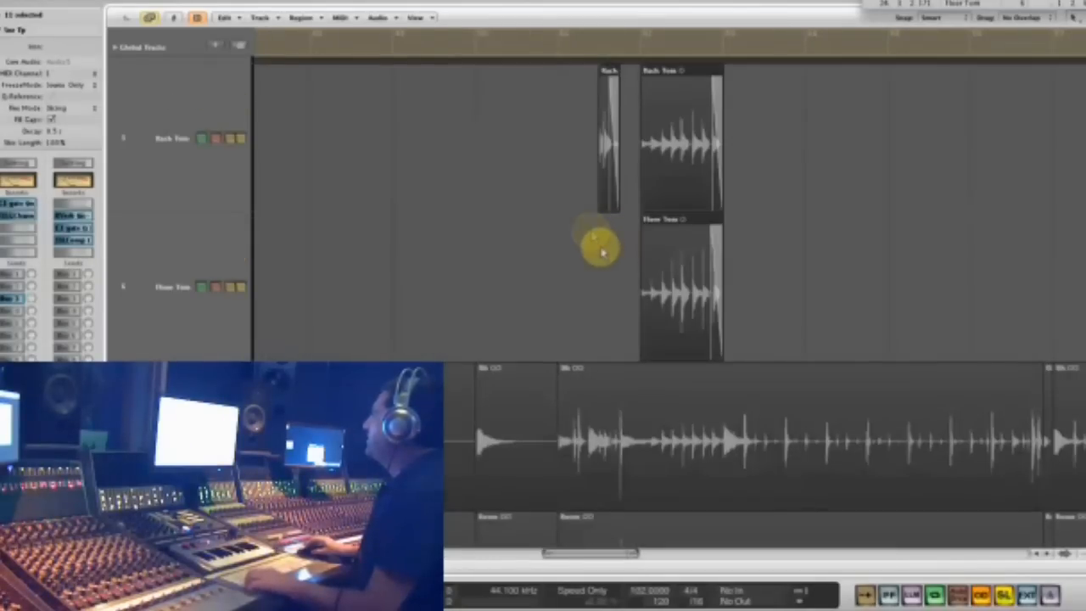
pyautogui.keyDown('ctrl'); pyautogui.keyDown('alt'); pyautogui.click(530, 235); pyautogui.keyUp('alt'); pyautogui.keyUp('ctrl')
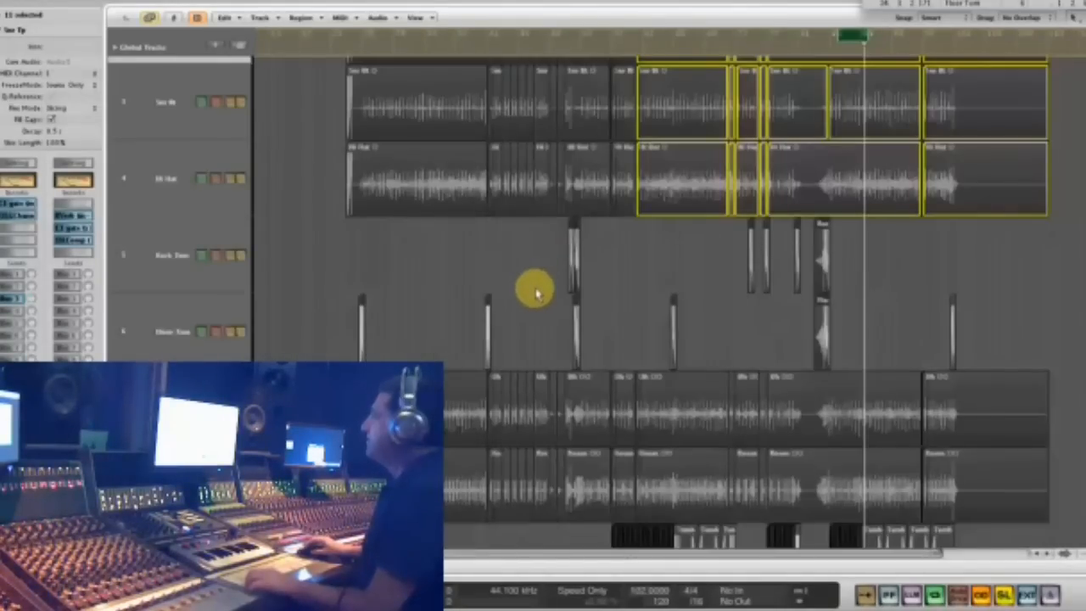
pyautogui.moveTo(553, 307); pyautogui.dragTo(550, 311)
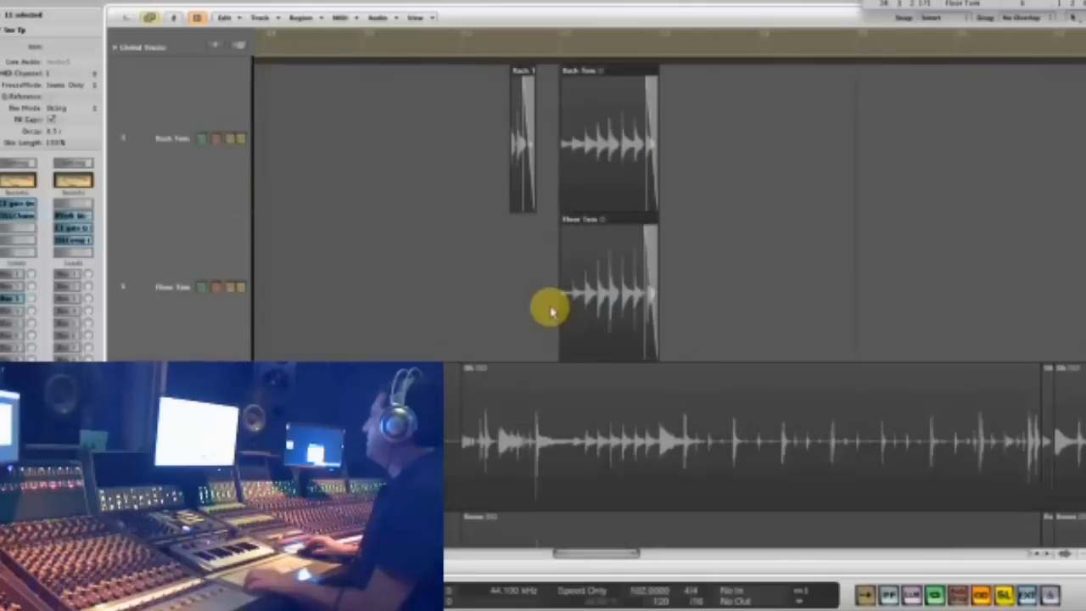
pyautogui.keyDown('ctrl'); pyautogui.keyDown('alt'); pyautogui.click(494, 314); pyautogui.keyUp('alt'); pyautogui.keyUp('ctrl')
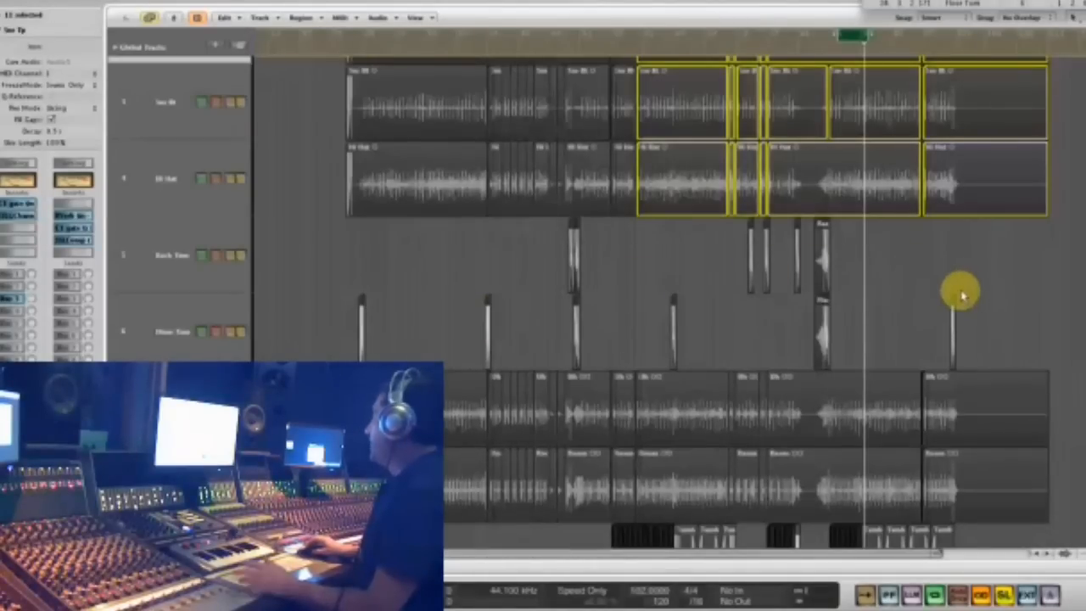
# - Select the last four Rack Tom regions in the second half of the song and make Rack Tom the active track
pyautogui.moveTo(823, 293); pyautogui.dragTo(666, 324)
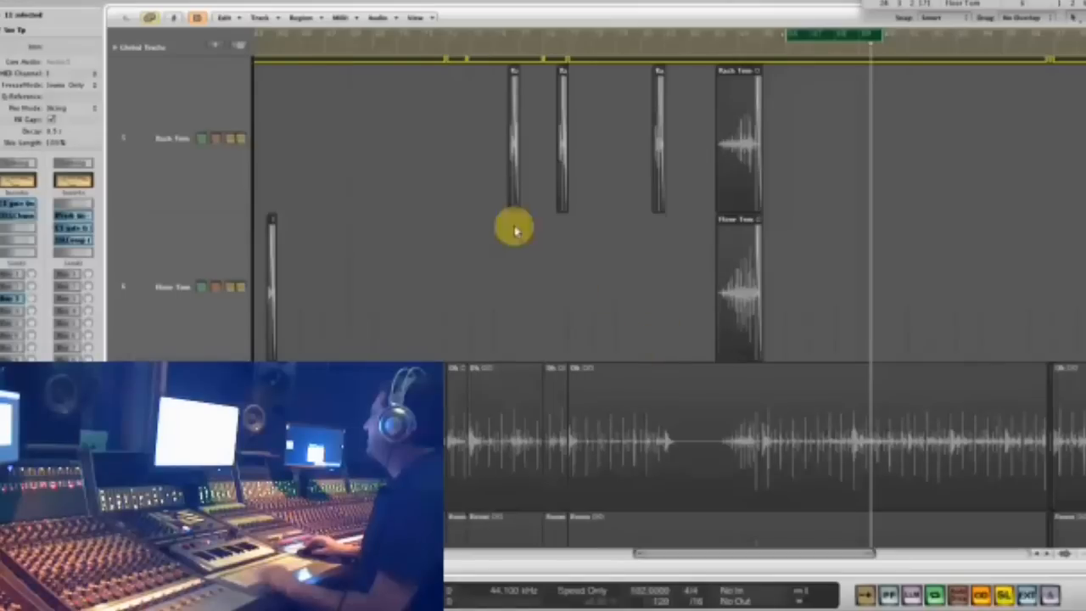
pyautogui.scroll(2, 472, 254)
pyautogui.moveTo(474, 255); pyautogui.dragTo(816, 268)
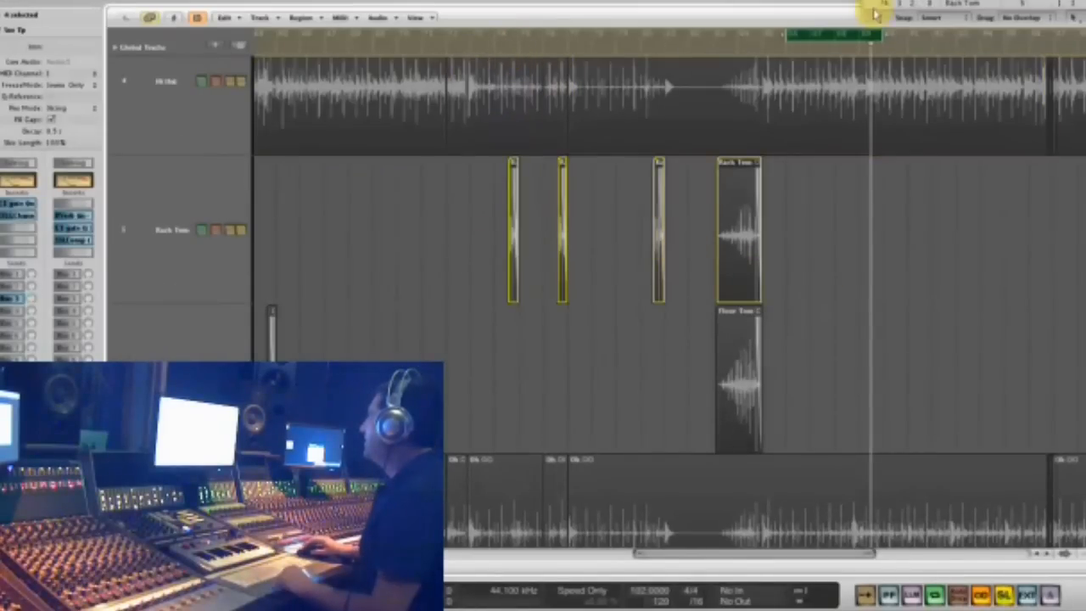
pyautogui.click(198, 243)
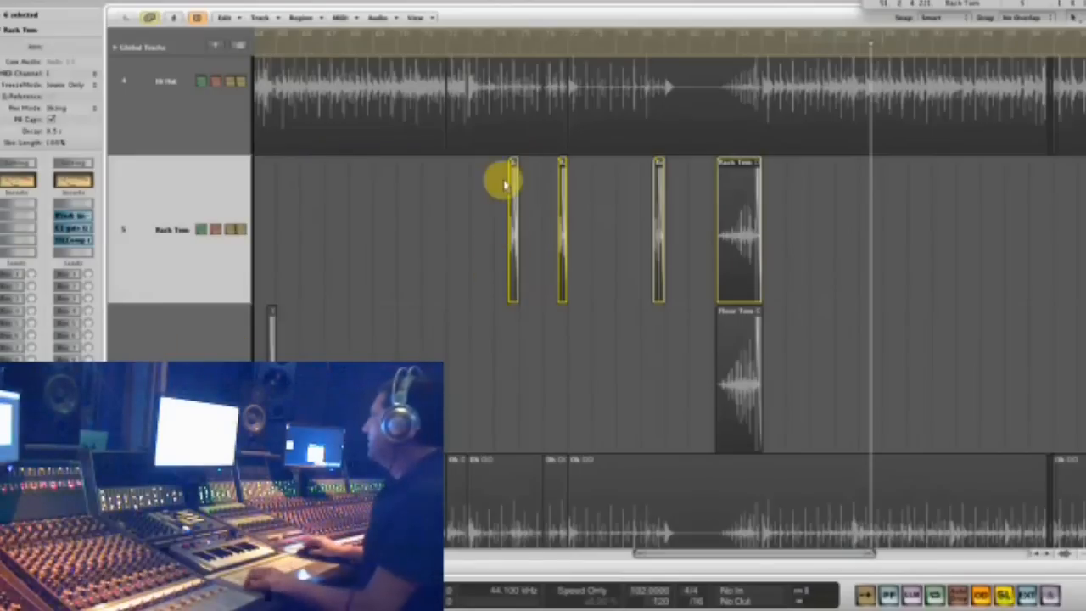
# - Extend the end of the Rack Tom region at bar 77 so that it covers the last hit's decay
pyautogui.moveTo(500, 172); pyautogui.dragTo(564, 176)
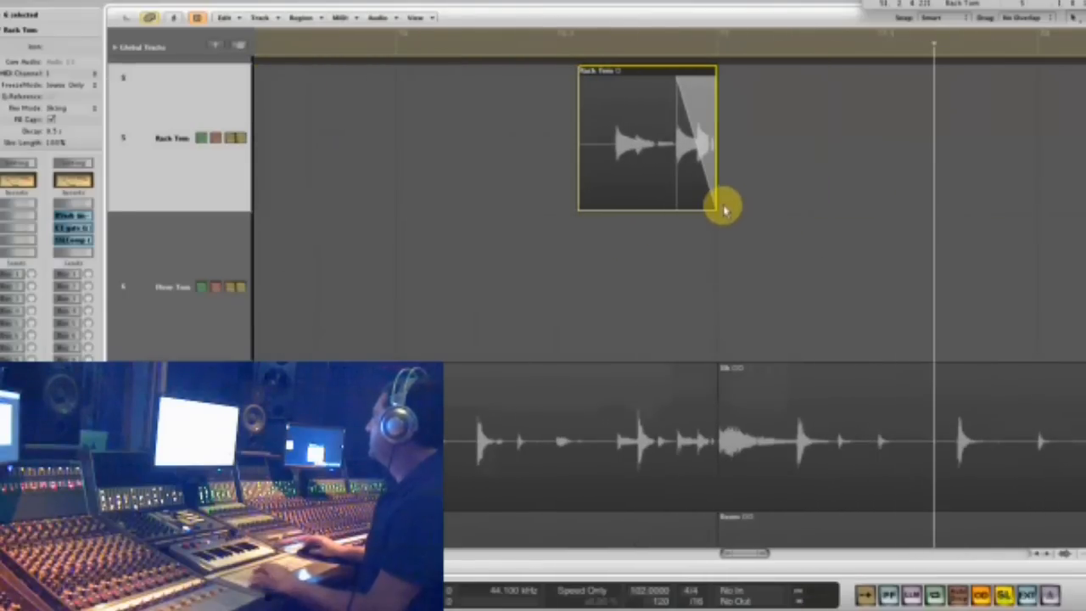
pyautogui.moveTo(715, 206); pyautogui.dragTo(810, 206)
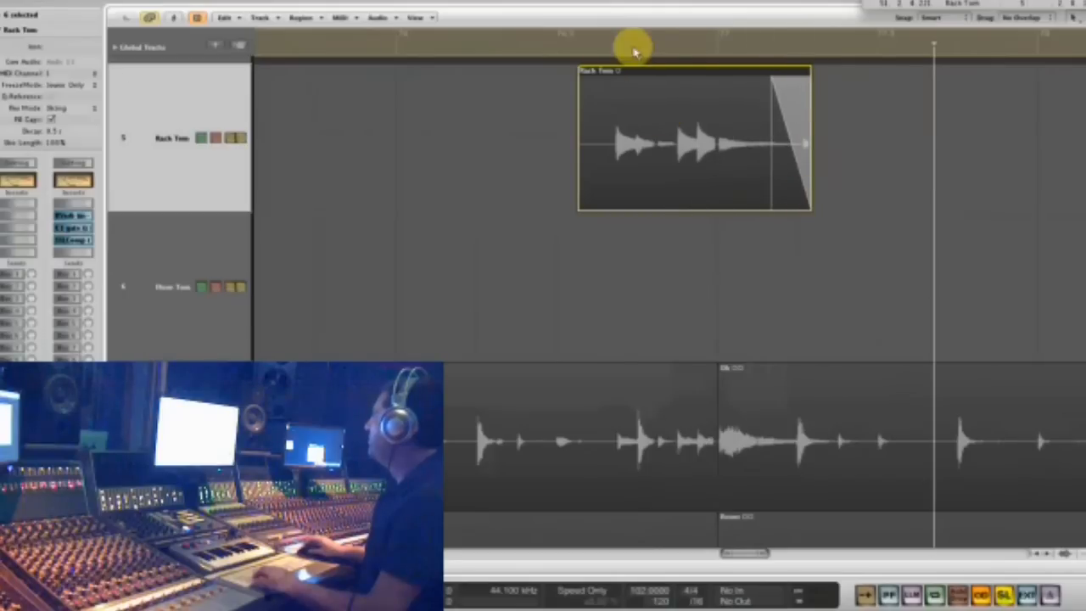
# - Show the region parameters and audition the Rack Tom regions around bars 77, 80 and 83
pyautogui.click(632, 53)
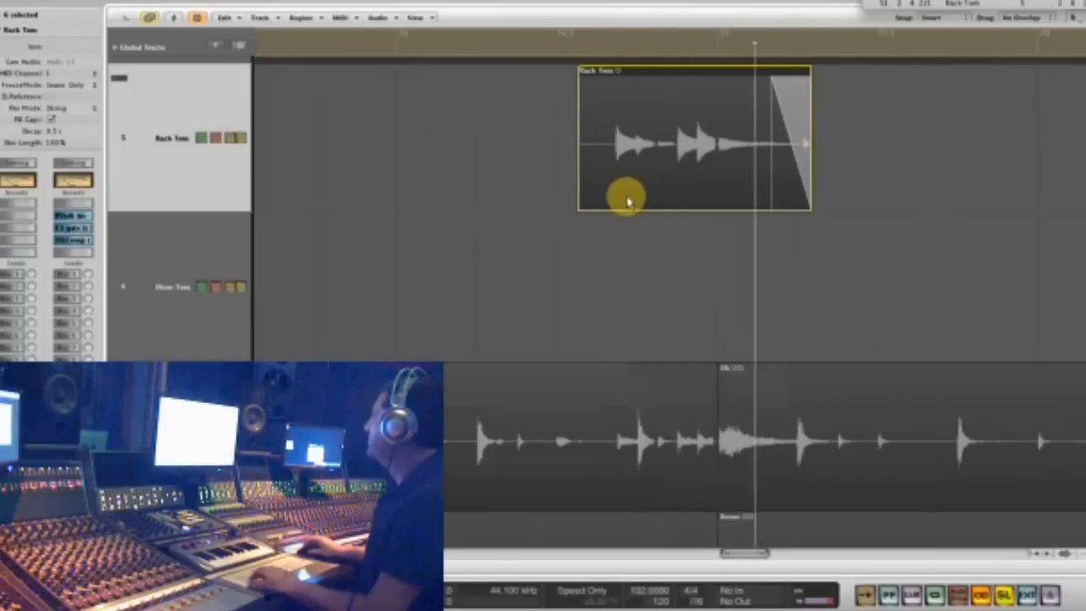
pyautogui.press('super+z')
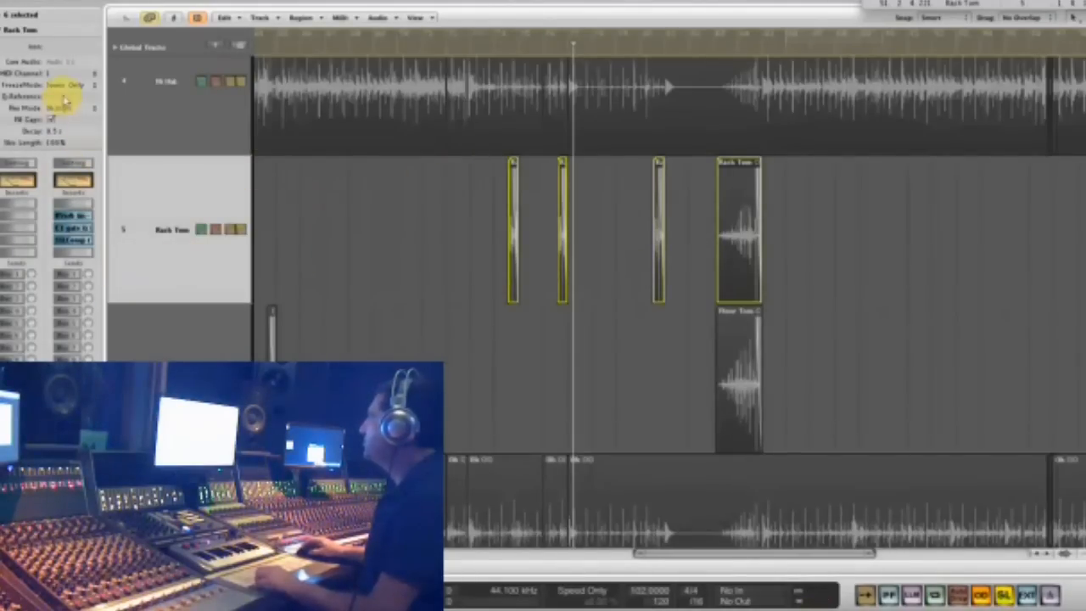
pyautogui.click(5, 16)
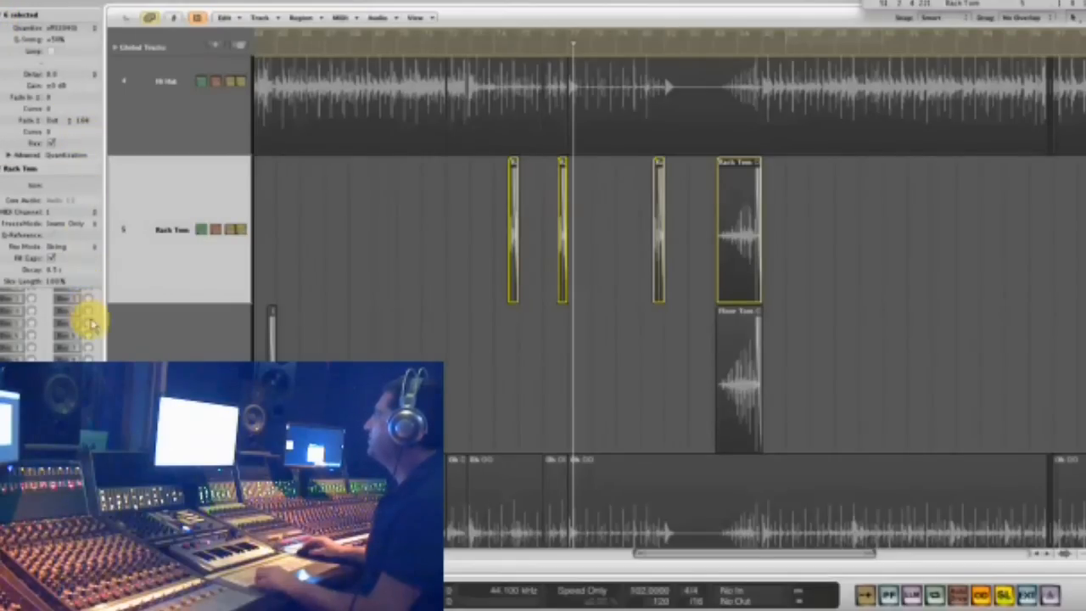
pyautogui.moveTo(788, 150); pyautogui.dragTo(592, 346)
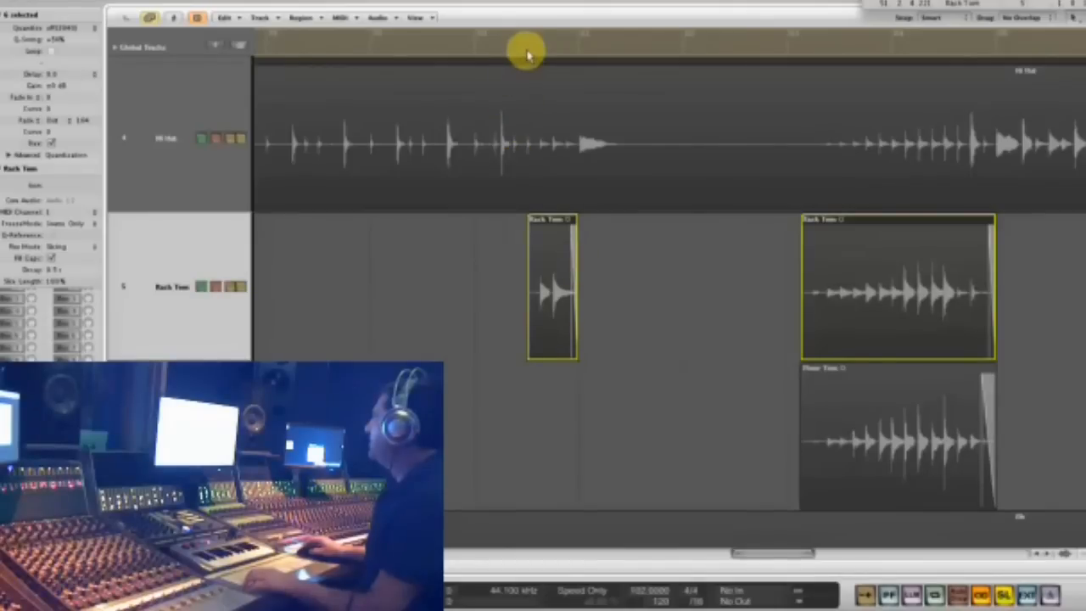
pyautogui.press('space')
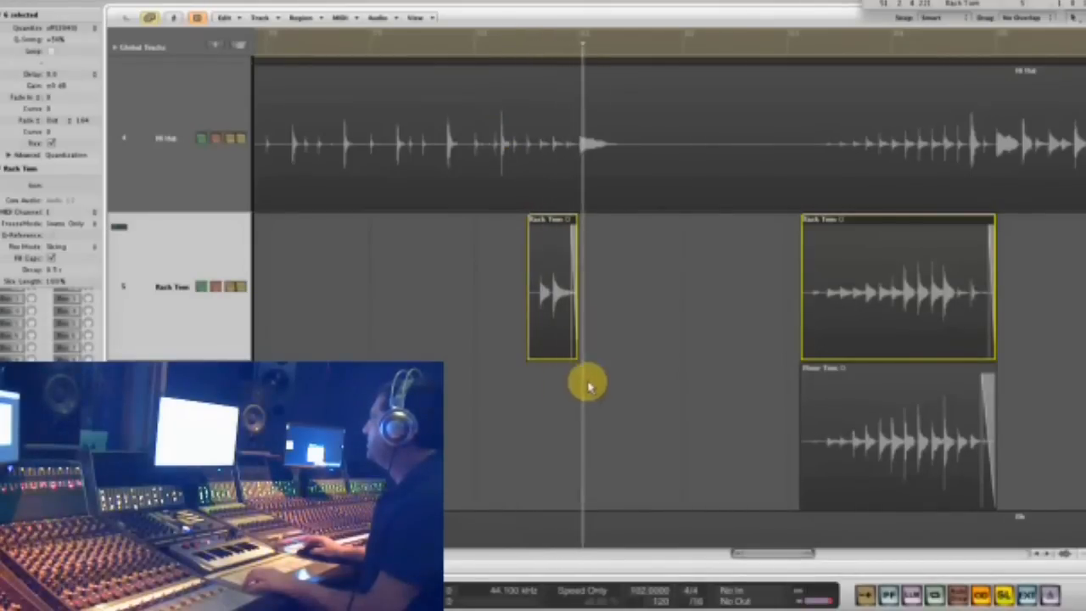
pyautogui.click(807, 43)
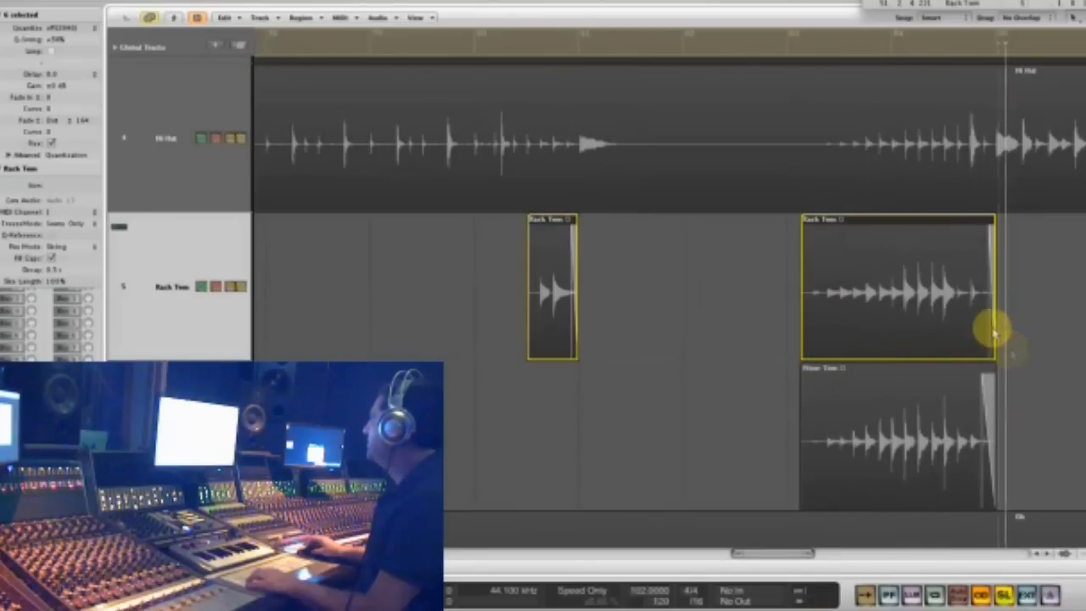
# - Select only the last Rack Tom region, play it, and trim its end to cut off the quiet hits after the fill
pyautogui.click(787, 299)
pyautogui.click(860, 288)
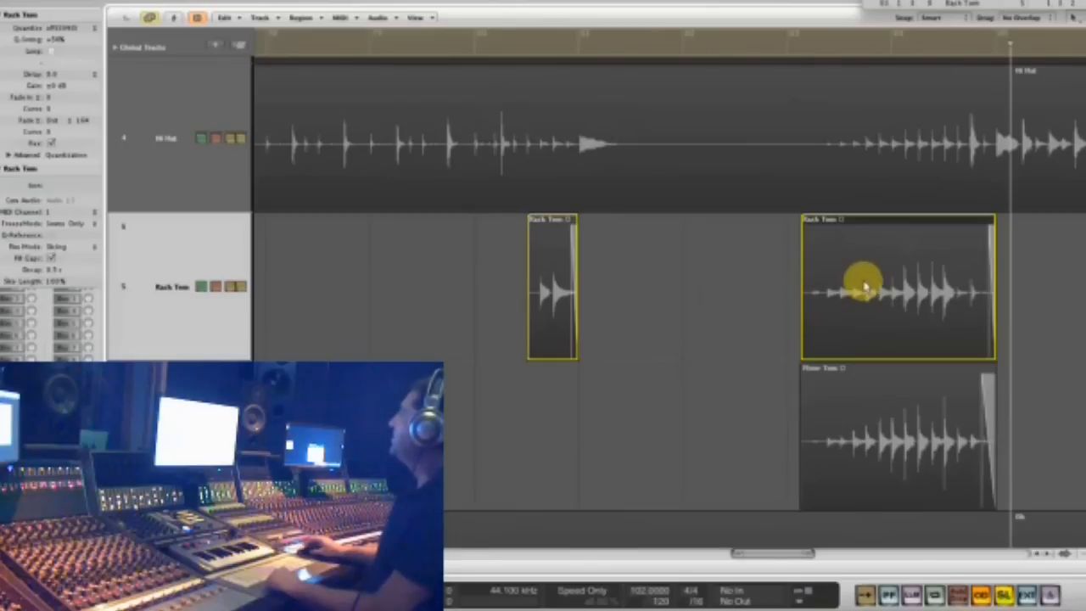
pyautogui.hscroll(5, 799, 178)
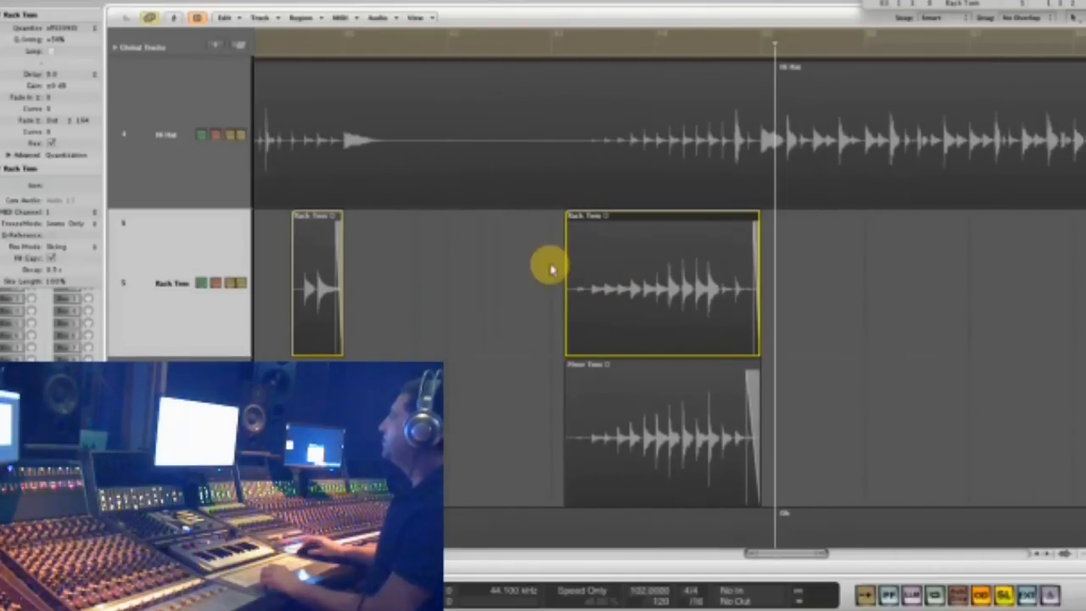
pyautogui.click(549, 53)
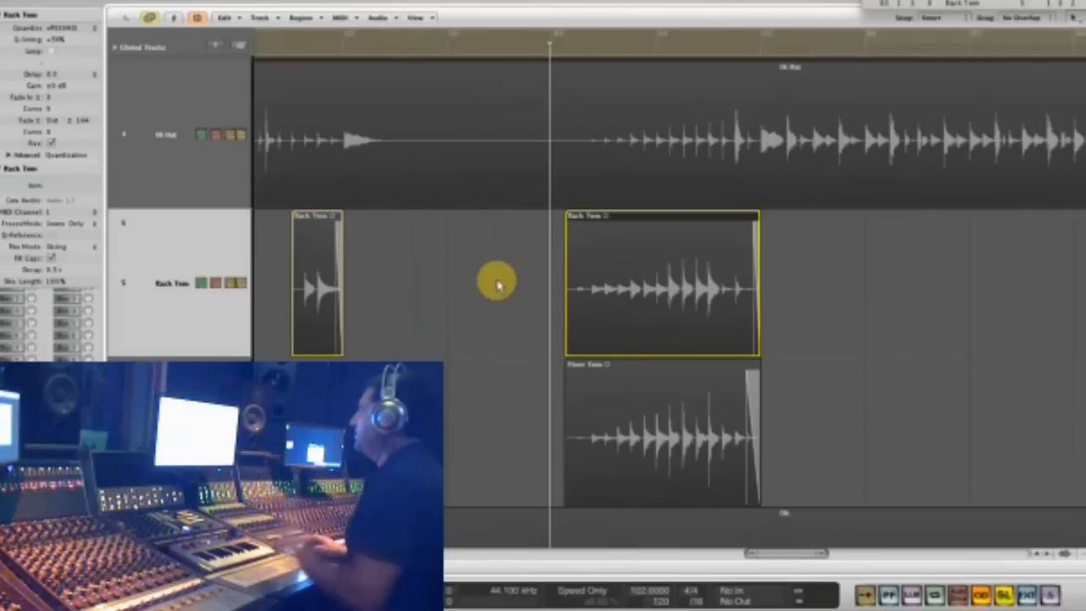
pyautogui.press('space')
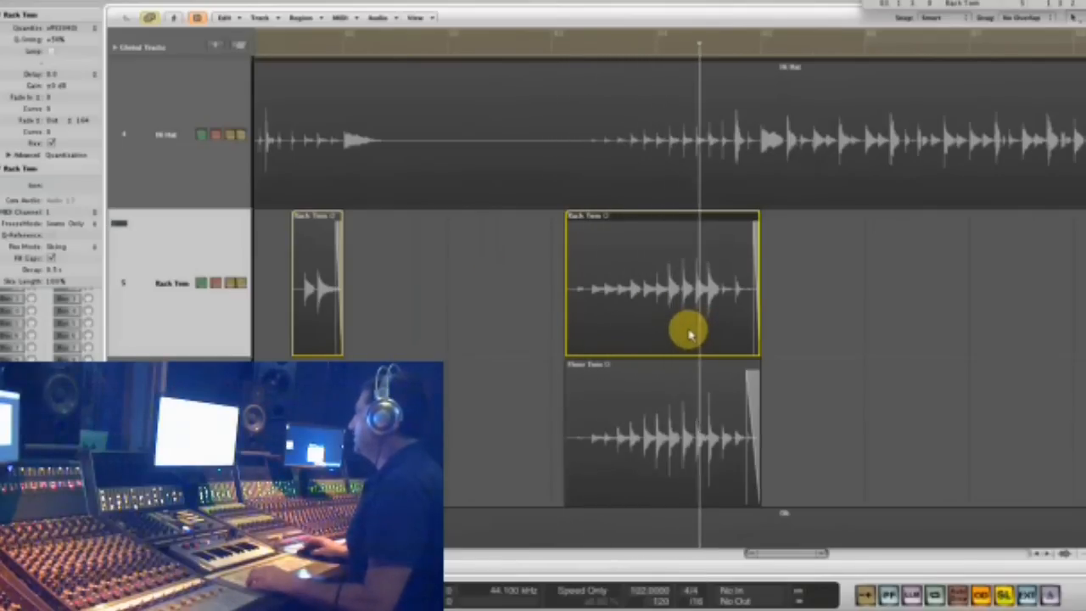
pyautogui.moveTo(754, 347); pyautogui.dragTo(728, 350)
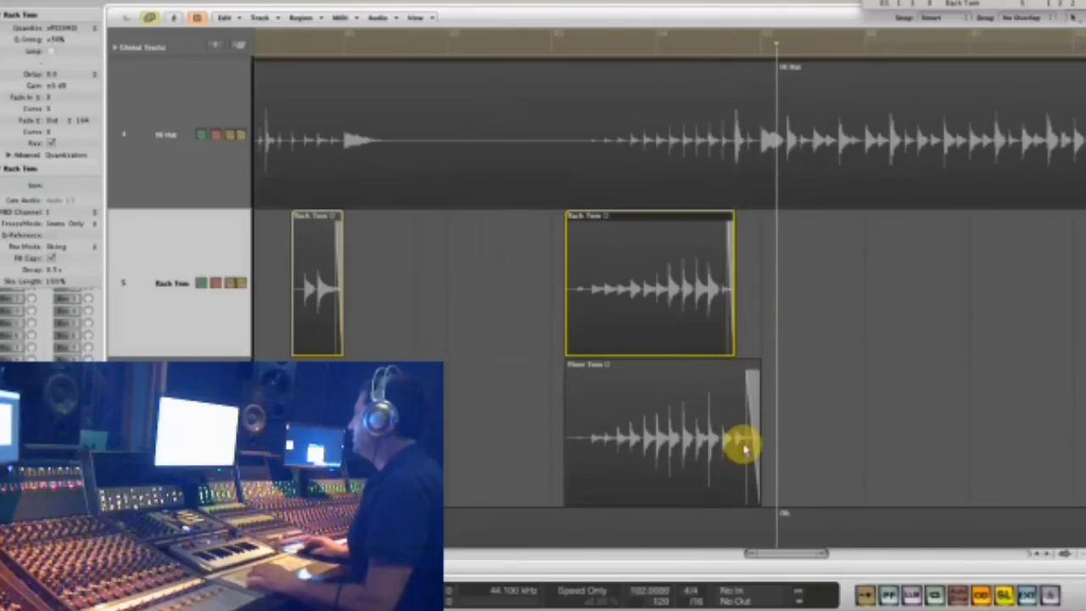
# - Make Rack Tom the active track with all its regions selected and hide the region parameters
pyautogui.click(157, 256)
pyautogui.click(162, 177)
pyautogui.click(158, 253)
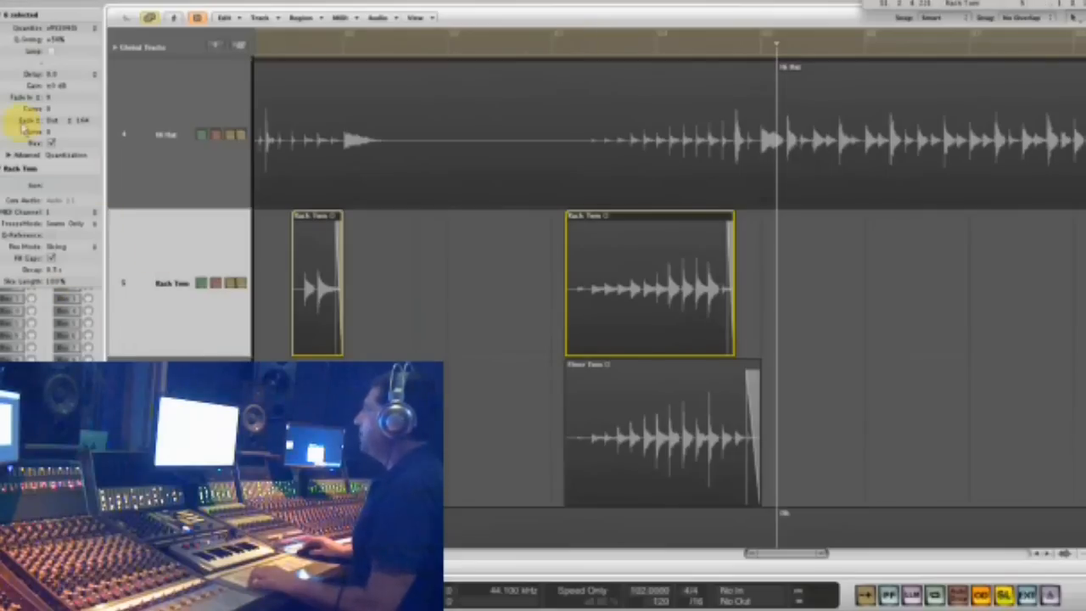
pyautogui.click(2, 16)
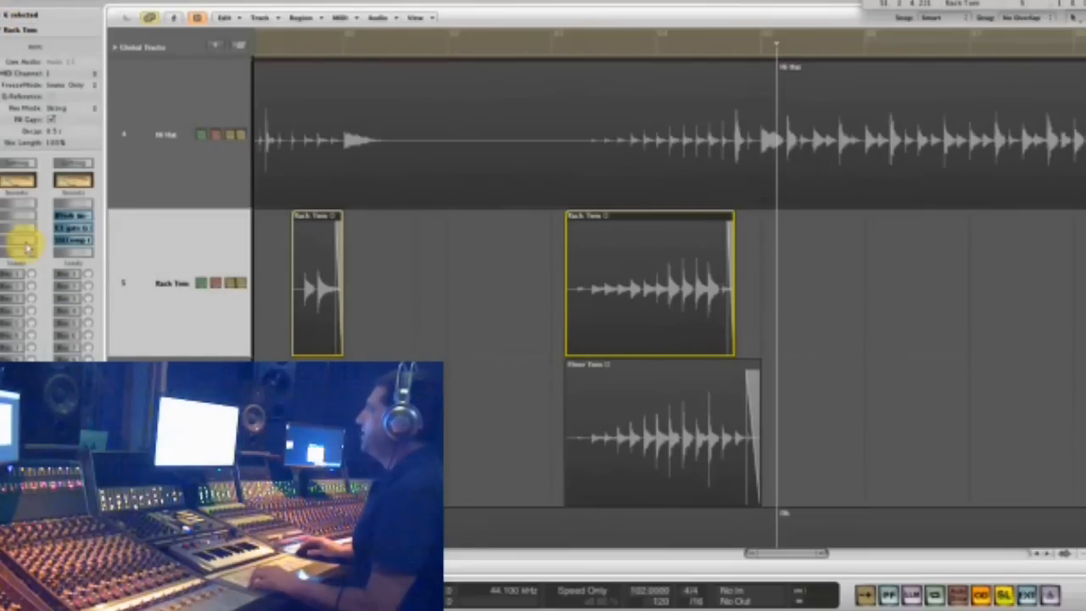
# - Insert the Waves SSL channel strip on the Rack Tom track and load its Rack Tom factory preset
pyautogui.click(10, 215)
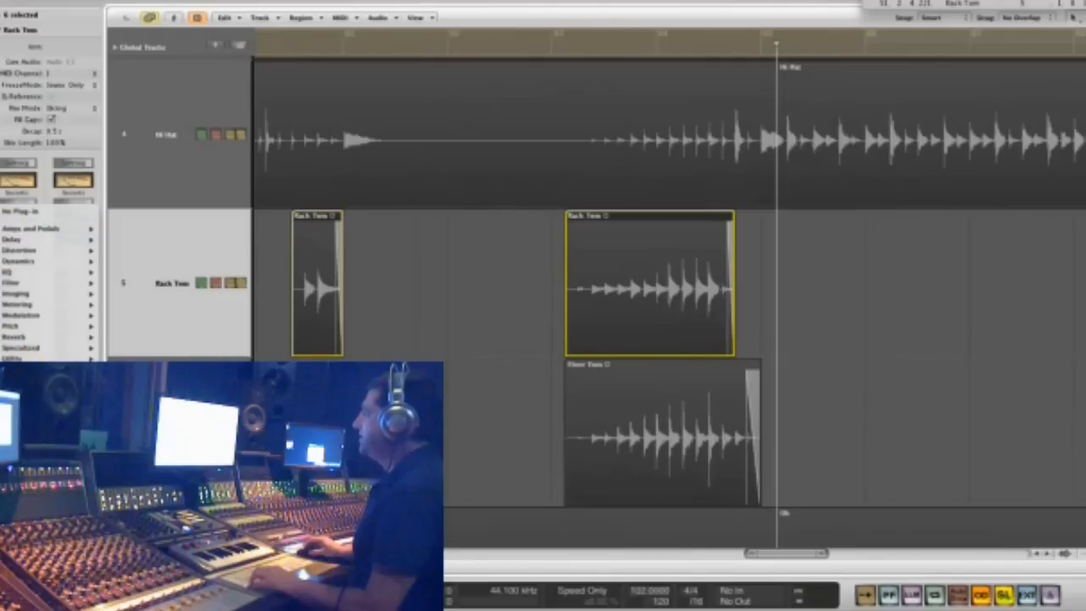
pyautogui.moveTo(136, 475)
pyautogui.scroll(-15, 241, 475)
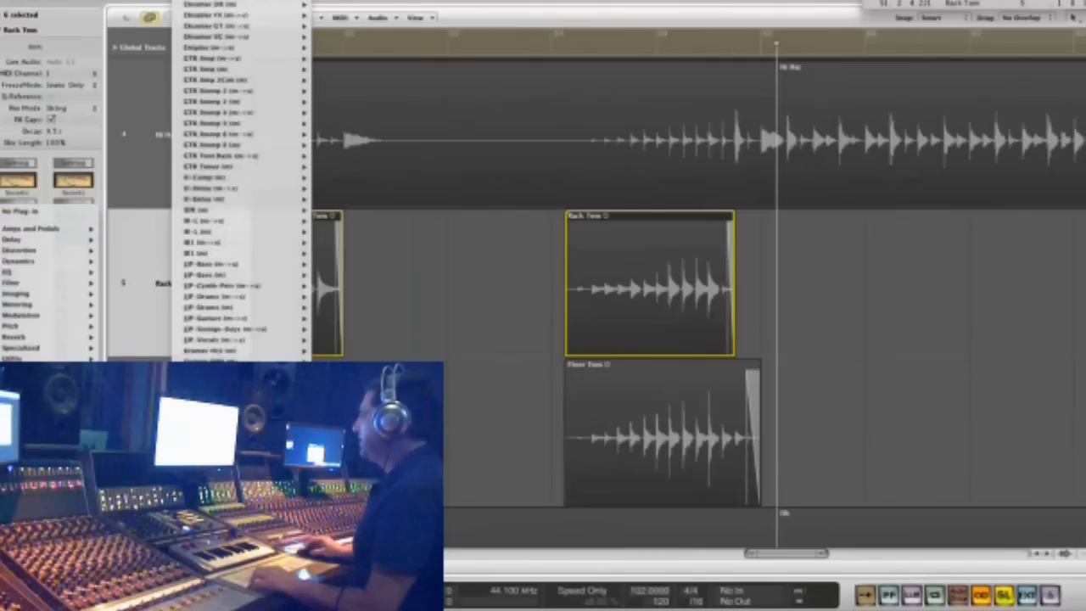
pyautogui.click(339, 471)
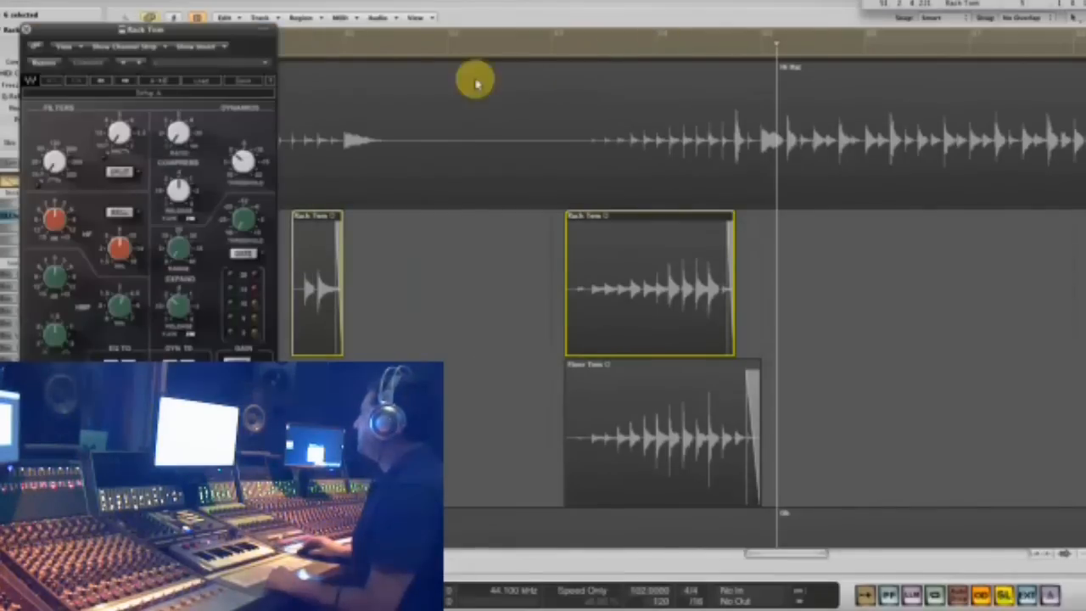
pyautogui.click(197, 81)
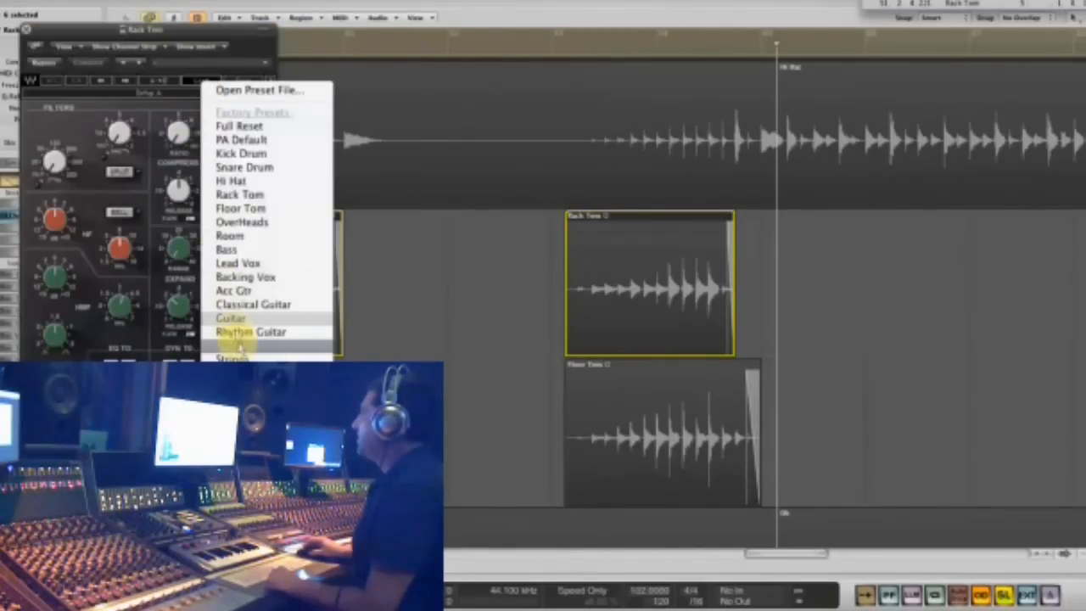
pyautogui.click(267, 195)
# - Cycle playback over the last Rack Tom fill from bar 83 and lower the gate/expander range in the SSL channel strip
pyautogui.click(556, 51)
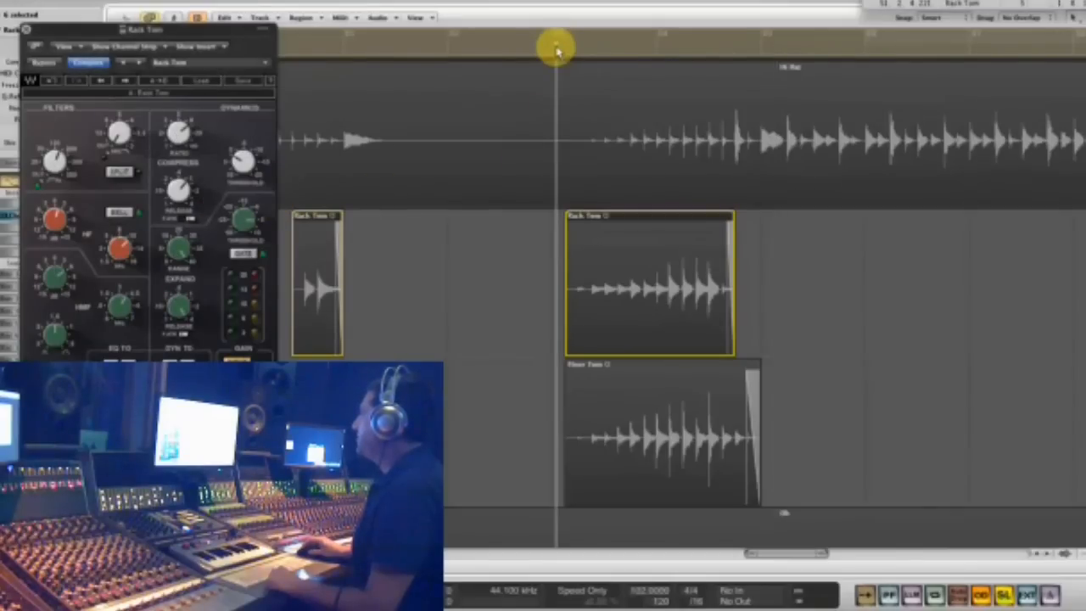
pyautogui.moveTo(566, 41); pyautogui.dragTo(725, 91)
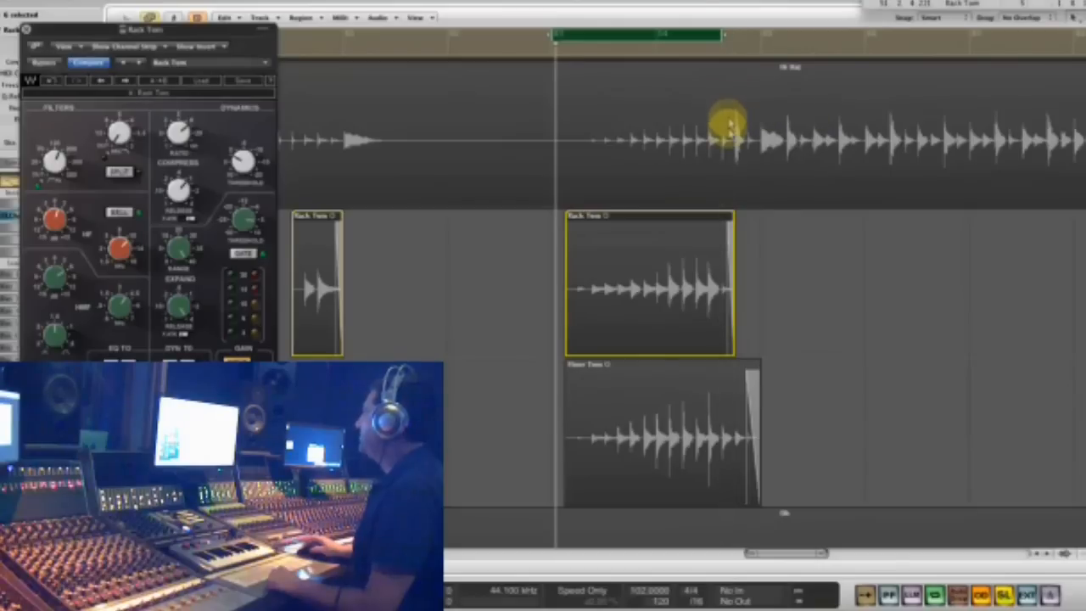
pyautogui.press('space')
pyautogui.press('space')
pyautogui.moveTo(177, 252); pyautogui.dragTo(175, 268)
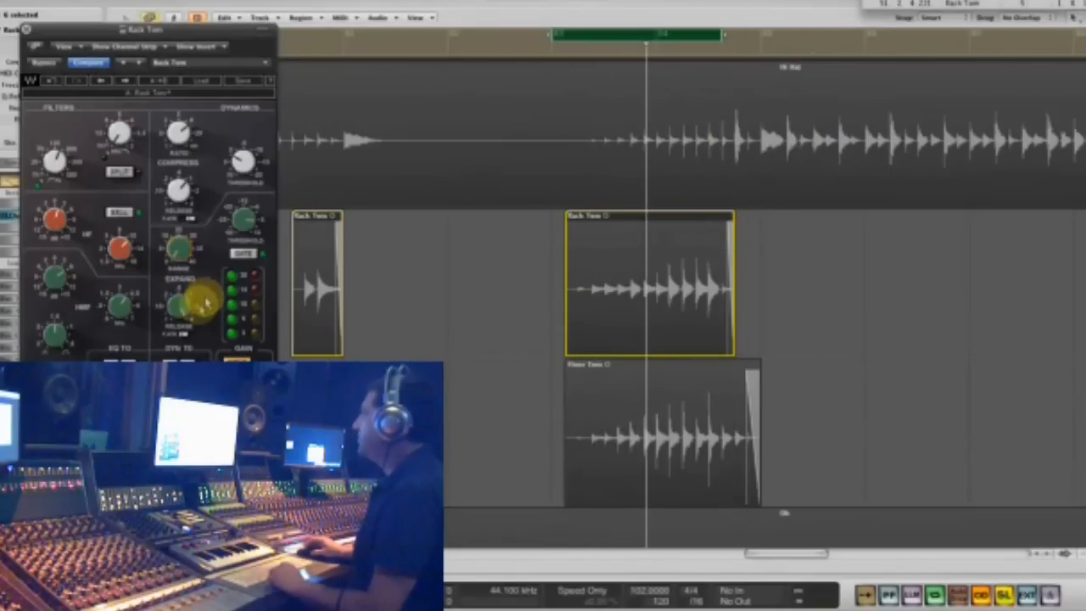
pyautogui.press('space')
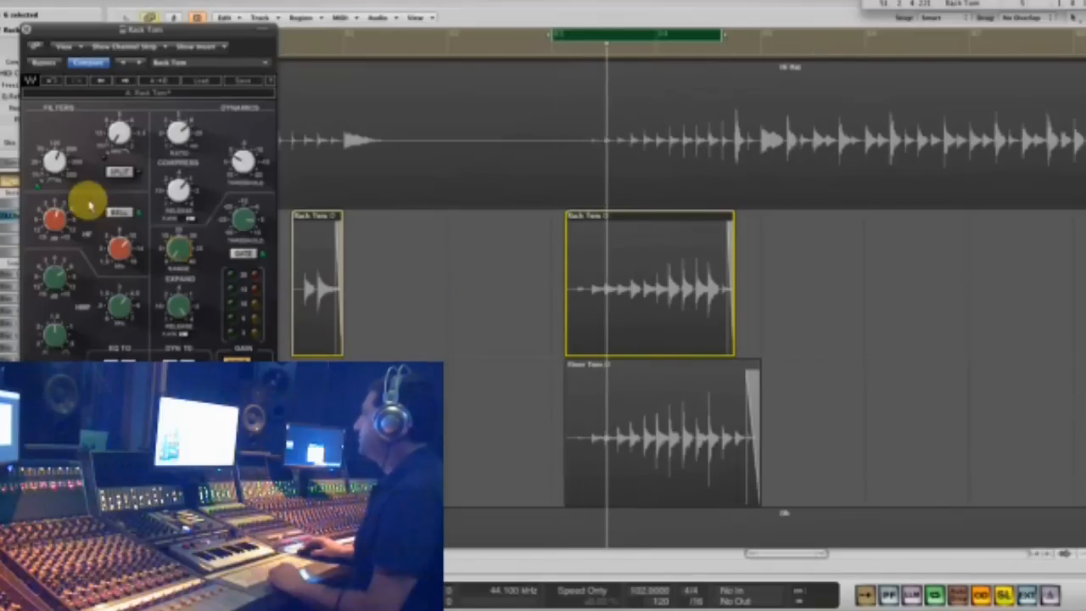
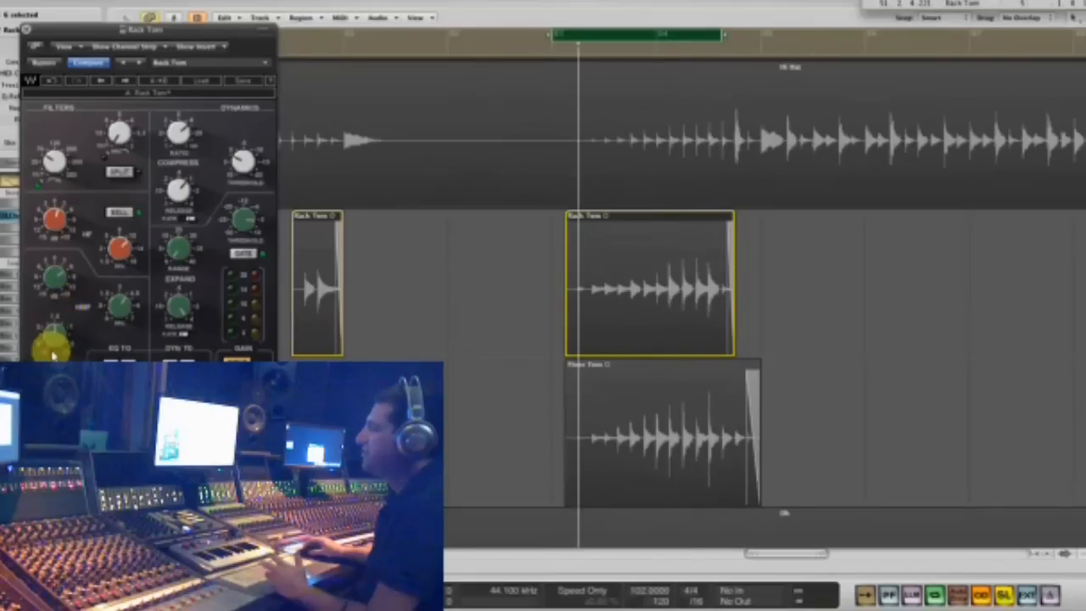
# - Insert the mono Waves RBass plug-in below the SSL channel strip on Rack Tom, arranging both plug-in windows beside each other
pyautogui.moveTo(173, 30); pyautogui.dragTo(746, 0)
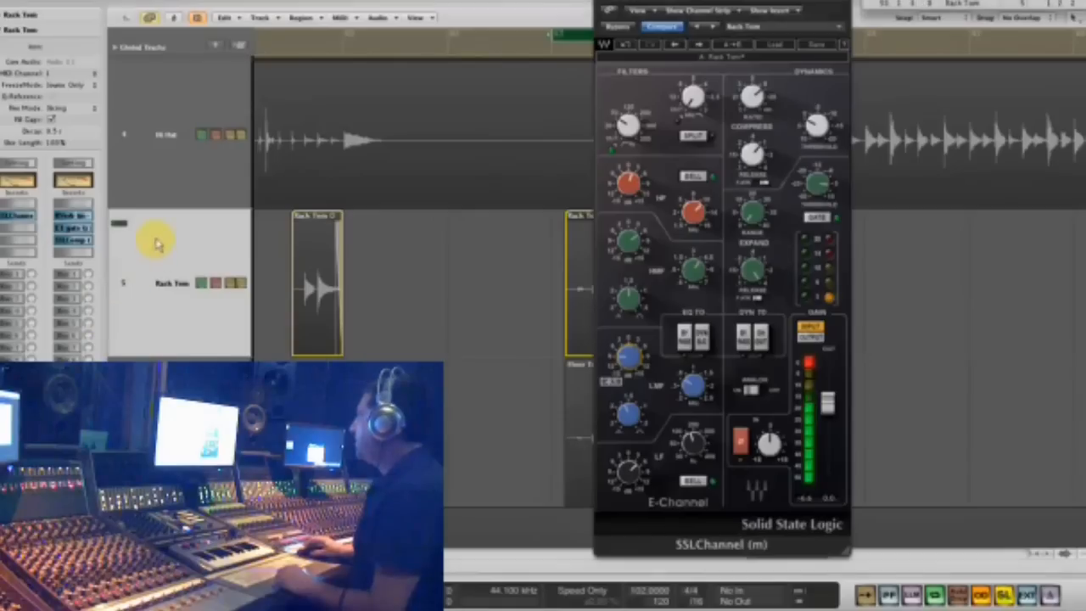
pyautogui.click(15, 231)
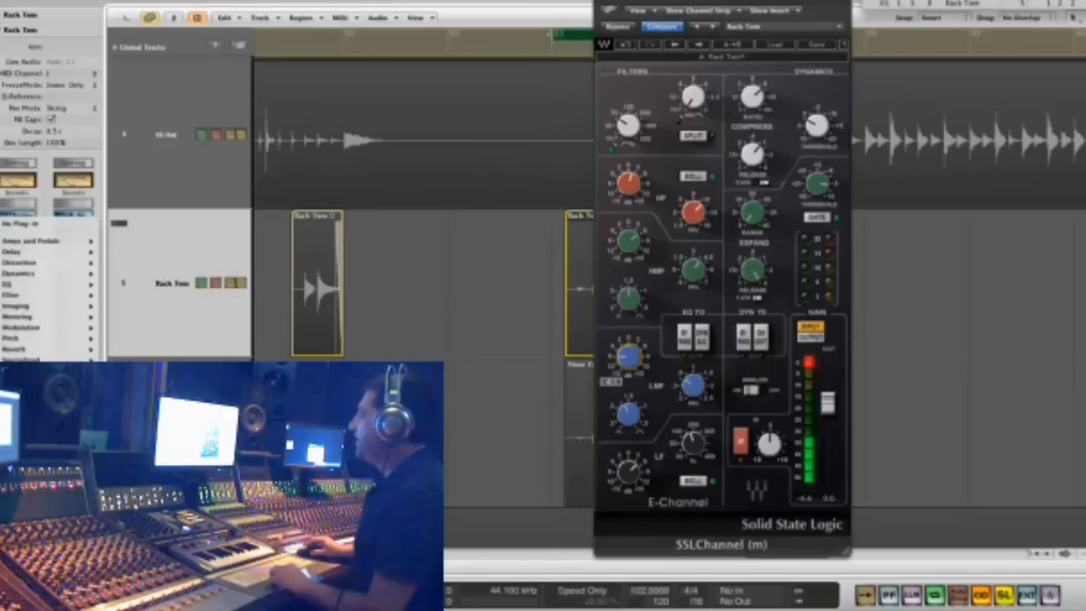
pyautogui.moveTo(138, 416)
pyautogui.scroll(-12, 242, 305)
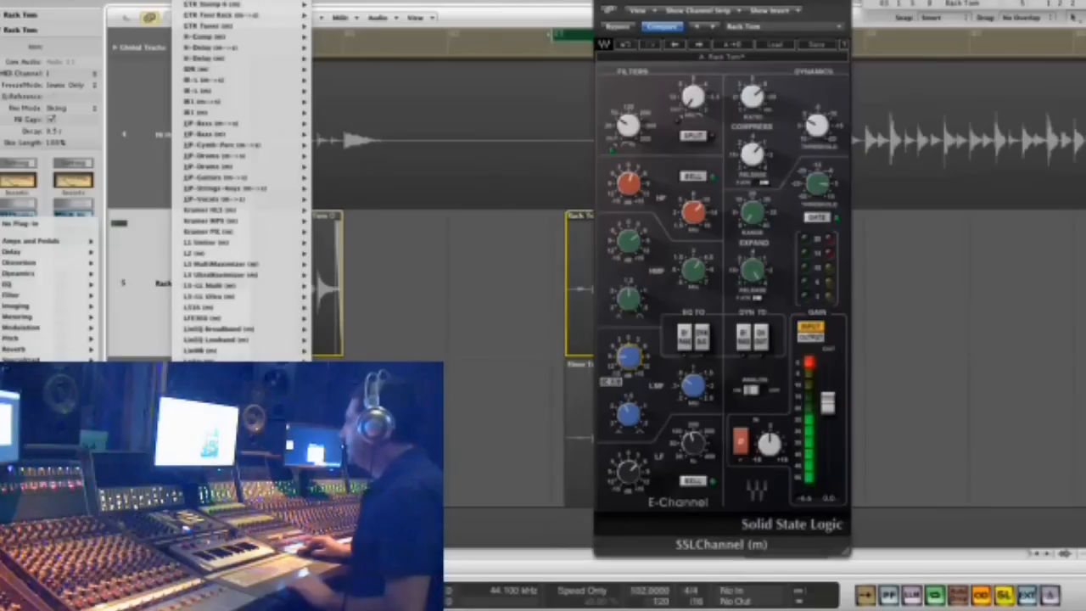
pyautogui.scroll(-8, 242, 179)
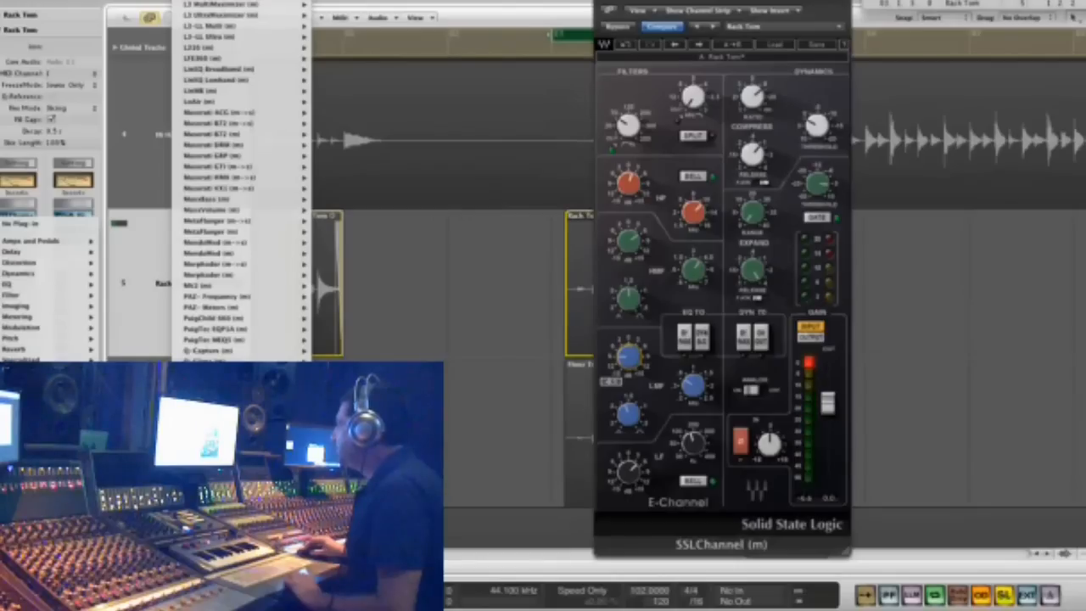
pyautogui.click(370, 269)
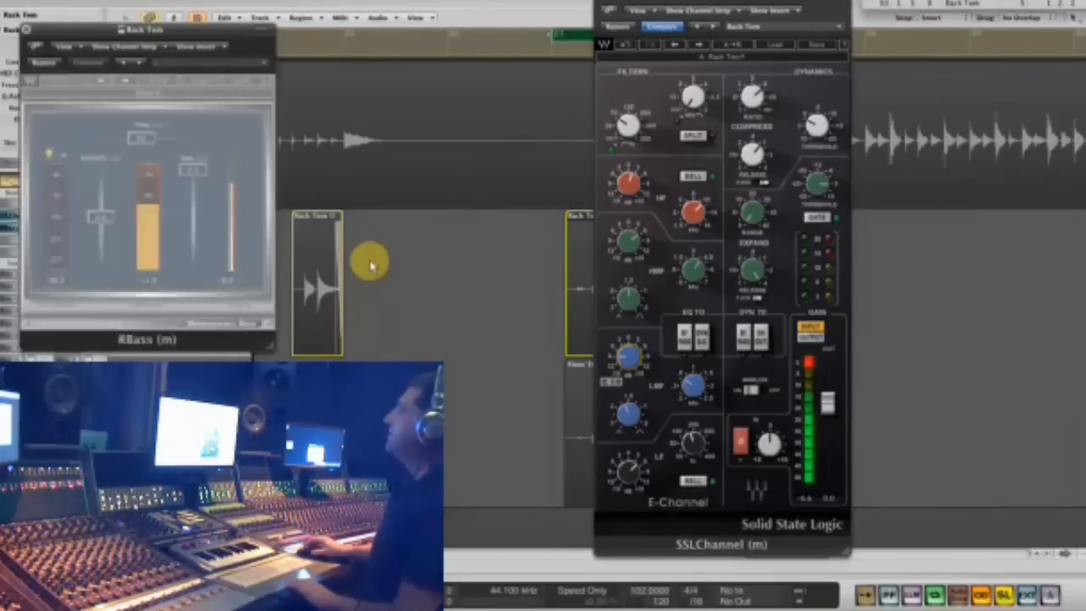
pyautogui.moveTo(80, 28); pyautogui.dragTo(381, 44)
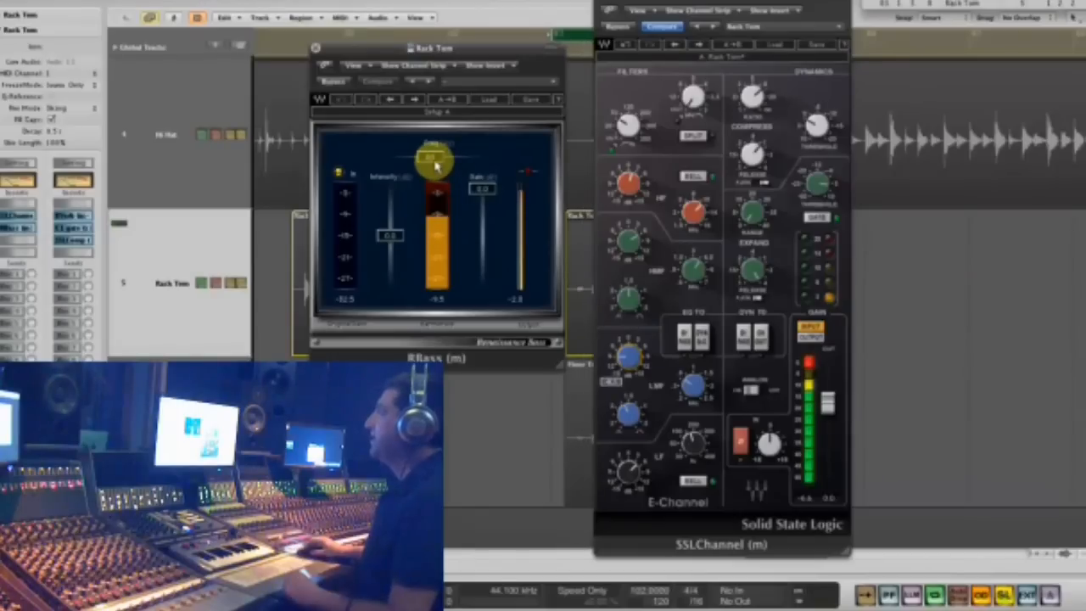
# - Adjust the RBass frequency and lower its intensity to about -16 on the Rack Tom, and close both plug-in windows
pyautogui.moveTo(463, 161); pyautogui.dragTo(472, 161)
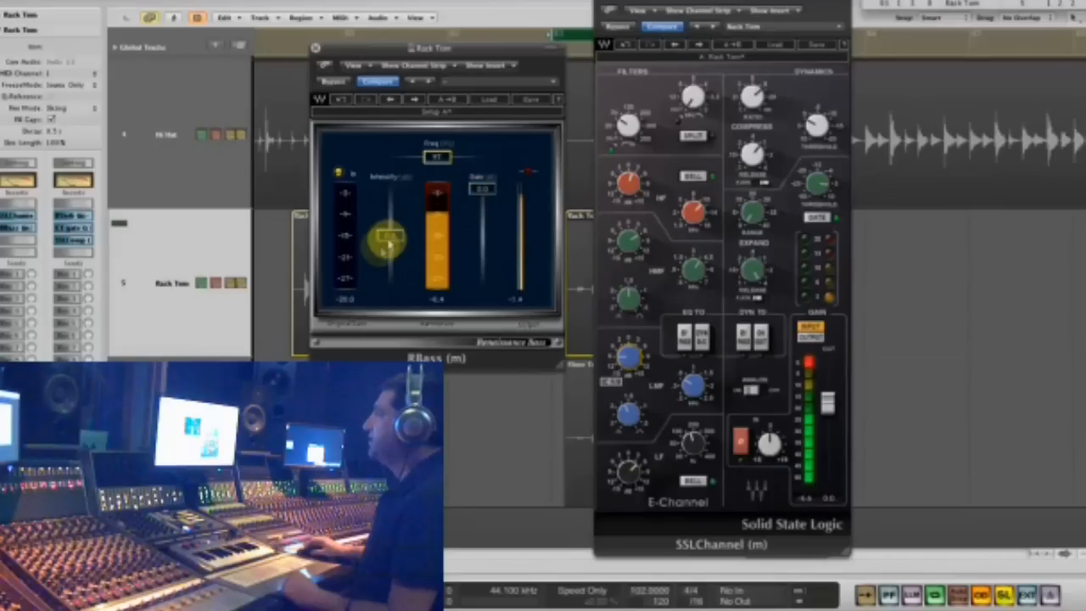
pyautogui.moveTo(393, 260); pyautogui.dragTo(381, 346)
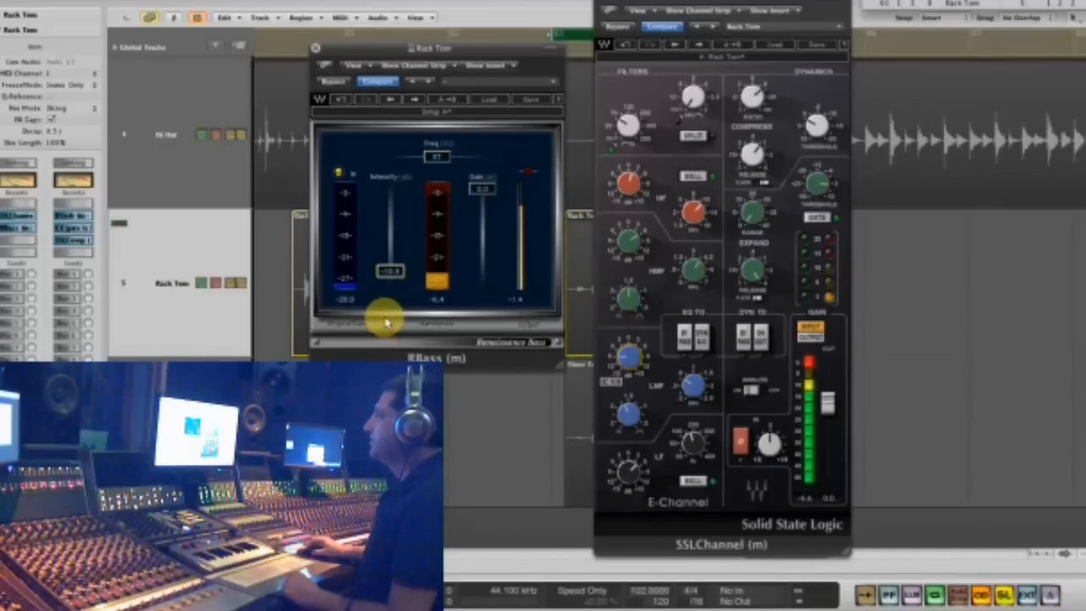
pyautogui.moveTo(389, 314); pyautogui.dragTo(390, 311)
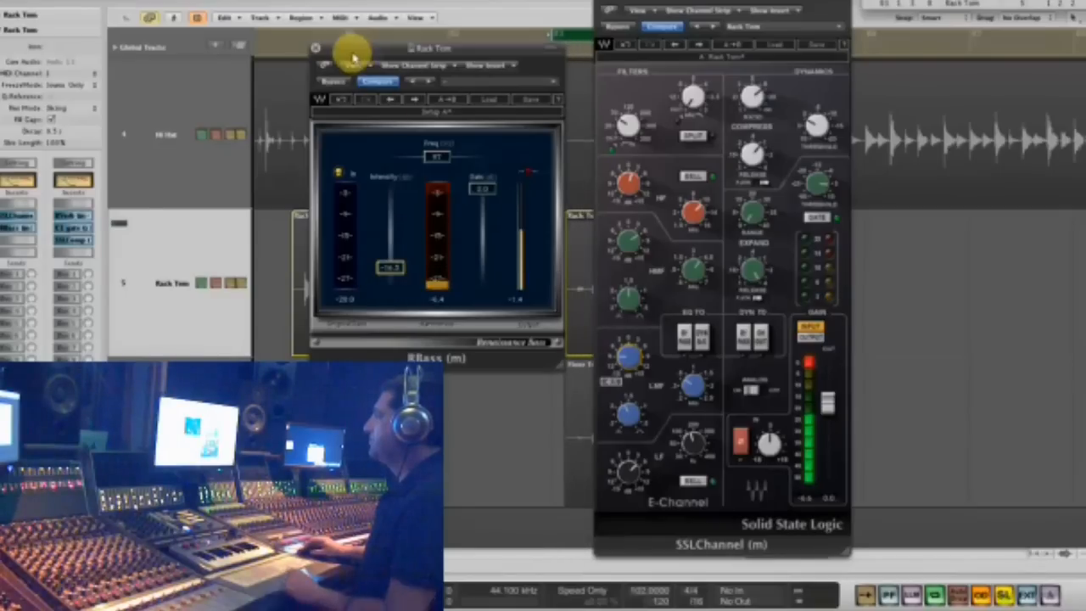
pyautogui.click(604, 4)
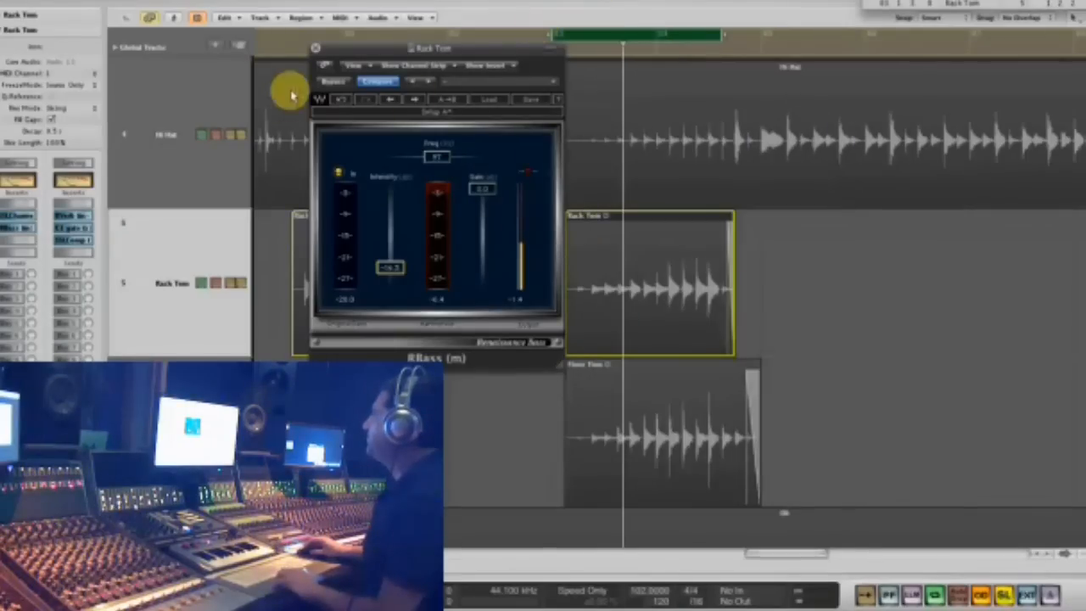
pyautogui.click(315, 48)
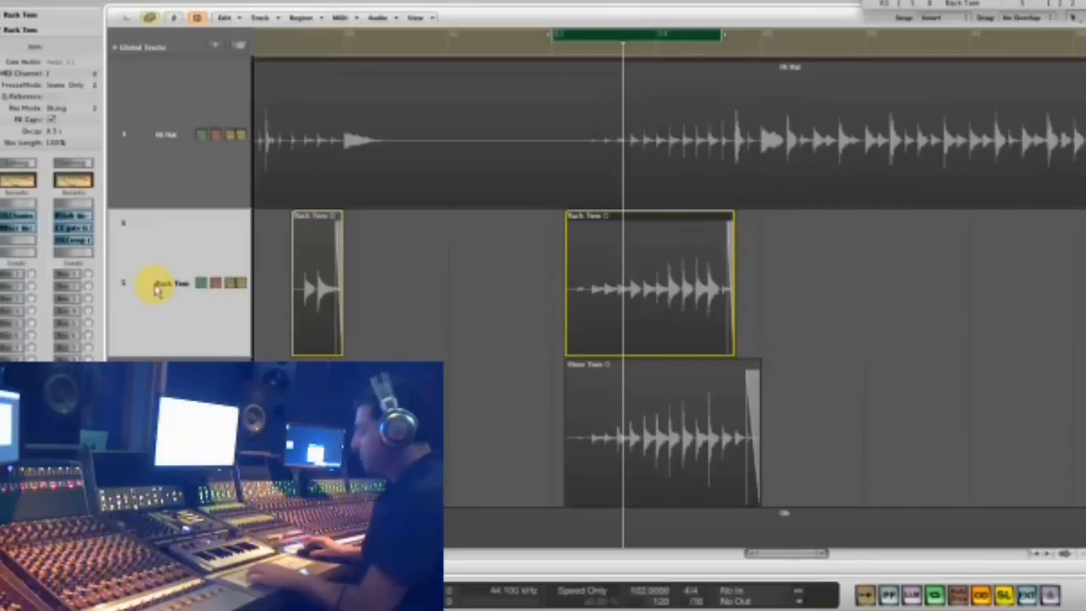
pyautogui.press('Down')
pyautogui.press('alt+super+v')
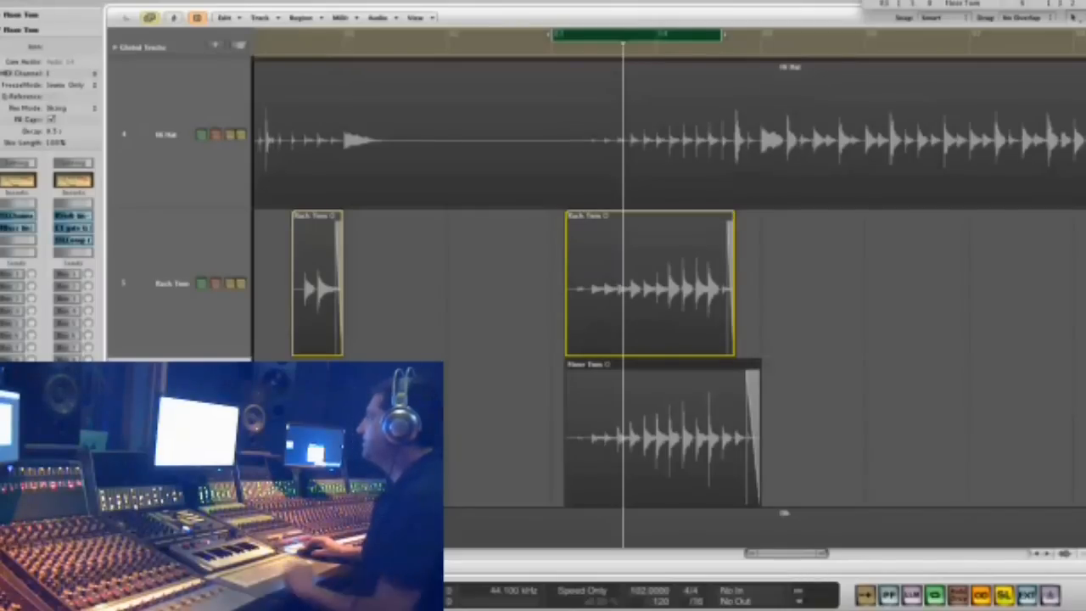
pyautogui.click(659, 421)
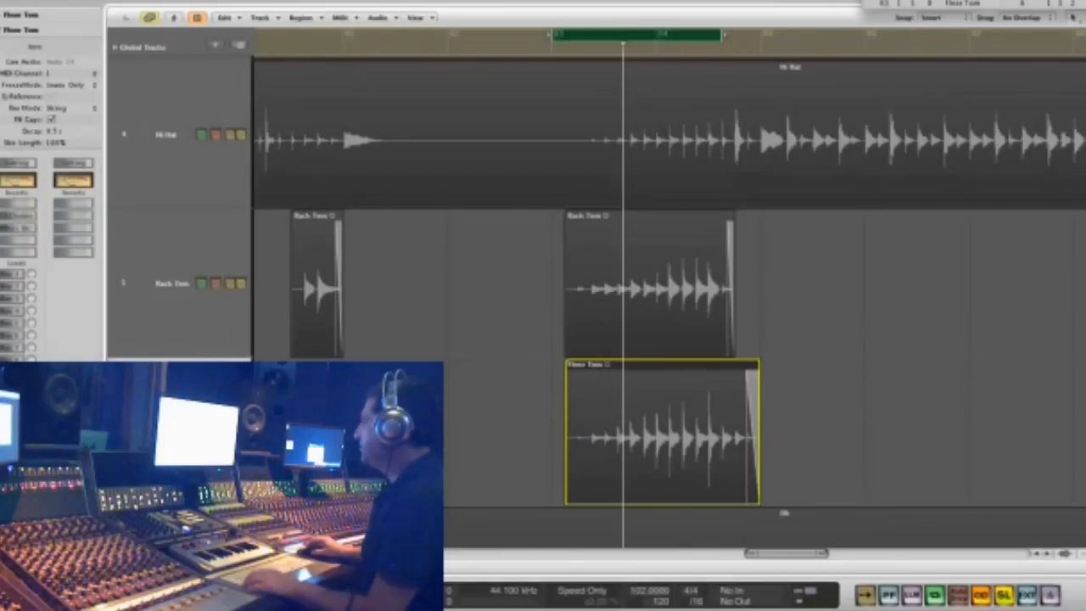
pyautogui.press('space')
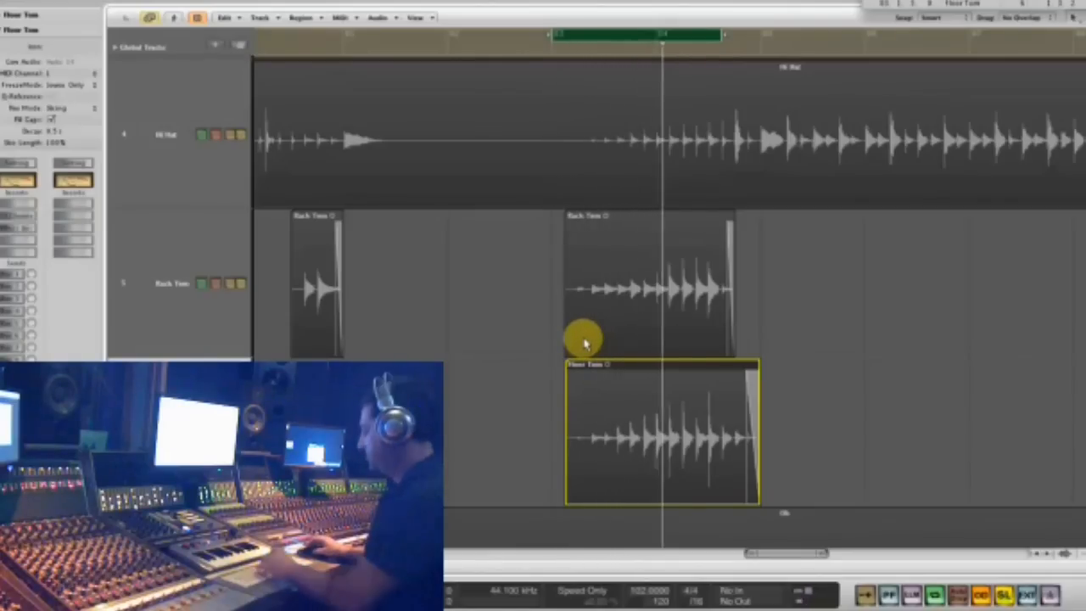
# - Play the last fill from bar 83 to hear the Rack Tom and Floor Tom regions together
pyautogui.hotkey('ctrl', 'Left')
pyautogui.hotkey('ctrl', 'Left')
pyautogui.hotkey('ctrl', 'Left')
pyautogui.hotkey('ctrl', 'Left')
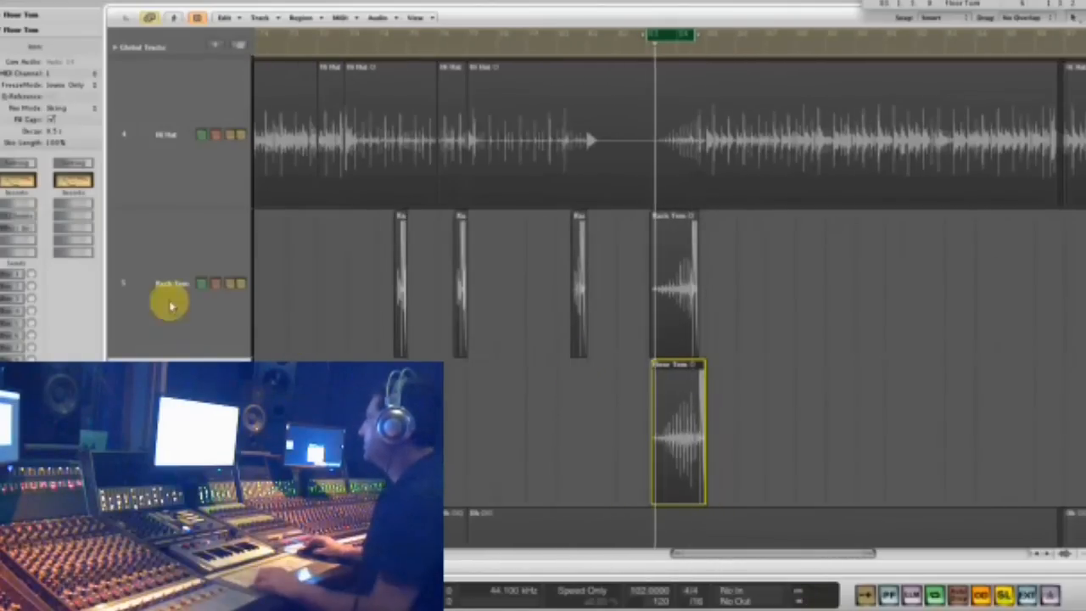
pyautogui.press('space')
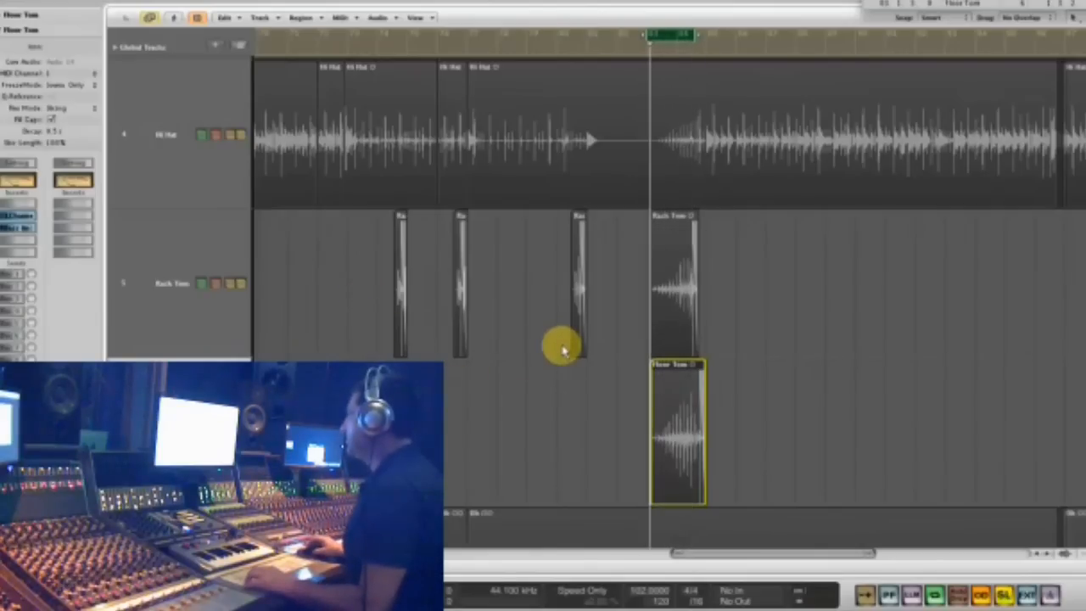
pyautogui.click(199, 341)
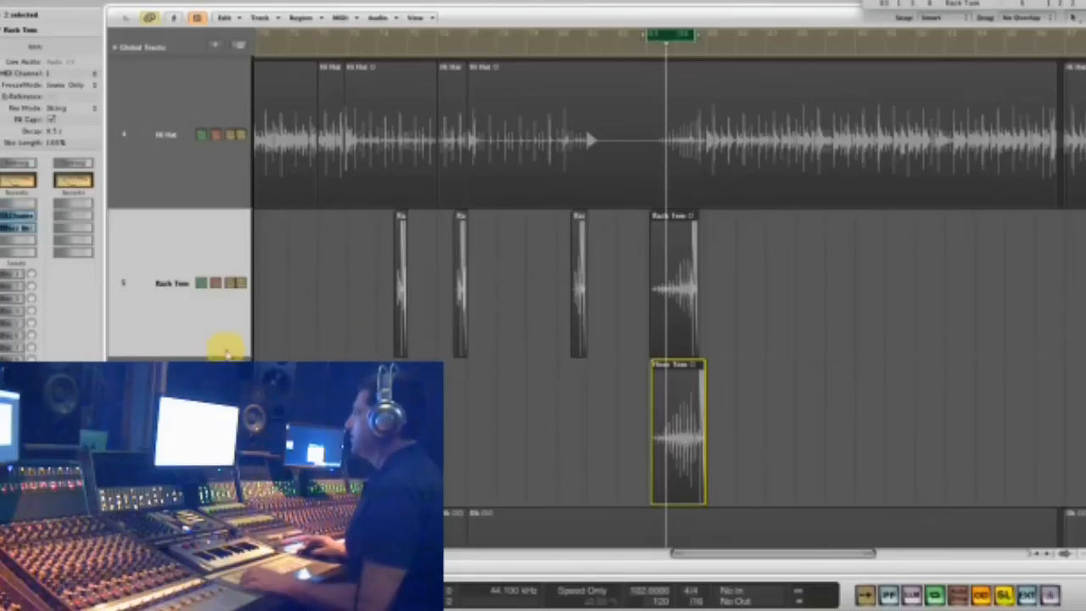
pyautogui.press('space')
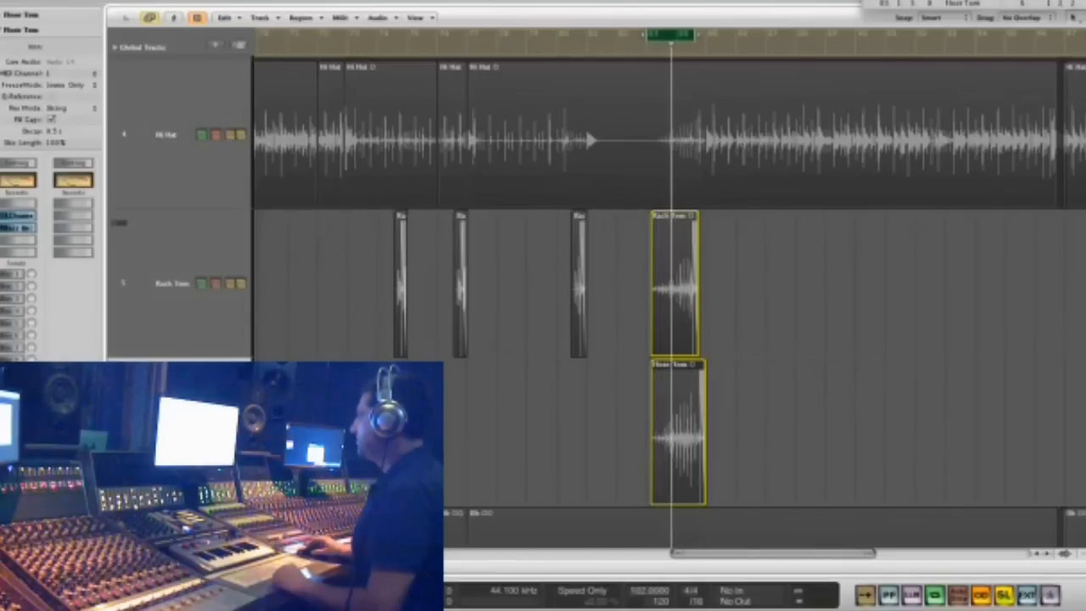
pyautogui.click(200, 282)
pyautogui.press('space')
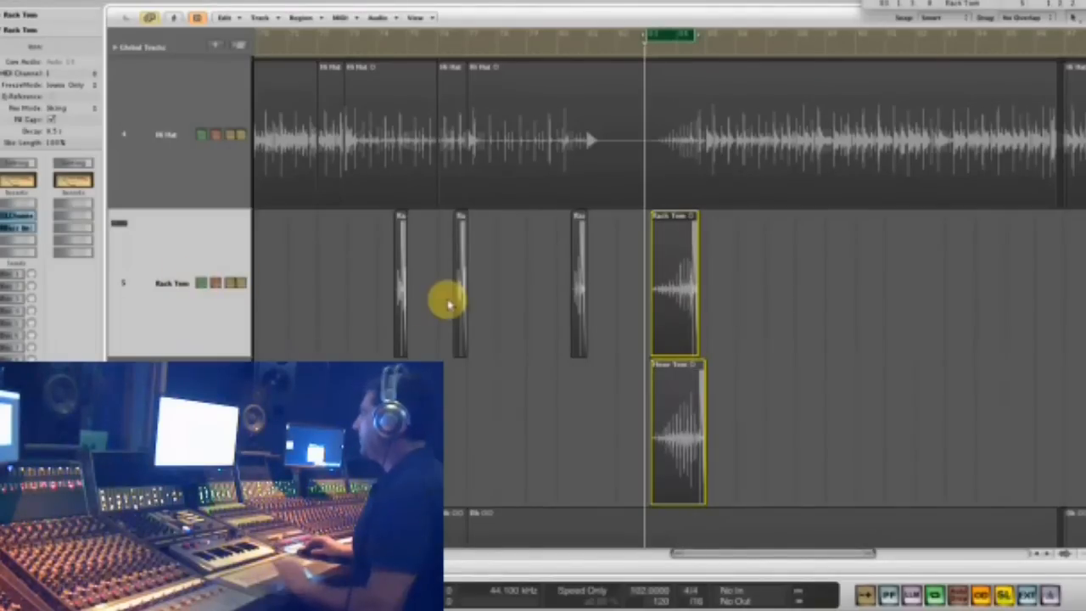
# - Select the two Rack Tom regions leading into bars 75 and 77 and play the first one
pyautogui.moveTo(370, 351); pyautogui.dragTo(366, 348)
pyautogui.moveTo(338, 176); pyautogui.dragTo(877, 128)
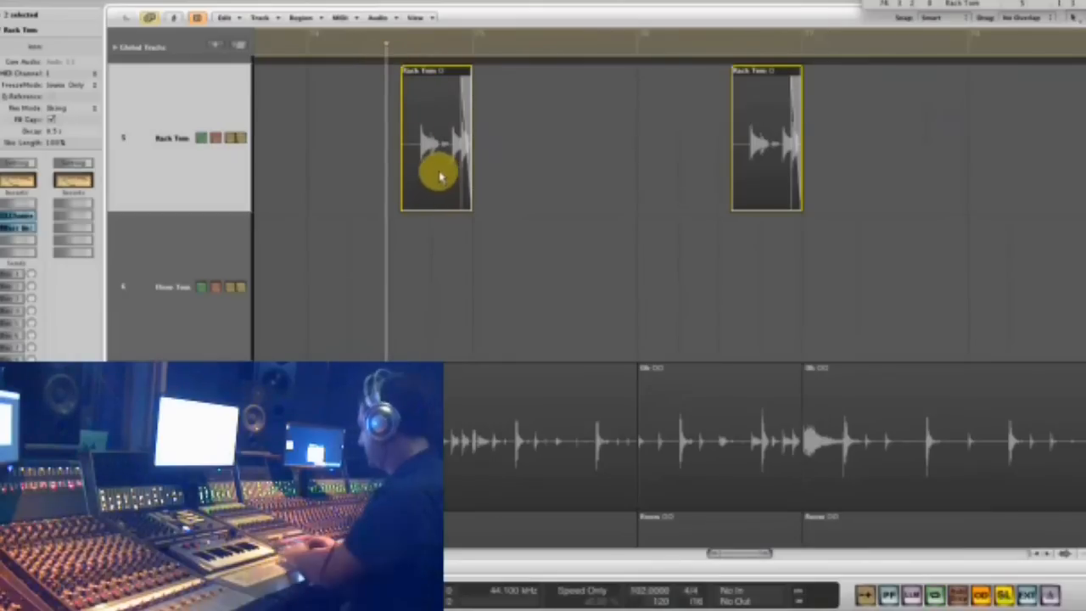
pyautogui.press('space')
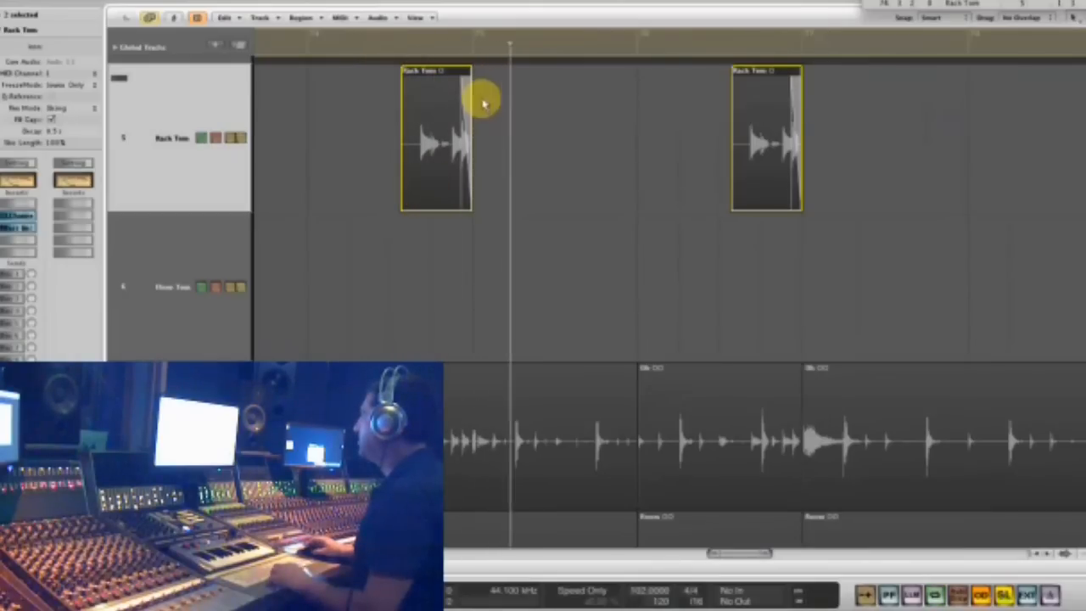
# - Extend the end of the Rack Tom region leading into bar 75 slightly past the bar line and shorten its fade-out
pyautogui.moveTo(497, 120); pyautogui.dragTo(427, 129)
pyautogui.click(821, 204)
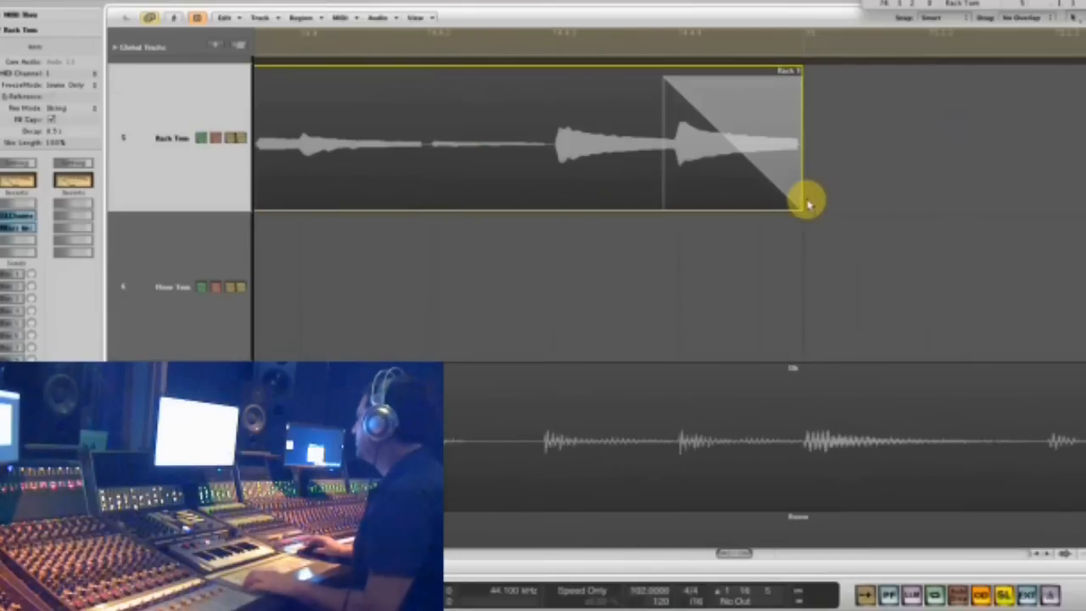
pyautogui.moveTo(801, 204); pyautogui.dragTo(930, 201)
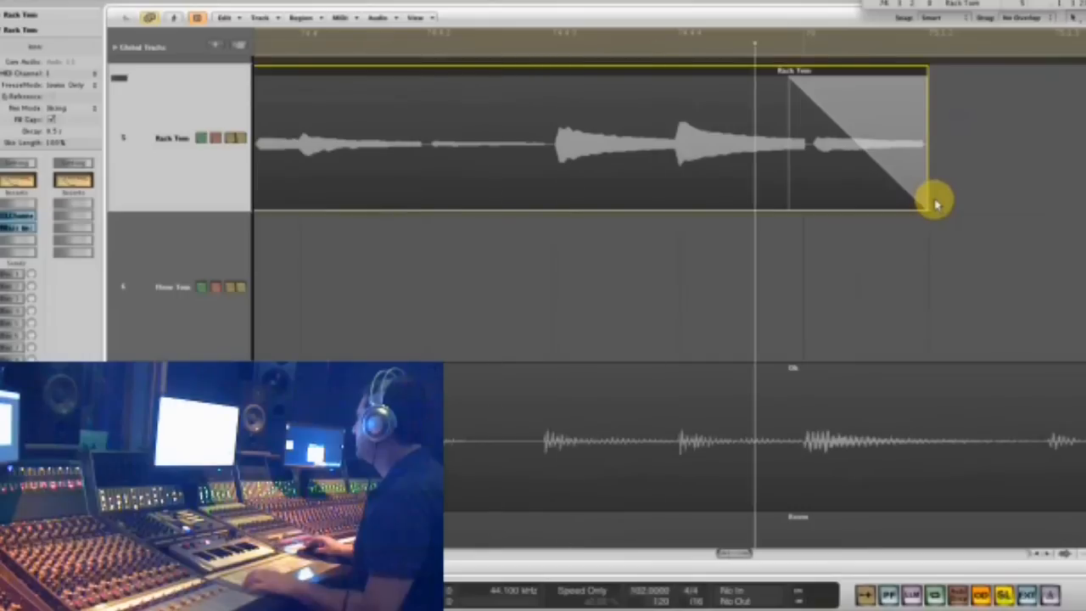
pyautogui.moveTo(927, 208); pyautogui.dragTo(905, 210)
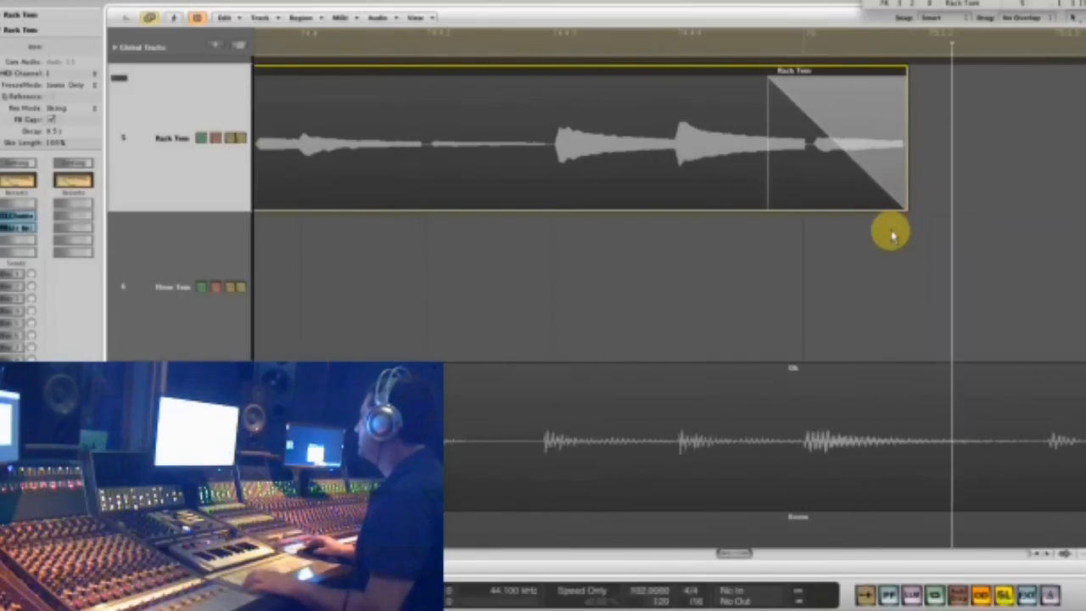
pyautogui.moveTo(910, 206); pyautogui.dragTo(817, 193)
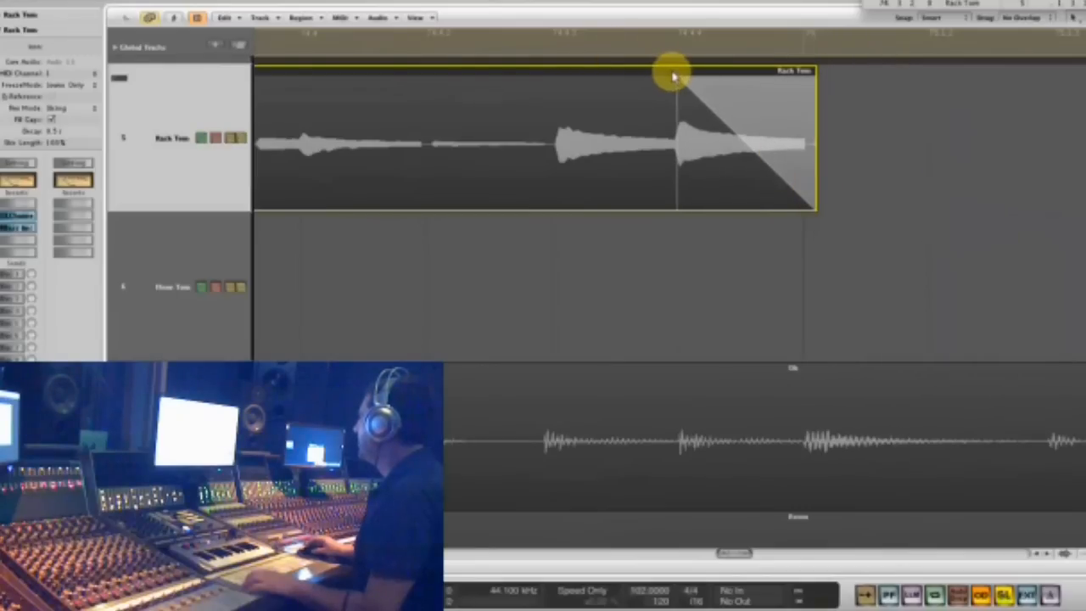
pyautogui.moveTo(678, 77); pyautogui.dragTo(774, 83)
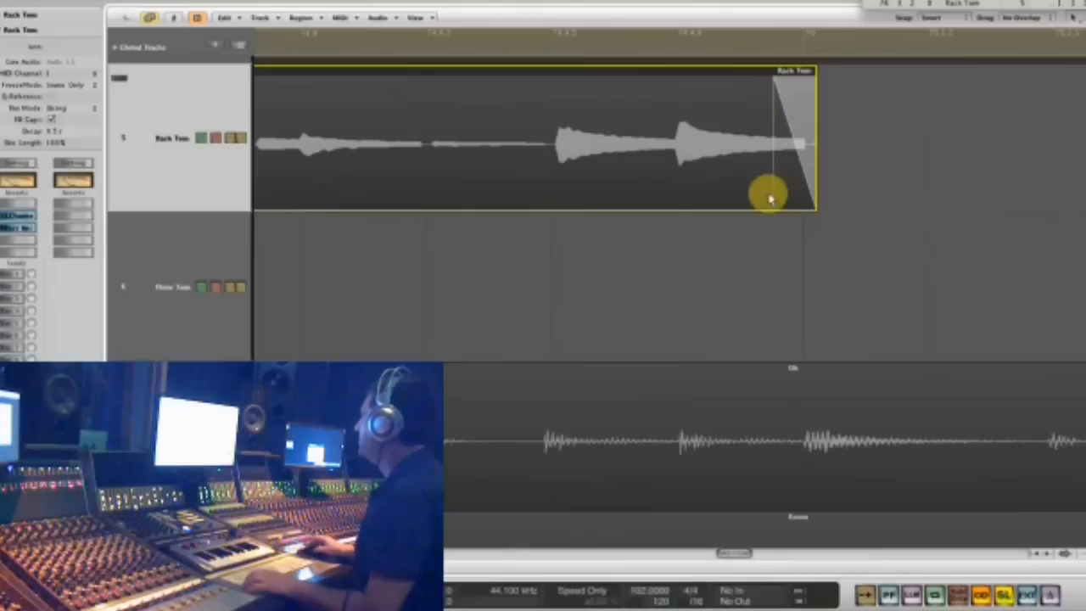
pyautogui.press('space')
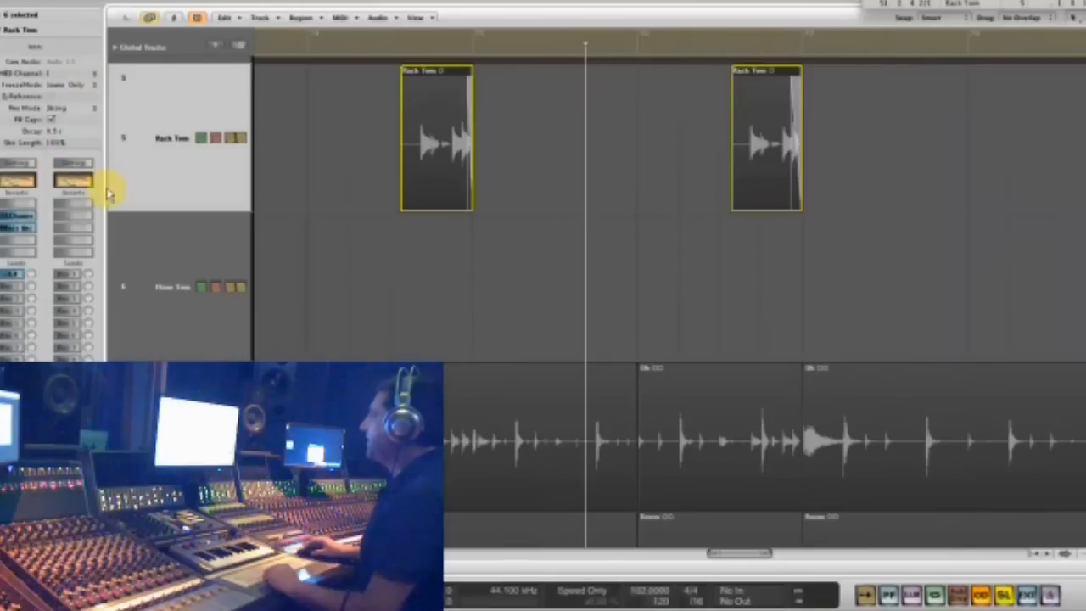
# - Insert the Waves IR1 mono-to-stereo reverb on Aux 1 and move its window below the Rack Tom regions
pyautogui.click(59, 246)
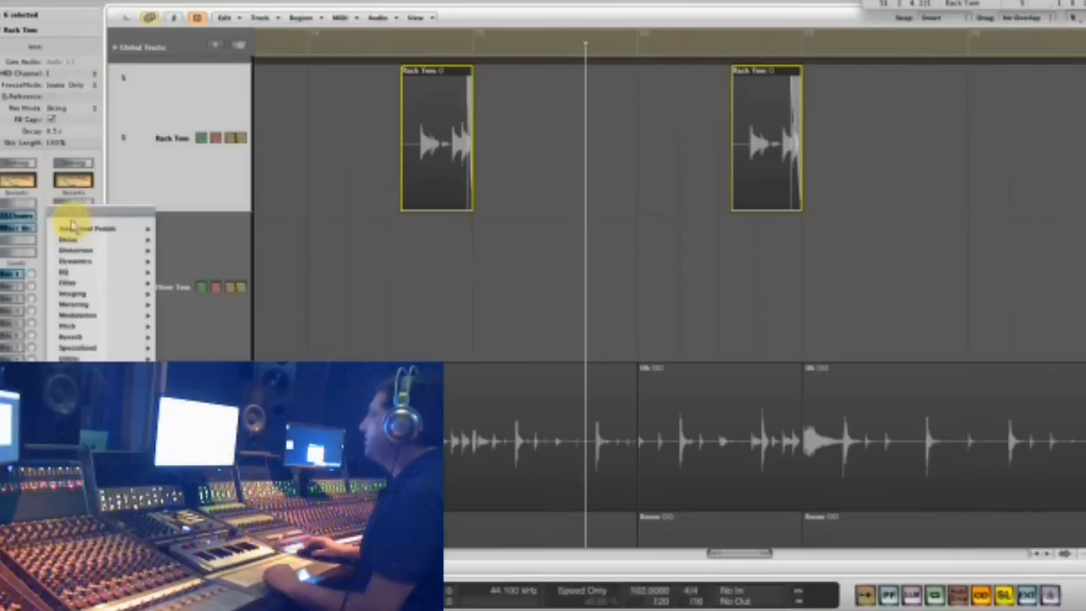
pyautogui.moveTo(190, 424)
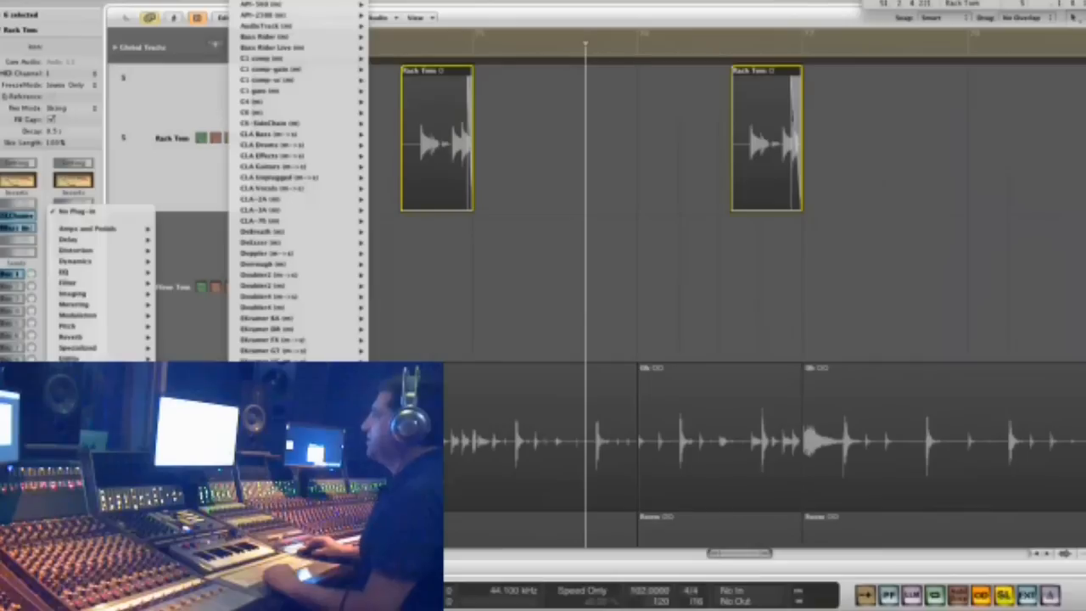
pyautogui.scroll(-5, 297, 407)
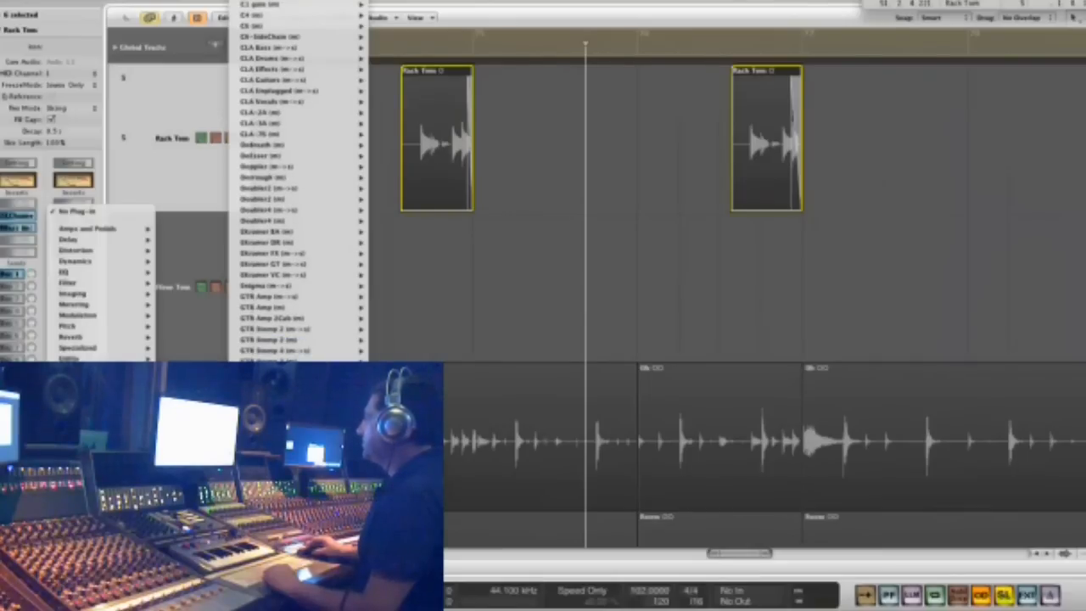
pyautogui.click(434, 382)
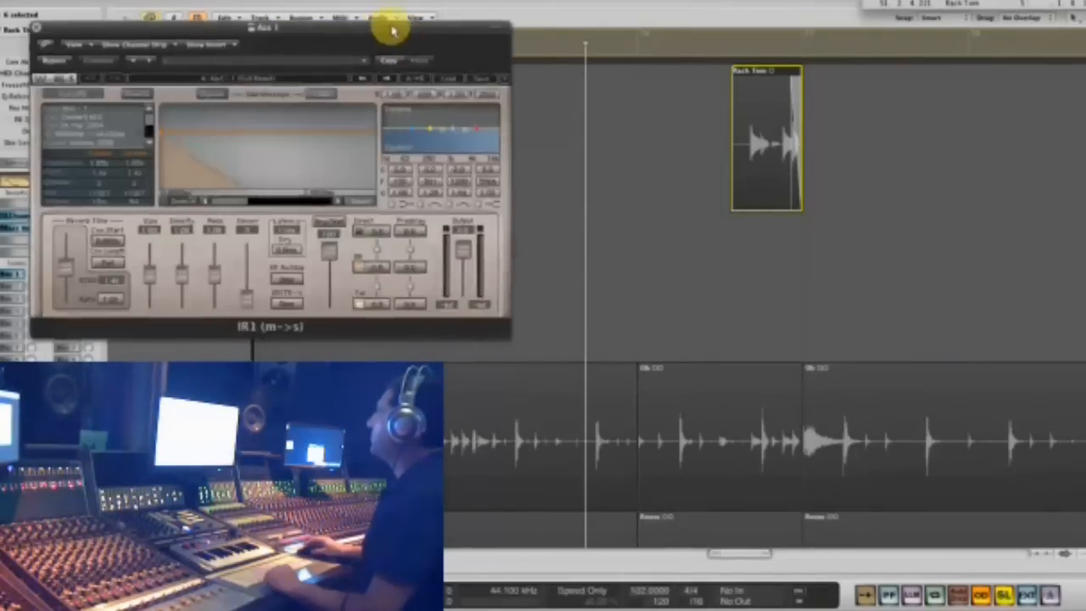
pyautogui.moveTo(381, 25); pyautogui.dragTo(619, 235)
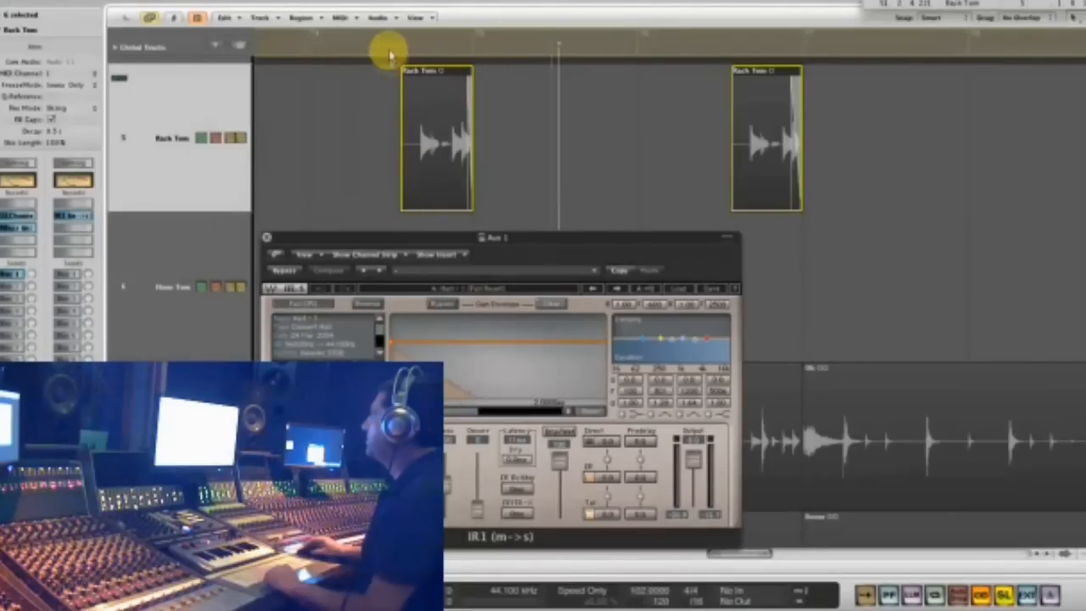
# - Cycle playback over the Rack Tom region leading into bar 75 and extend the cycle past the bar line
pyautogui.moveTo(515, 50); pyautogui.dragTo(481, 57)
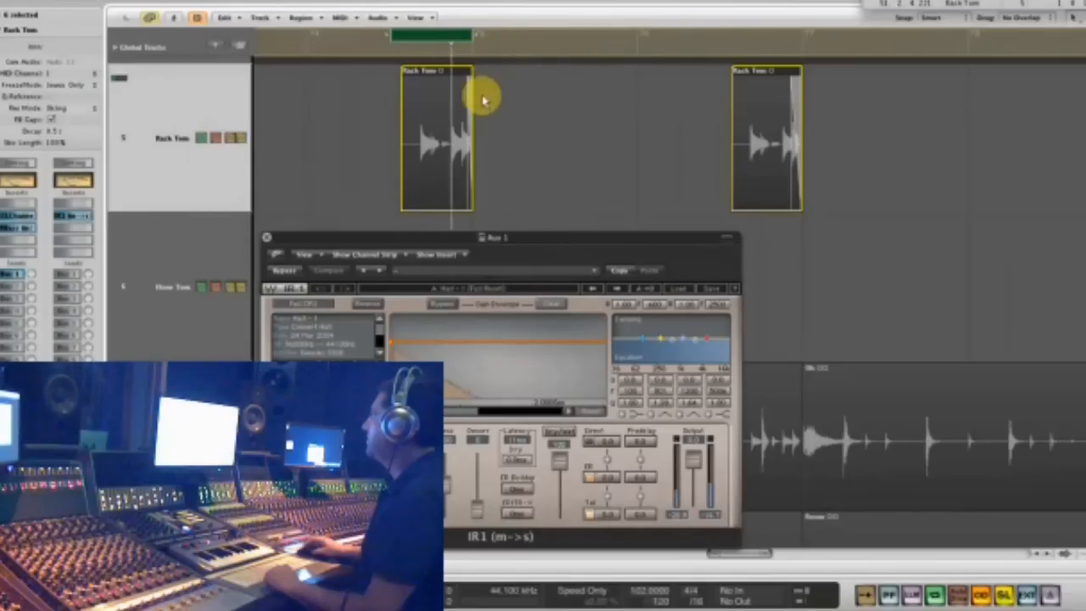
pyautogui.moveTo(475, 39); pyautogui.dragTo(521, 40)
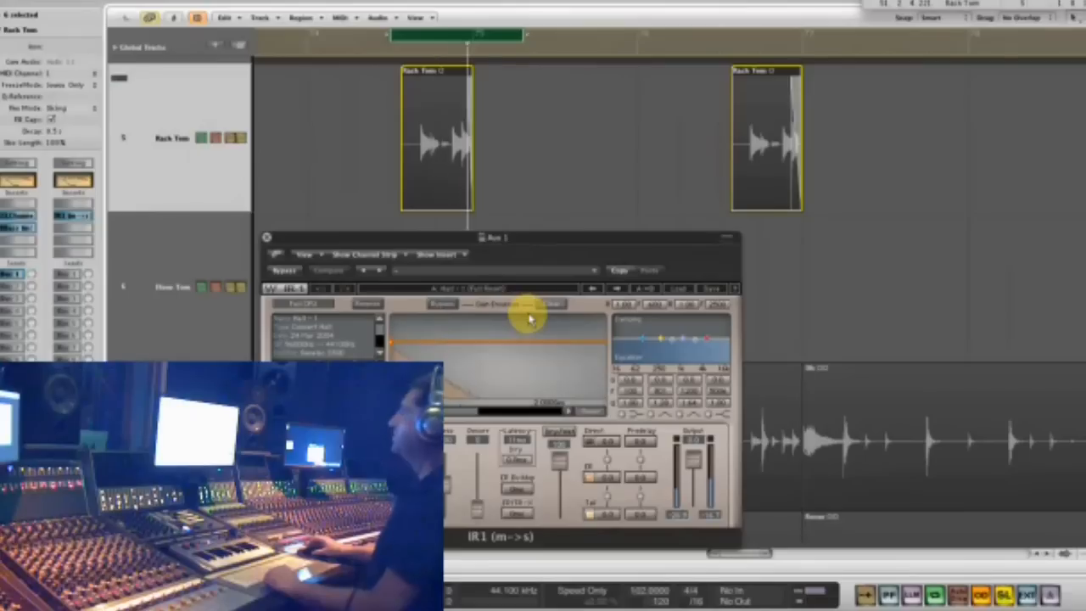
pyautogui.press('space')
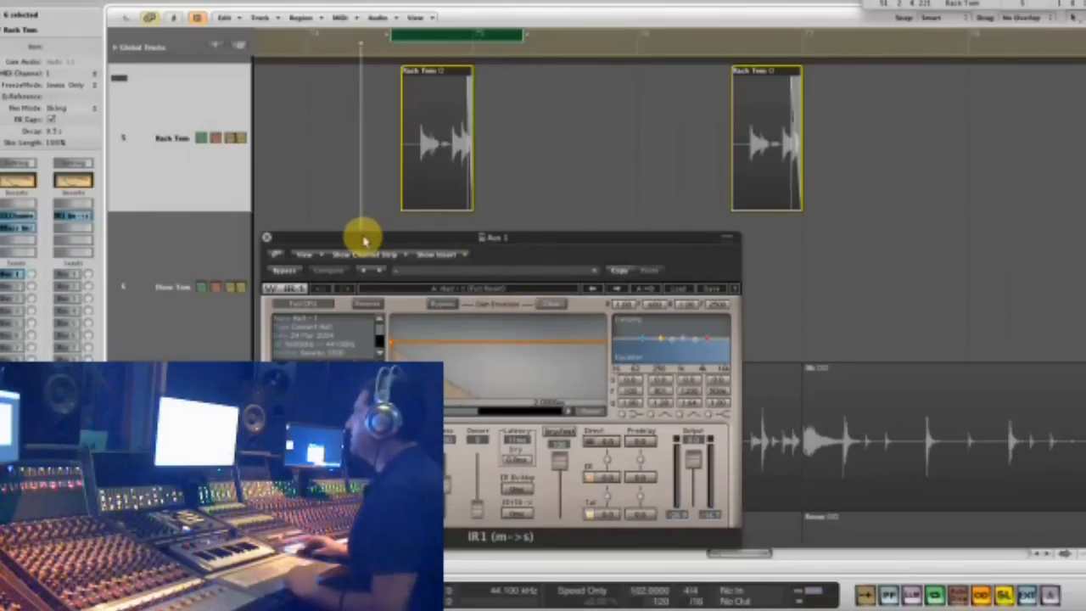
# - Raise the IR1 reverb's predelay settings and lower its resonance while the first Rack Tom region cycles, keeping the plug-in window clear of it
pyautogui.moveTo(362, 240); pyautogui.dragTo(356, 197)
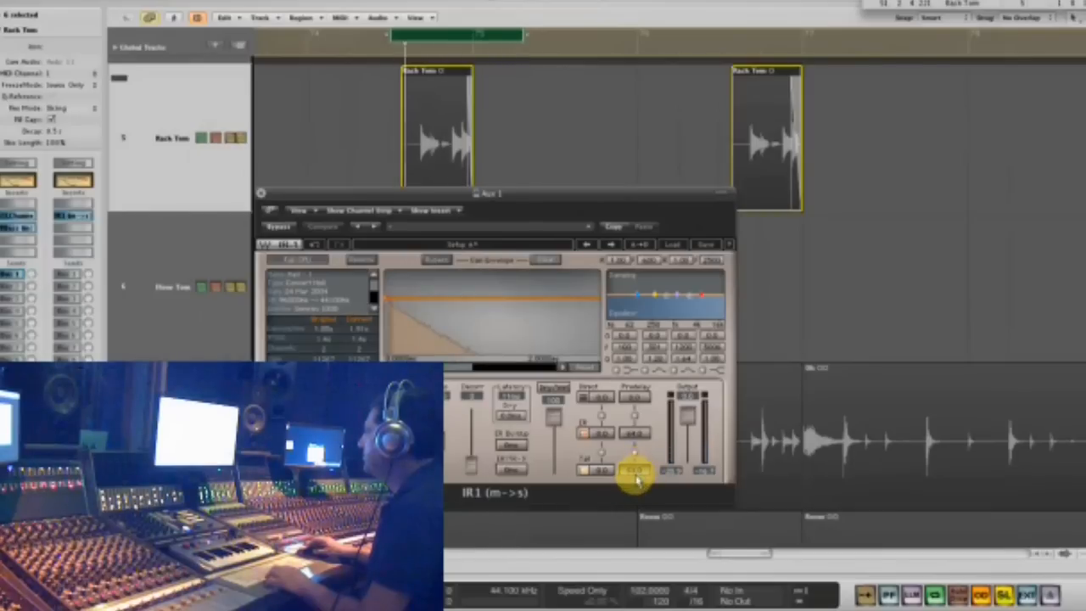
pyautogui.moveTo(537, 199); pyautogui.dragTo(789, 122)
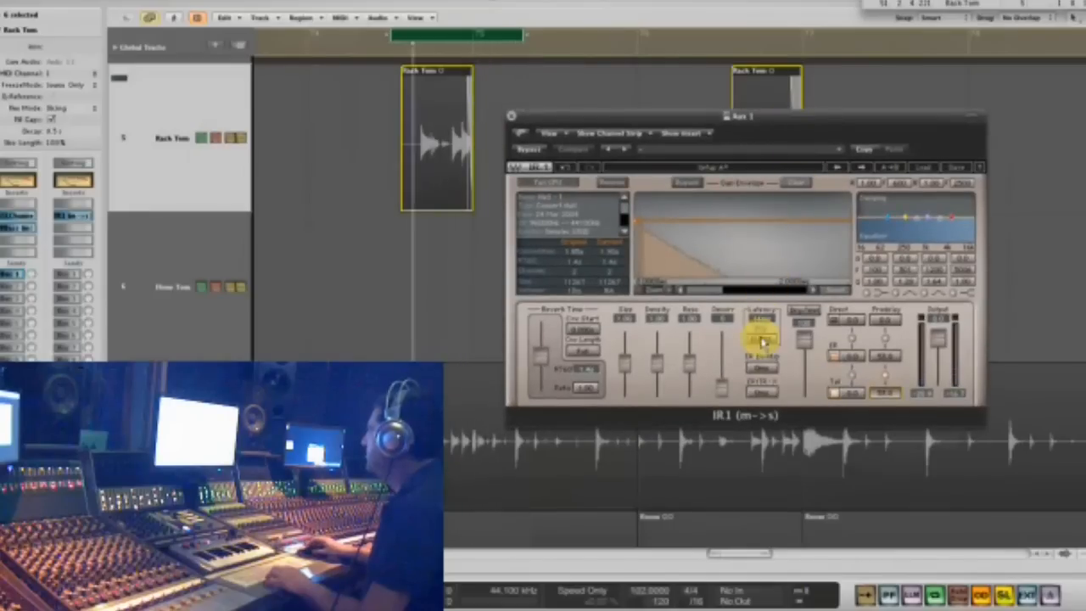
pyautogui.click(762, 383)
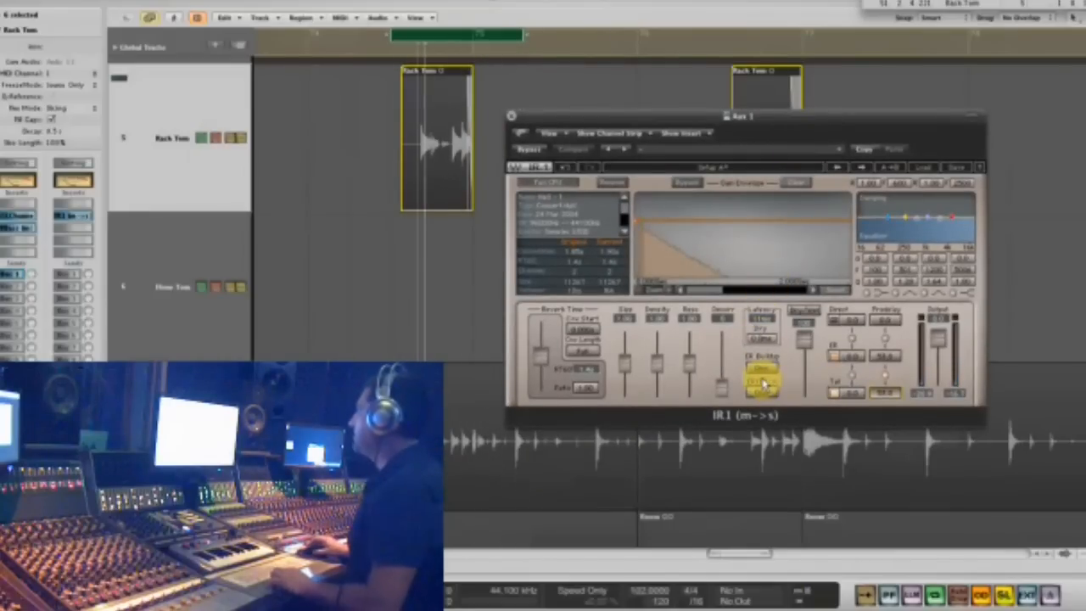
pyautogui.moveTo(693, 117); pyautogui.dragTo(780, 128)
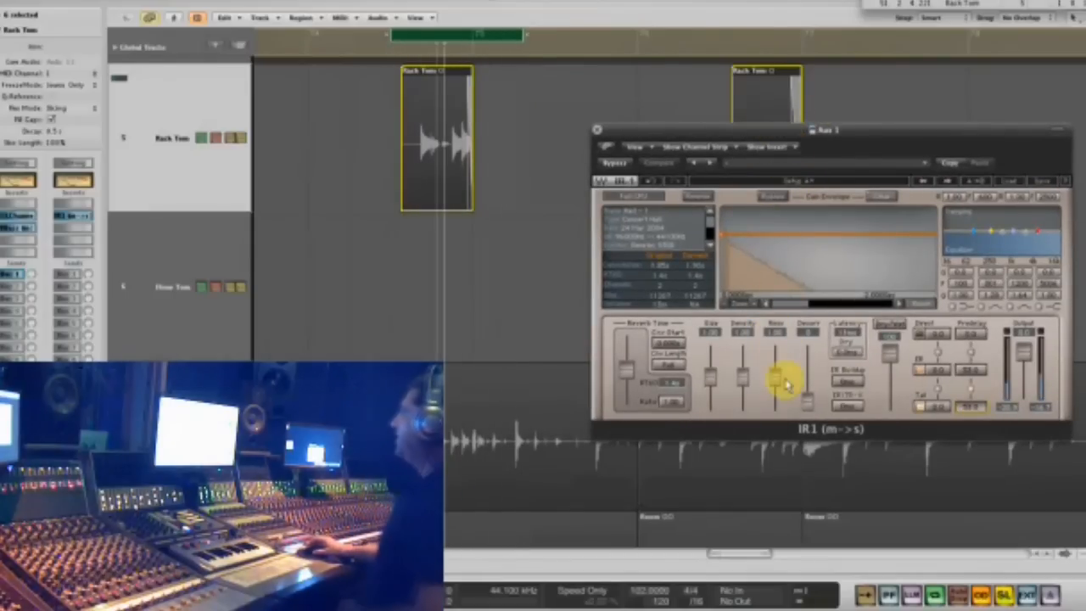
pyautogui.press('space')
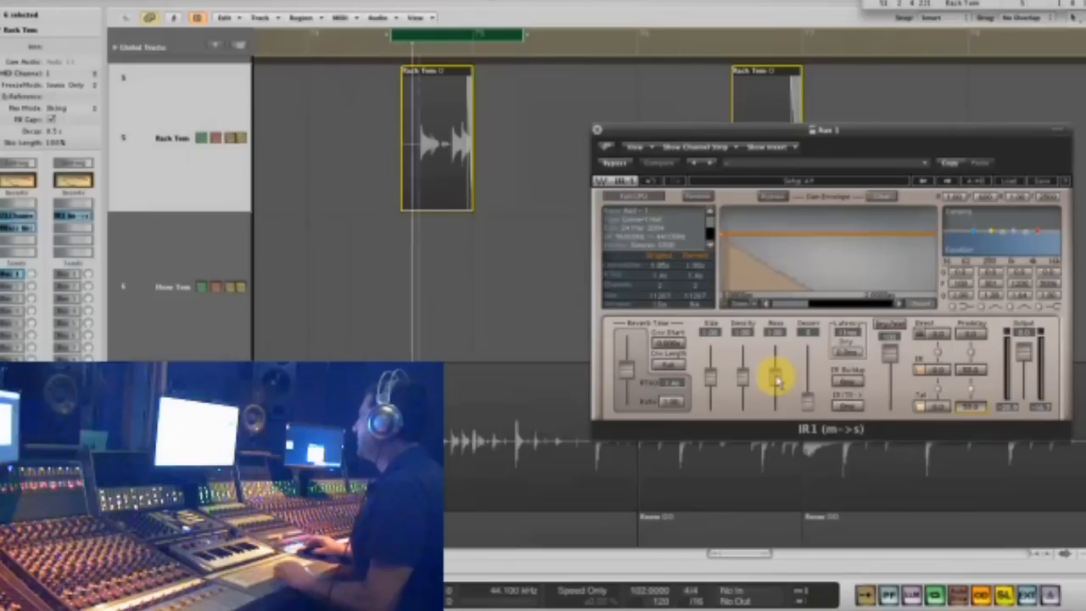
pyautogui.moveTo(776, 380); pyautogui.dragTo(776, 410)
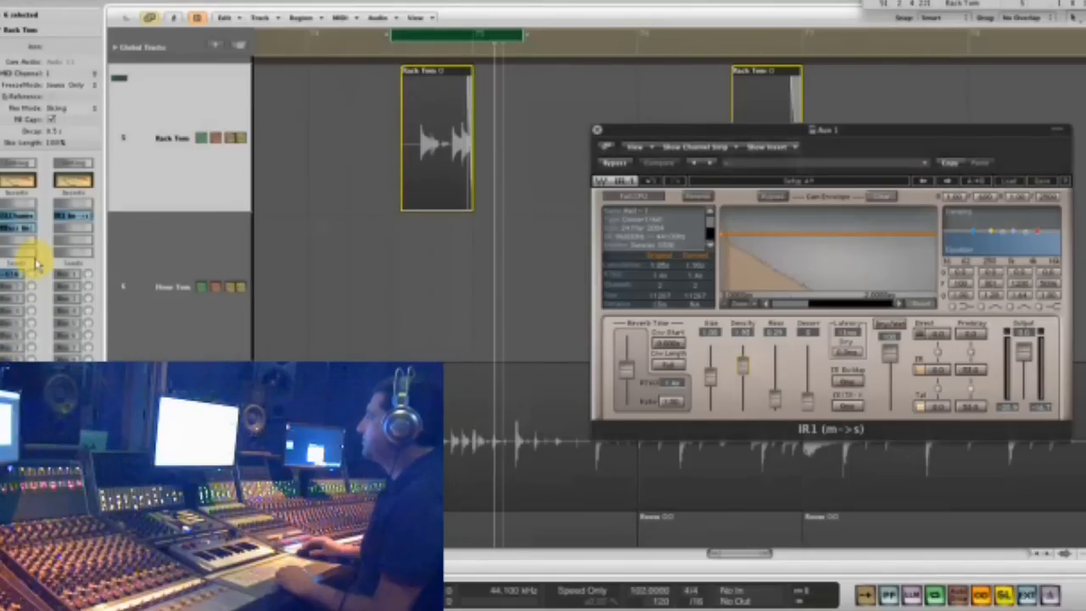
# - Select the Floor Tom track and cycle playback over its long region near bar 84, with the IR1 window moved out of the way
pyautogui.click(166, 261)
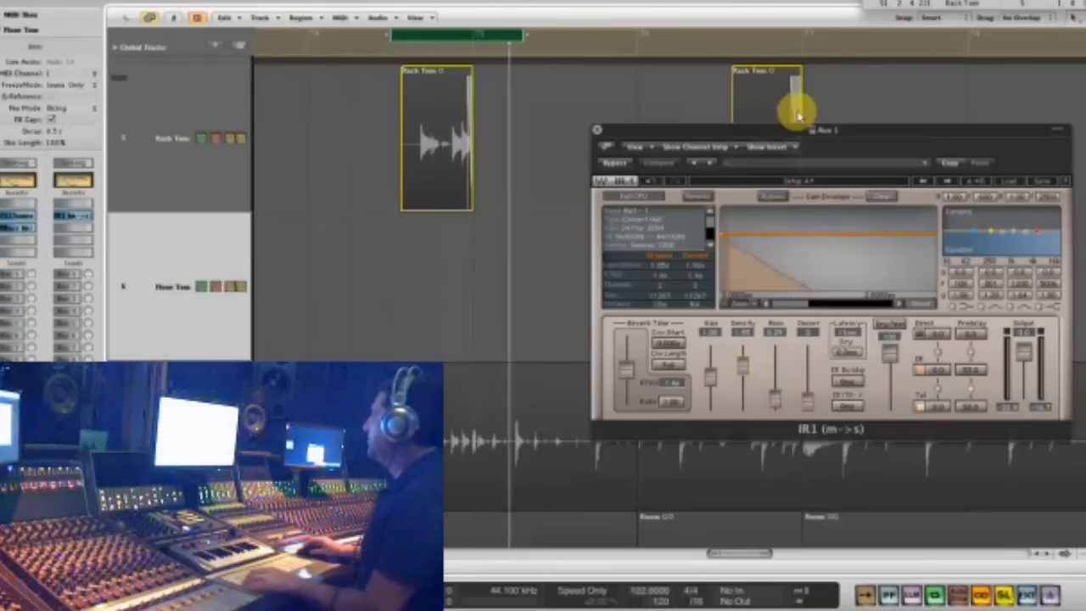
pyautogui.moveTo(780, 123); pyautogui.dragTo(744, 344)
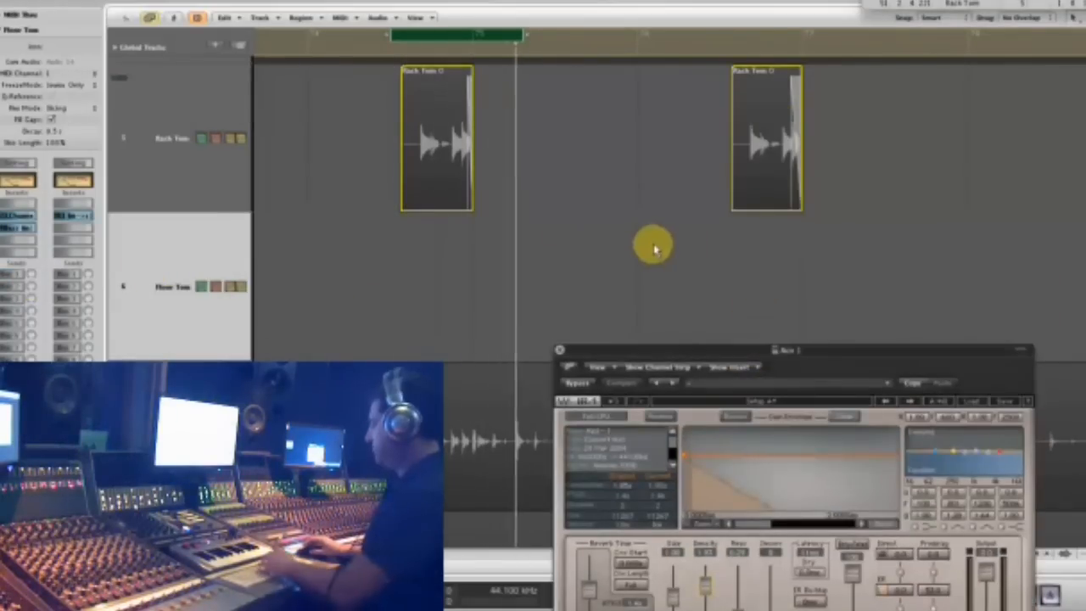
pyautogui.hotkey('ctrl', 'Left')
pyautogui.hotkey('ctrl', 'Left')
pyautogui.hotkey('ctrl', 'Left')
pyautogui.hotkey('ctrl', 'Left')
pyautogui.hotkey('ctrl', 'Left')
pyautogui.hotkey('ctrl', 'Left')
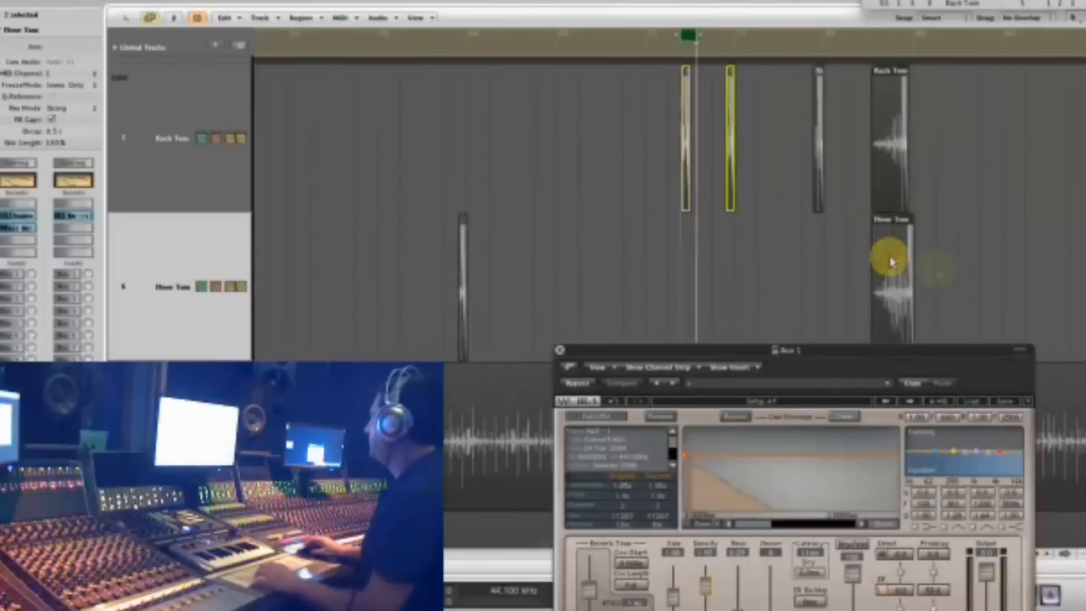
pyautogui.click(894, 293)
pyautogui.click(897, 299)
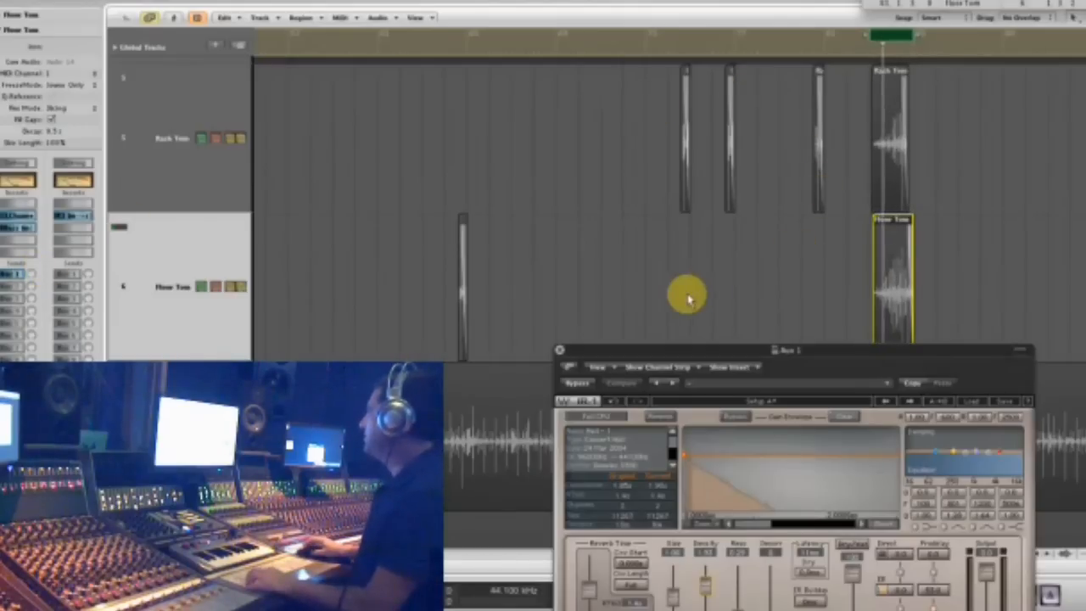
# - Close the IR1 reverb window and show the whole drum arrangement
pyautogui.hotkey('ctrl', 'Right')
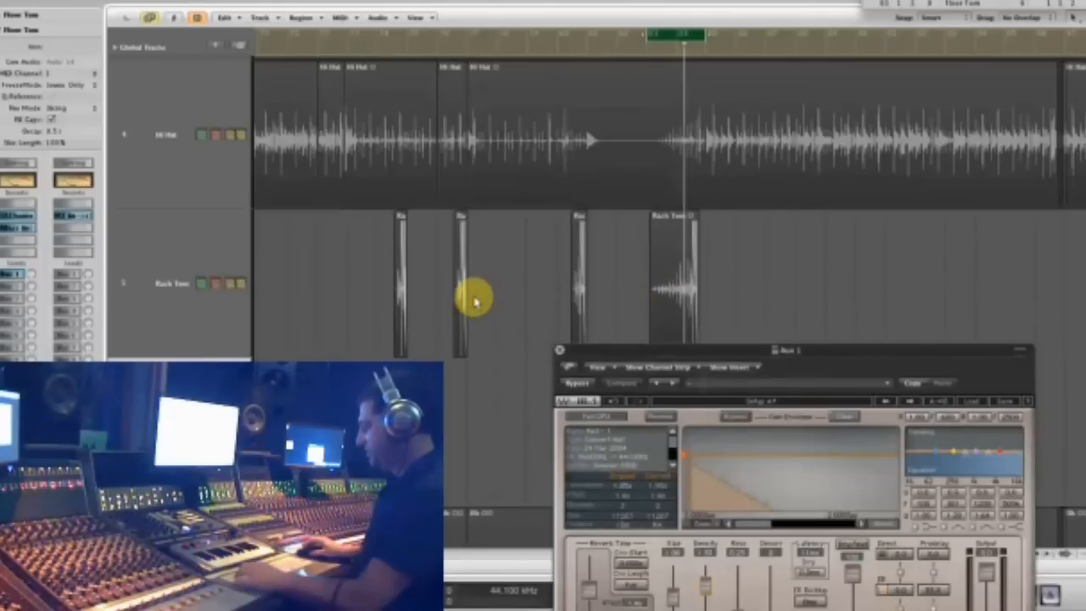
pyautogui.keyDown('ctrl'); pyautogui.keyDown('alt'); pyautogui.click(826, 260); pyautogui.keyUp('alt'); pyautogui.keyUp('ctrl')
pyautogui.click(681, 317)
pyautogui.keyDown('ctrl'); pyautogui.keyDown('alt'); pyautogui.click(655, 312); pyautogui.keyUp('alt'); pyautogui.keyUp('ctrl')
pyautogui.click(559, 349)
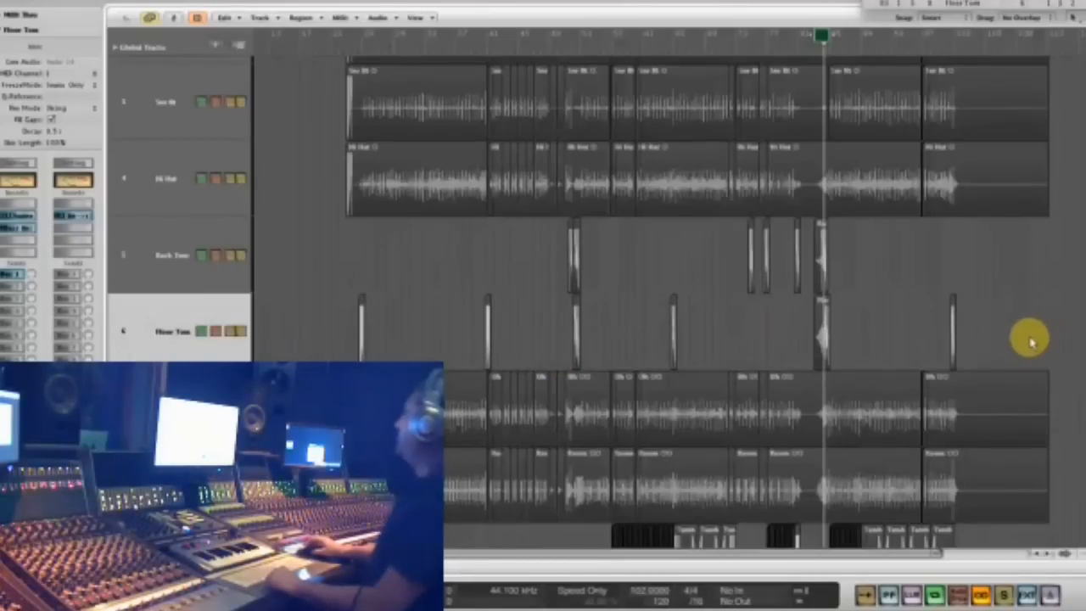
# - Set the cycle range to about bars 63 to 70, then solo and play the Oh region there
pyautogui.press('Down')
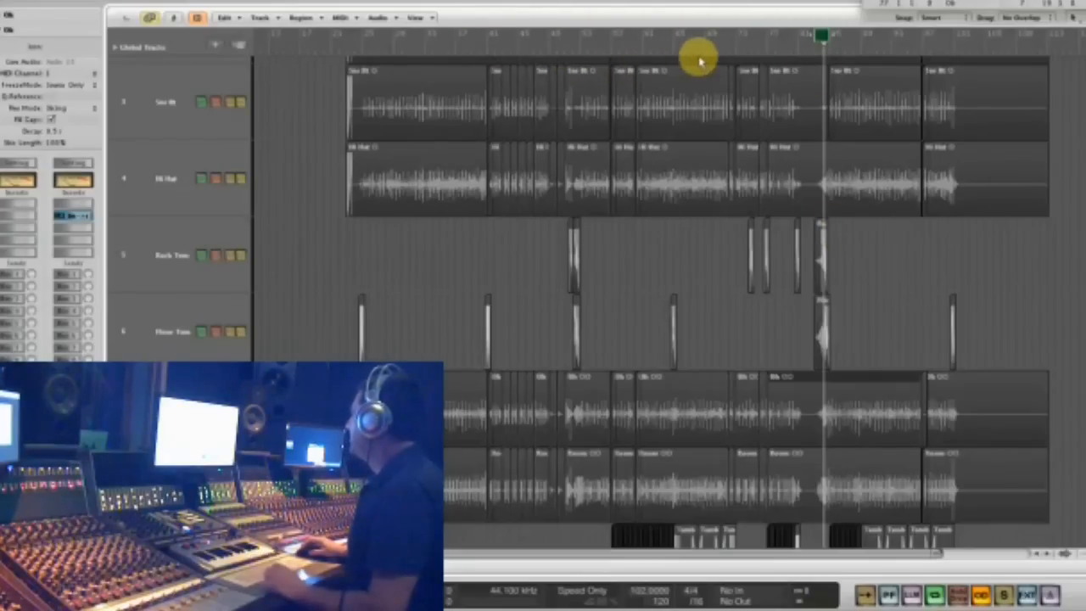
pyautogui.moveTo(659, 34); pyautogui.dragTo(710, 51)
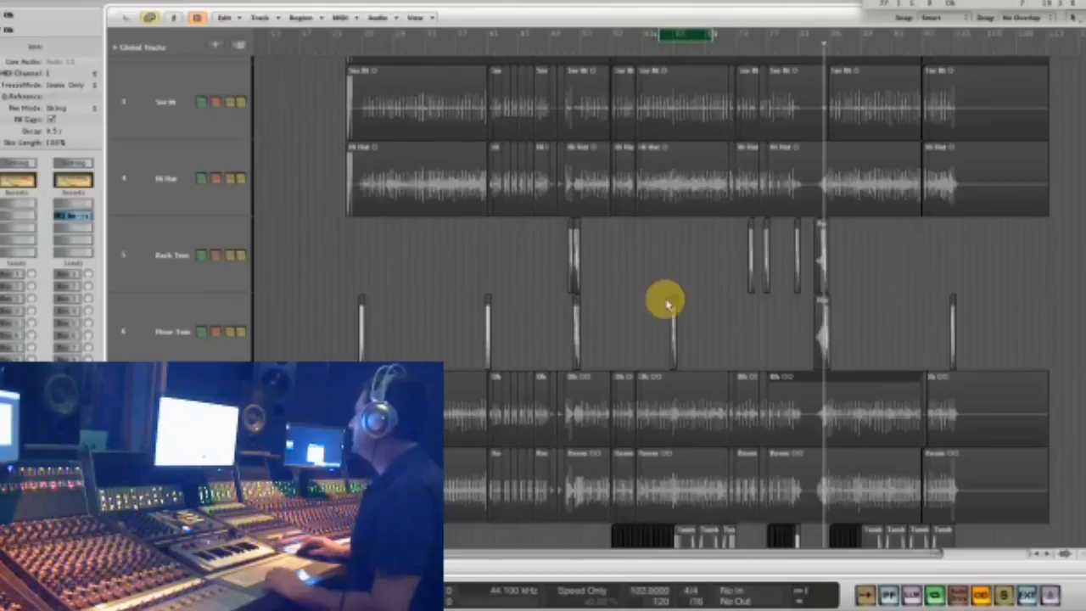
pyautogui.click(658, 420)
pyautogui.press('s')
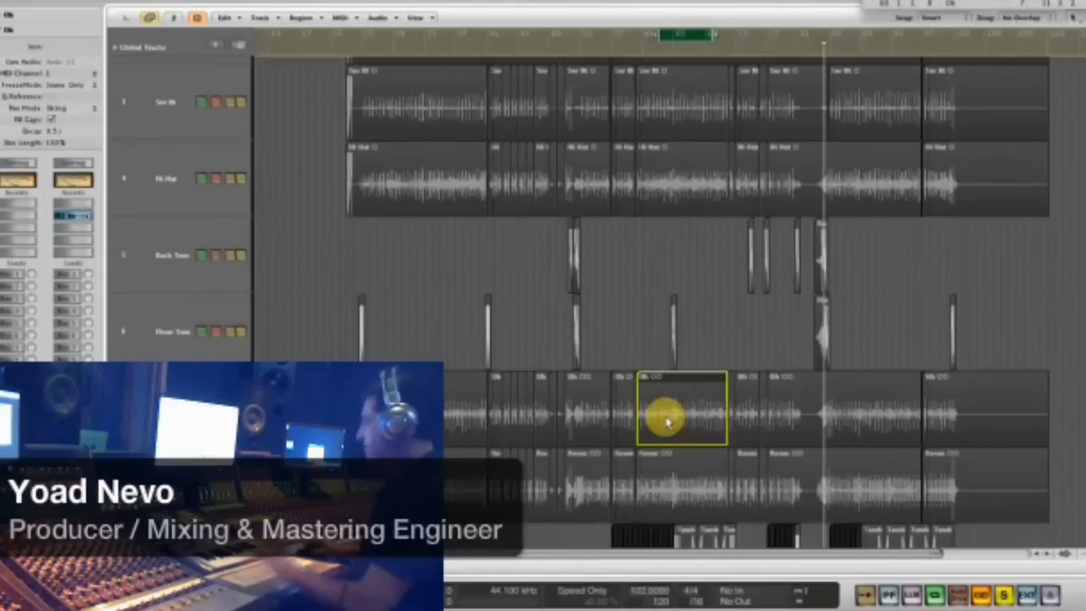
pyautogui.press('space')
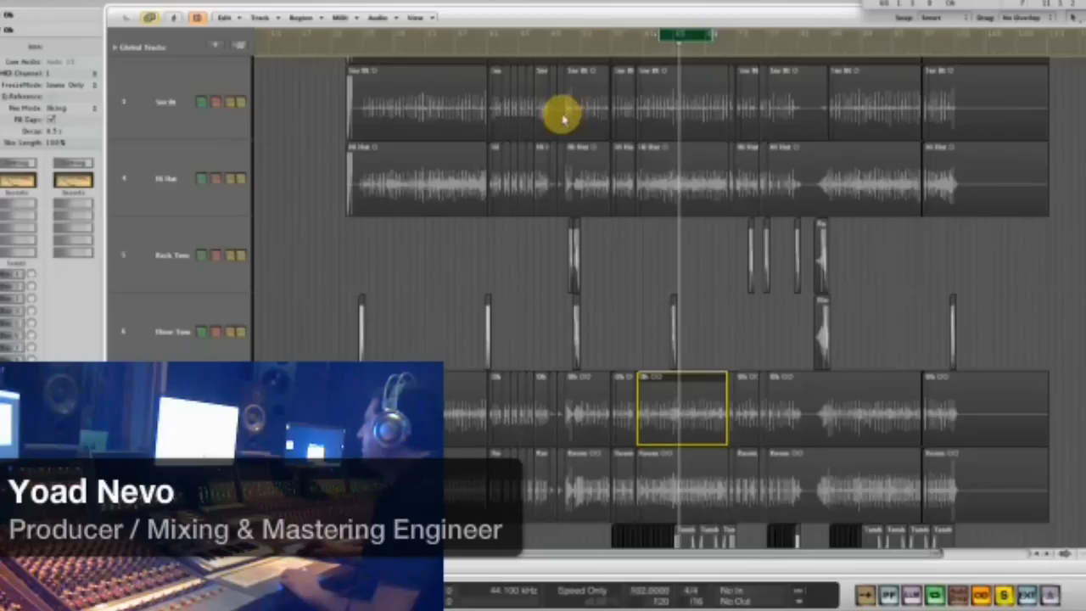
# - Insert the stereo Waves S1 Imager on the Oh track and move its window over the drum regions
pyautogui.click(16, 224)
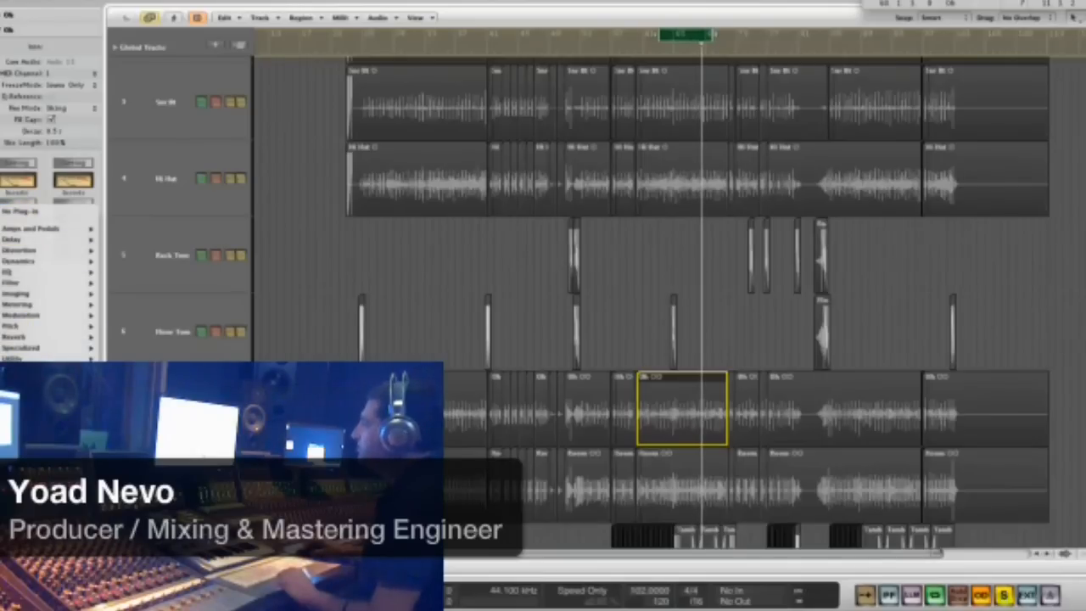
pyautogui.moveTo(140, 388)
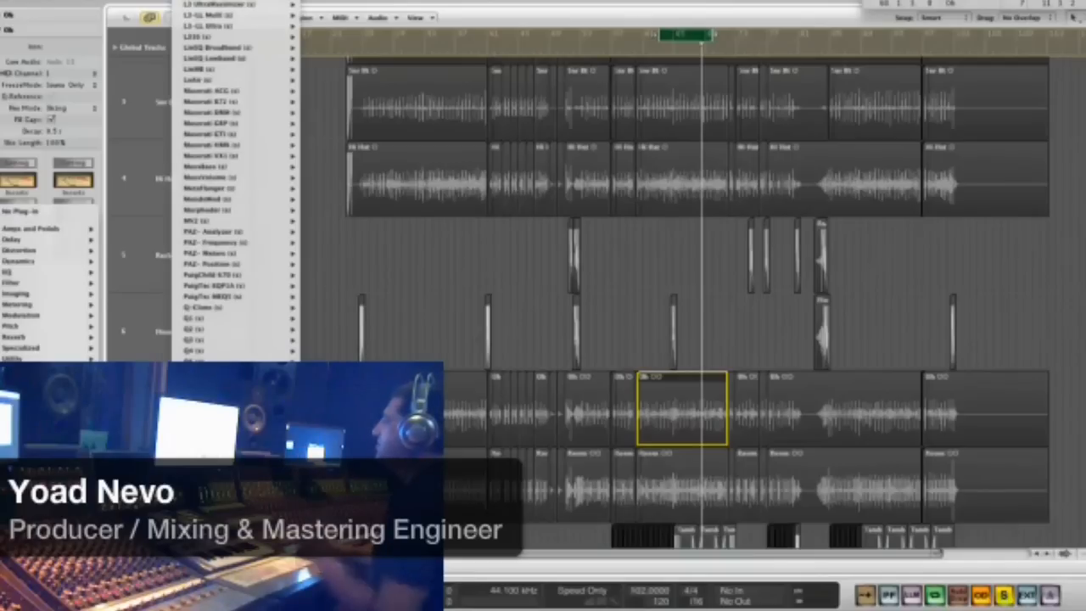
pyautogui.click(331, 484)
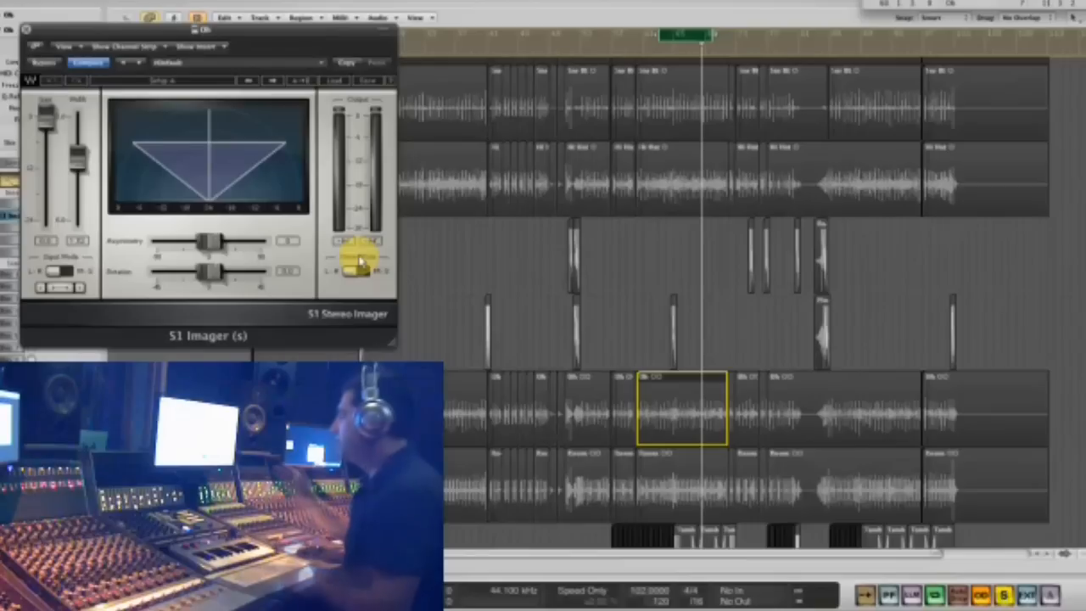
pyautogui.moveTo(286, 29); pyautogui.dragTo(615, 68)
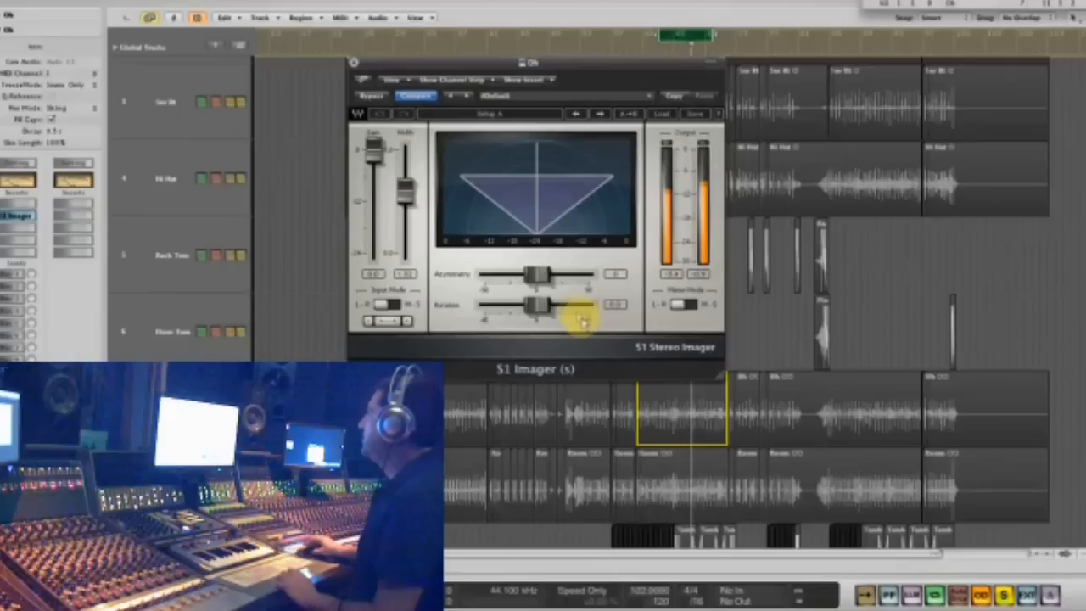
# - Set the S1 Imager's asymmetry to -12 and close its window
pyautogui.moveTo(538, 276)
pyautogui.mouseDown()
pyautogui.moveTo(571, 271)
pyautogui.moveTo(517, 275)
pyautogui.mouseUp()
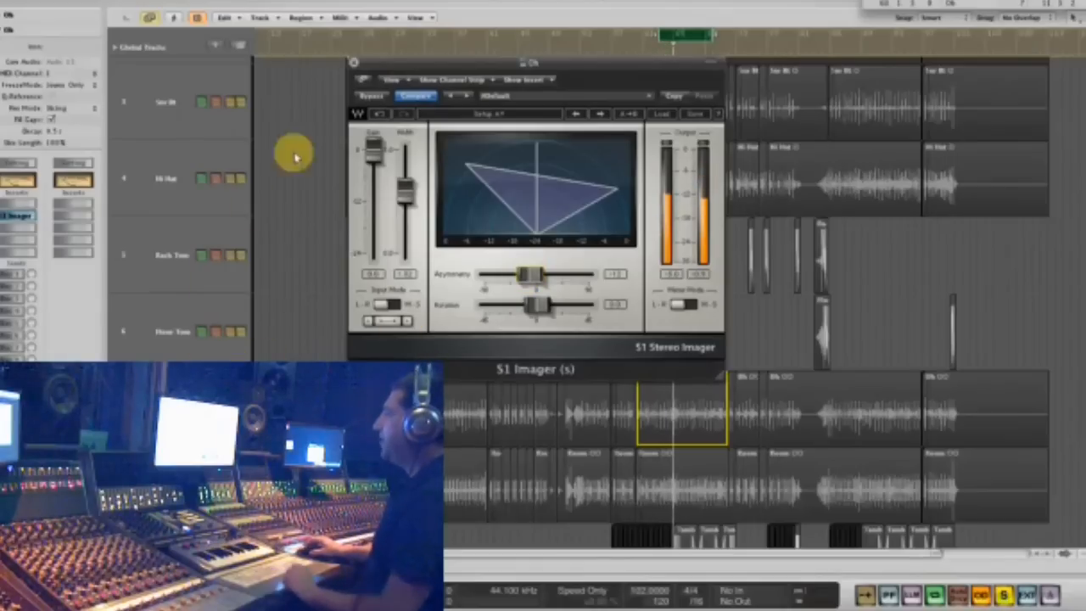
pyautogui.moveTo(399, 70); pyautogui.dragTo(385, 260)
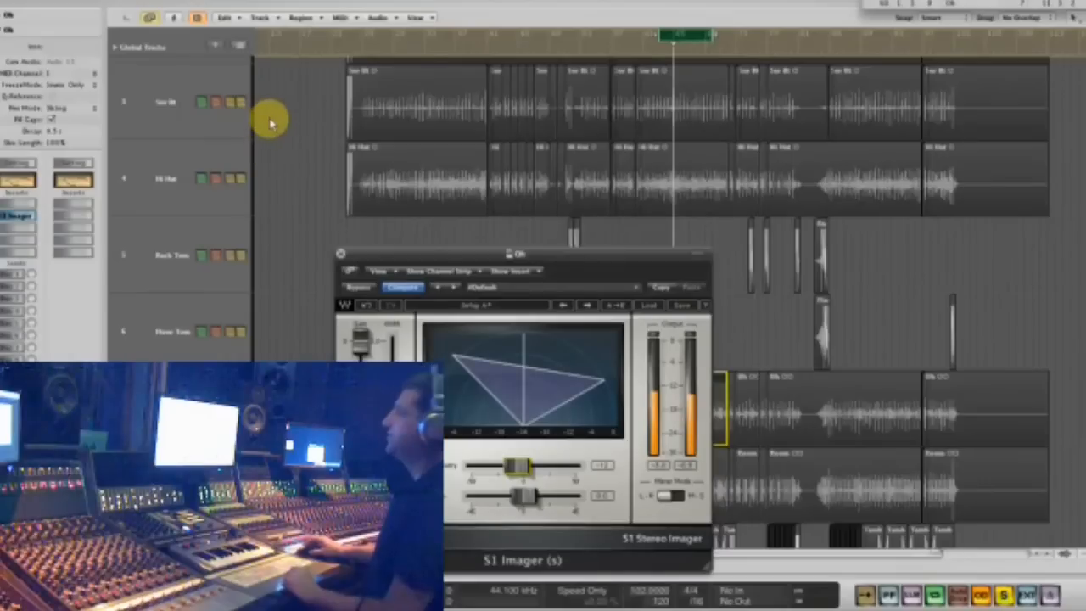
pyautogui.click(340, 255)
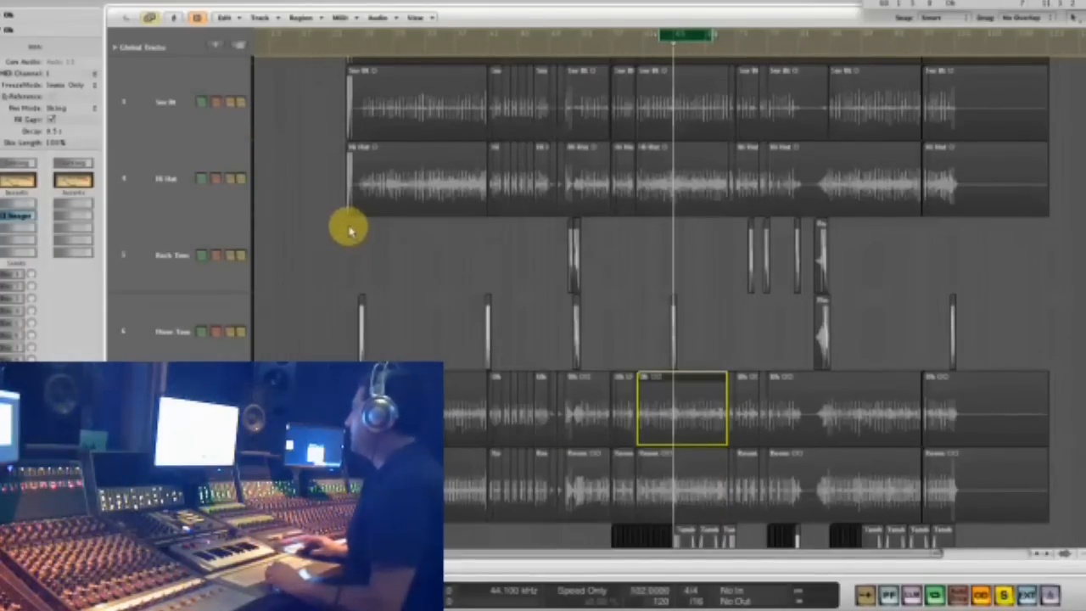
# - Insert the stereo CLA-3A compressor after the S1 Imager on the Oh track and move its window away from the channel strip
pyautogui.scroll(-4, 350, 228)
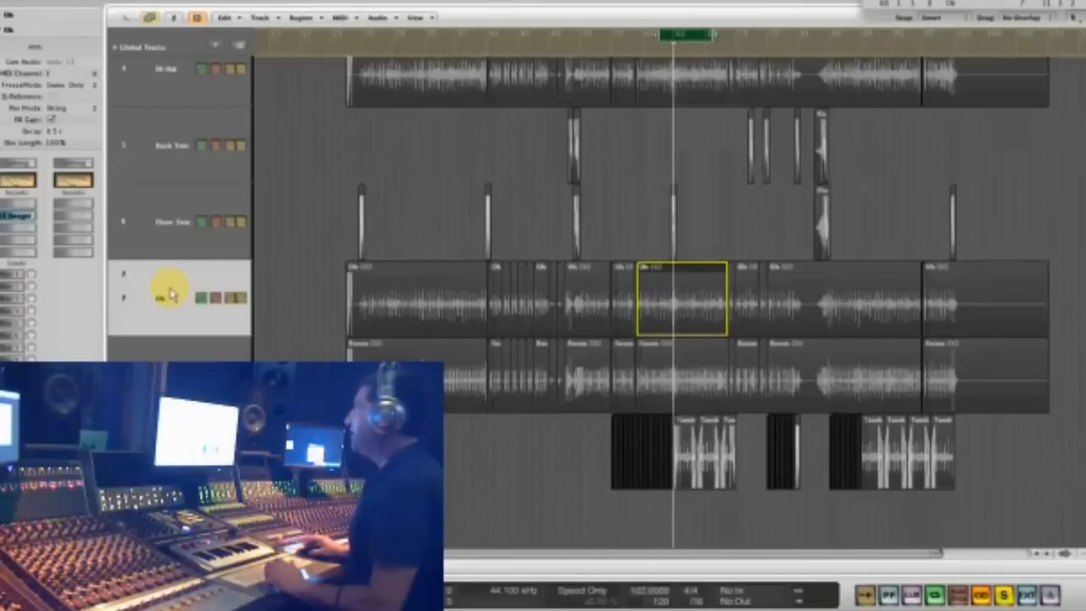
pyautogui.click(17, 235)
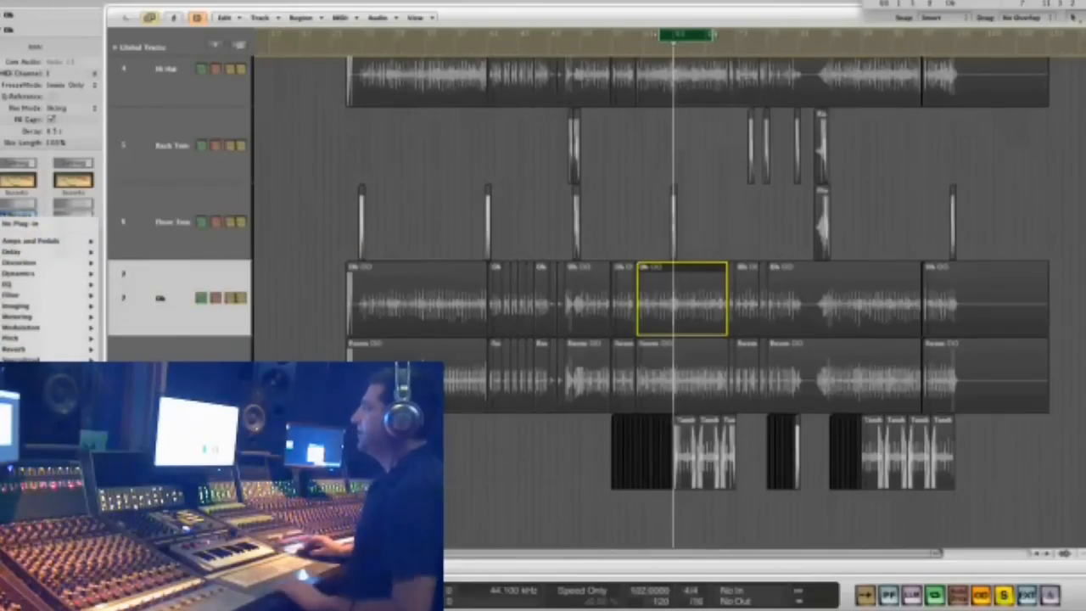
pyautogui.moveTo(43, 358)
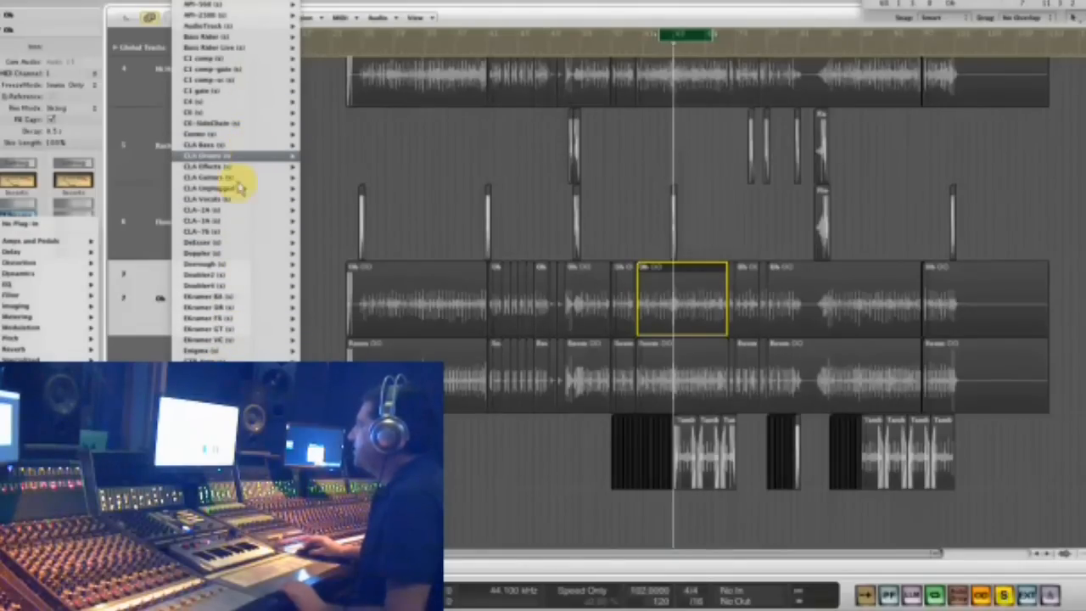
pyautogui.moveTo(243, 188)
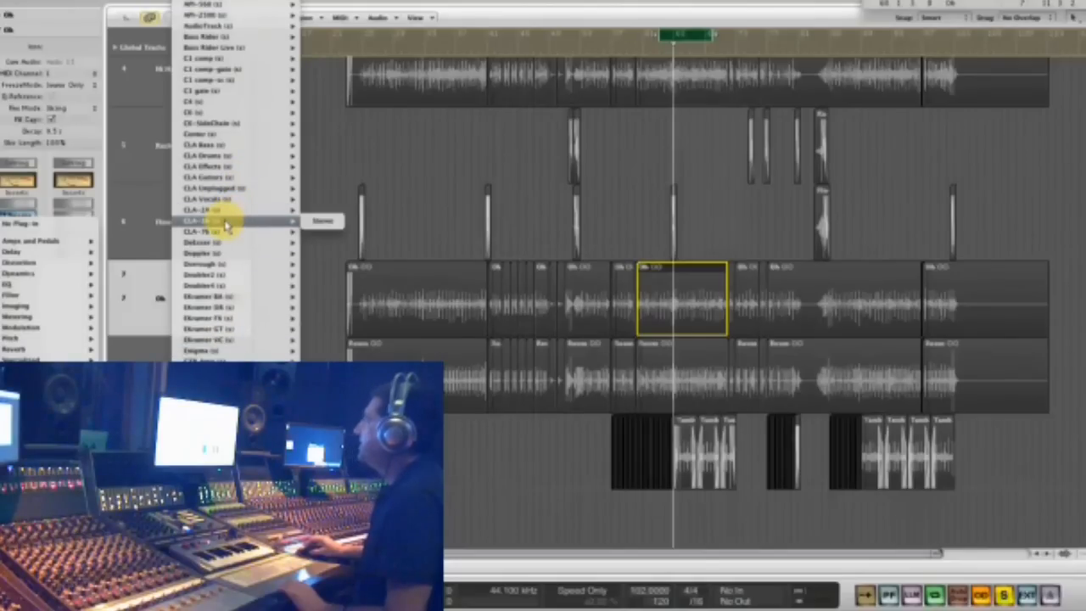
pyautogui.click(225, 222)
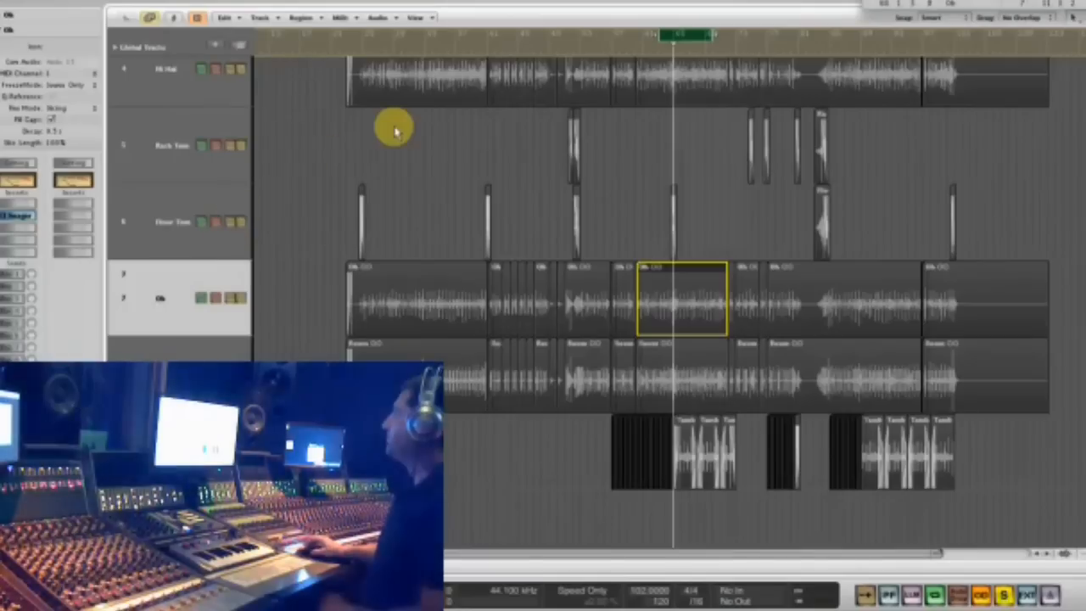
pyautogui.moveTo(222, 27); pyautogui.dragTo(442, 152)
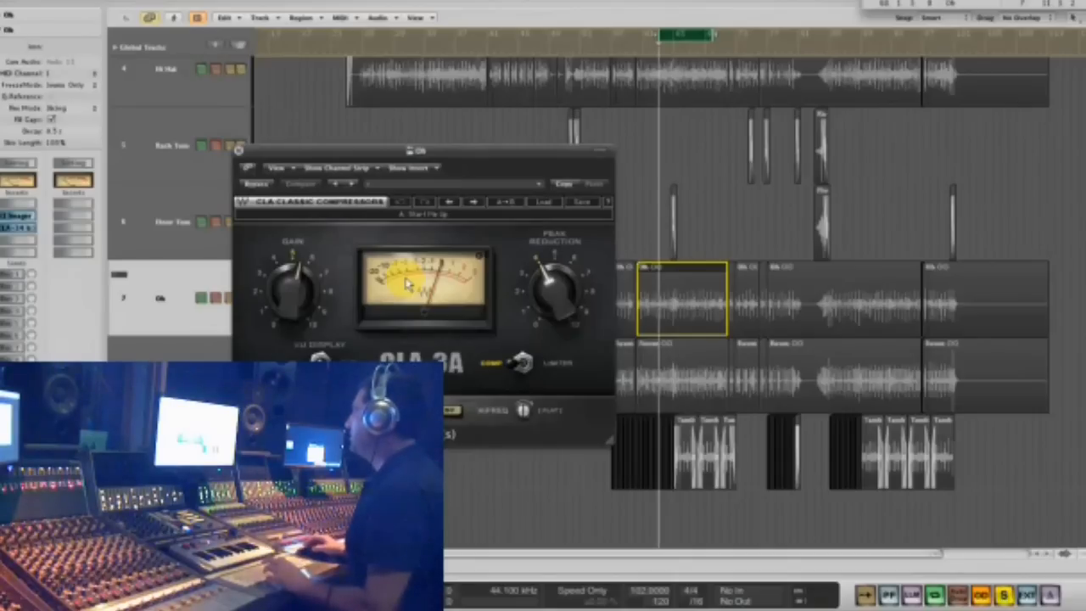
# - Raise the CLA-3A's peak reduction to about 7 and move its window farther from the channel strip
pyautogui.moveTo(552, 283); pyautogui.dragTo(546, 239)
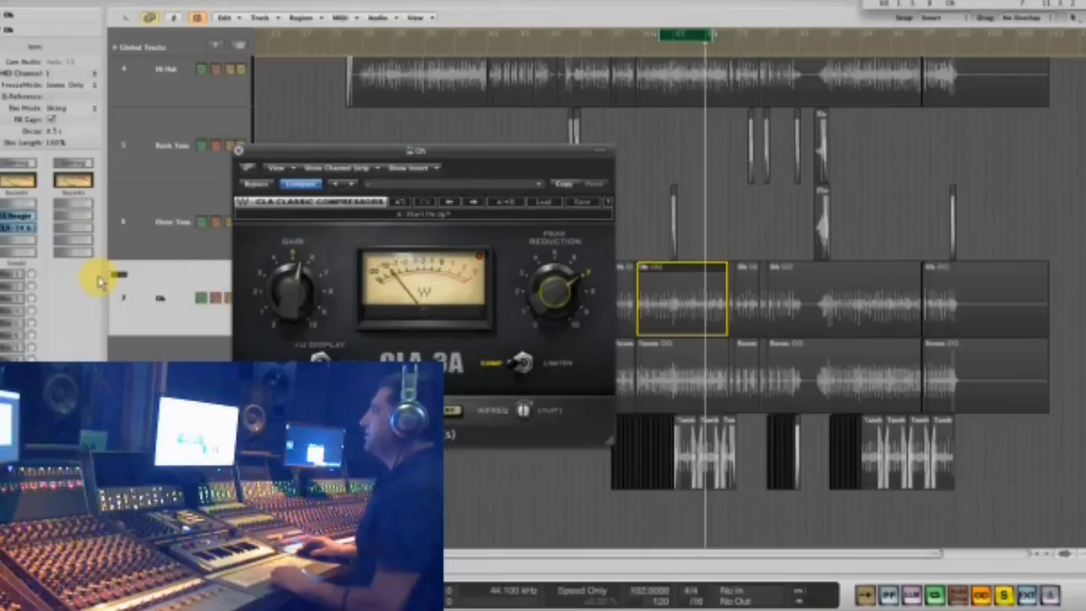
pyautogui.click(17, 244)
pyautogui.click(395, 149)
pyautogui.moveTo(394, 149); pyautogui.dragTo(707, 124)
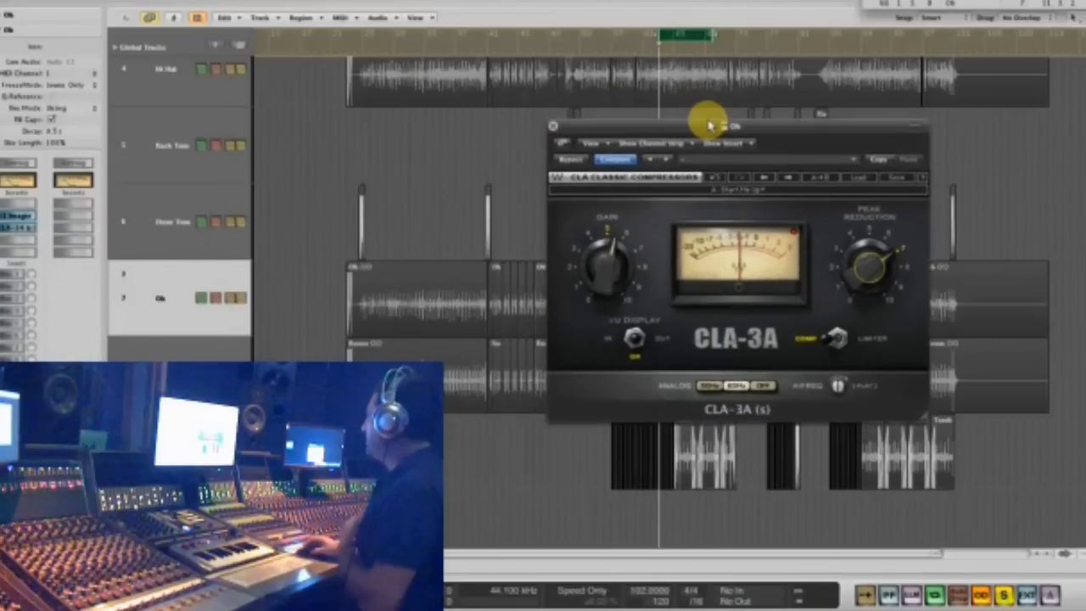
# - Insert the stereo Waves L1 limiter after the CLA-3A on the Oh track
pyautogui.click(17, 232)
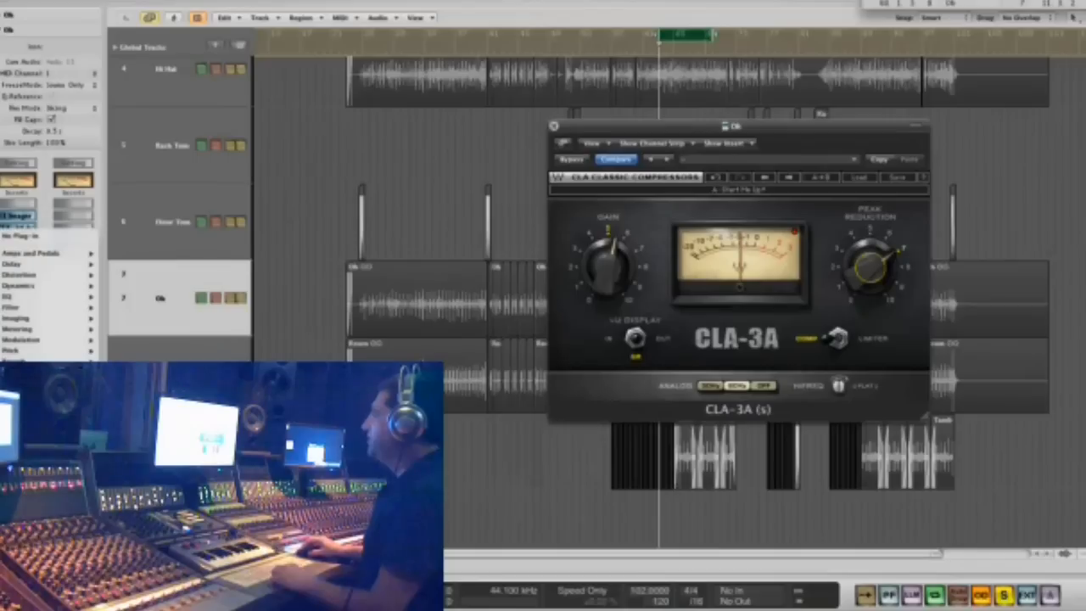
pyautogui.moveTo(134, 441)
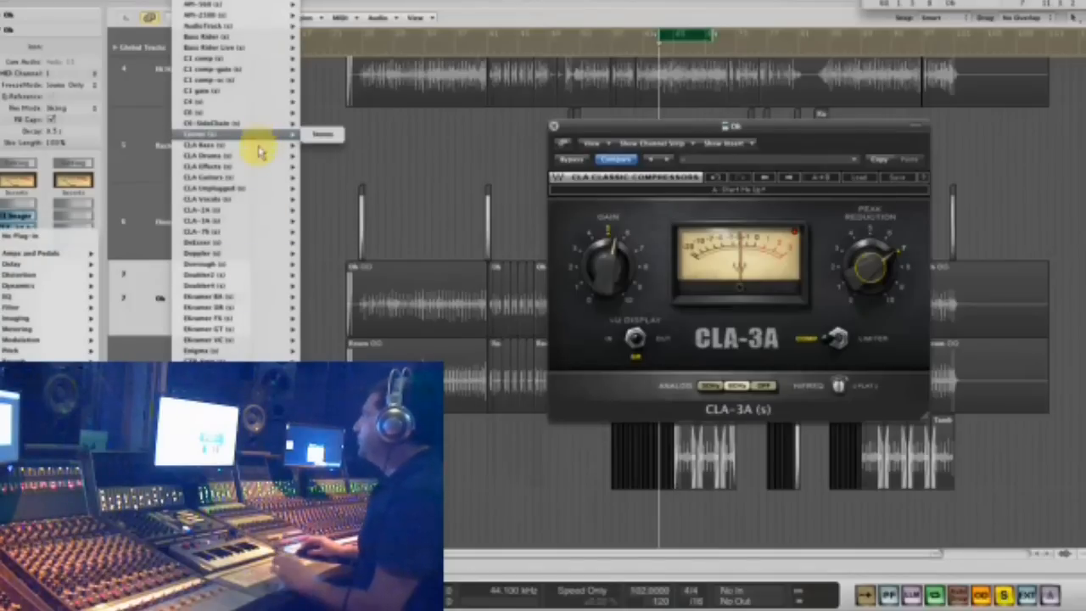
pyautogui.scroll(-3, 235, 271)
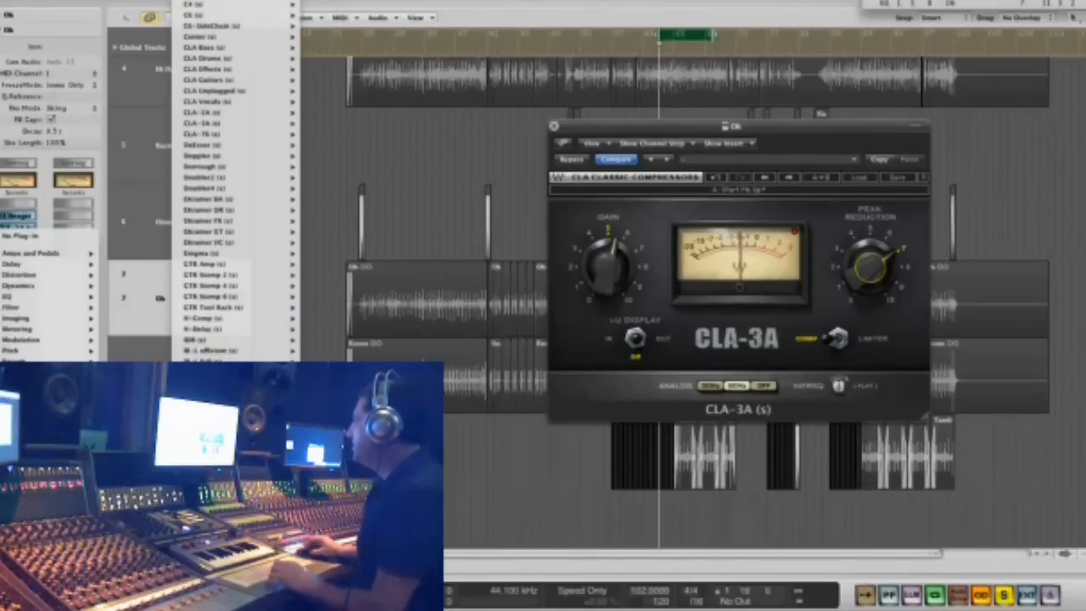
pyautogui.click(331, 431)
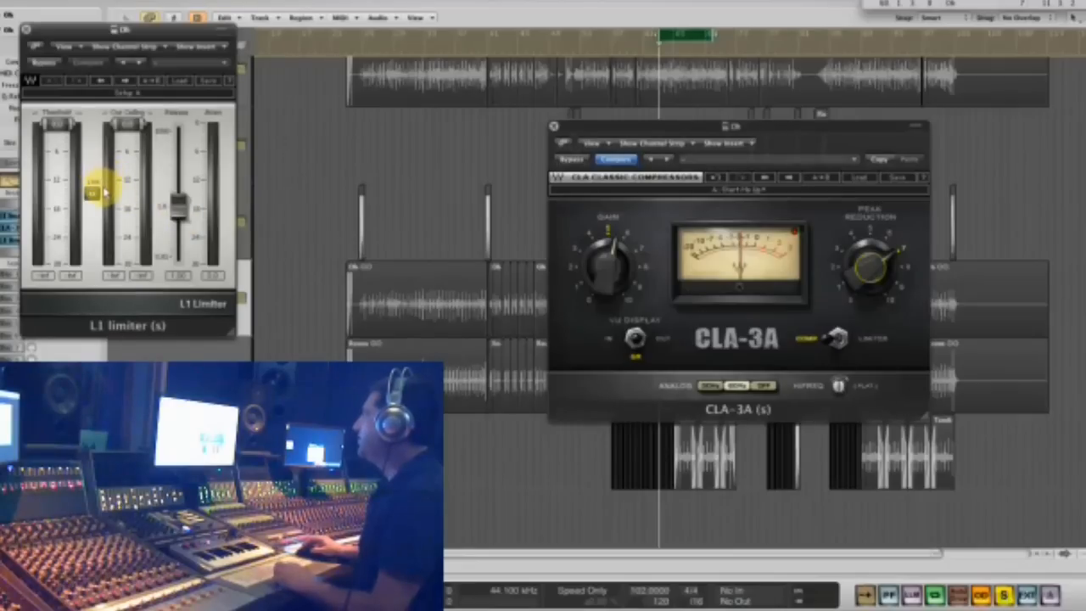
# - During playback, lower the L1 limiter's linked threshold and ceiling to about -12, and close the L1 and CLA-3A windows
pyautogui.press('space')
pyautogui.moveTo(94, 193); pyautogui.dragTo(106, 224)
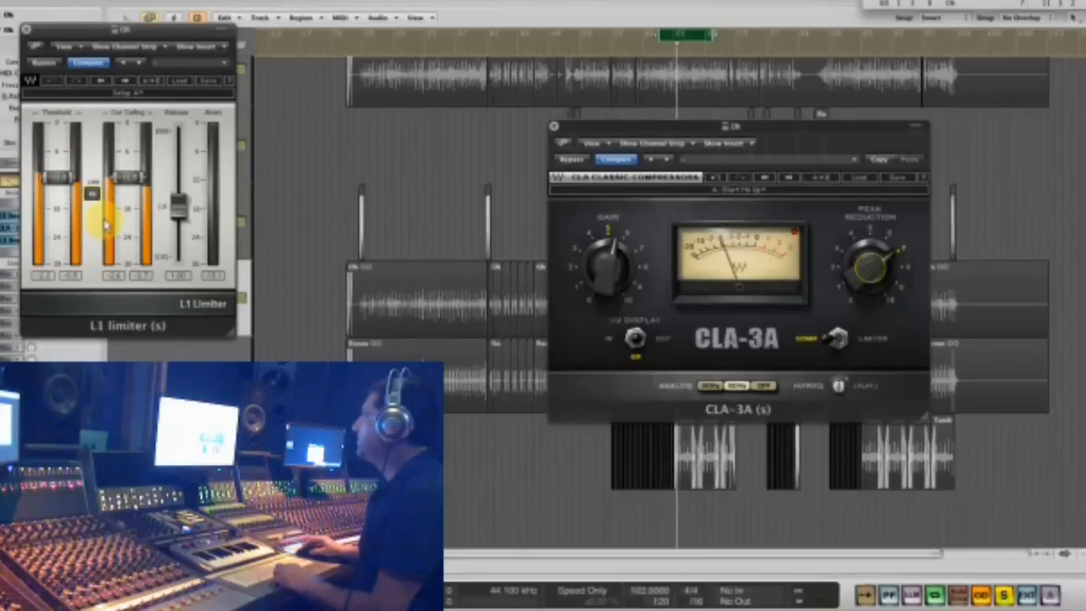
pyautogui.moveTo(150, 29); pyautogui.dragTo(720, 0)
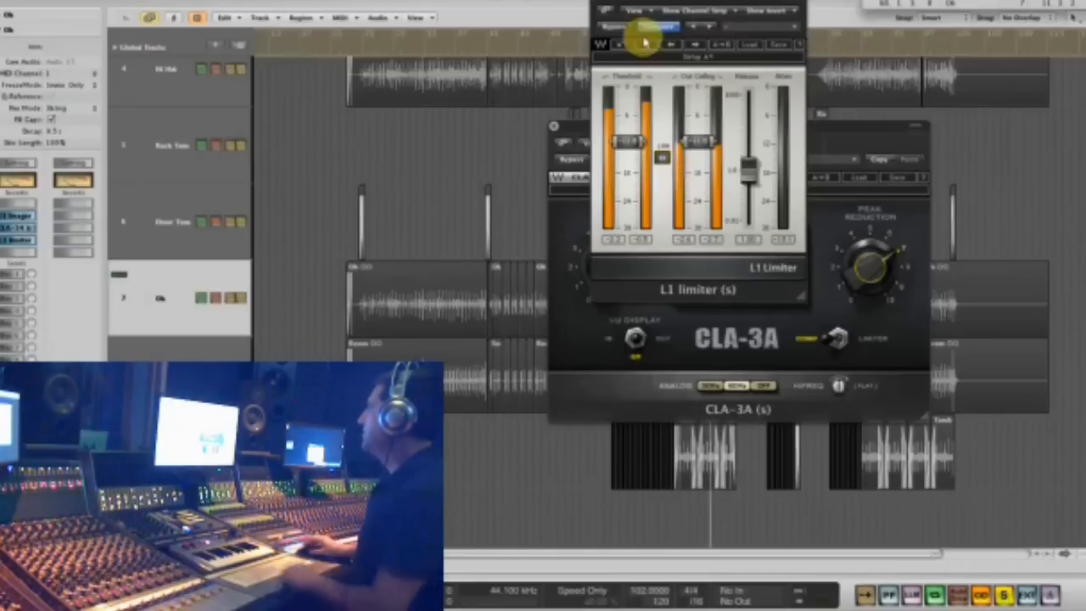
pyautogui.click(601, 7)
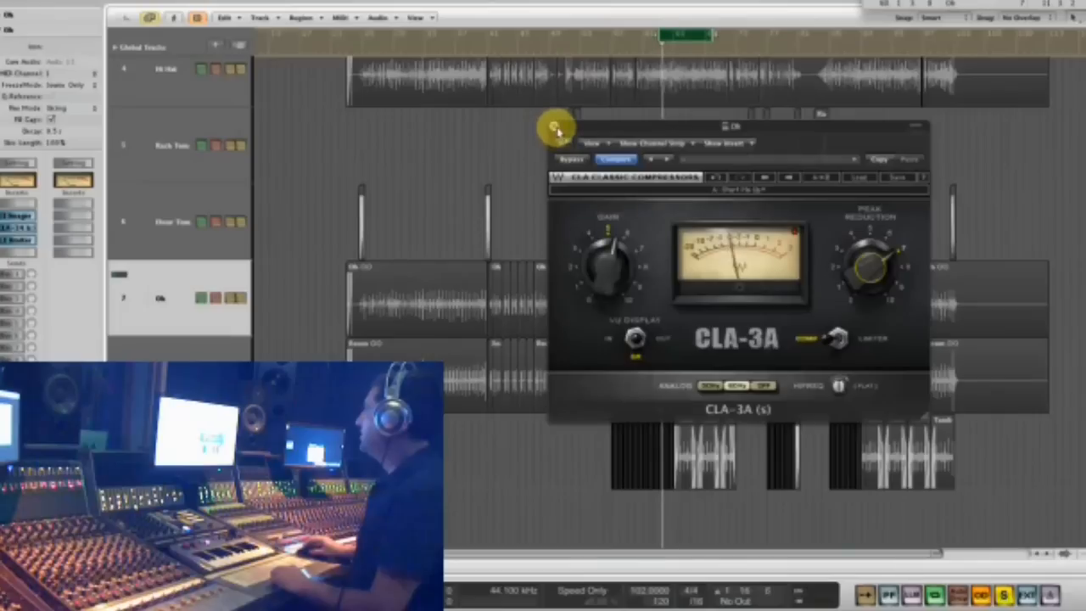
pyautogui.click(553, 125)
# - Select all regions on the tracks from Kick to Oh for soloed playback of the processed drums
pyautogui.hotkey('ctrl', 'Up')
pyautogui.hotkey('ctrl', 'Up')
pyautogui.hotkey('ctrl', 'Up')
pyautogui.hotkey('ctrl', 'Up')
pyautogui.hotkey('ctrl', 'Up')
pyautogui.hotkey('ctrl', 'Up')
pyautogui.hotkey('ctrl', 'Up')
pyautogui.hotkey('ctrl', 'Up')
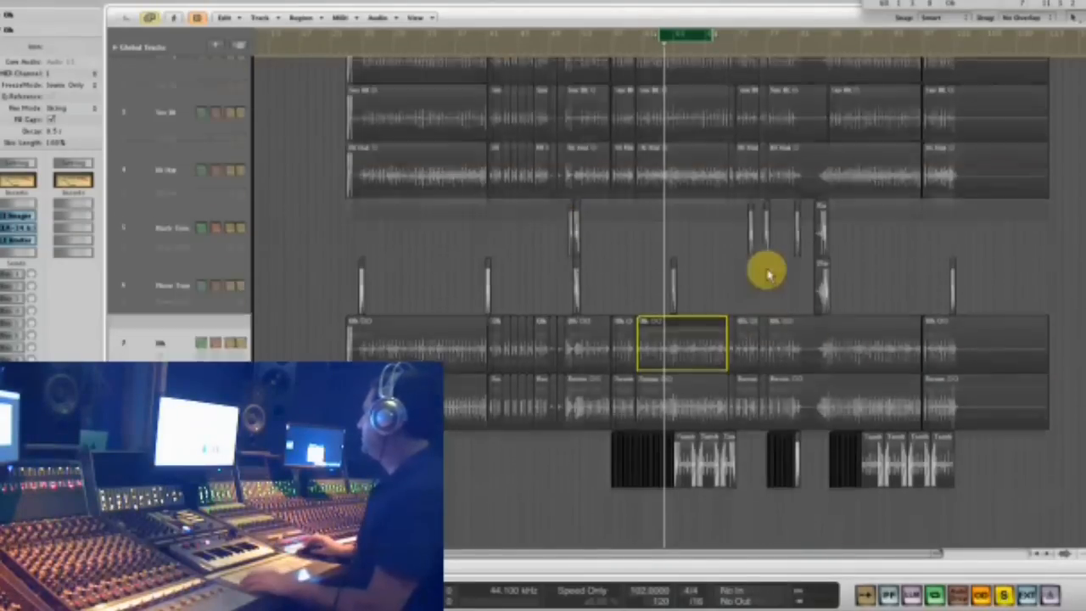
pyautogui.moveTo(1059, 203); pyautogui.dragTo(352, 30)
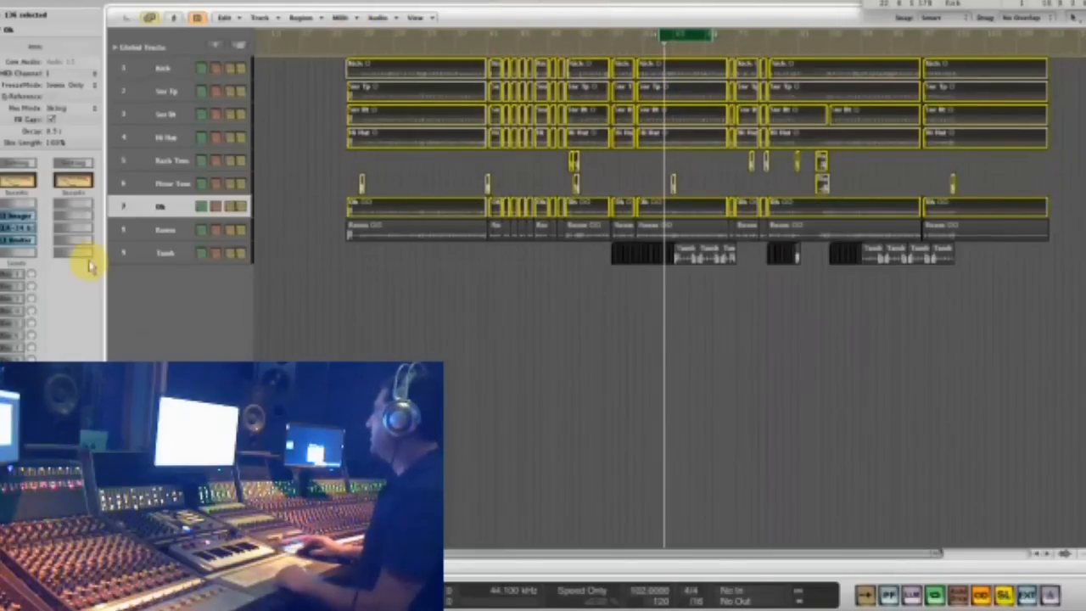
pyautogui.click(155, 210)
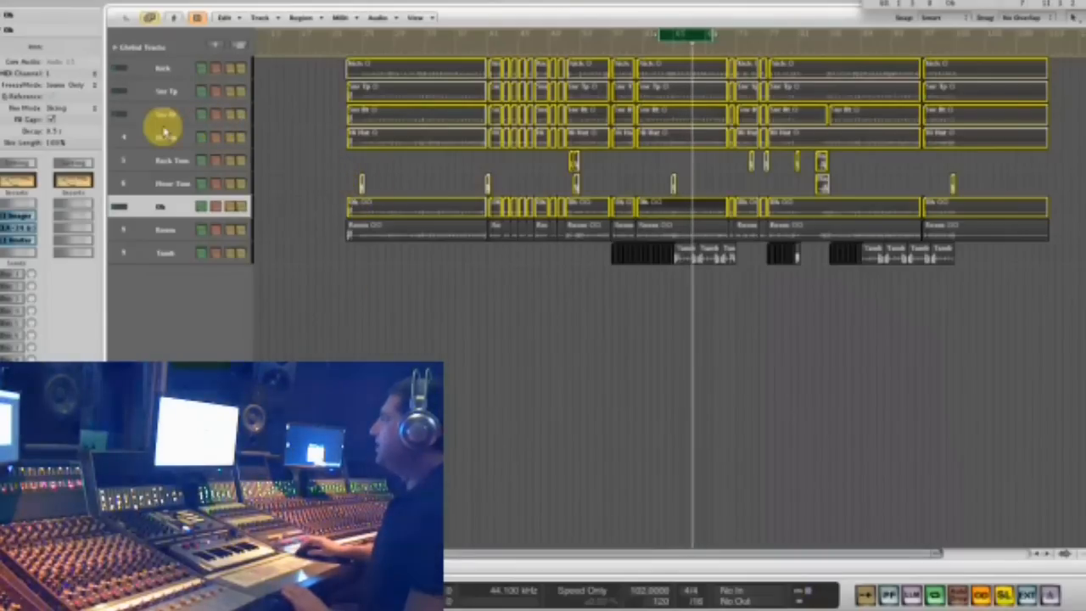
# - Inspect the SSLComp compressor on the Snr Tp track's Bus 3 aux and close its window
pyautogui.click(162, 95)
pyautogui.click(10, 298)
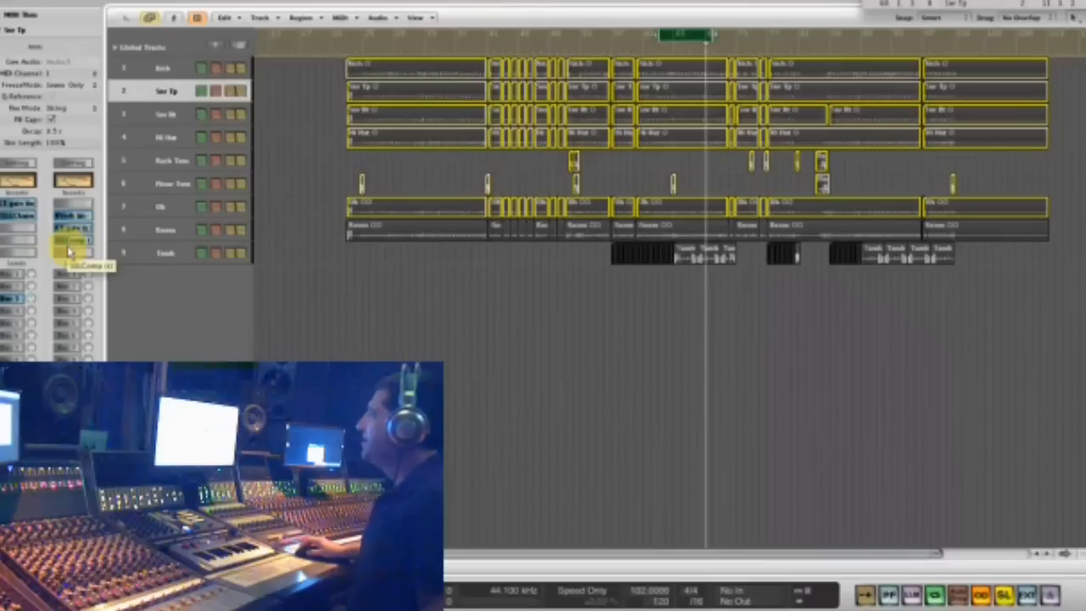
pyautogui.click(73, 245)
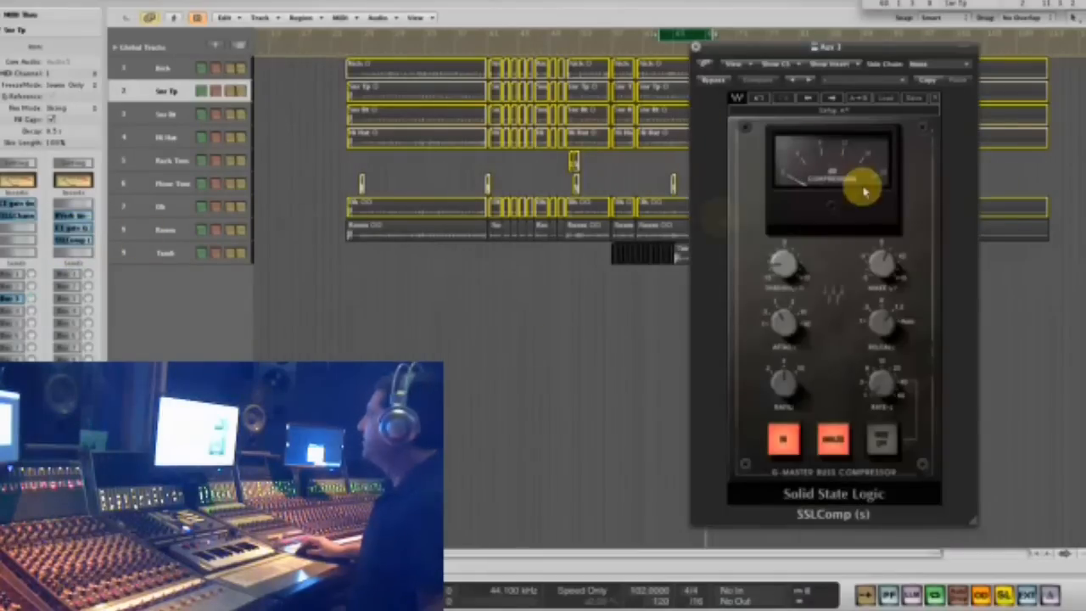
pyautogui.click(695, 51)
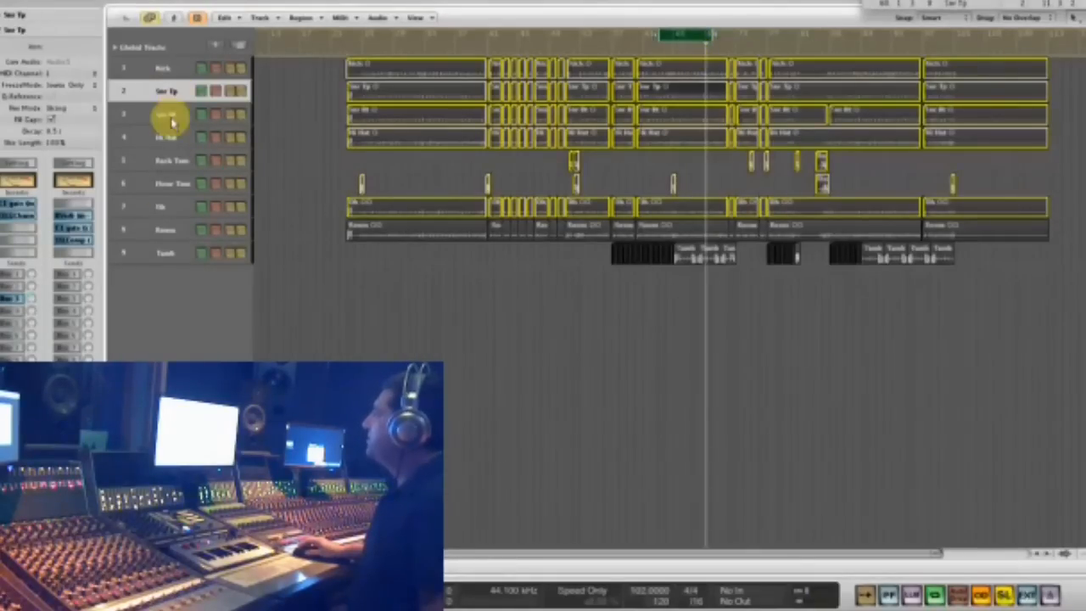
# - Turn off solo mode and the cycle region, and play the full drum mix from about bar 27
pyautogui.press('space')
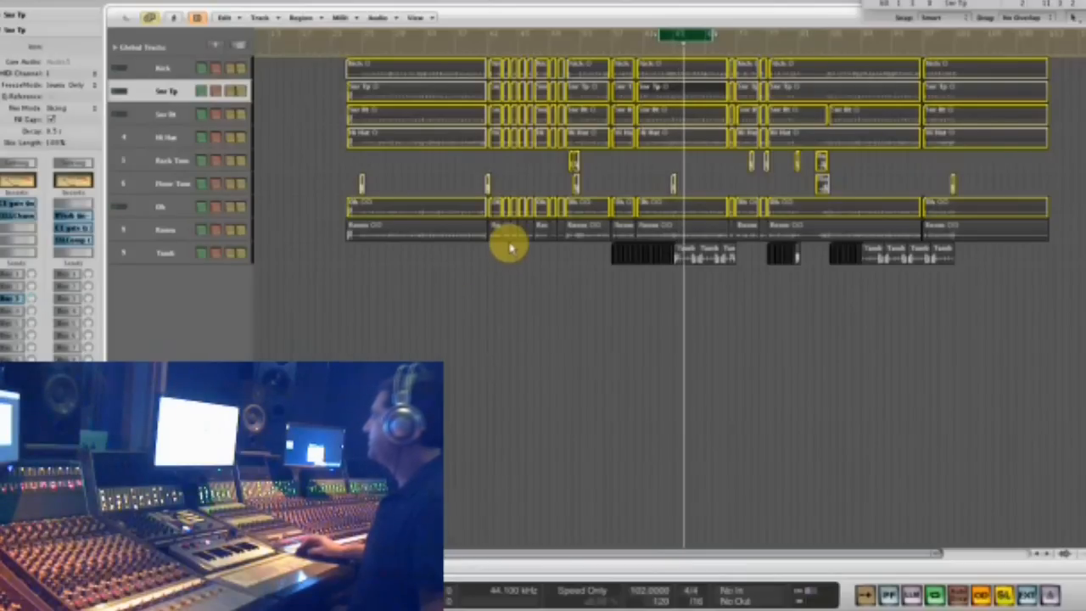
pyautogui.press('space')
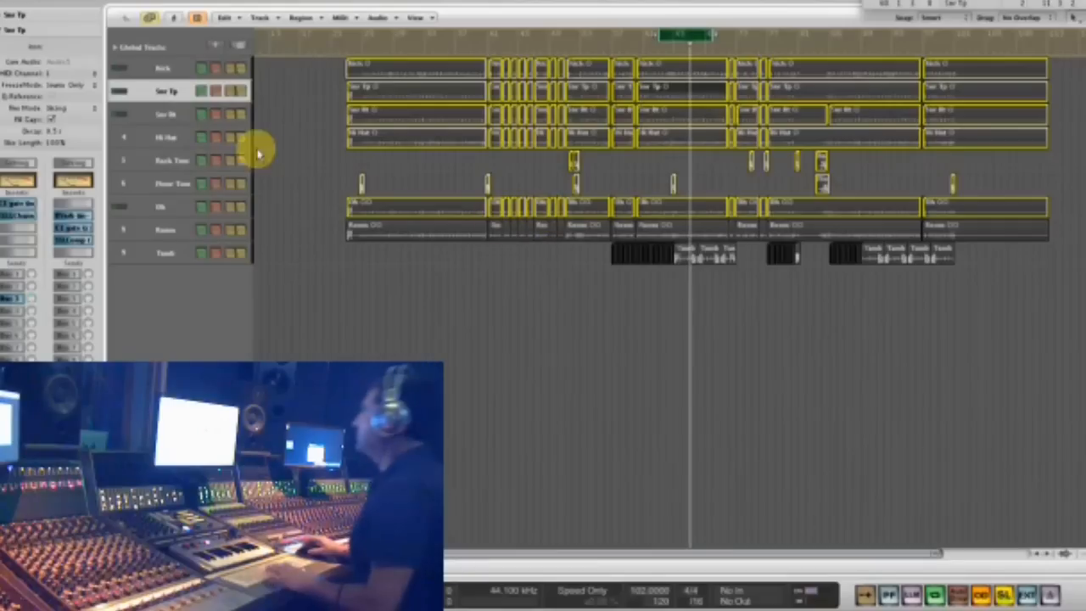
pyautogui.press('s')
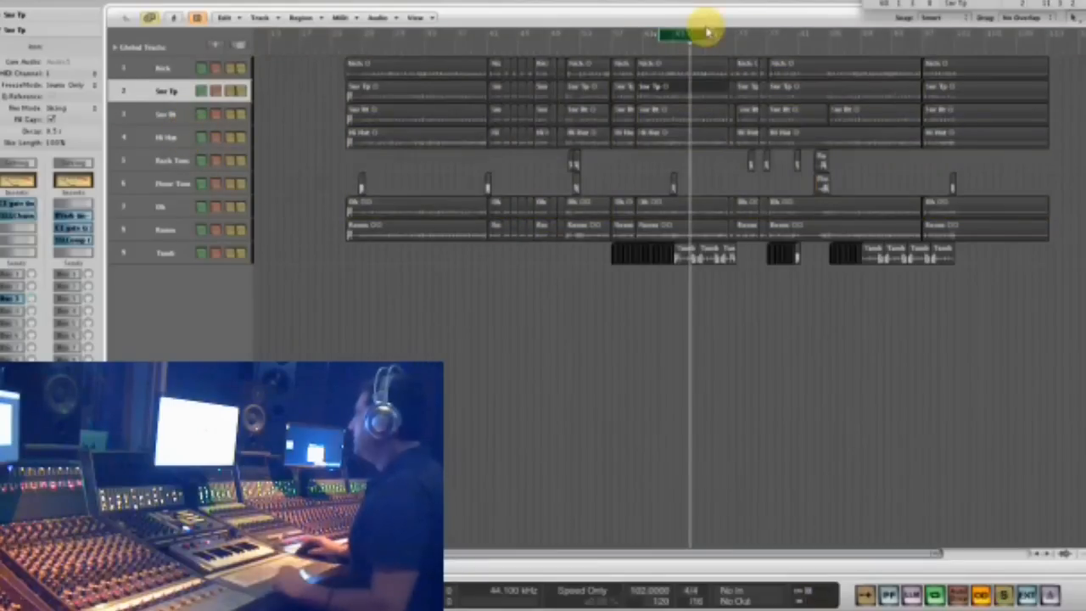
pyautogui.click(694, 34)
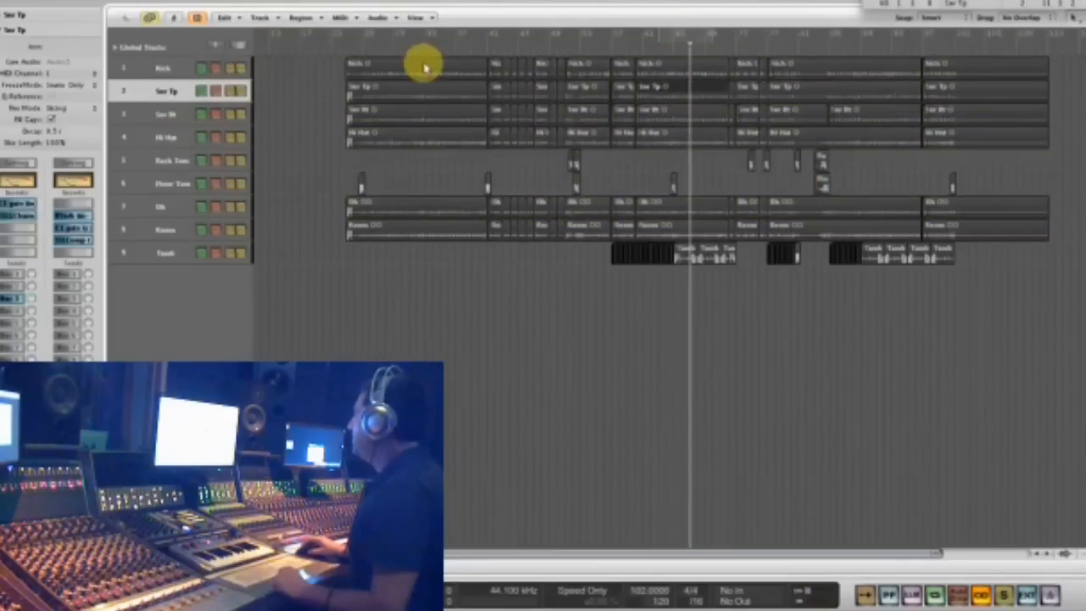
pyautogui.click(380, 43)
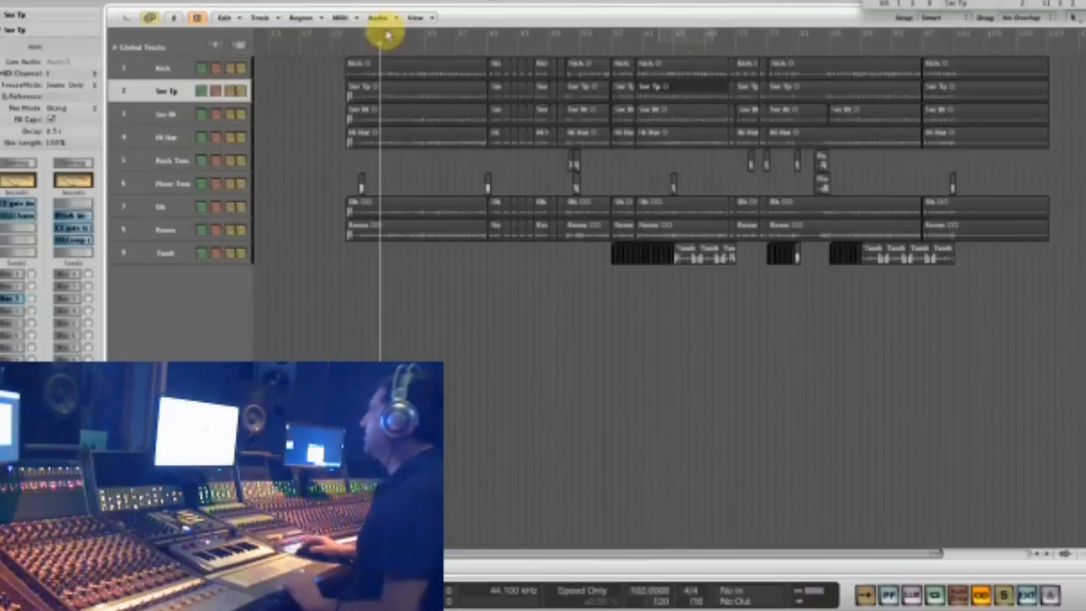
pyautogui.press('space')
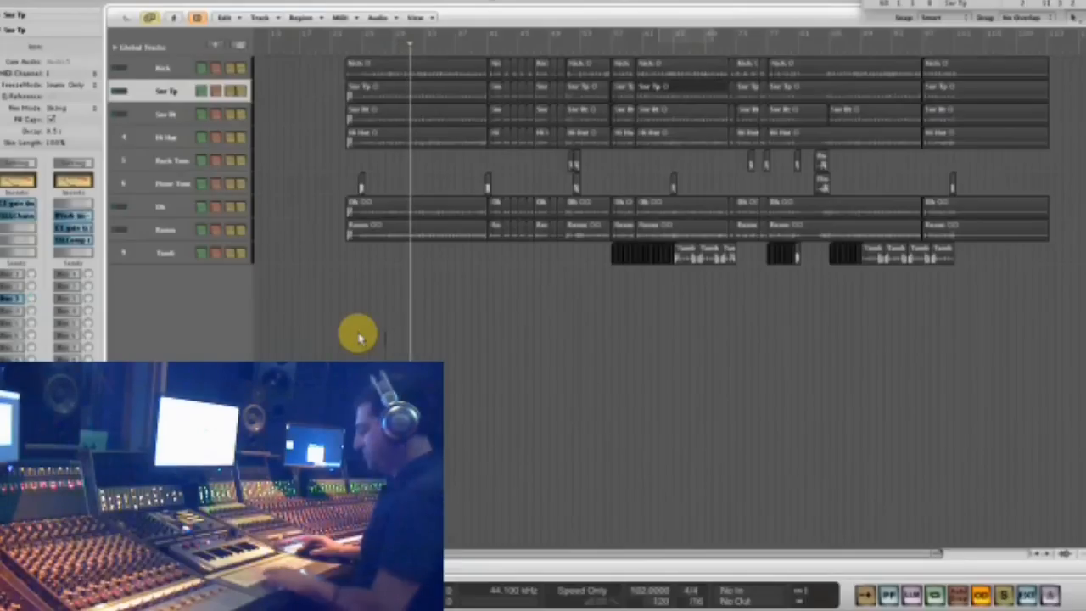
# - Examine the aux channels in an enlarged mixer, briefly revealing the hidden tracks, and close the mixer
pyautogui.press('x')
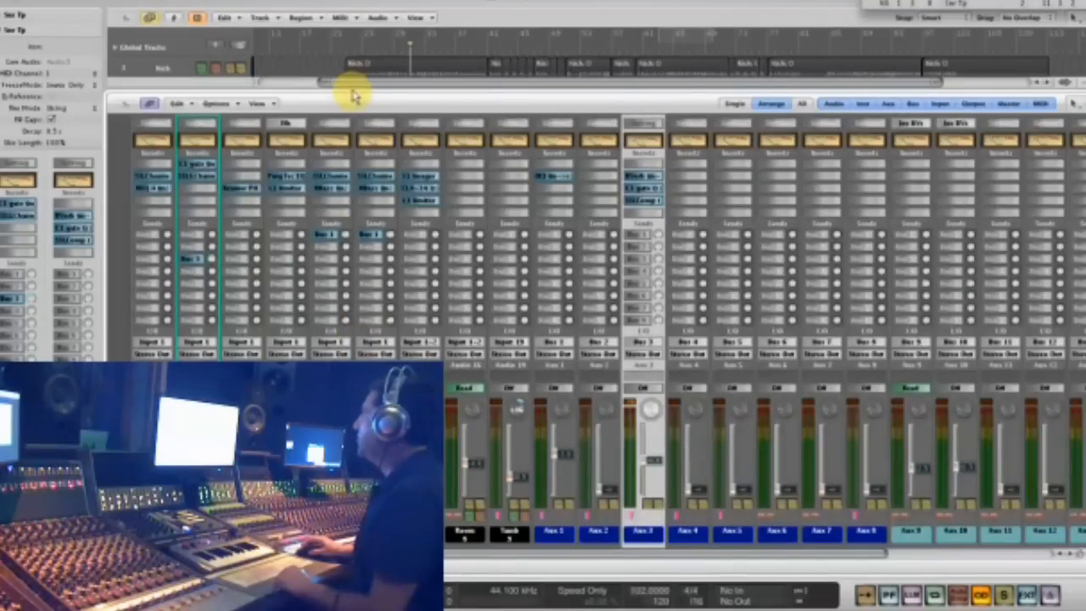
pyautogui.moveTo(354, 96); pyautogui.dragTo(342, 213)
pyautogui.click(364, 42)
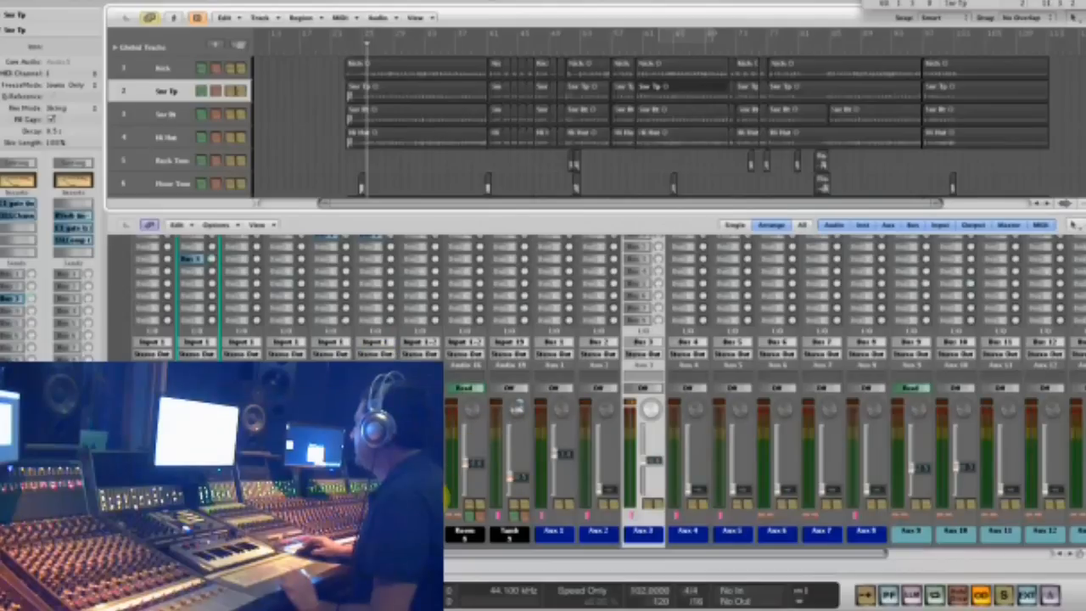
pyautogui.moveTo(453, 562); pyautogui.dragTo(657, 553)
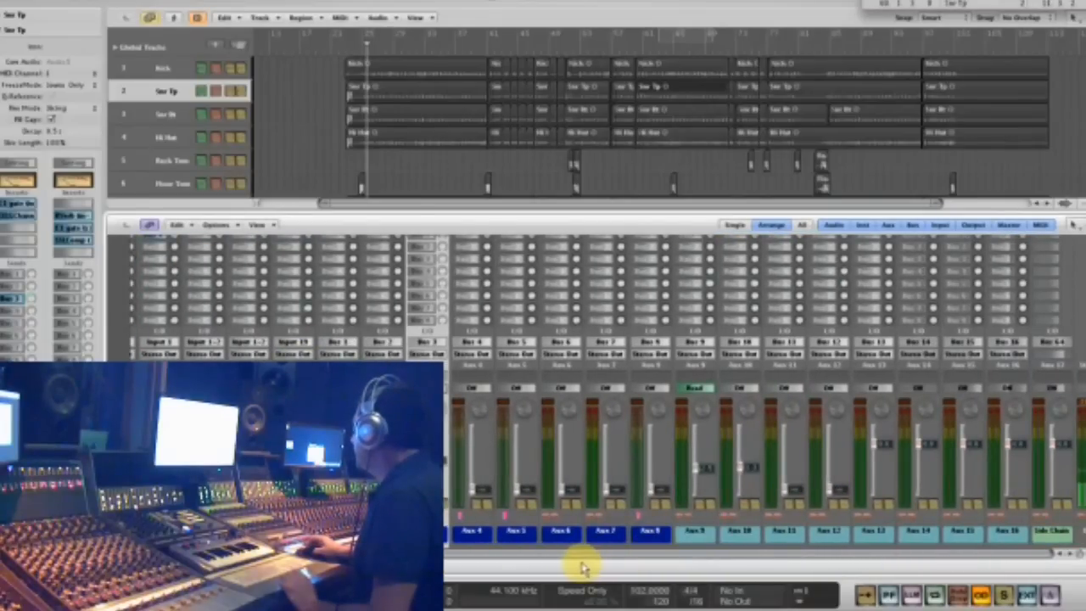
pyautogui.click(196, 17)
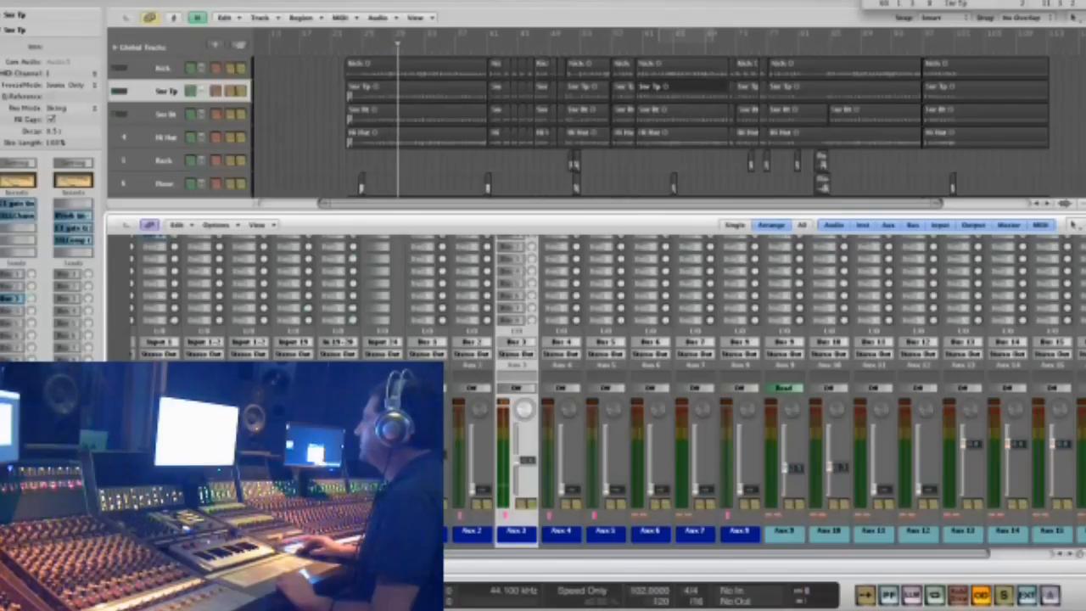
pyautogui.click(195, 17)
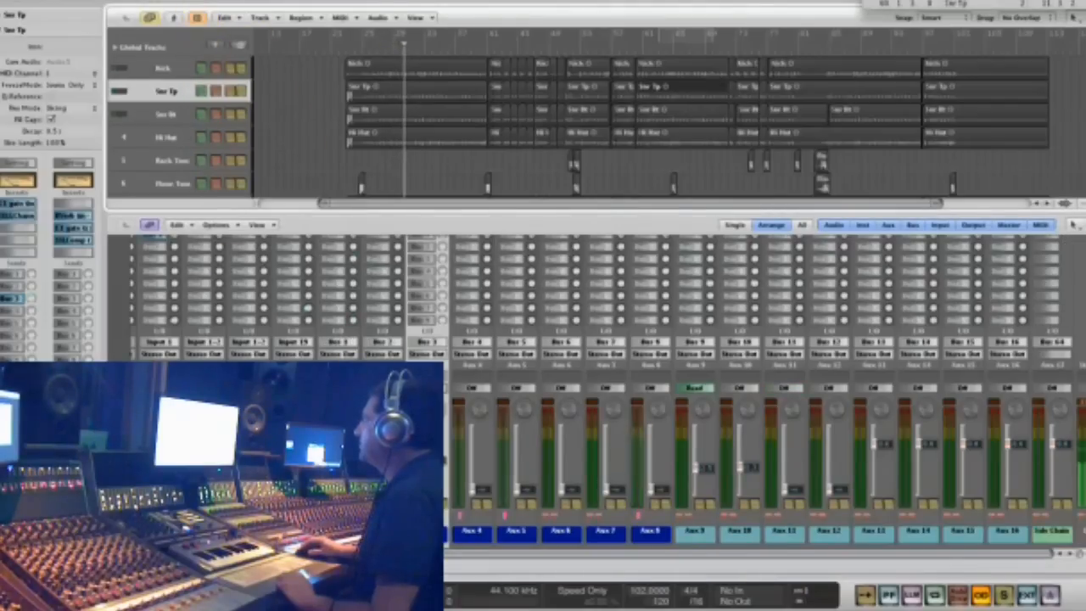
pyautogui.press('x')
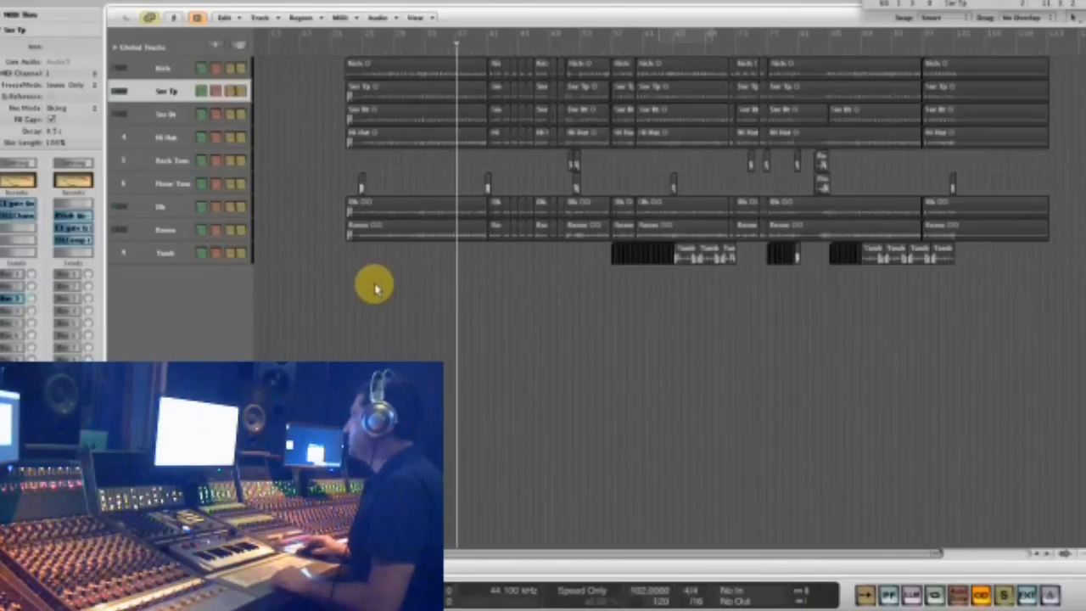
# - Select the Oh track, play the full drum mix from about bar 30 and return the playhead to about bar 29
pyautogui.click(185, 208)
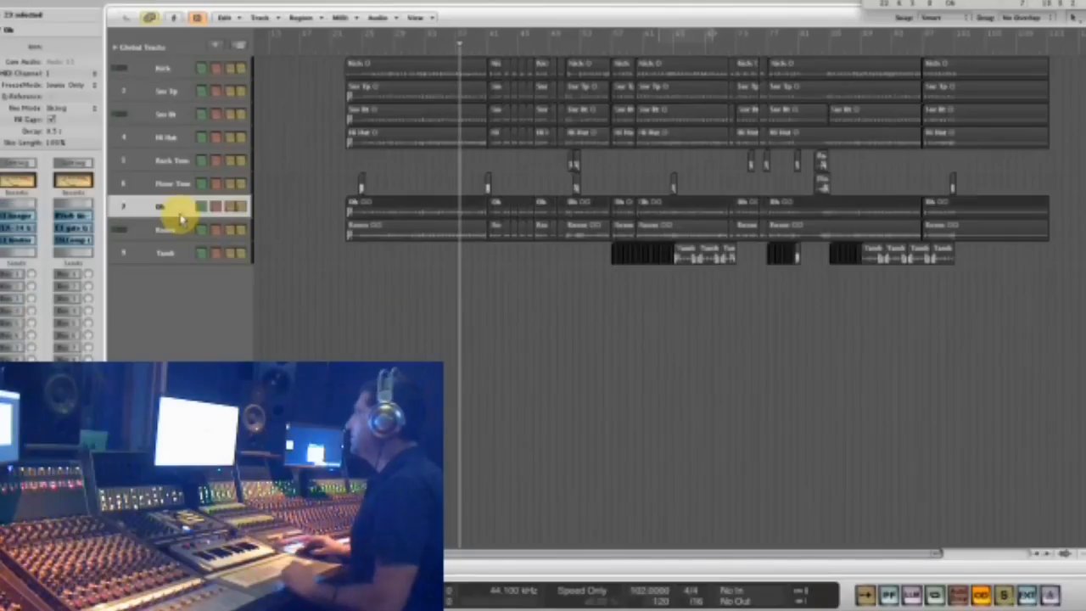
pyautogui.click(408, 49)
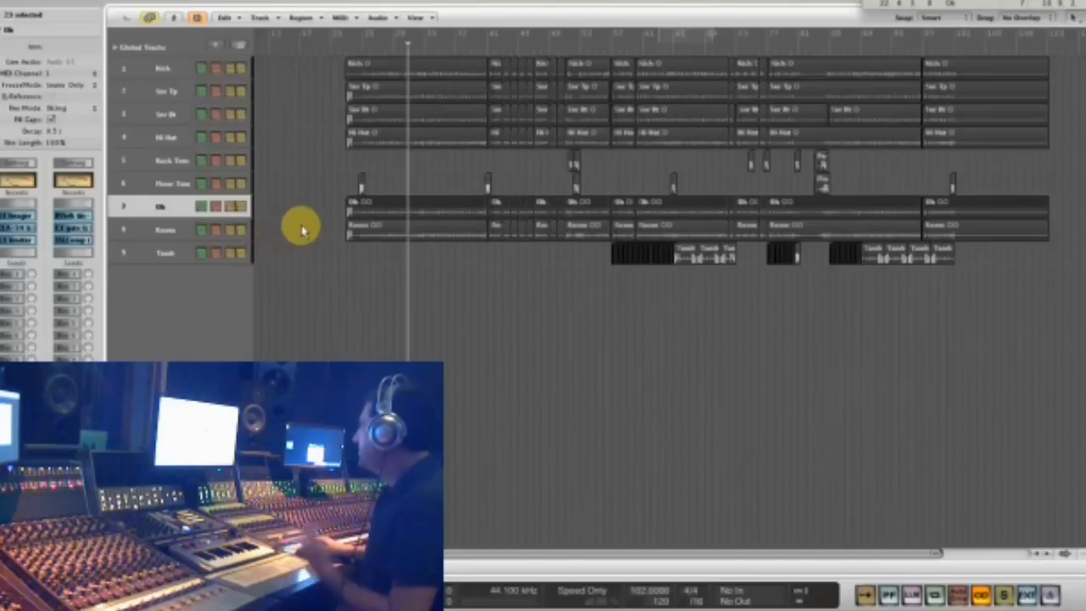
pyautogui.press('space')
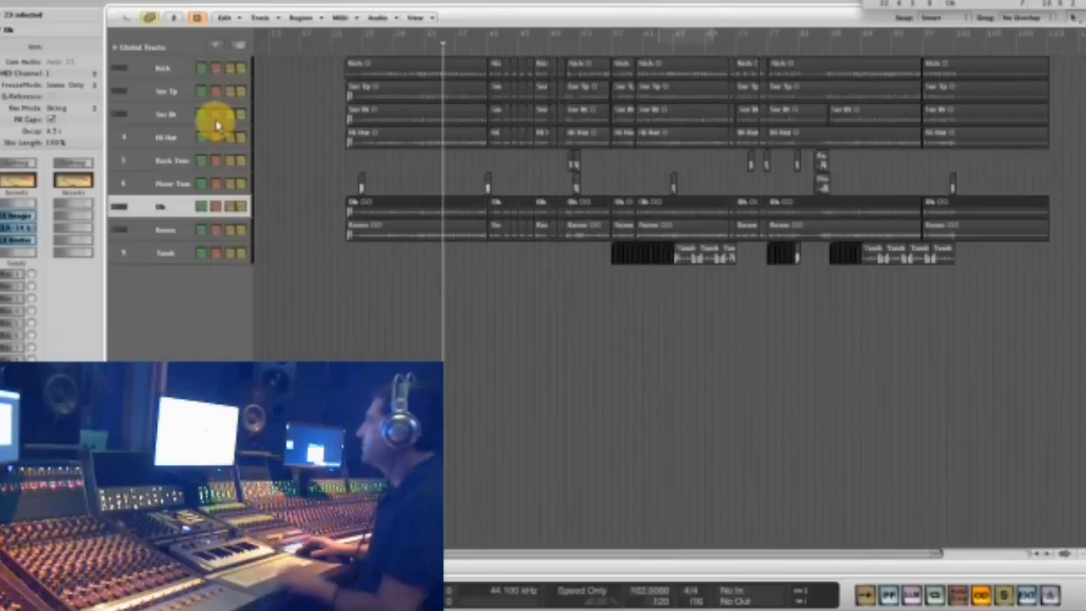
pyautogui.click(397, 48)
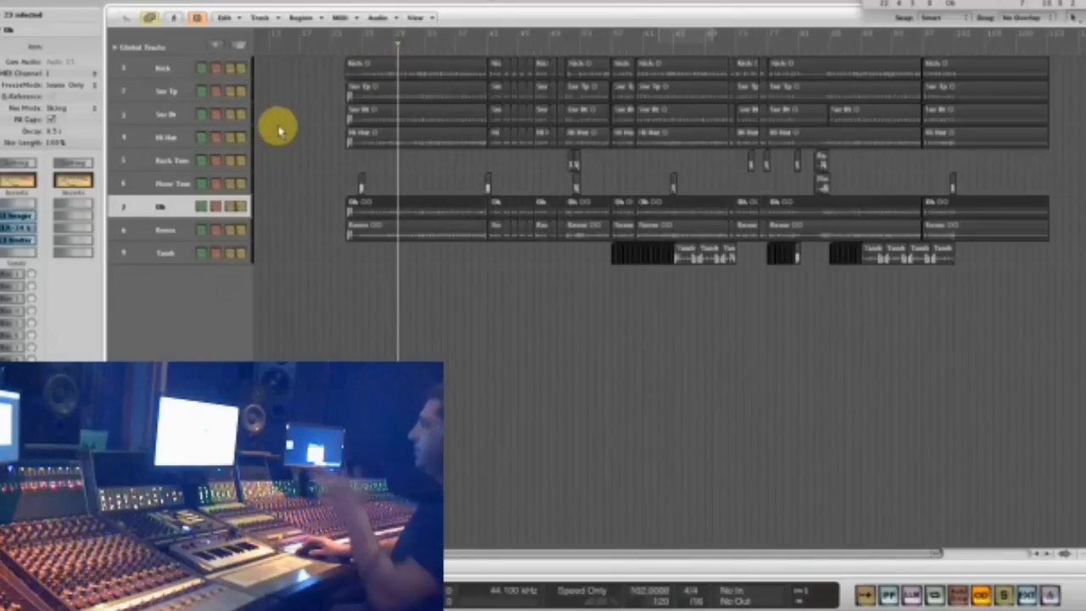
# - Play the mix with the Kick track selected and review the Renaissance Equalizer settings on it
pyautogui.click(165, 67)
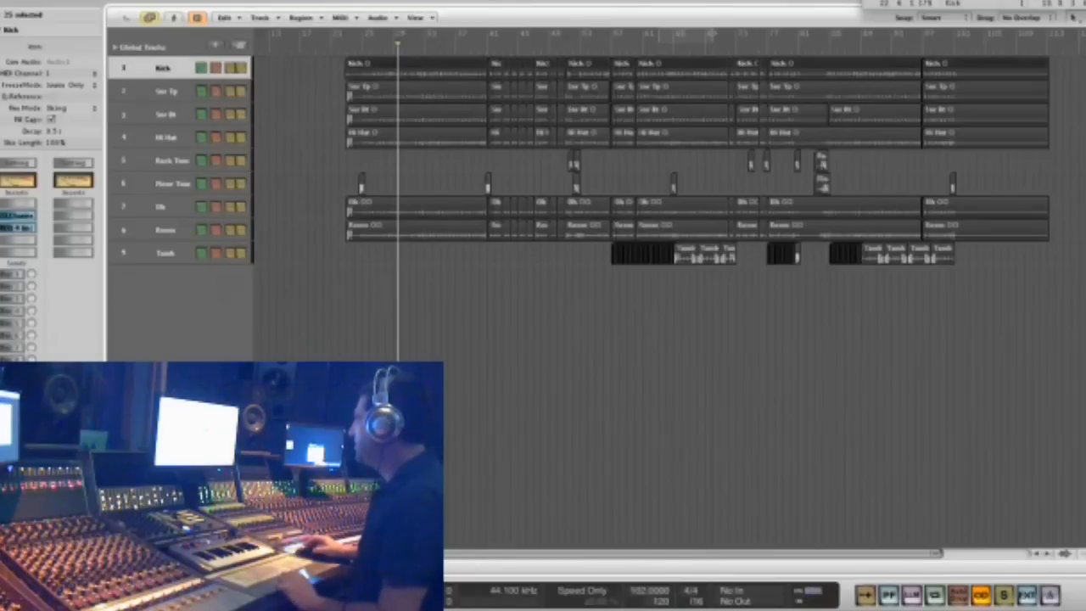
pyautogui.press('space')
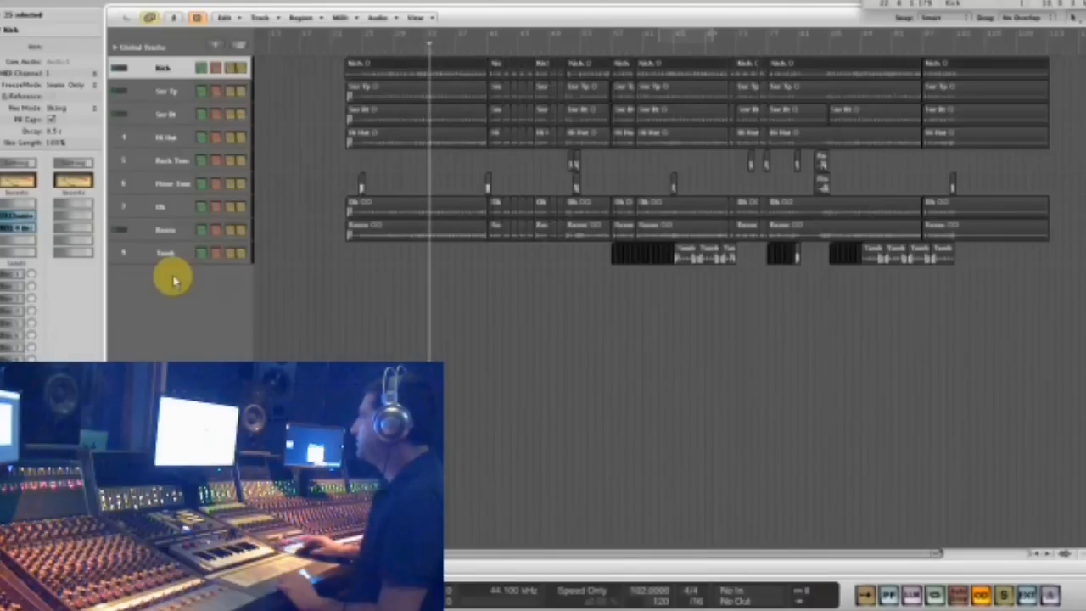
pyautogui.click(24, 229)
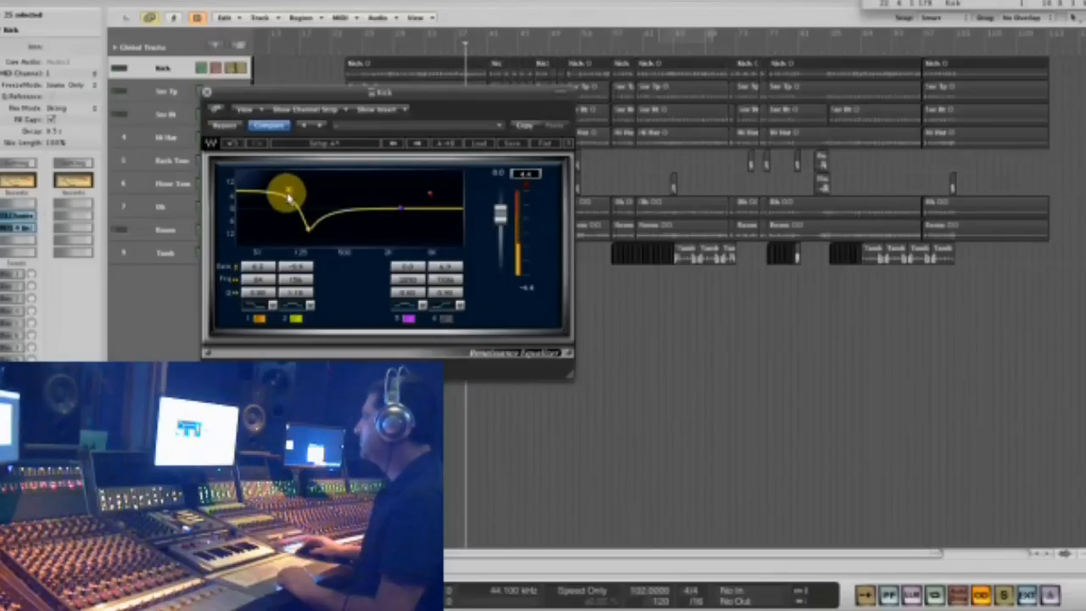
pyautogui.click(207, 92)
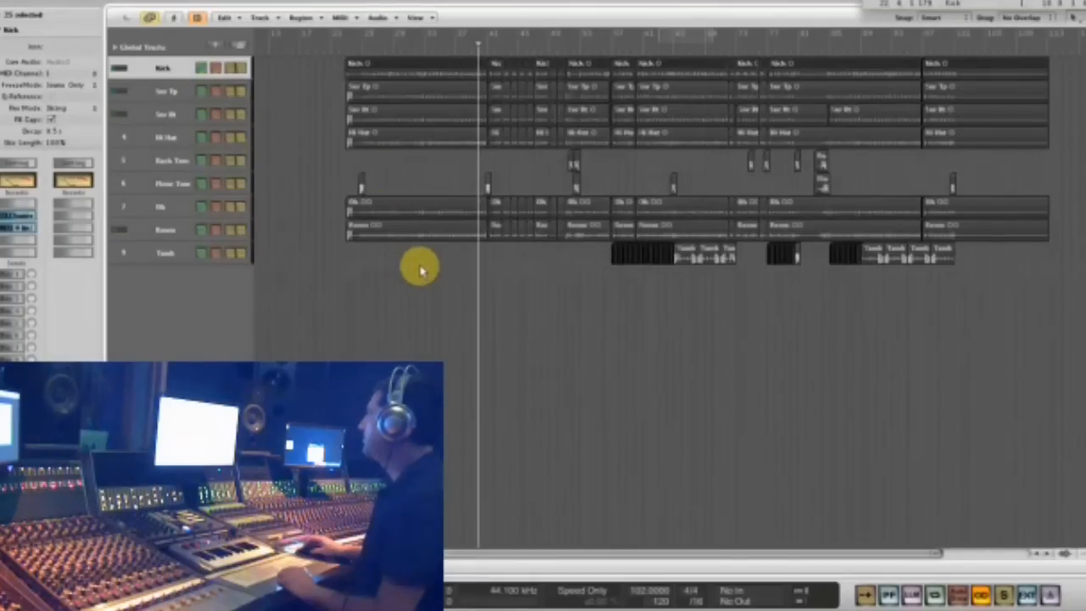
pyautogui.click(480, 273)
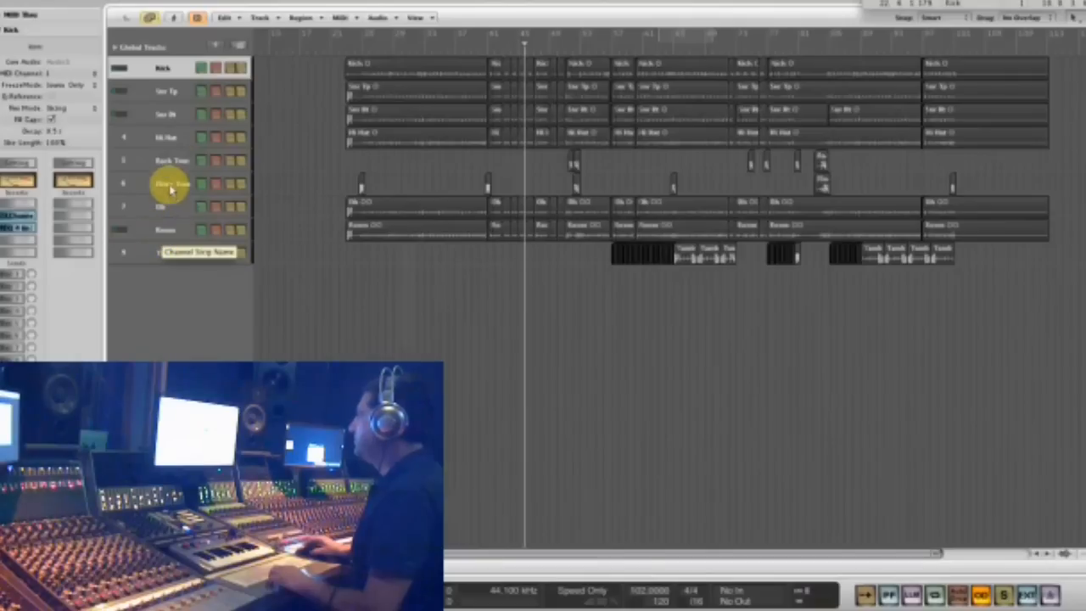
# - Turn the cycle region back on, solo the Snr Tp track and play it in the loop
pyautogui.click(173, 91)
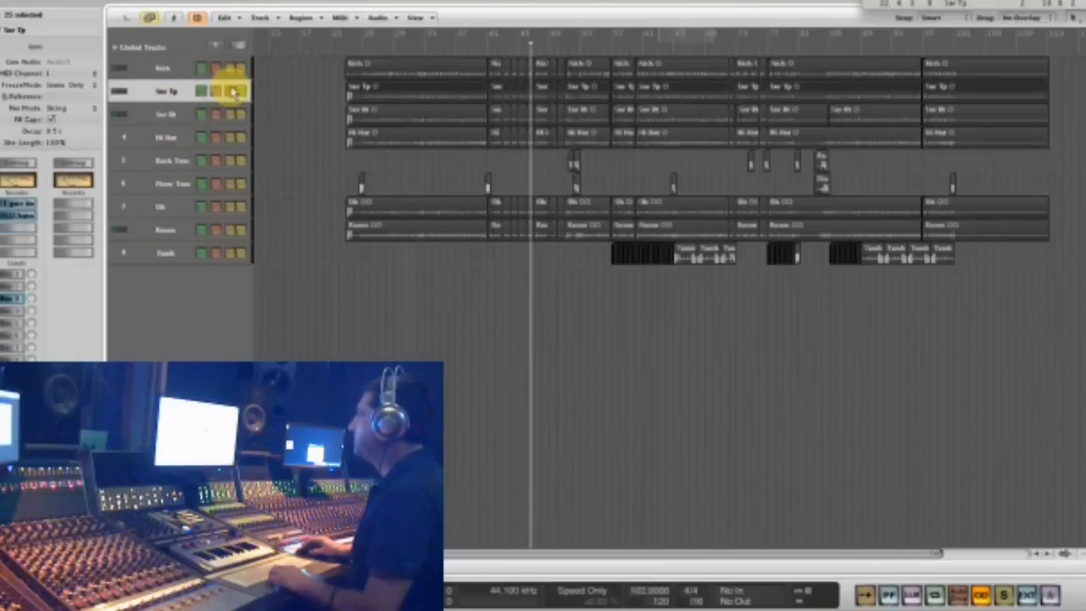
pyautogui.click(231, 92)
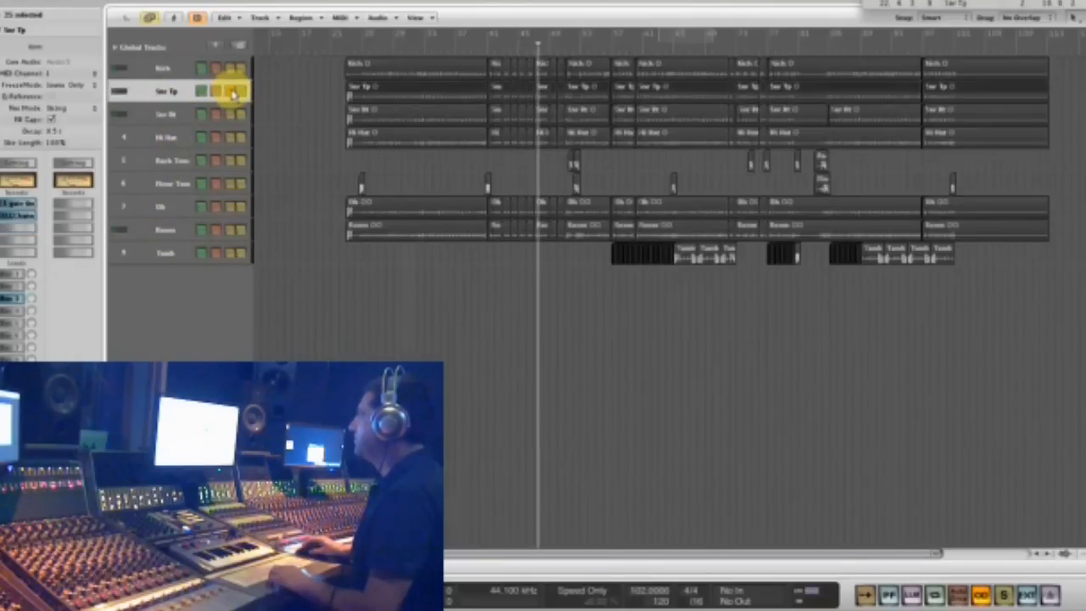
pyautogui.click(410, 50)
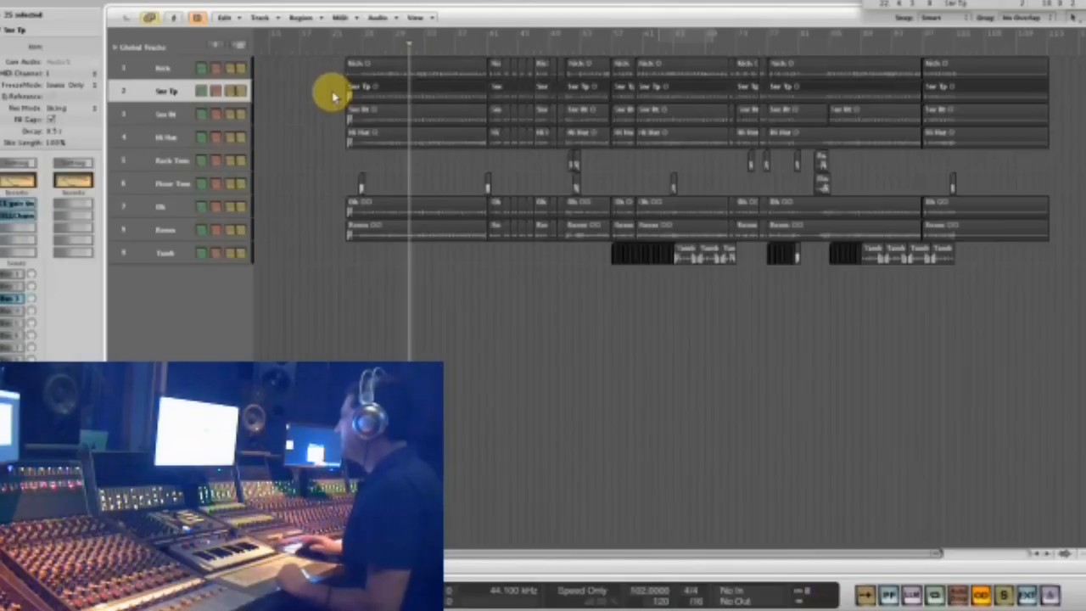
pyautogui.click(683, 36)
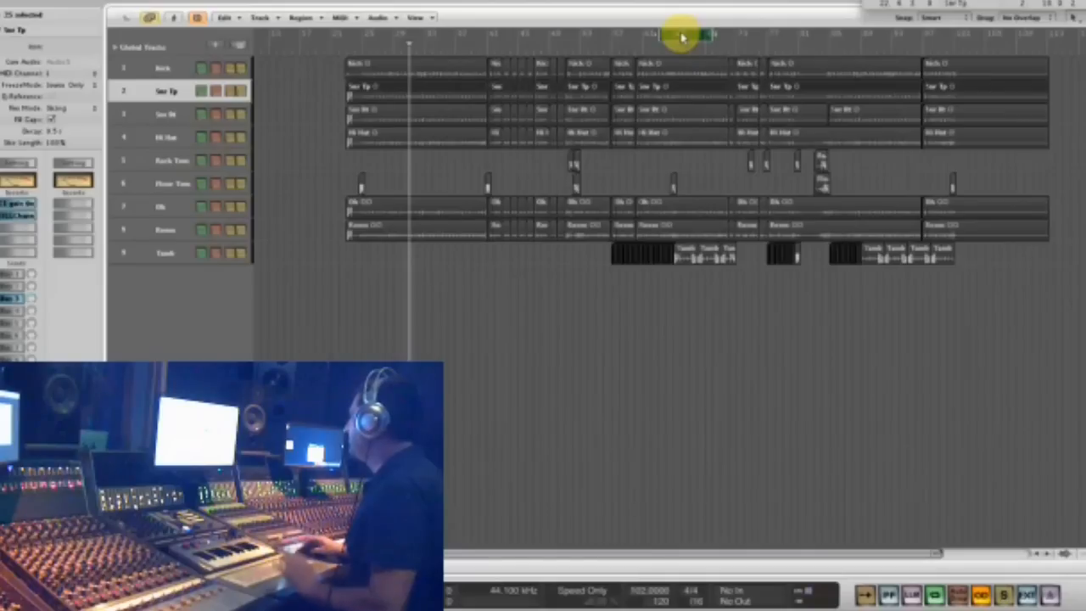
pyautogui.click(231, 91)
pyautogui.press('space')
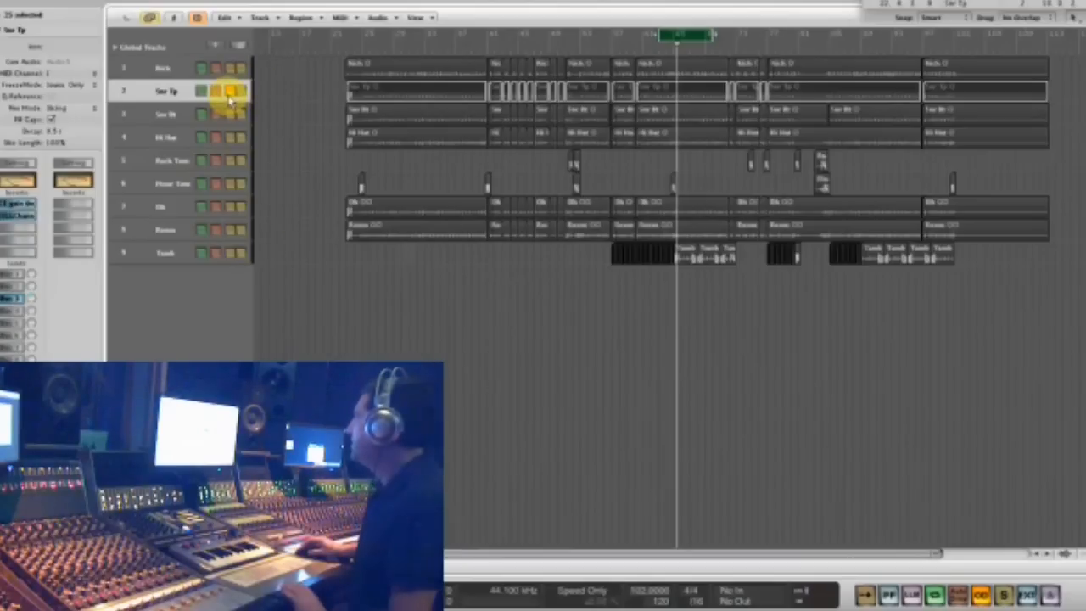
# - Briefly solo the Oh track, solo the Room track alongside Snr Tp instead, and play the loop
pyautogui.press('space')
pyautogui.click(232, 209)
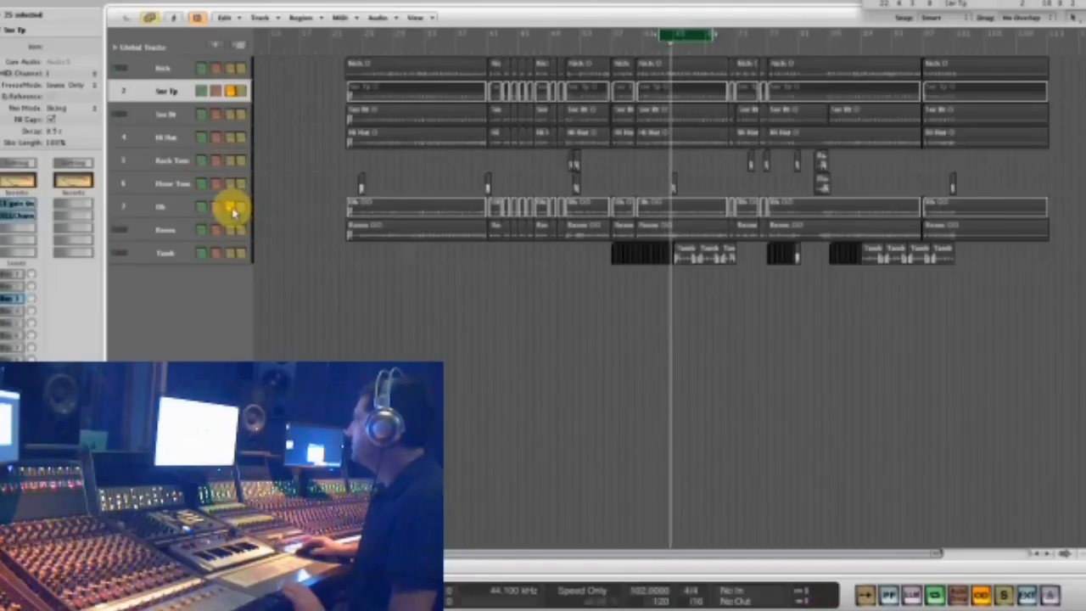
pyautogui.click(231, 209)
pyautogui.click(166, 237)
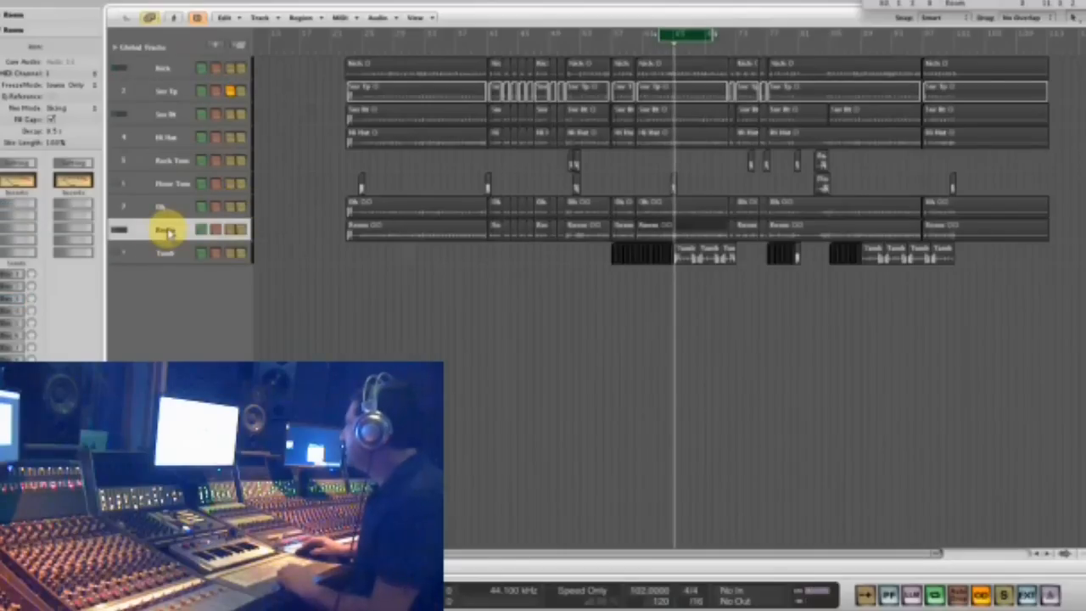
pyautogui.click(236, 230)
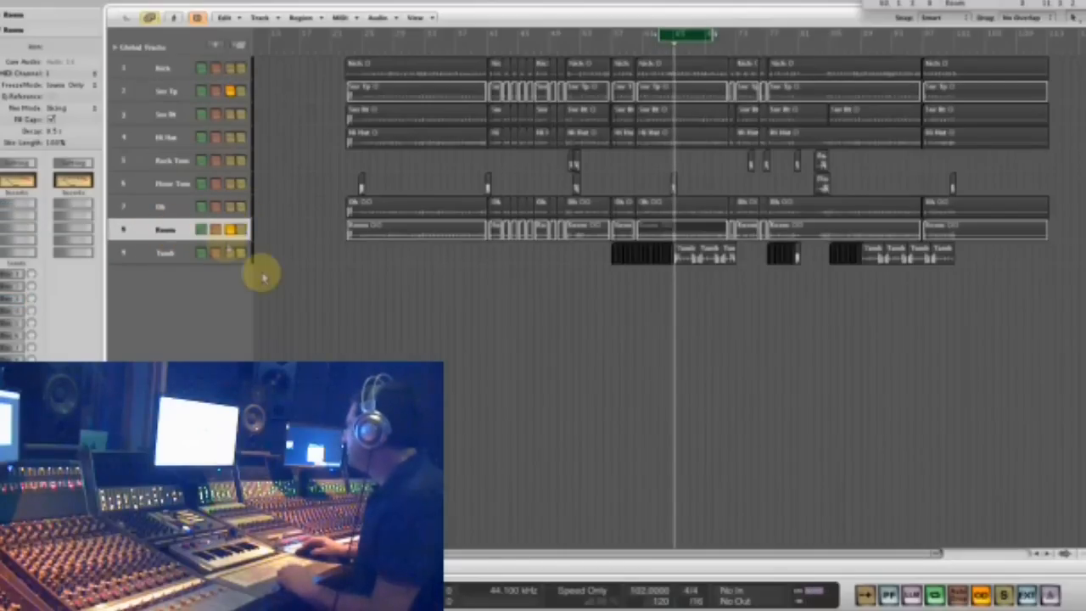
pyautogui.press('space')
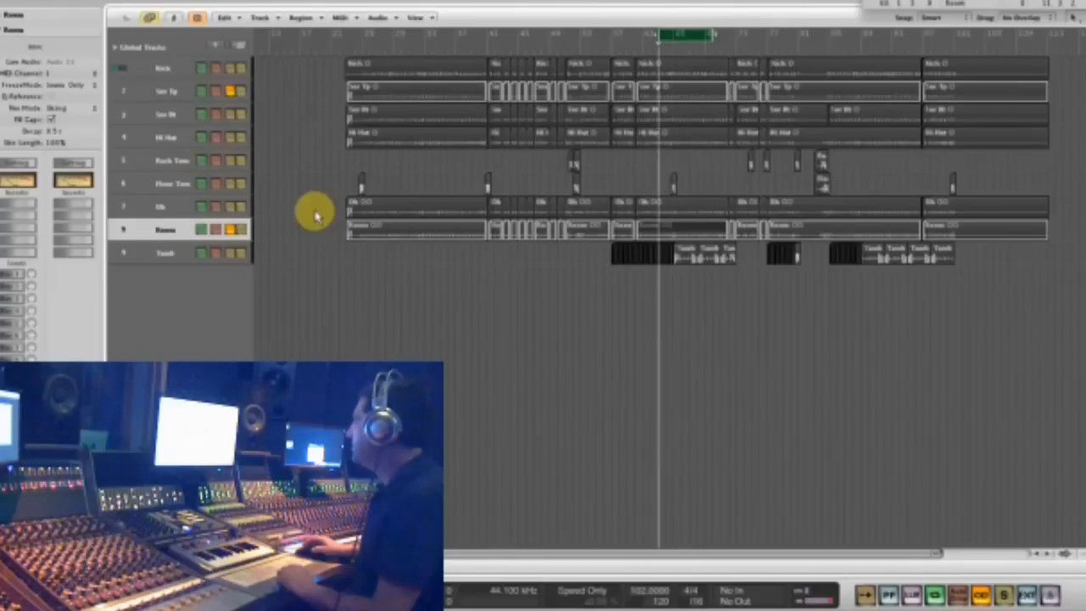
# - Unsolo the Snr Tp and Room tracks and play the loop with only the Room track's regions soloed
pyautogui.click(231, 93)
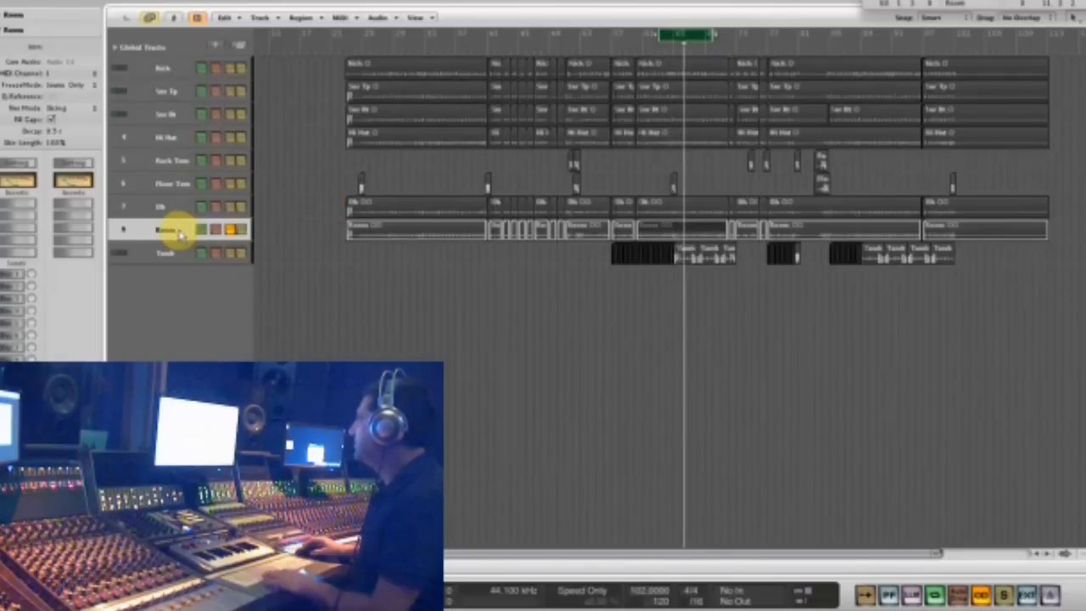
pyautogui.click(233, 229)
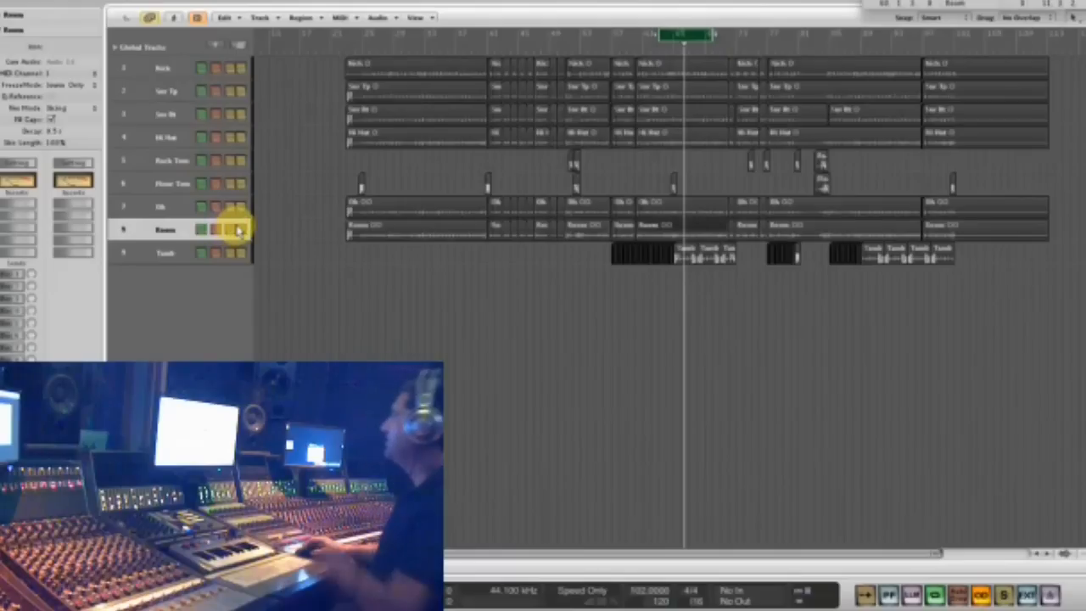
pyautogui.click(236, 229)
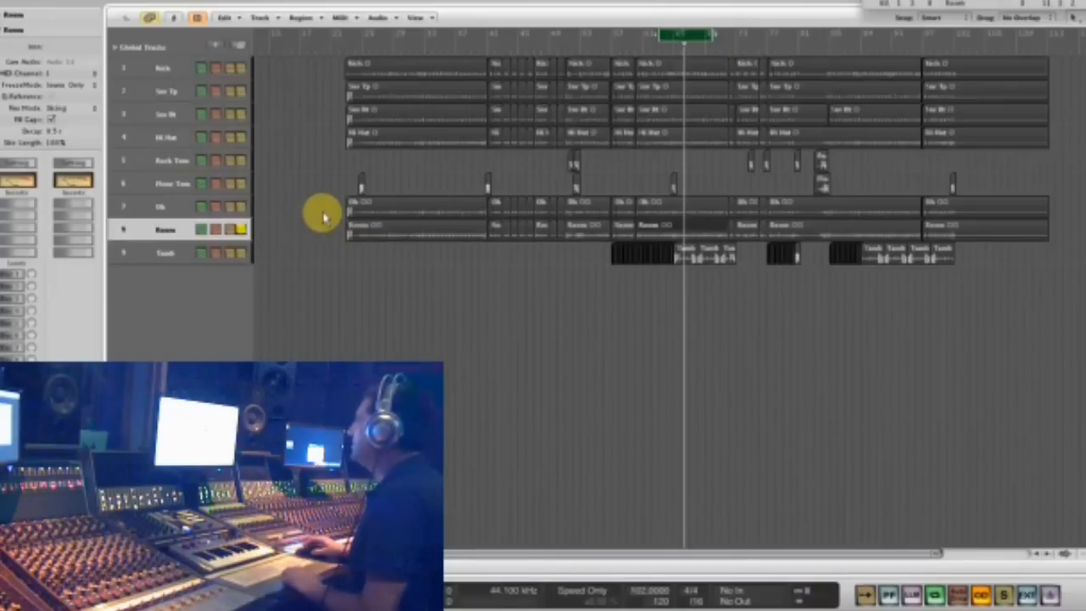
pyautogui.press('space')
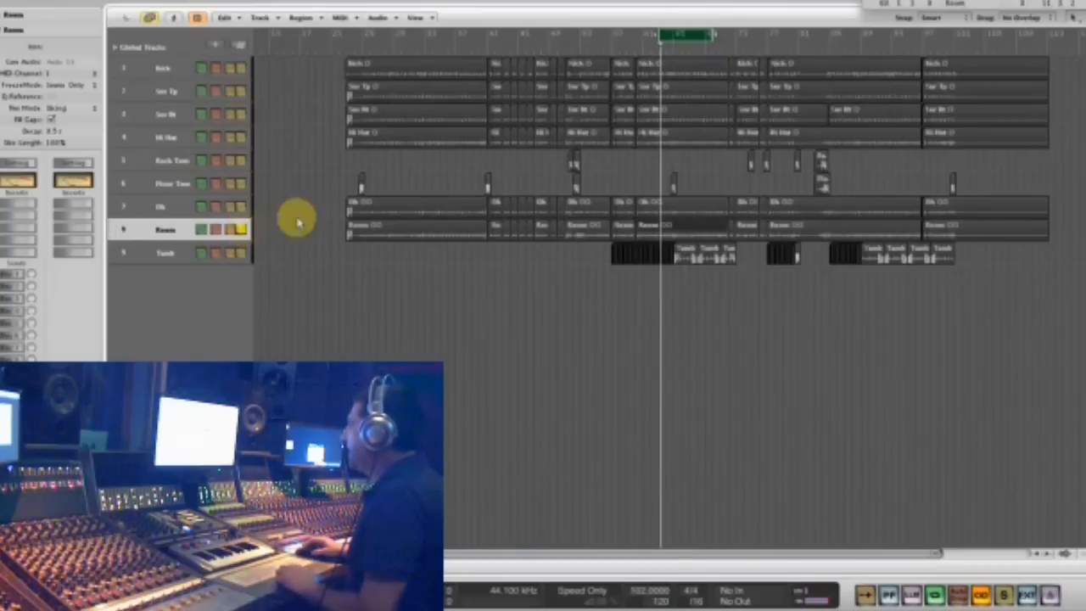
pyautogui.moveTo(303, 230); pyautogui.dragTo(1052, 227)
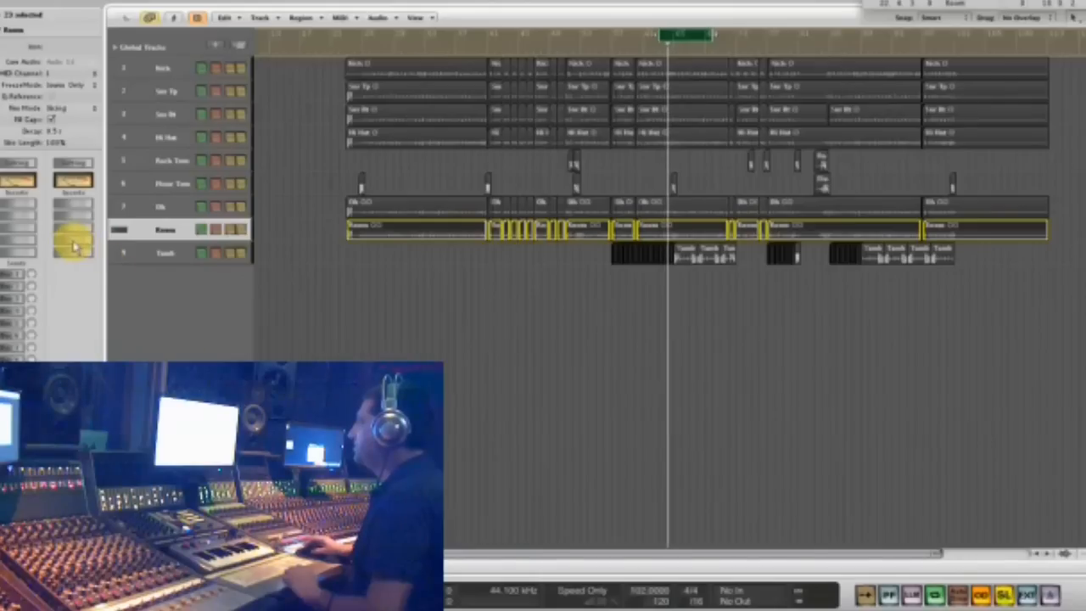
# - Insert the Waves S1 Imager (s) plug-in on the Room track
pyautogui.click(26, 214)
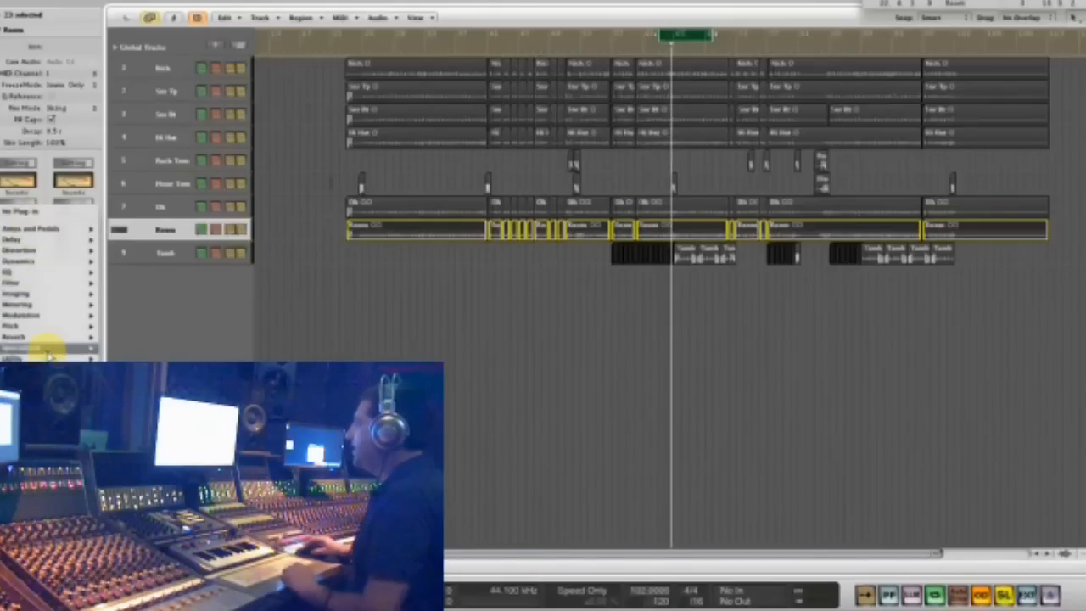
pyautogui.moveTo(136, 424)
pyautogui.scroll(-15, 236, 424)
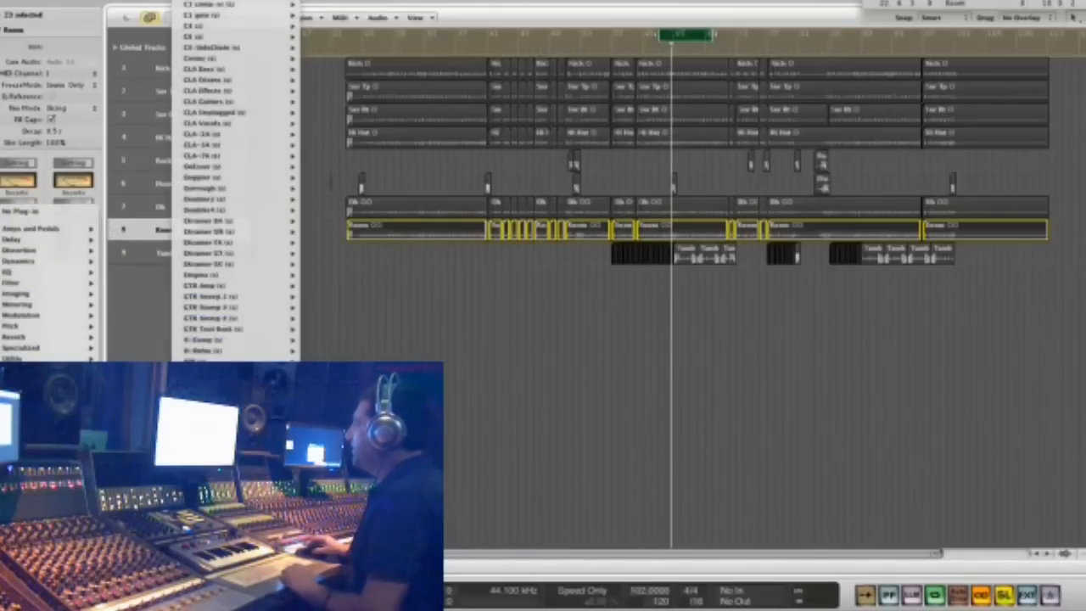
pyautogui.scroll(-10, 235, 181)
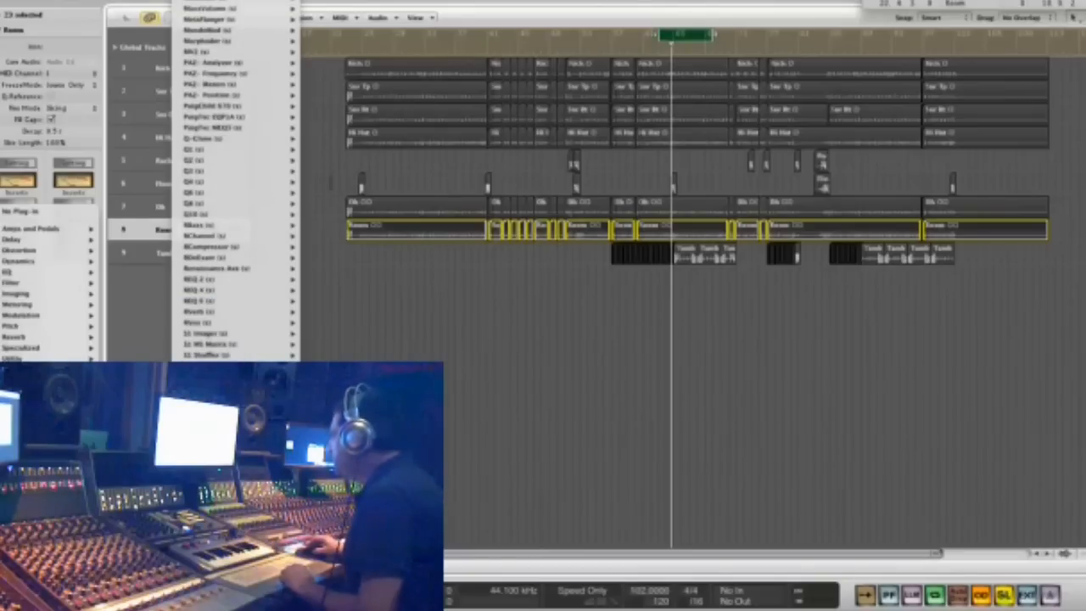
pyautogui.click(225, 338)
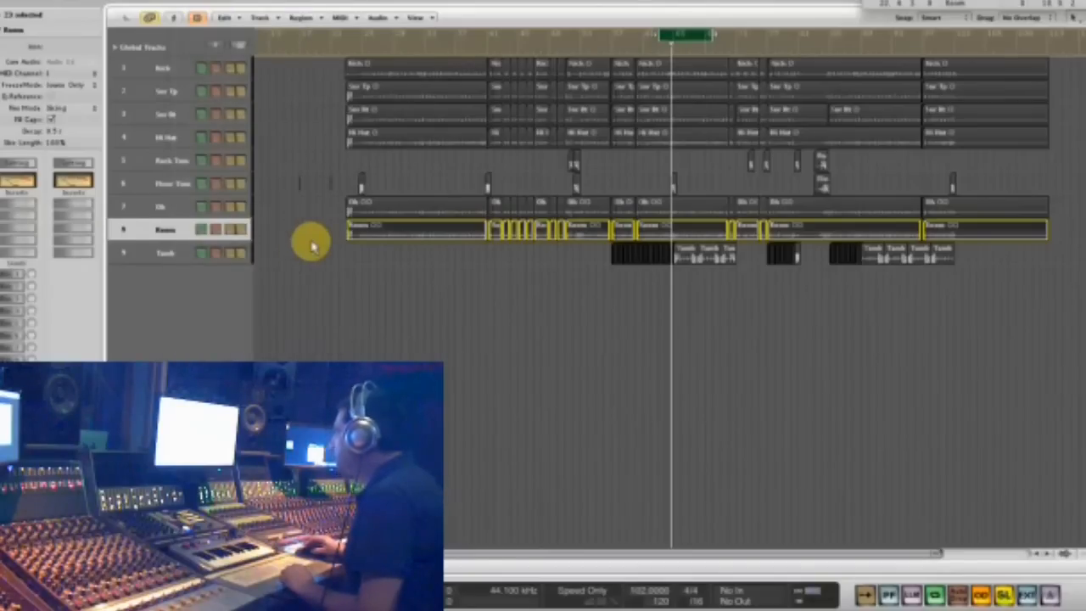
# - Widen the Room's stereo image in the S1 Imager, offset its Asymmetry slightly above centre during playback, and close the plug-in
pyautogui.press('space')
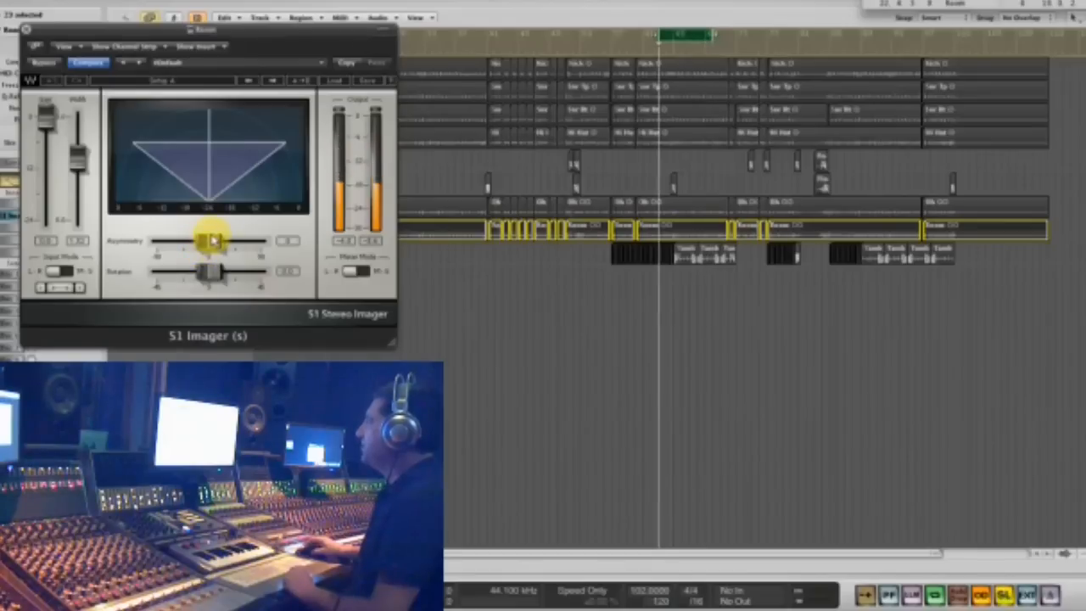
pyautogui.moveTo(181, 238); pyautogui.dragTo(219, 234)
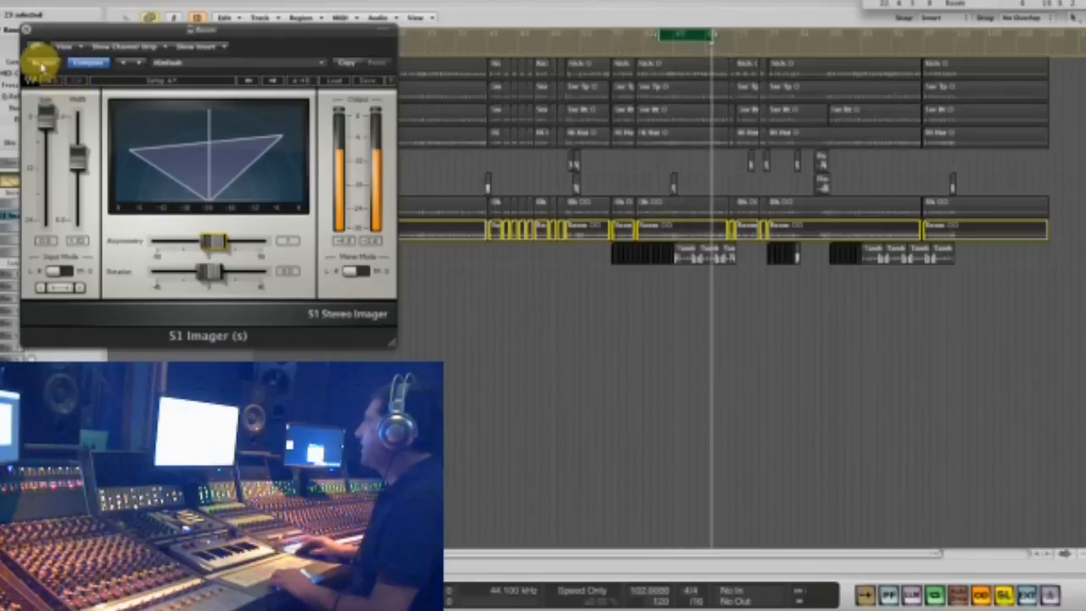
pyautogui.click(30, 36)
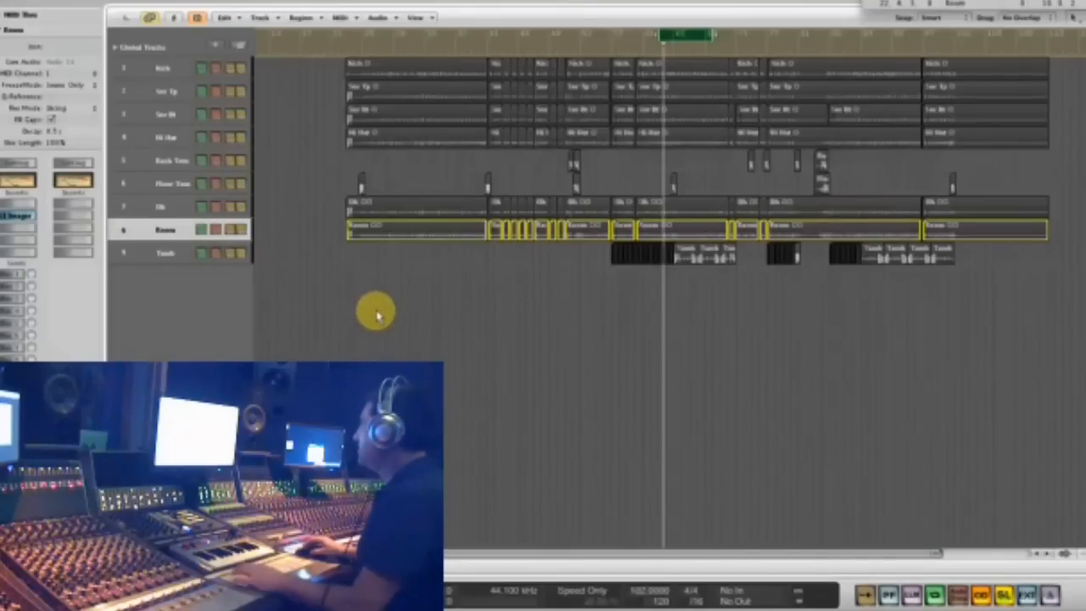
# - Insert a CLA-76 (s) compressor on the Room track in the slot below the S1 Imager
pyautogui.click(23, 235)
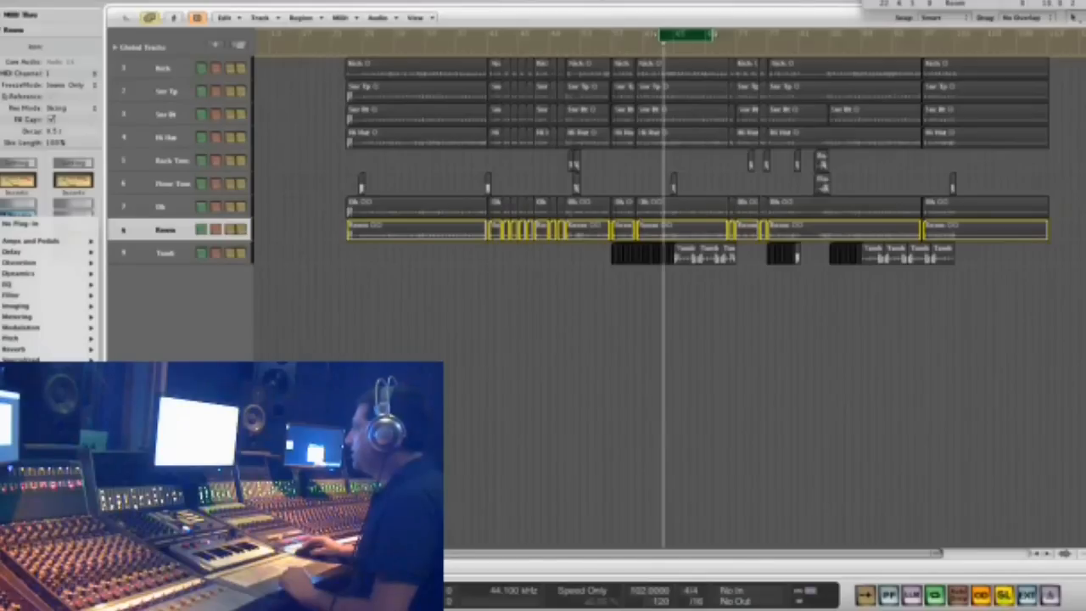
pyautogui.moveTo(136, 475)
pyautogui.scroll(-15, 236, 475)
pyautogui.scroll(-5, 236, 475)
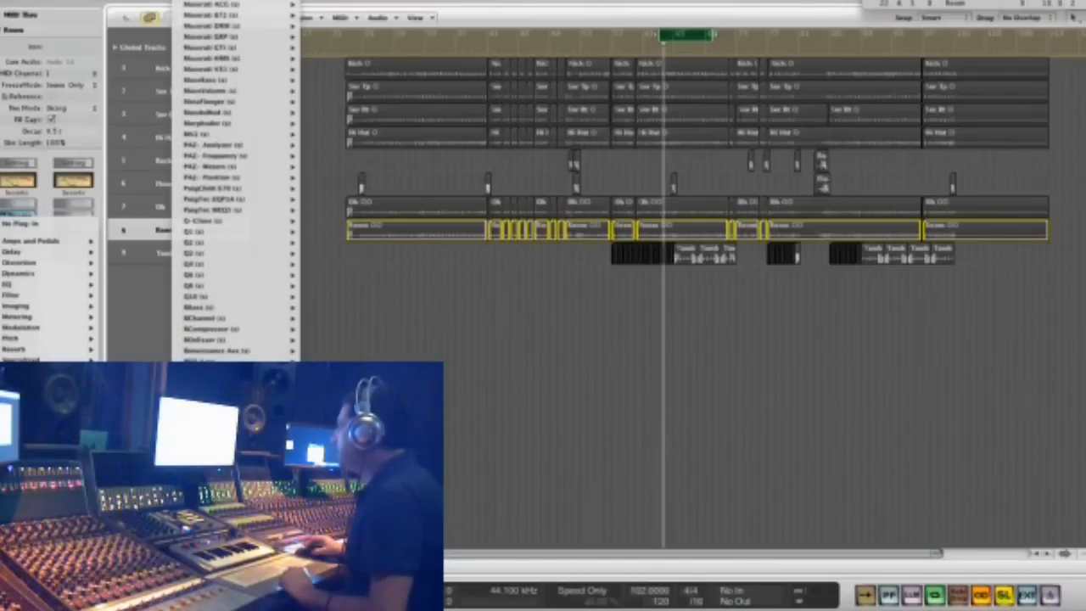
pyautogui.scroll(10, 236, 475)
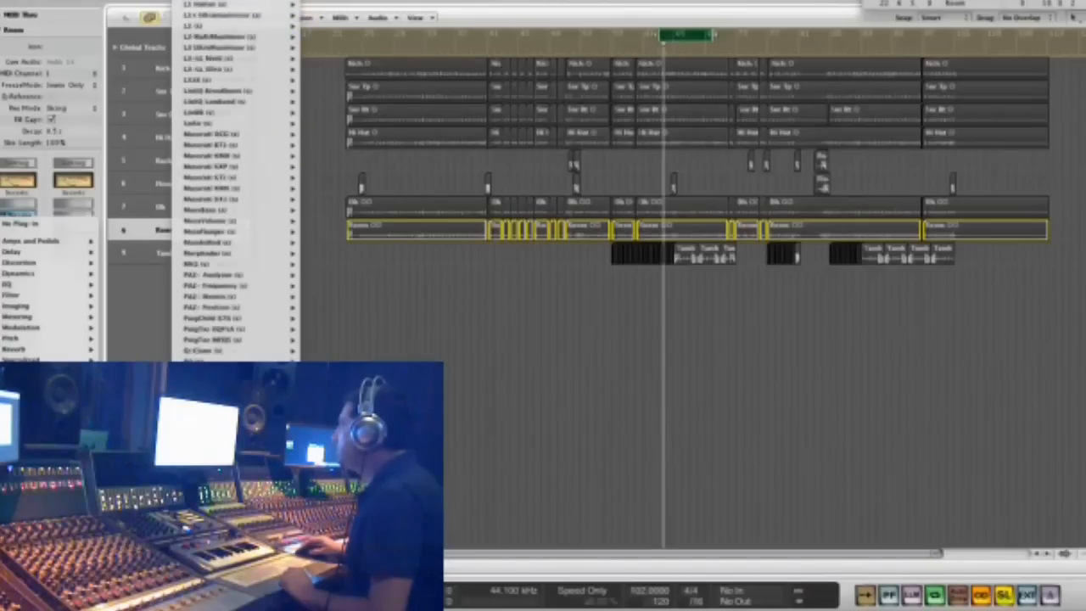
pyautogui.scroll(10, 236, 179)
pyautogui.moveTo(238, 180)
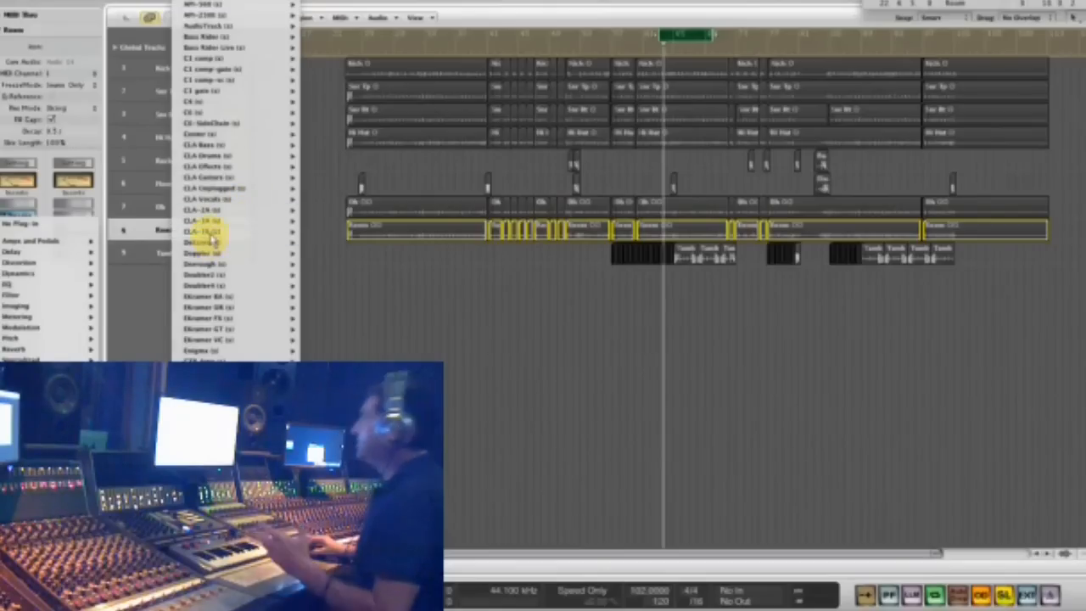
pyautogui.click(207, 235)
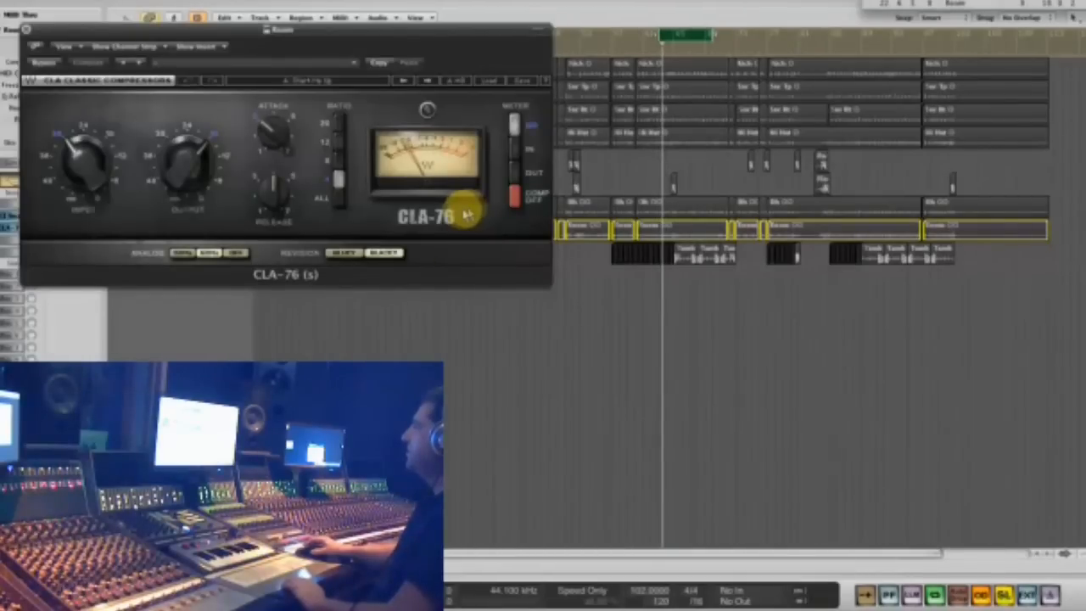
# - Set the CLA-76's Ratio to All, lower its Output to about 24 and raise its Input to about 18
pyautogui.click(341, 203)
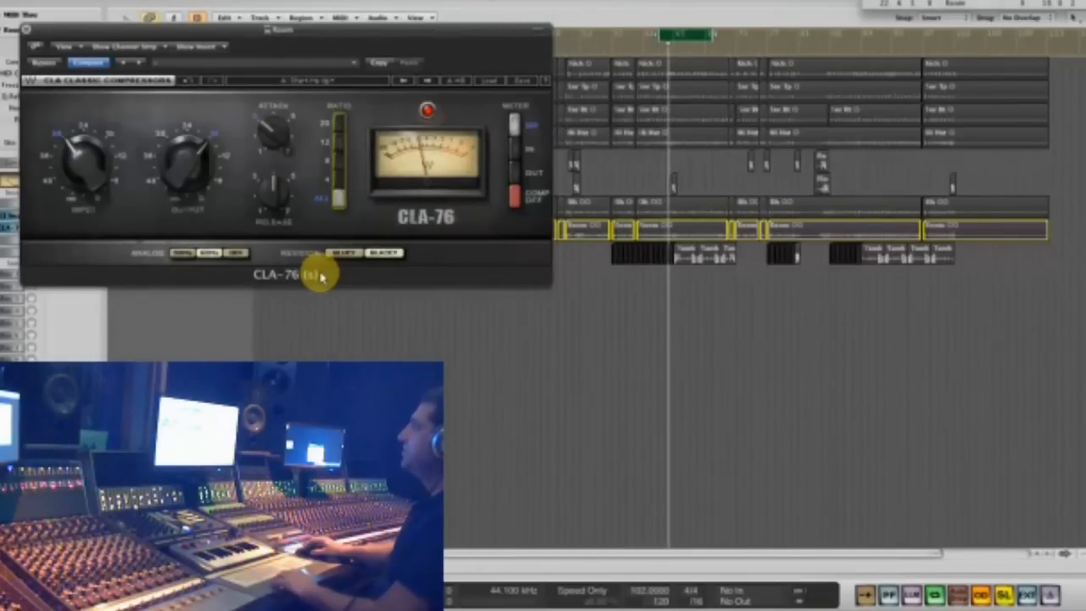
pyautogui.moveTo(206, 158); pyautogui.dragTo(199, 186)
pyautogui.moveTo(103, 163); pyautogui.dragTo(106, 115)
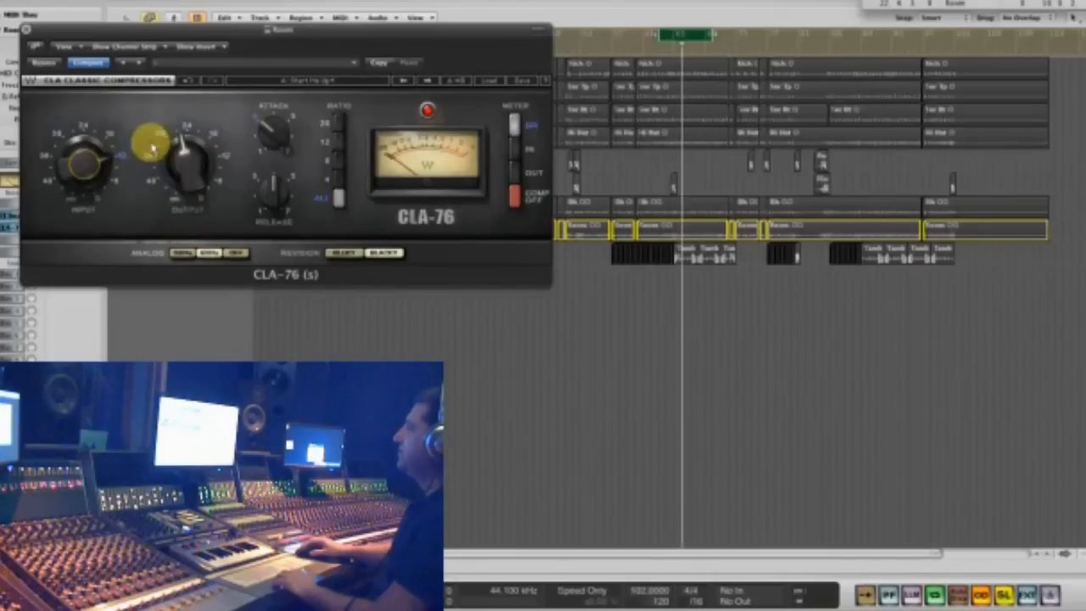
pyautogui.moveTo(73, 170)
pyautogui.mouseDown()
pyautogui.moveTo(73, 191)
pyautogui.moveTo(73, 172)
pyautogui.mouseUp()
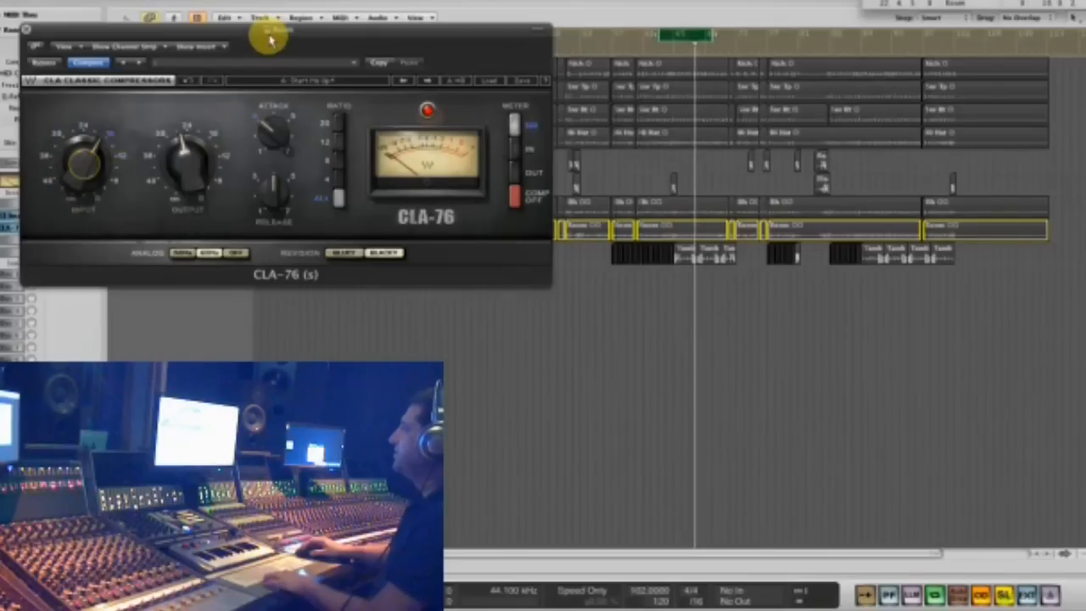
# - Turn the Room compressor's Attack up to about 7, raise its Release, and close the CLA-76
pyautogui.moveTo(269, 39); pyautogui.dragTo(436, 151)
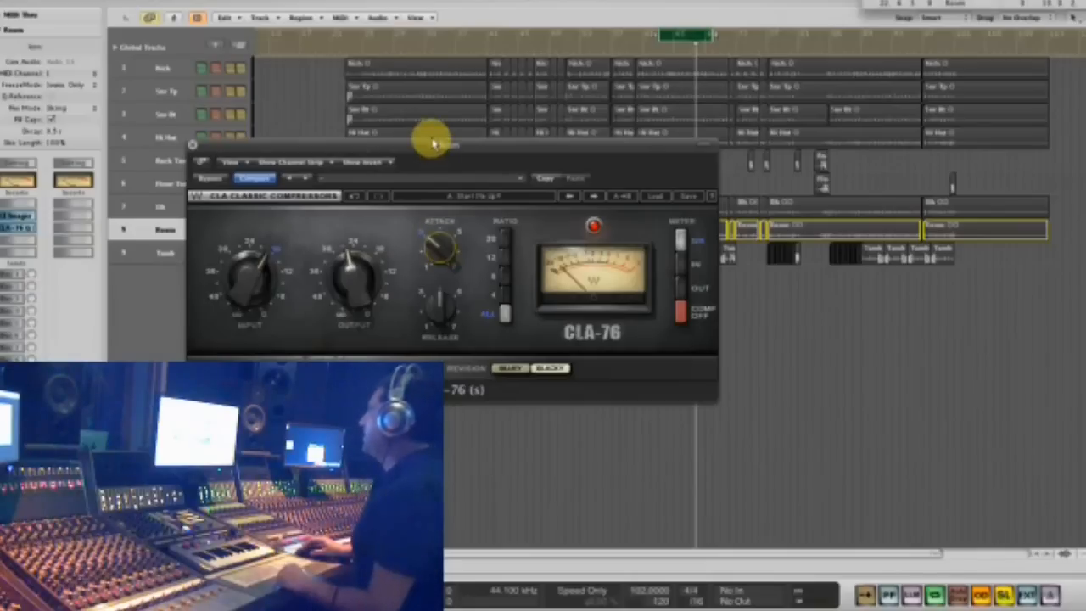
pyautogui.moveTo(432, 148); pyautogui.dragTo(502, 191)
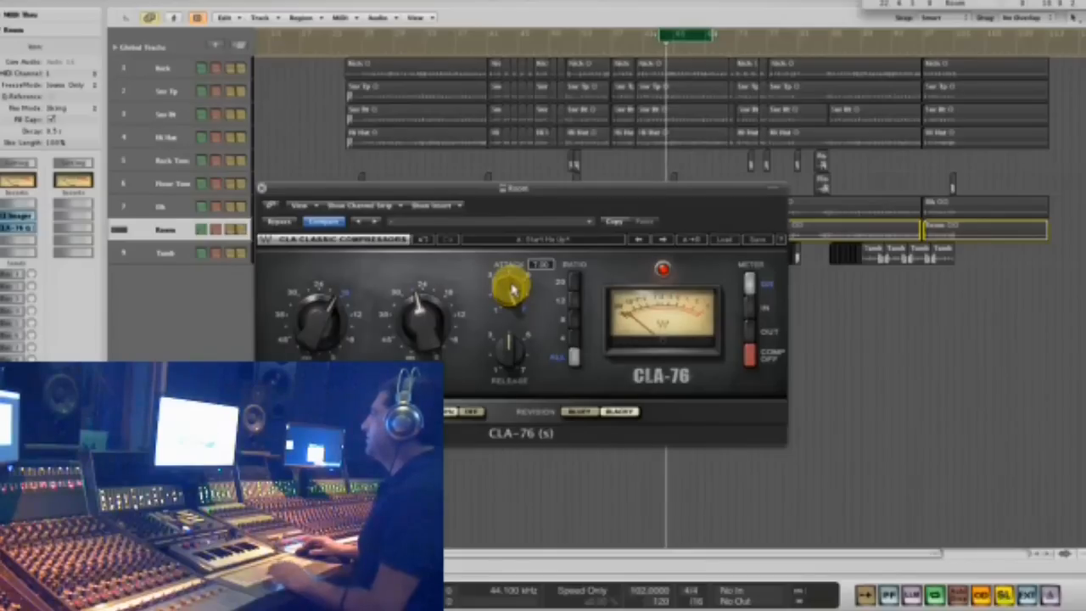
pyautogui.moveTo(577, 188); pyautogui.dragTo(596, 252)
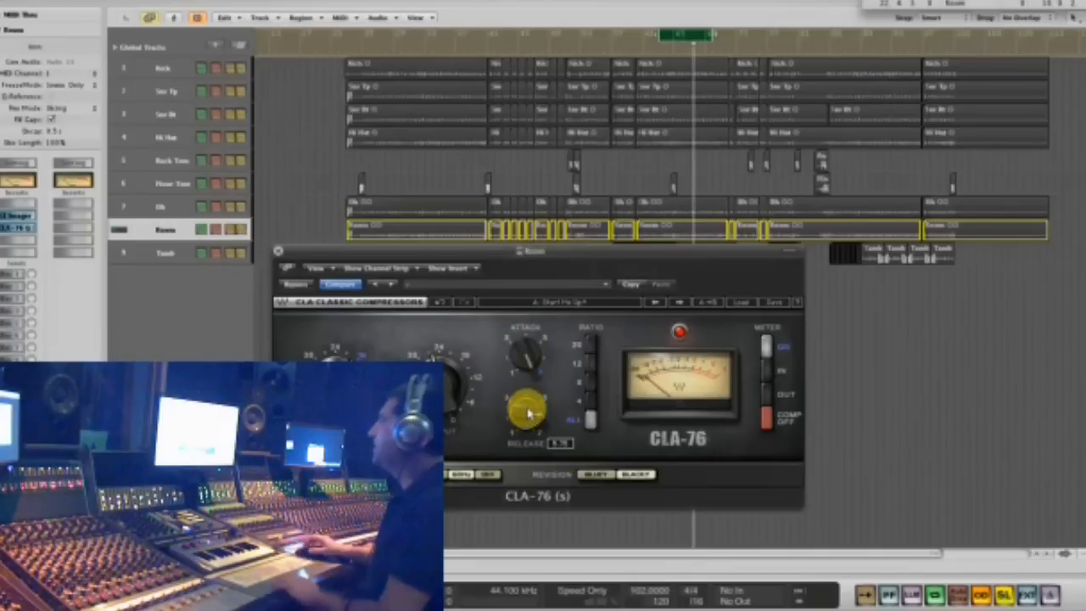
pyautogui.click(281, 249)
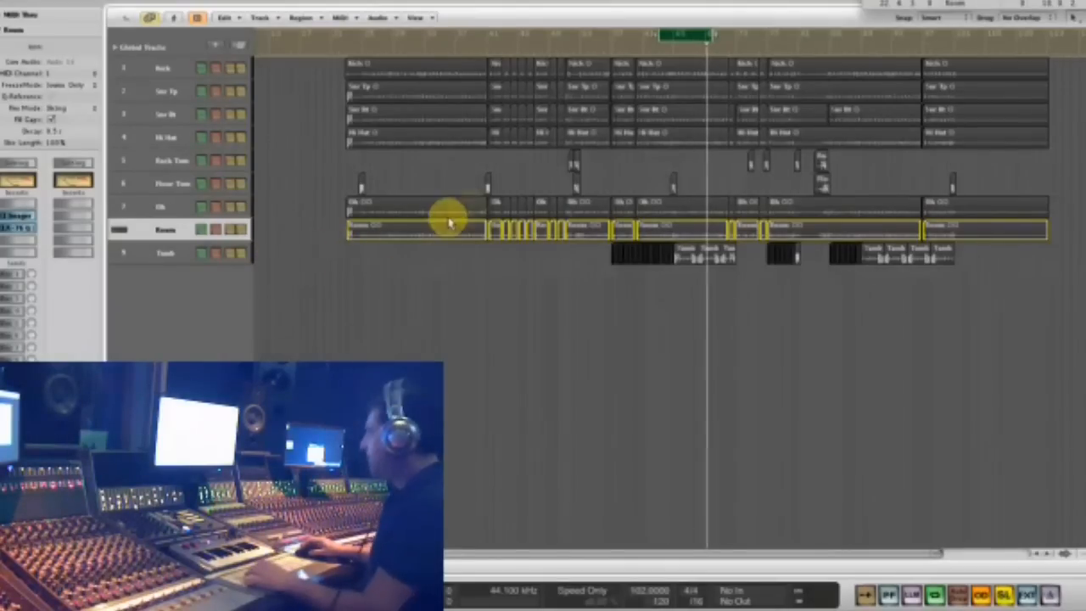
# - Solo the regions of all drum tracks from Kick to Room and insert a Waves Q2 (s) equalizer on the Room track
pyautogui.moveTo(309, 226); pyautogui.dragTo(1024, 27)
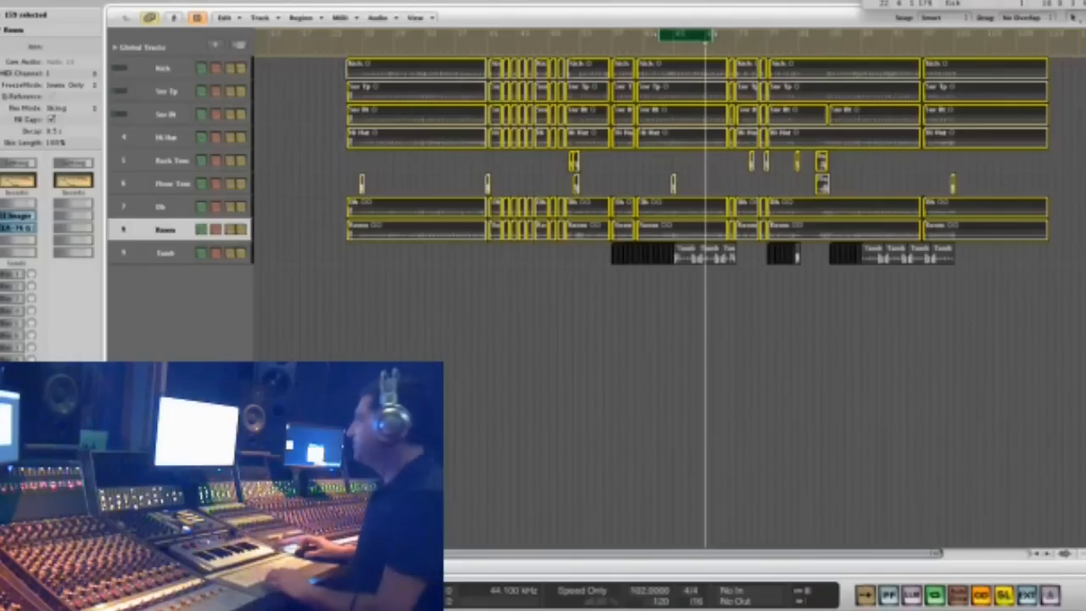
pyautogui.click(21, 219)
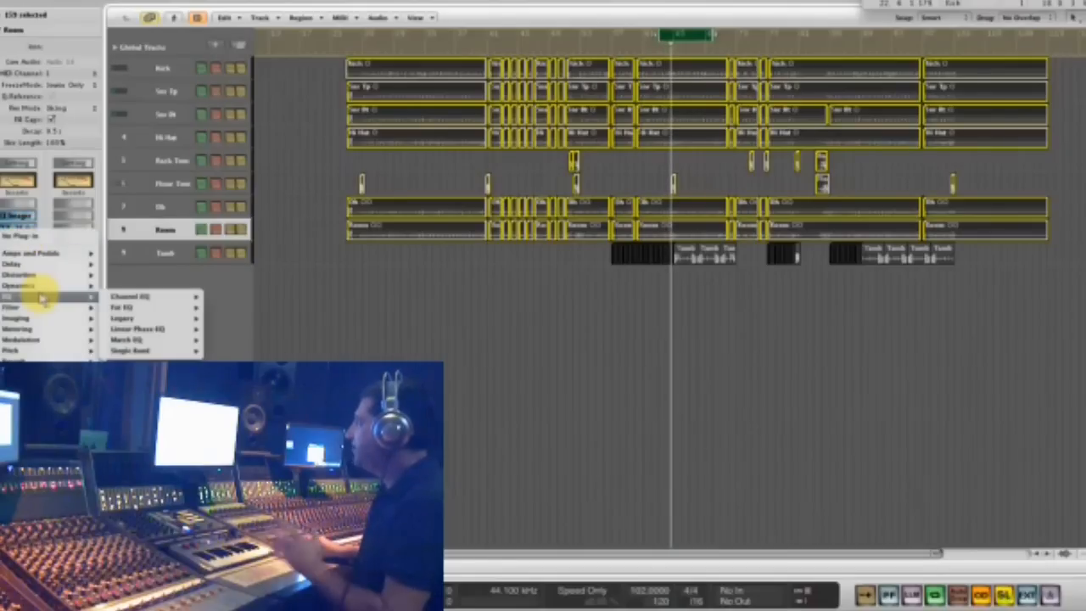
pyautogui.moveTo(136, 509)
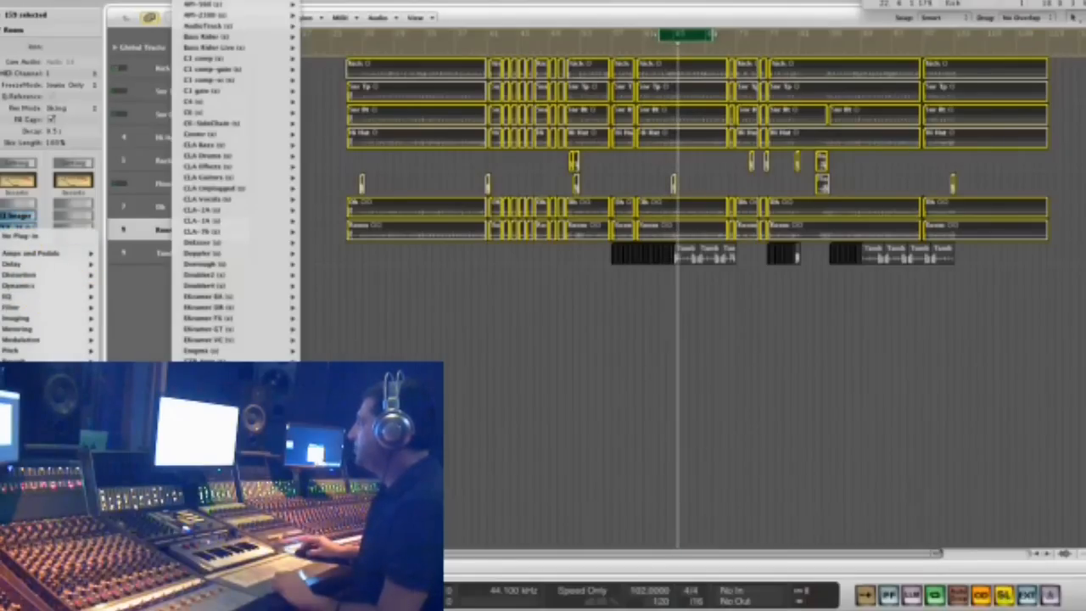
pyautogui.scroll(-10, 236, 182)
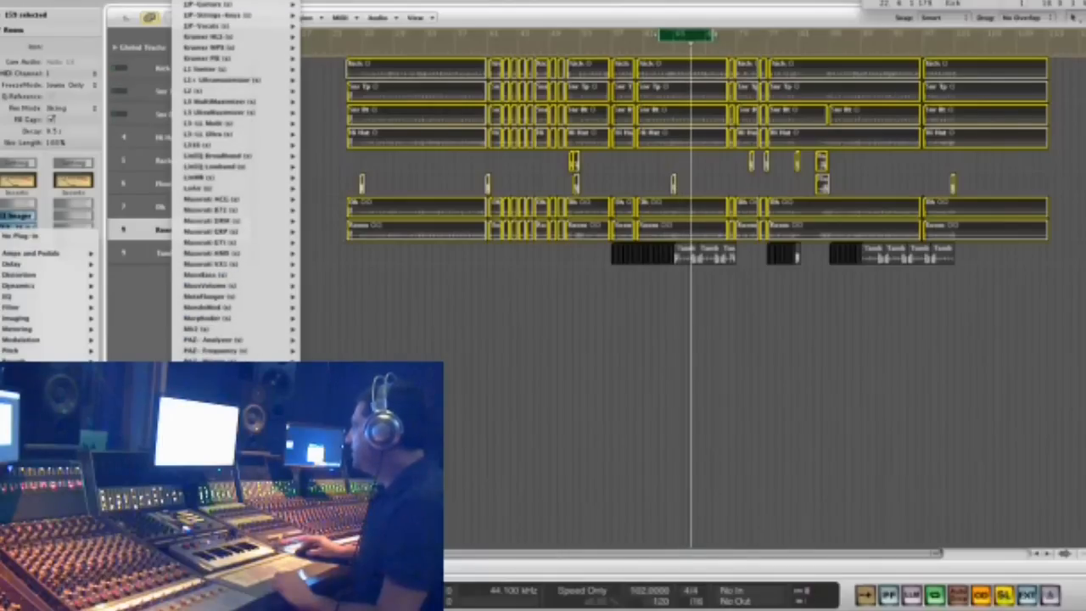
pyautogui.click(332, 459)
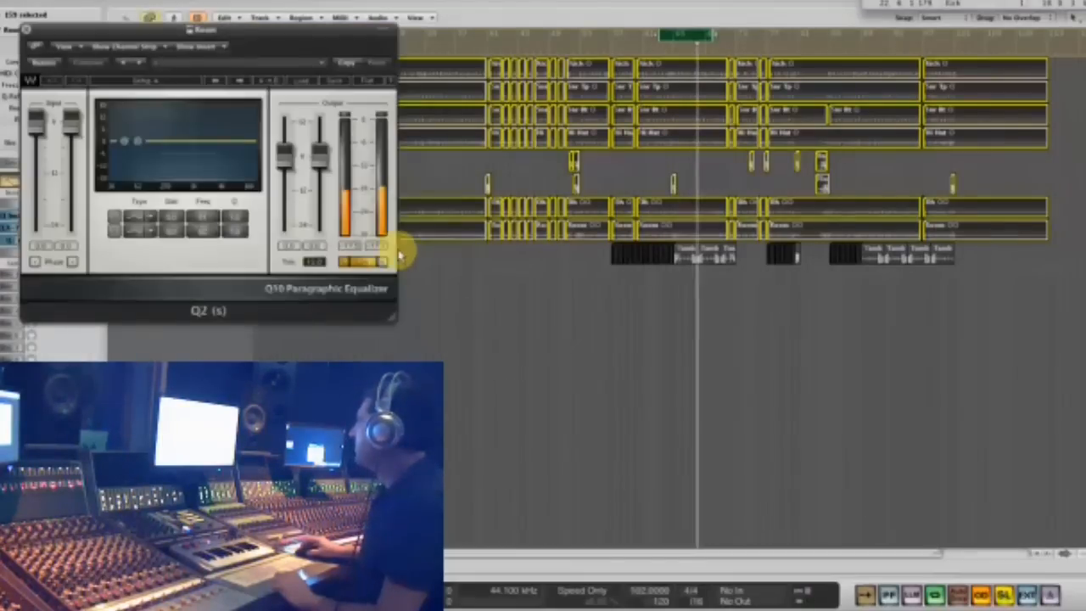
# - Cut the Room's low mids with the second Q2 band, centred a little below 250 Hz, and close the equalizer
pyautogui.moveTo(154, 152); pyautogui.dragTo(172, 195)
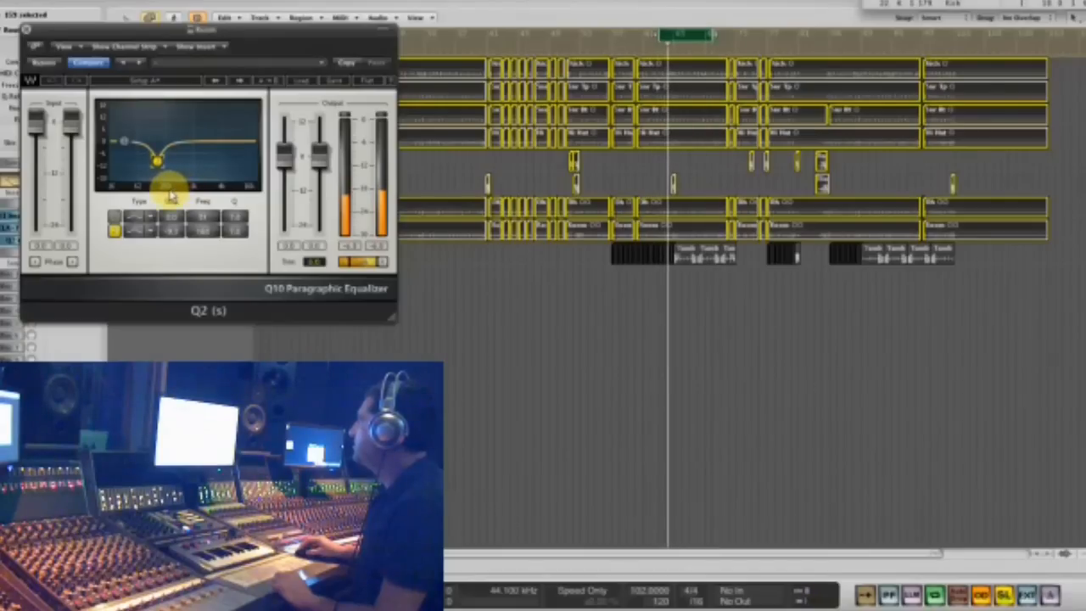
pyautogui.click(27, 32)
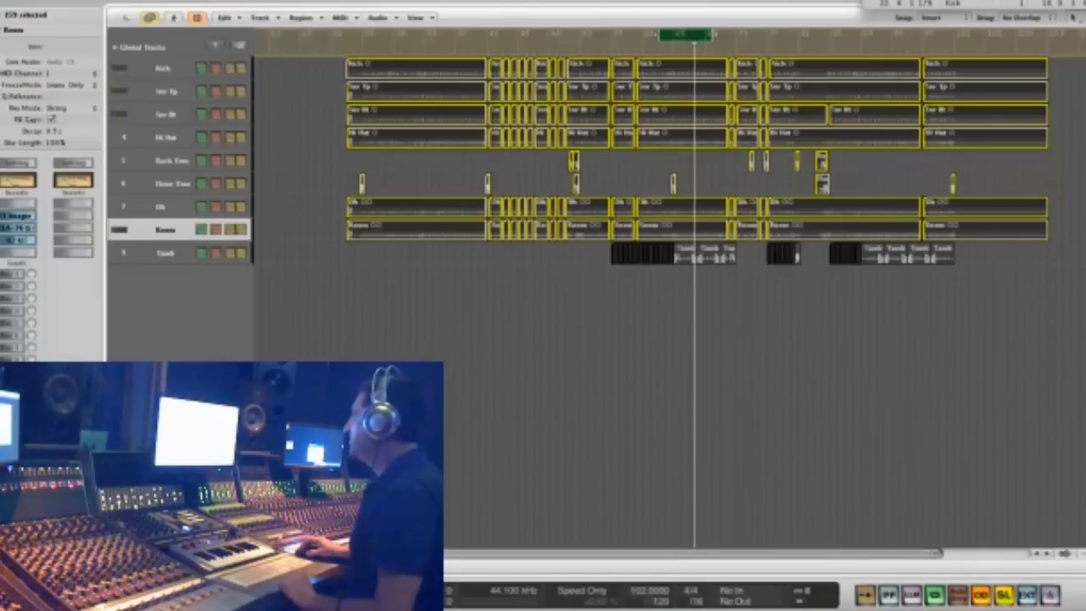
# - Select all the regions on the Room track
pyautogui.click(489, 356)
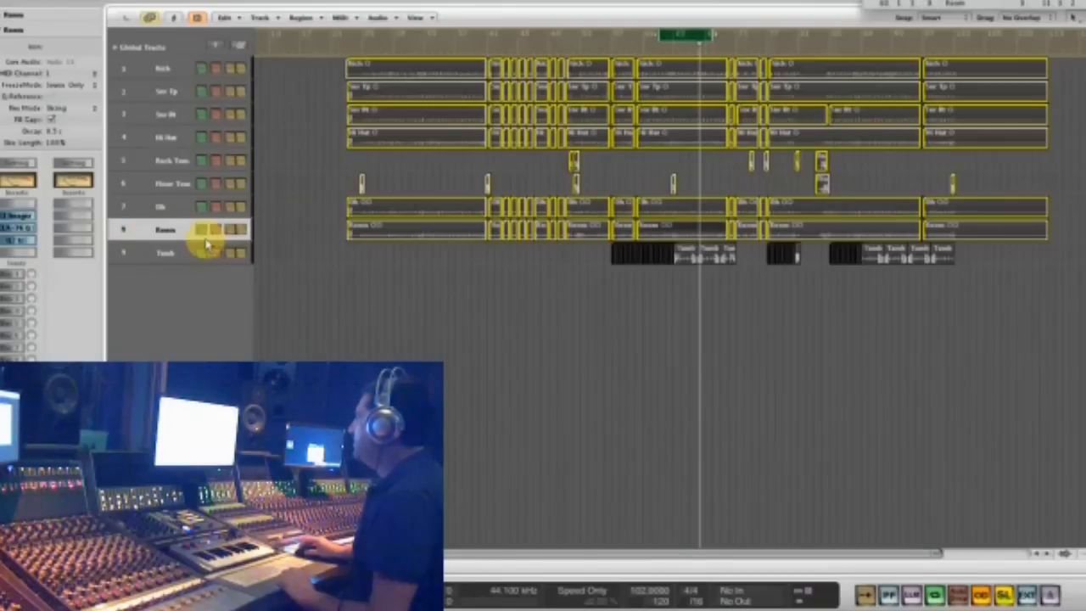
pyautogui.moveTo(316, 232); pyautogui.dragTo(1085, 225)
pyautogui.click(7, 15)
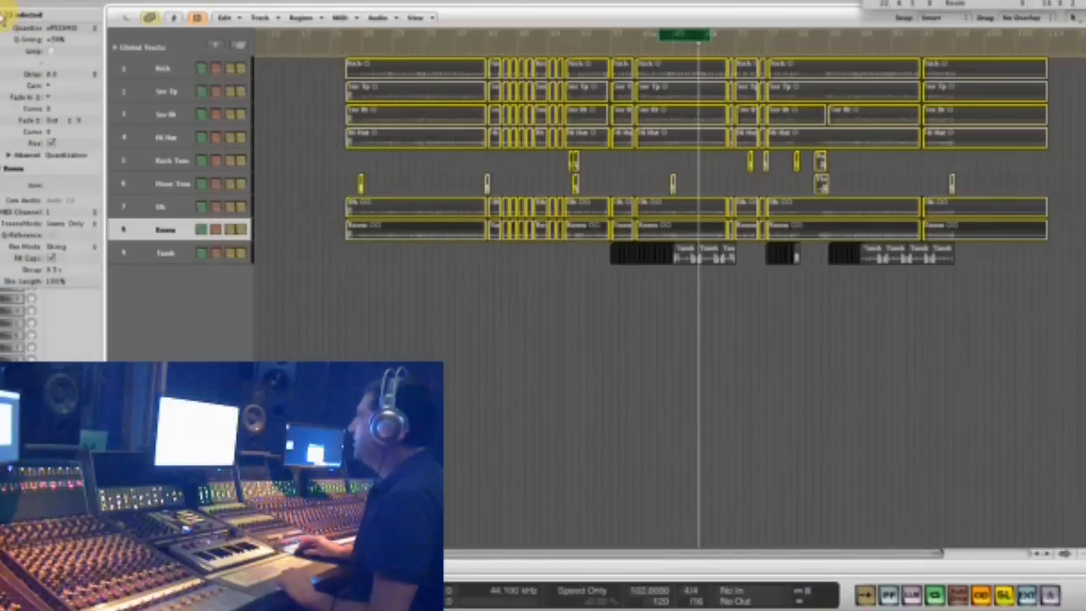
pyautogui.click(7, 15)
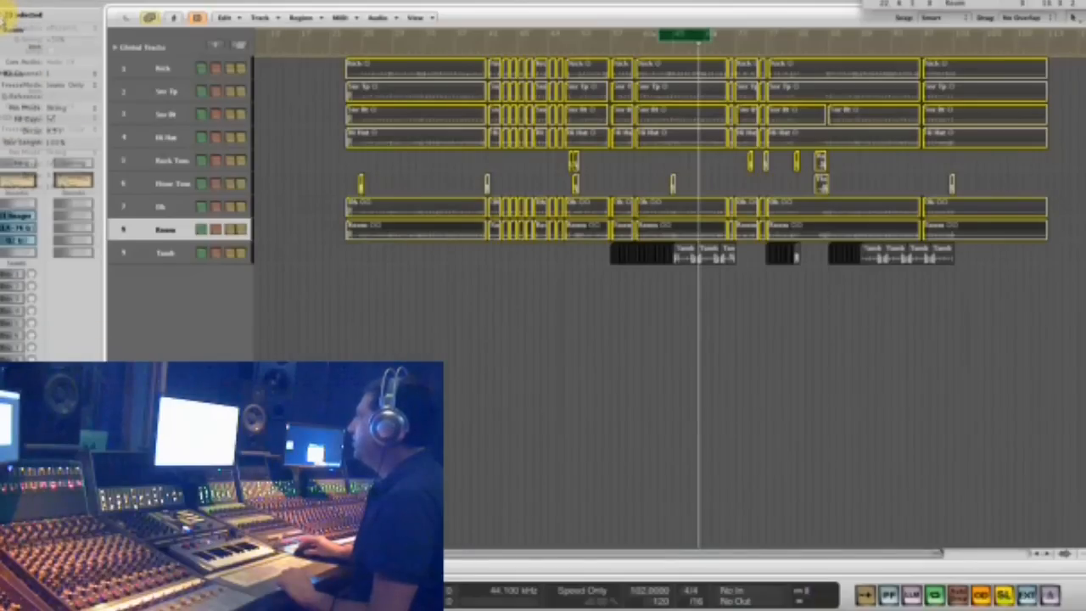
# - Insert a Waves H-Delay (s) plug-in on the Room track after the Q2 equalizer
pyautogui.click(19, 259)
pyautogui.moveTo(140, 475)
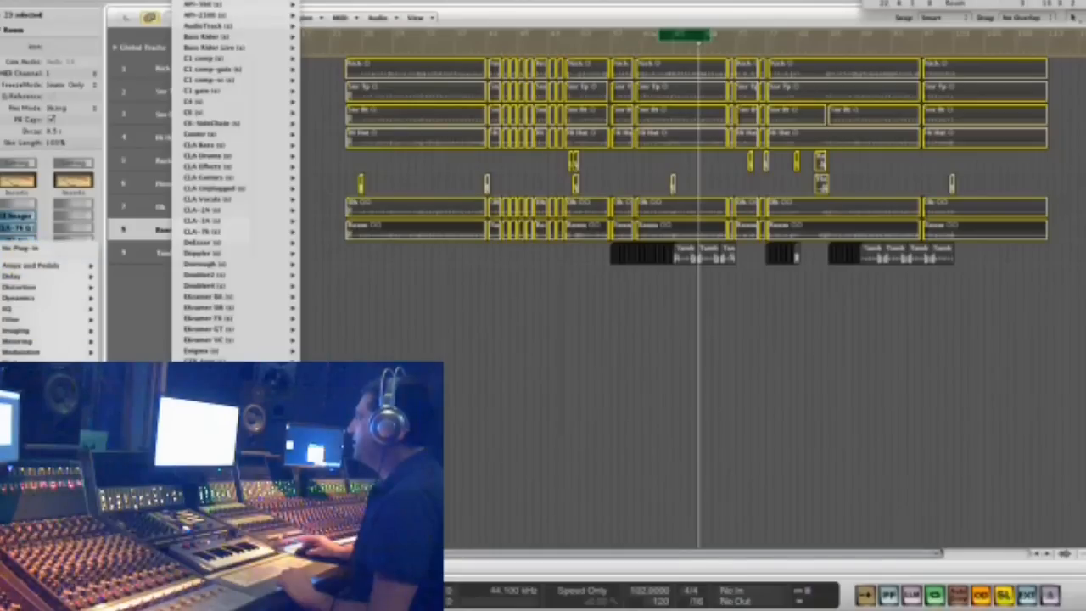
pyautogui.scroll(-5, 246, 407)
pyautogui.scroll(-5, 246, 407)
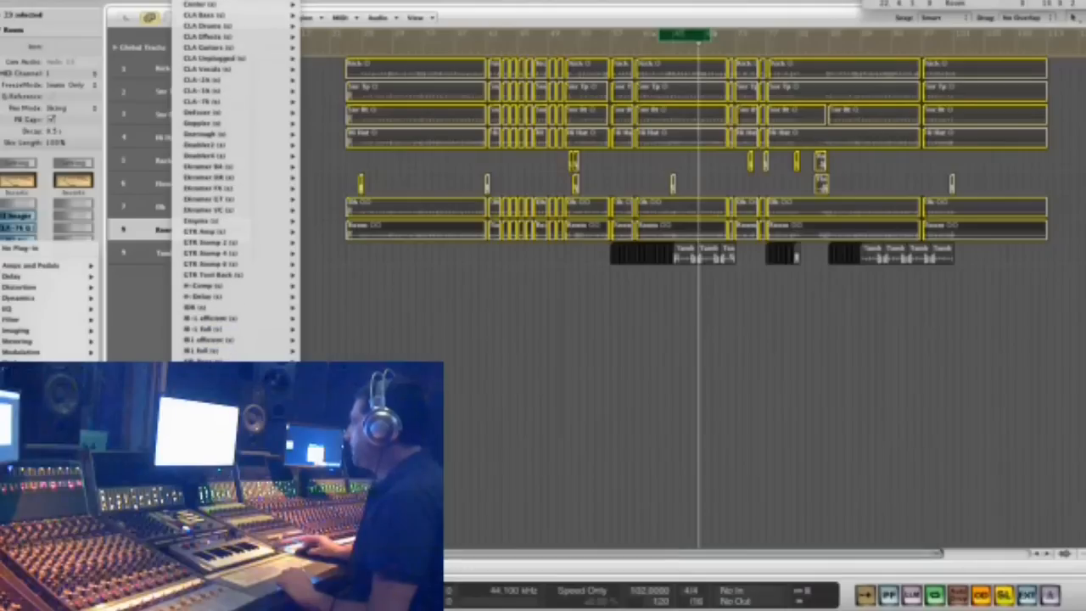
pyautogui.click(225, 285)
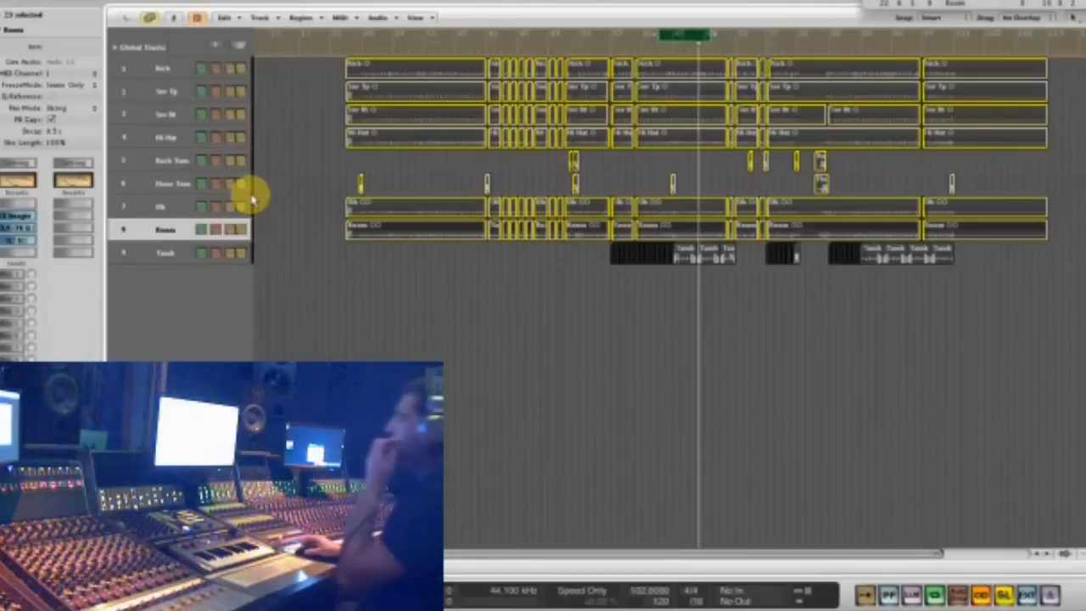
# - Switch the H-Delay's time base to milliseconds, set its delay time to 27 ms, and close the plug-in
pyautogui.click(279, 187)
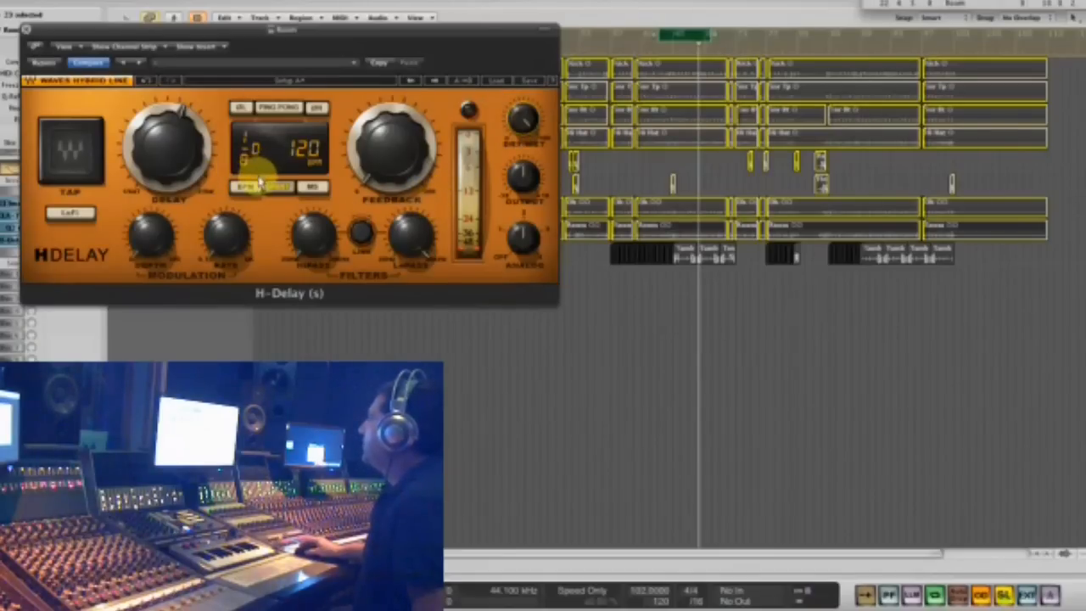
pyautogui.click(313, 187)
pyautogui.moveTo(177, 138); pyautogui.dragTo(149, 348)
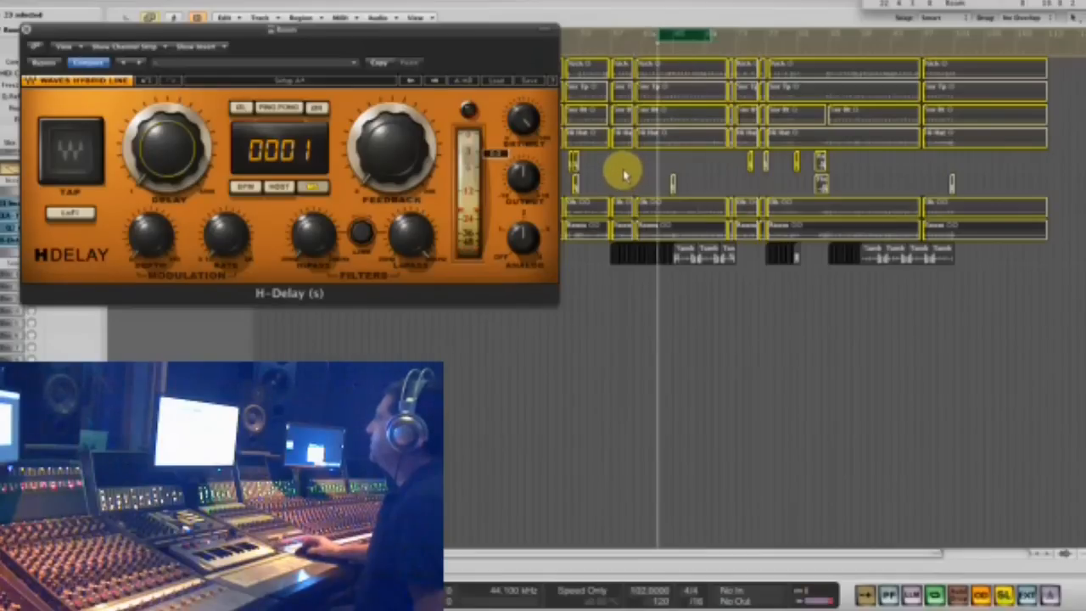
pyautogui.moveTo(169, 139); pyautogui.dragTo(180, 100)
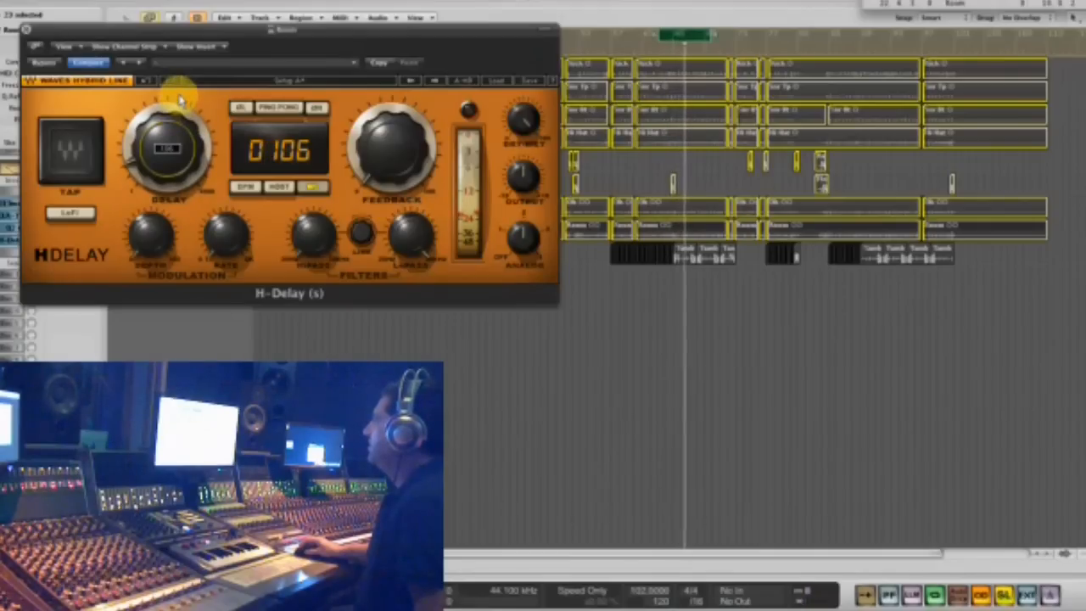
pyautogui.moveTo(179, 100); pyautogui.dragTo(175, 93)
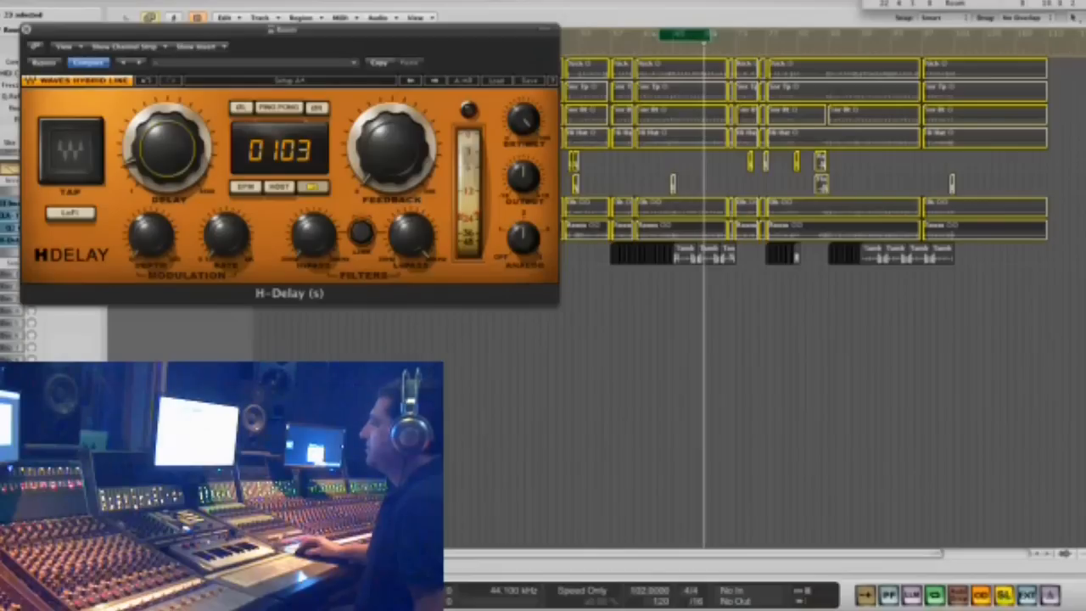
pyautogui.moveTo(181, 146); pyautogui.dragTo(171, 195)
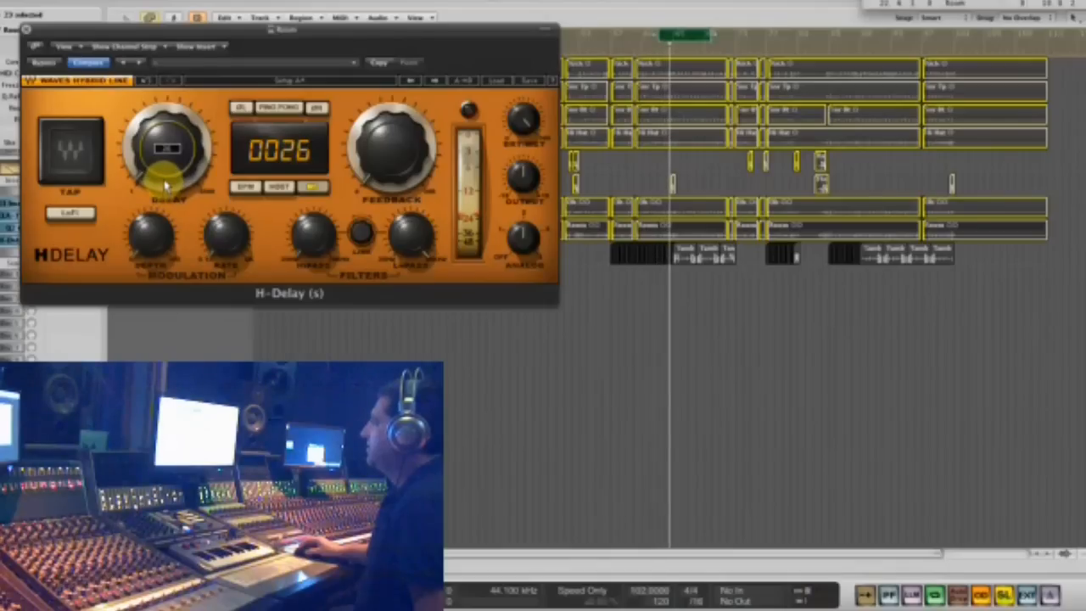
pyautogui.moveTo(166, 186); pyautogui.dragTo(167, 184)
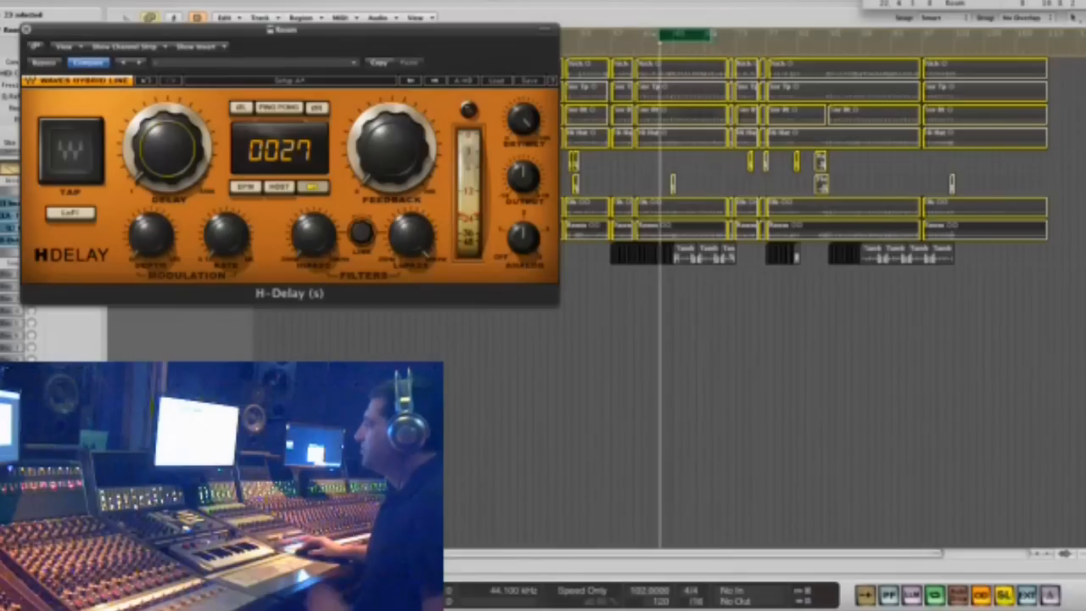
pyautogui.click(27, 33)
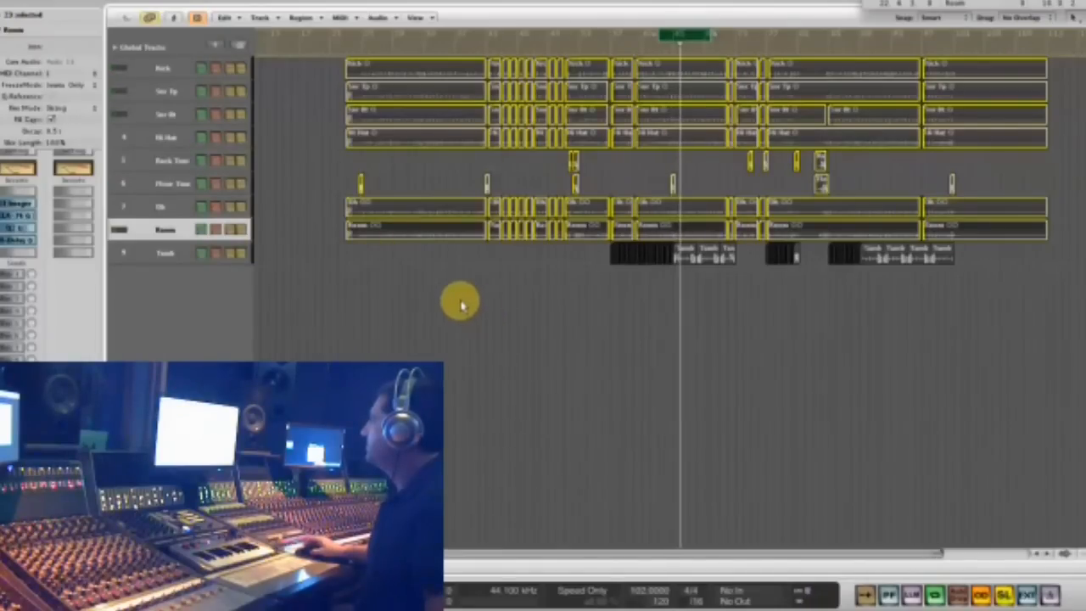
# - Deselect and unsolo the drum regions, turn off cycle playback, and audition the Floor Tom hit just before the tambourine pattern changes
pyautogui.click(503, 290)
pyautogui.press('space')
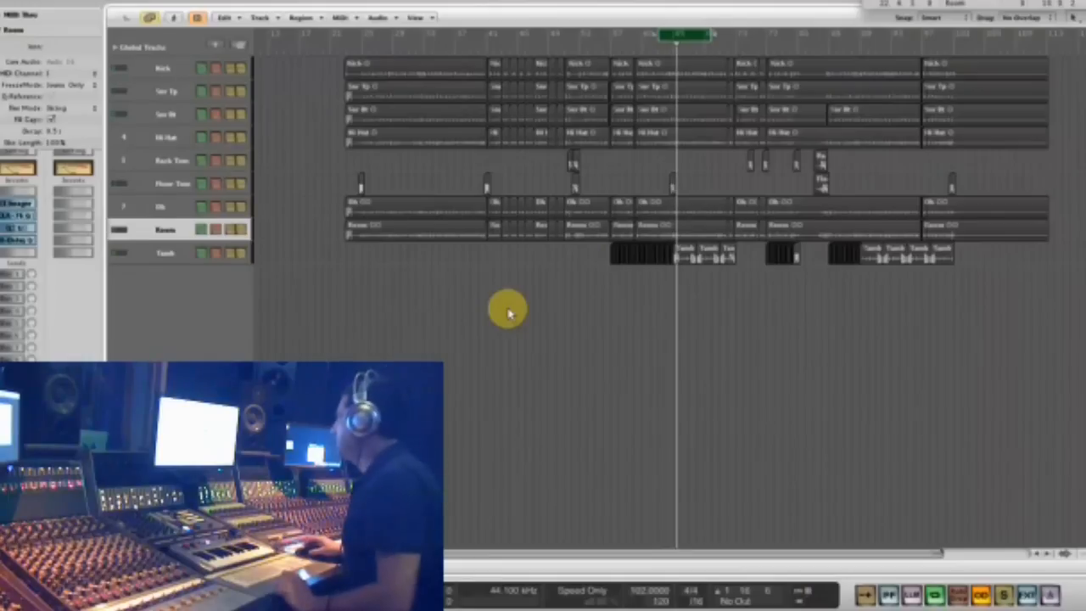
pyautogui.moveTo(707, 156); pyautogui.dragTo(633, 267)
pyautogui.click(664, 34)
pyautogui.click(718, 174)
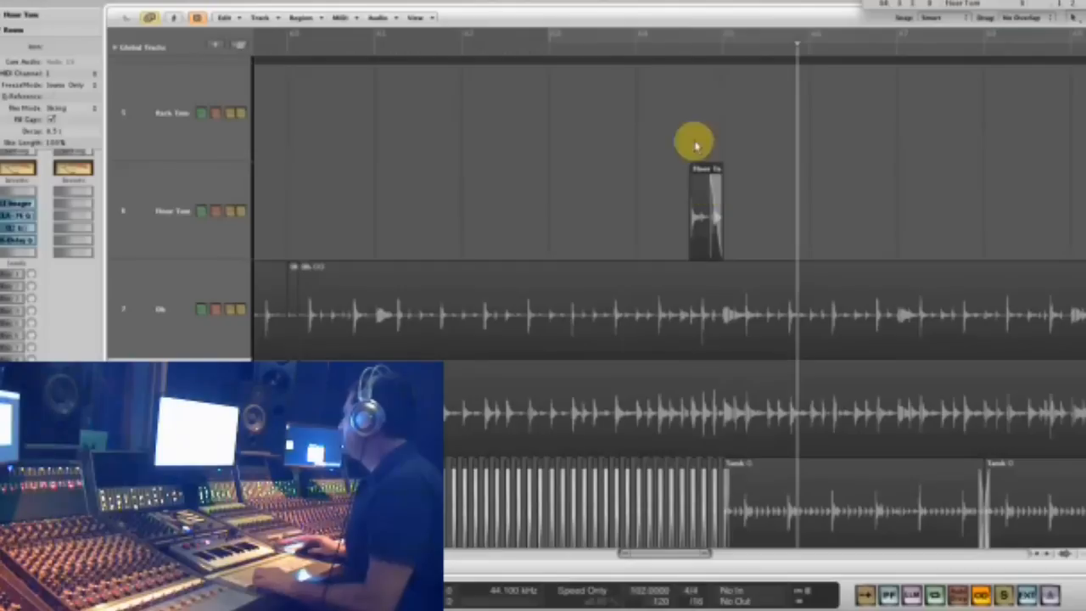
pyautogui.click(637, 53)
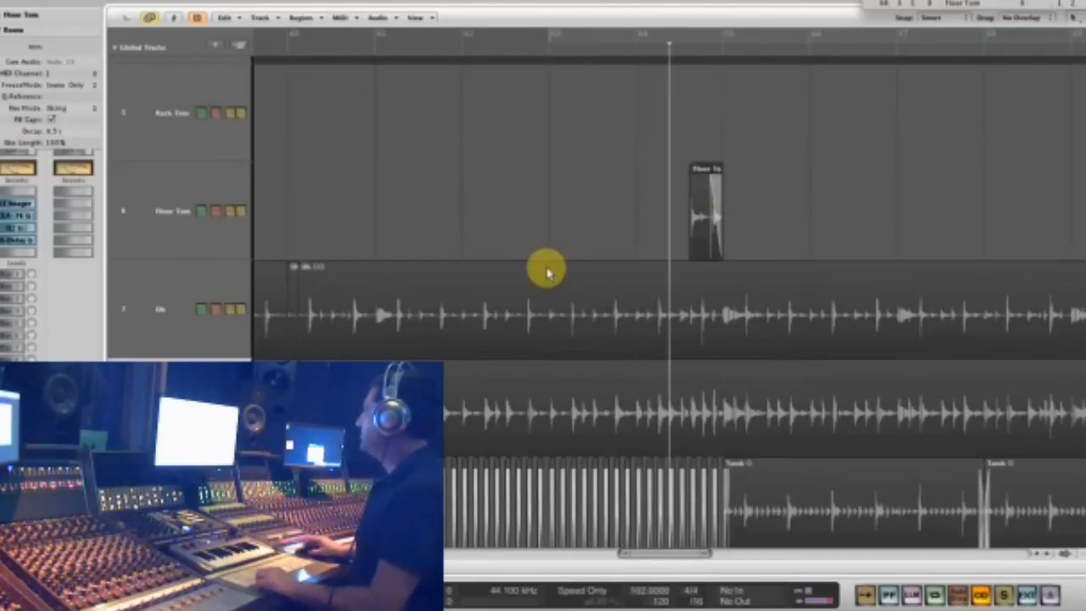
# - Engage the low-pass filter on the Floor Tom's SSL channel strip, replay the tom hit, and close the plug-in
pyautogui.click(195, 249)
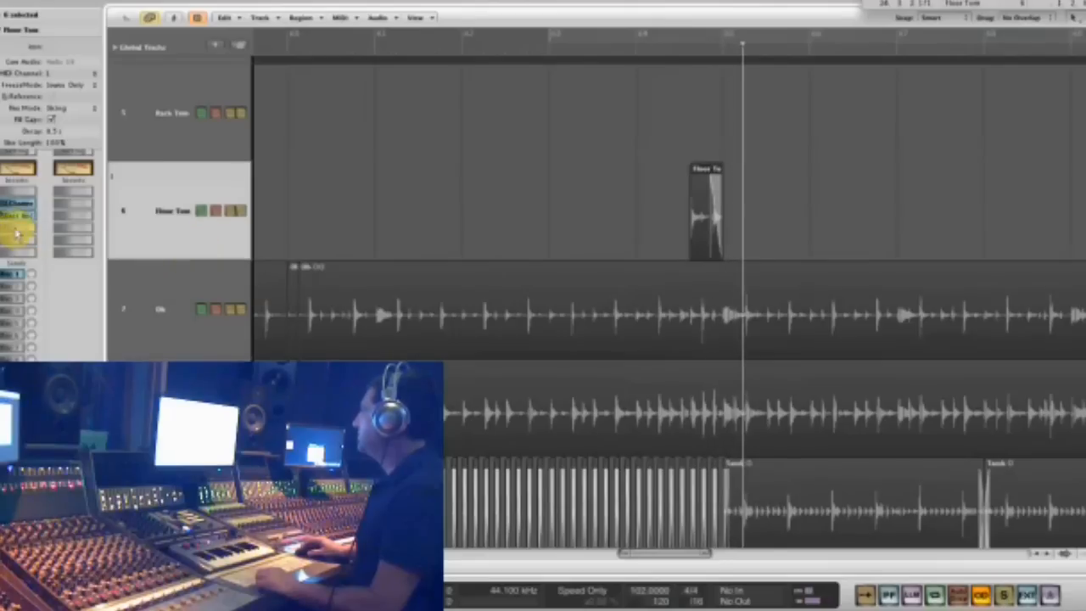
pyautogui.click(18, 212)
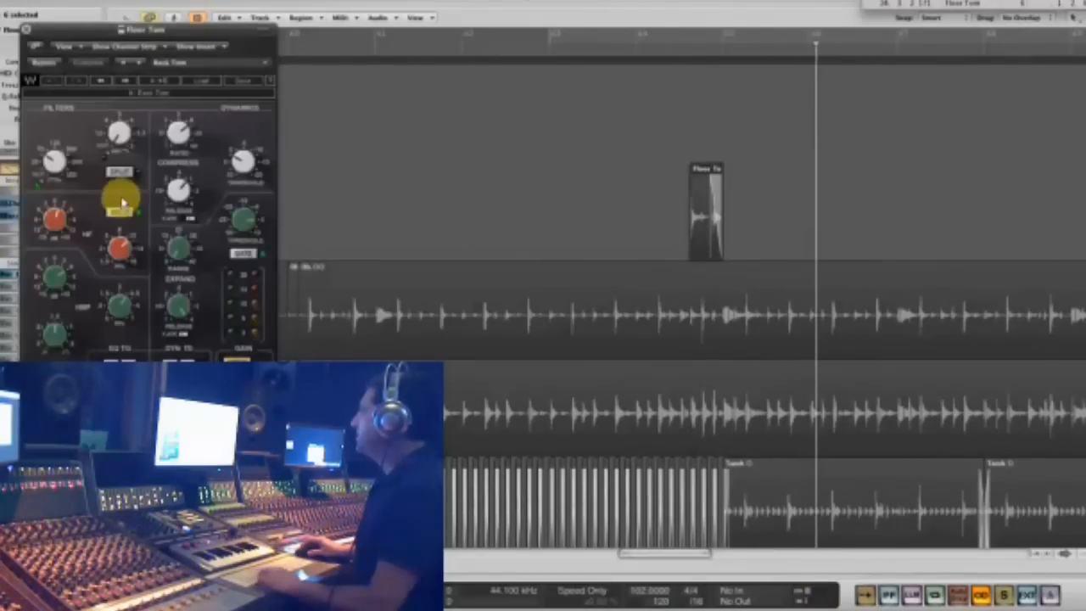
pyautogui.moveTo(117, 135); pyautogui.dragTo(115, 106)
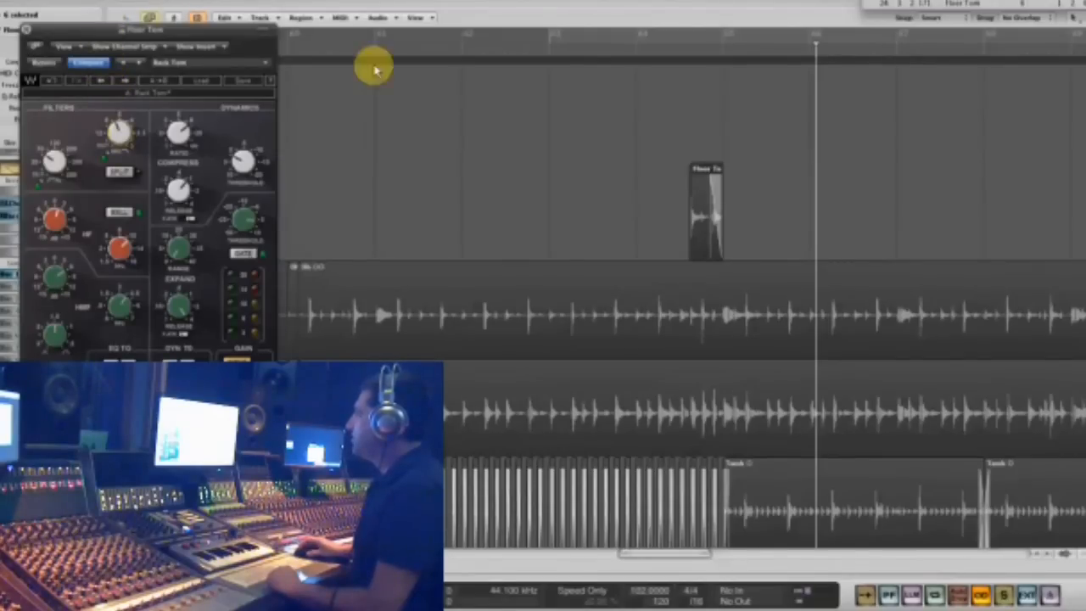
pyautogui.click(627, 52)
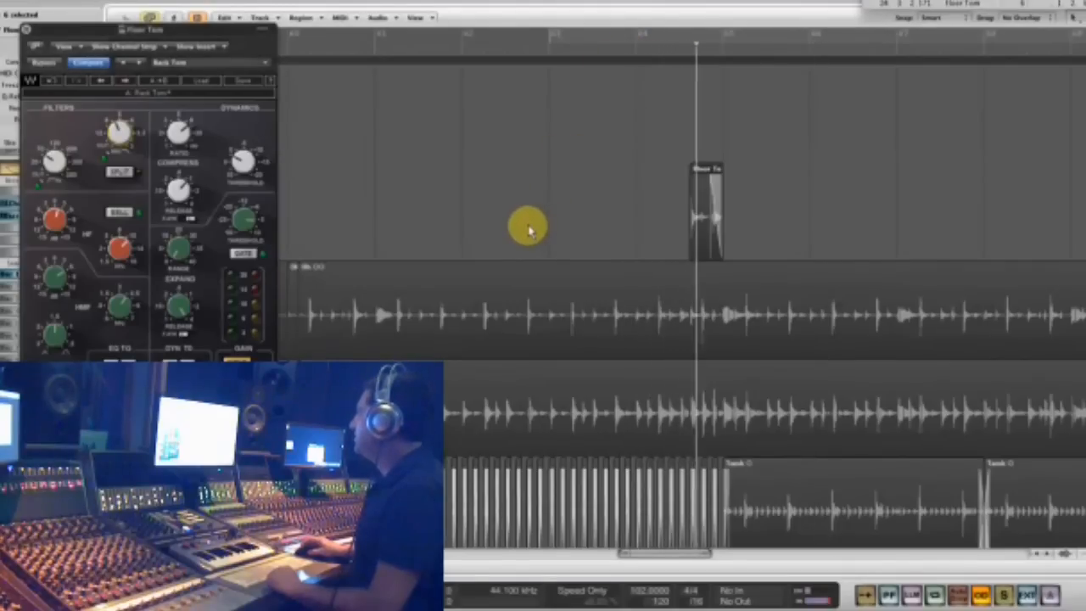
pyautogui.click(26, 30)
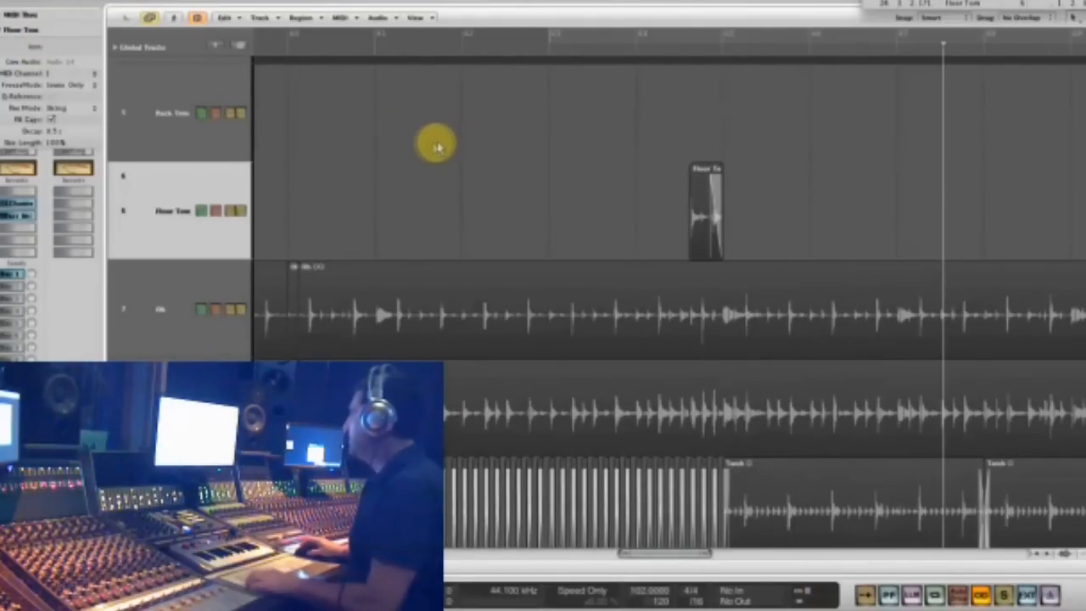
# - Return to the full arrangement, select the Tamb track, and play the mix from shortly after the tambourine enters
pyautogui.press('z')
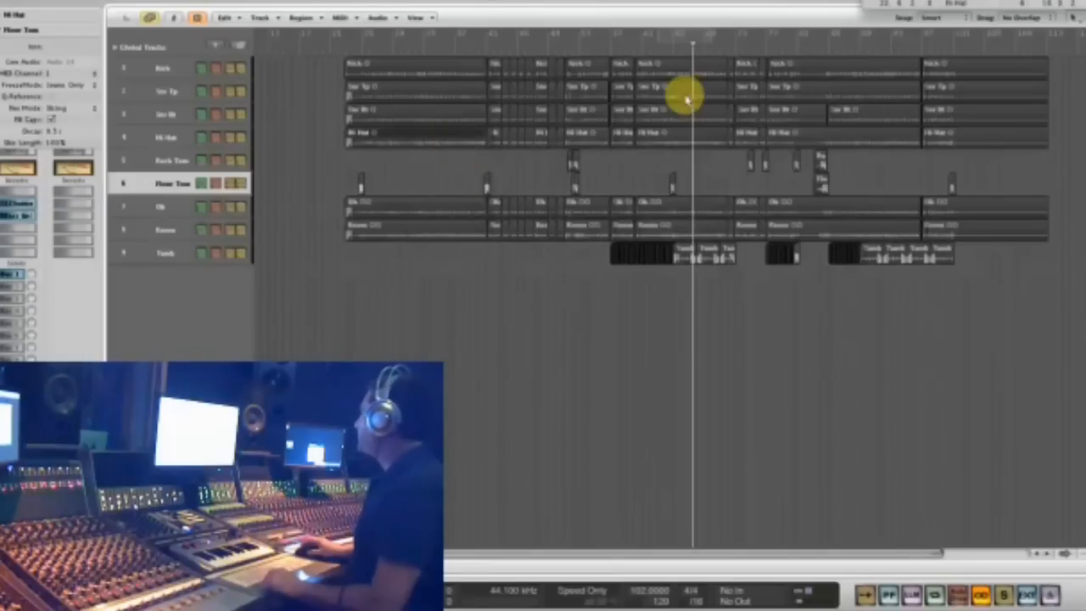
pyautogui.click(159, 252)
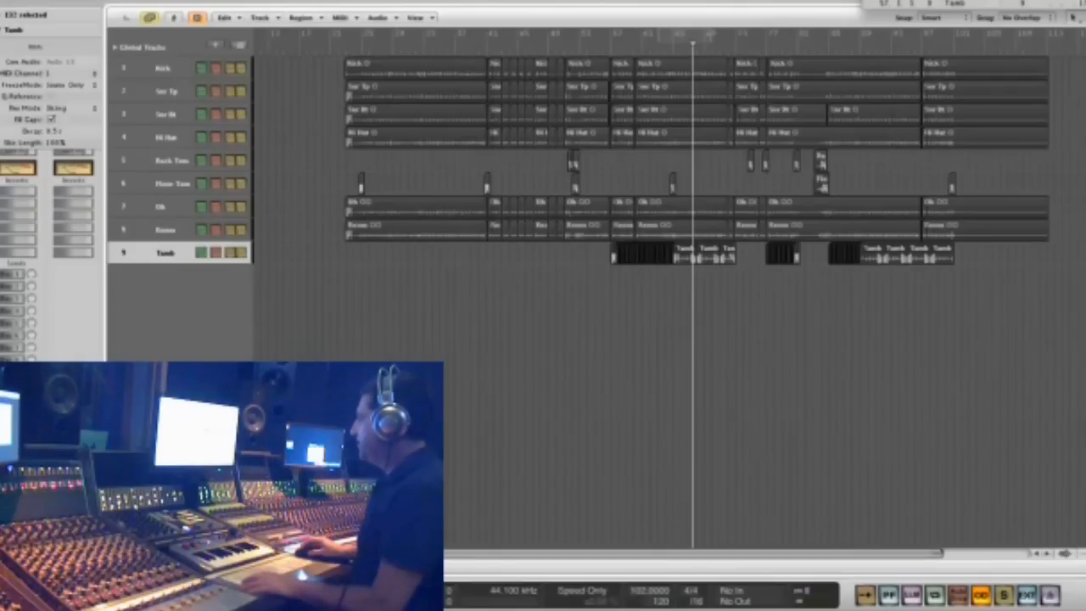
pyautogui.click(632, 48)
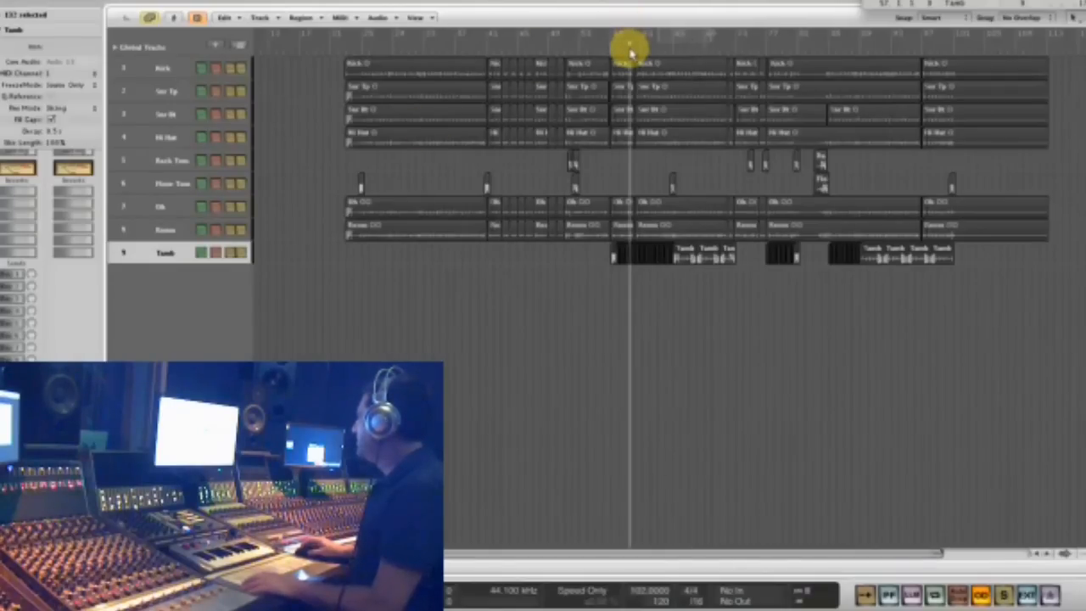
pyautogui.press('space')
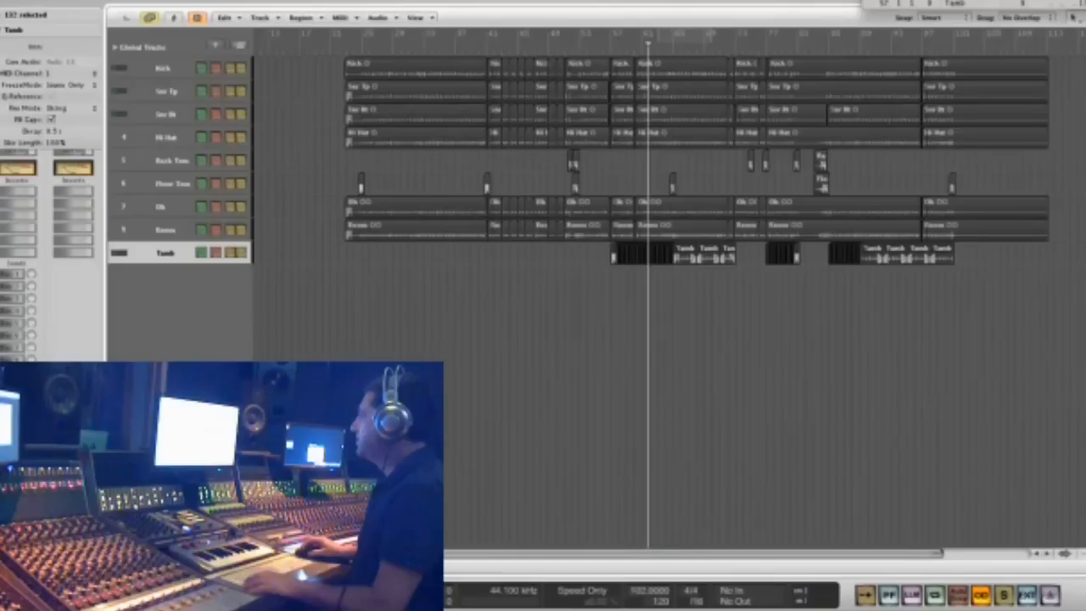
# - Insert a Waves C1 gate (m) on the Tamb track, side-chain it to Snr Tp, and raise its gate thresholds
pyautogui.click(15, 213)
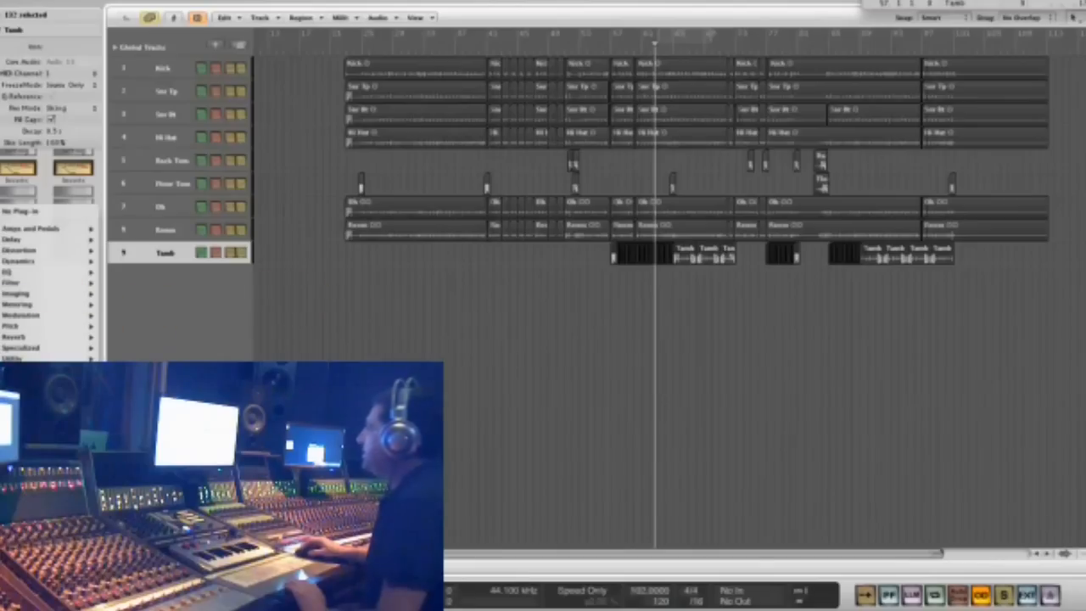
pyautogui.moveTo(127, 371)
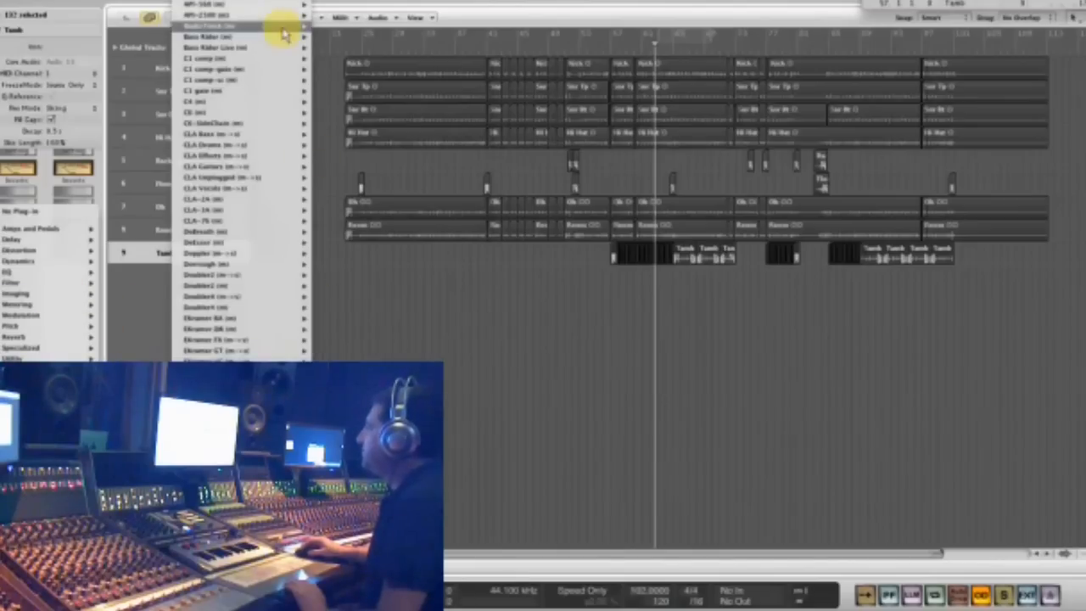
pyautogui.click(259, 91)
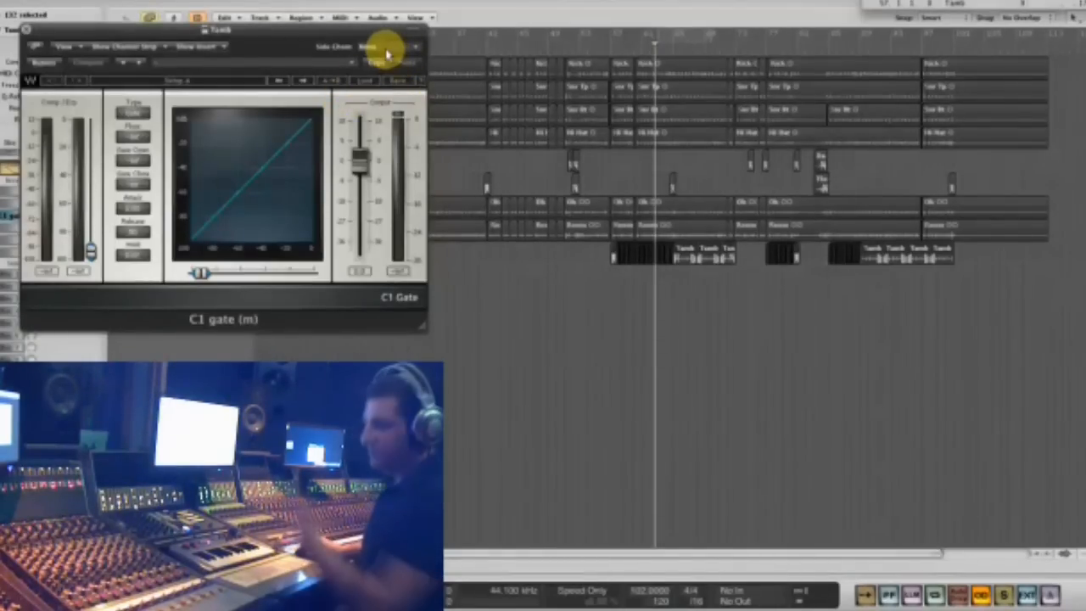
pyautogui.click(386, 49)
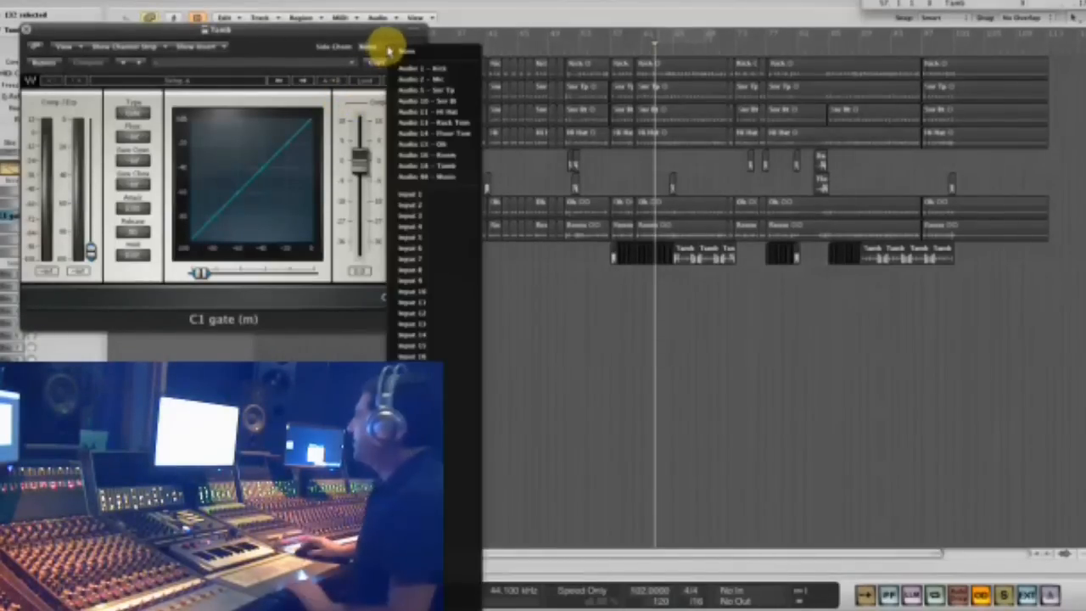
pyautogui.click(460, 89)
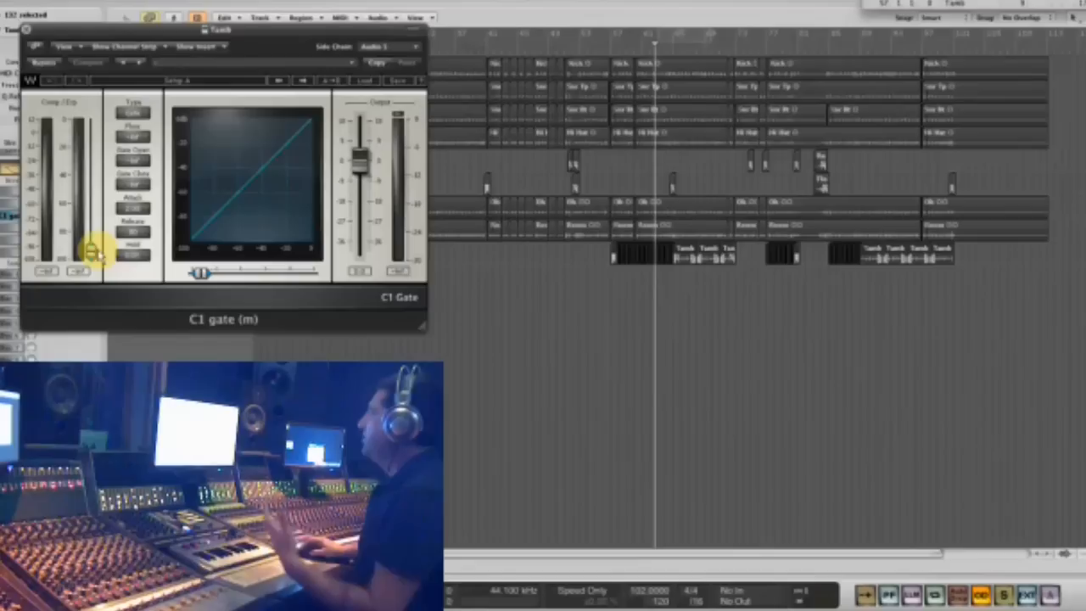
pyautogui.moveTo(88, 242); pyautogui.dragTo(95, 168)
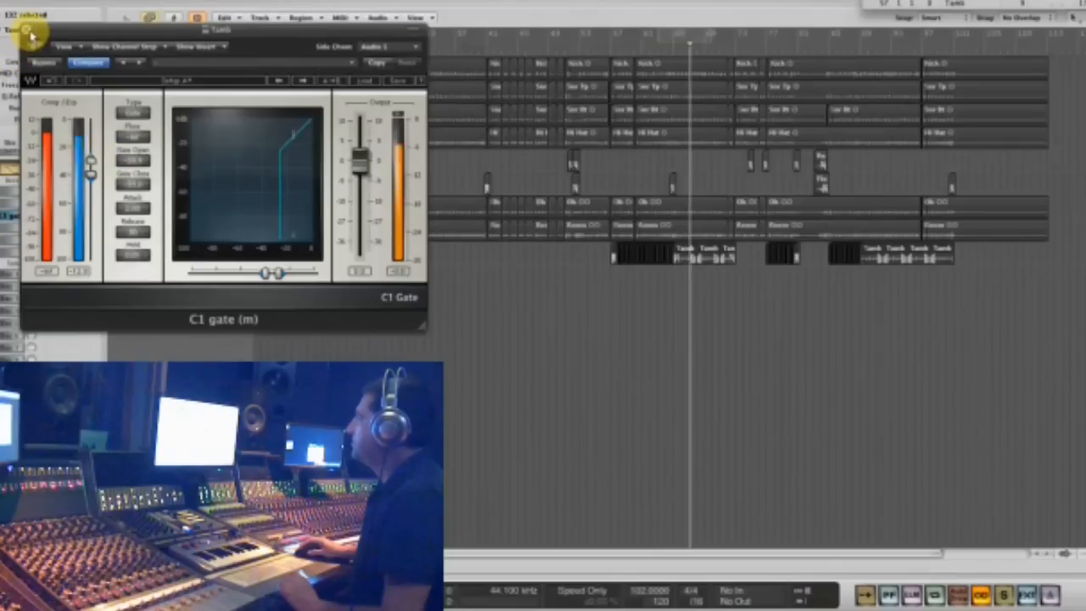
# - Move the C1 gate from the Tamb channel to the Aux 2 channel and open it there
pyautogui.moveTo(40, 34); pyautogui.dragTo(283, 121)
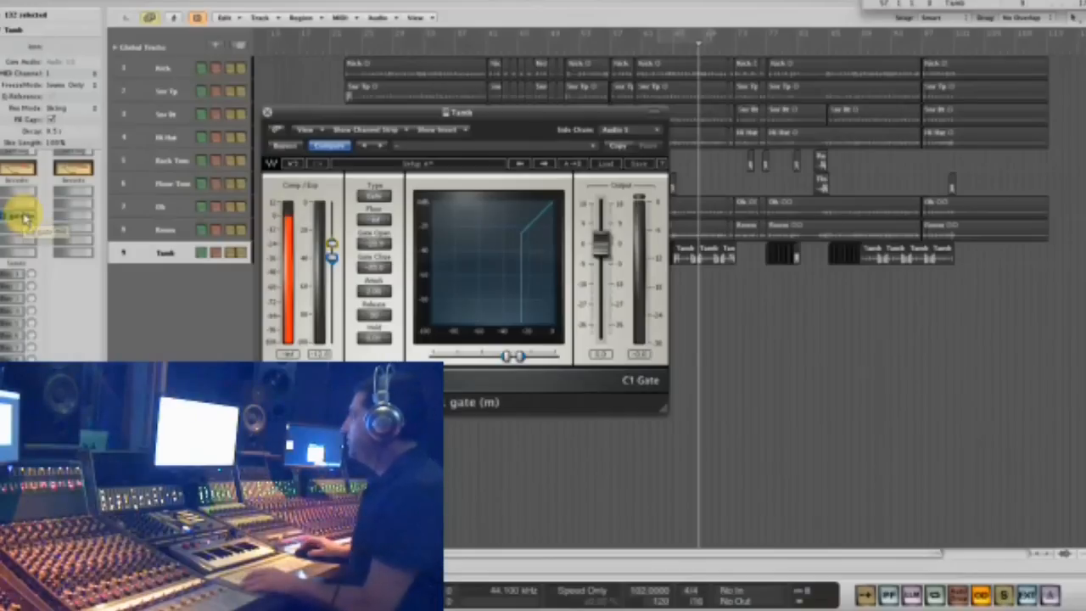
pyautogui.click(19, 257)
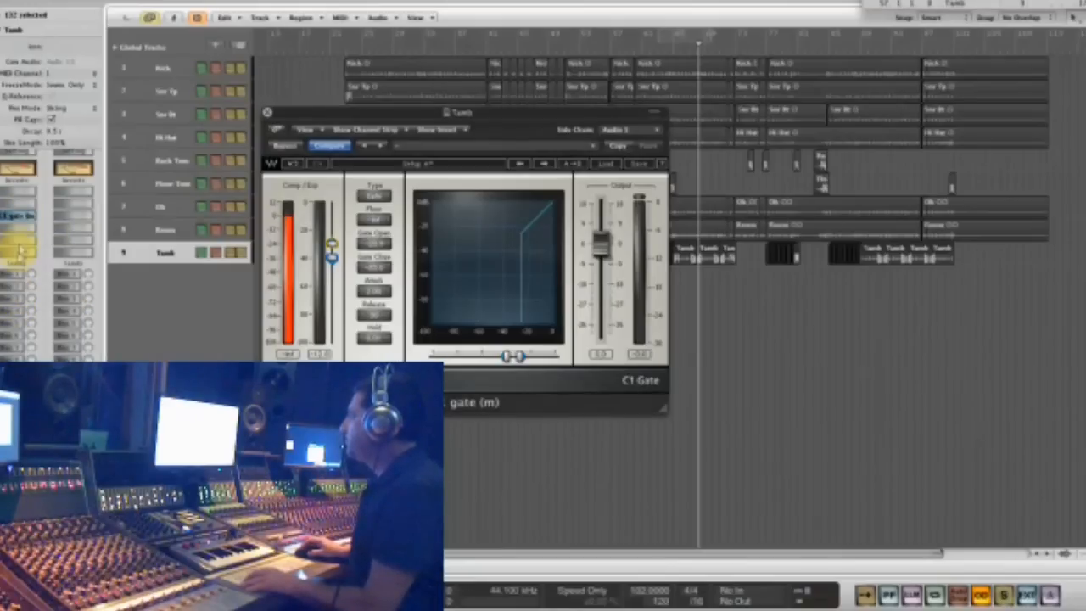
pyautogui.moveTo(23, 221); pyautogui.dragTo(90, 219)
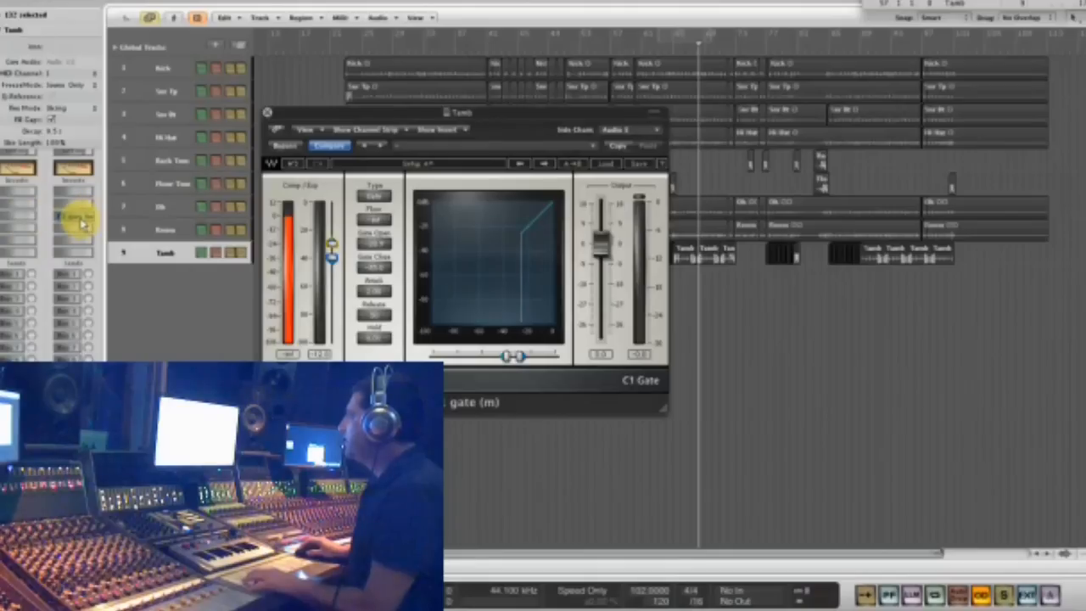
pyautogui.click(82, 220)
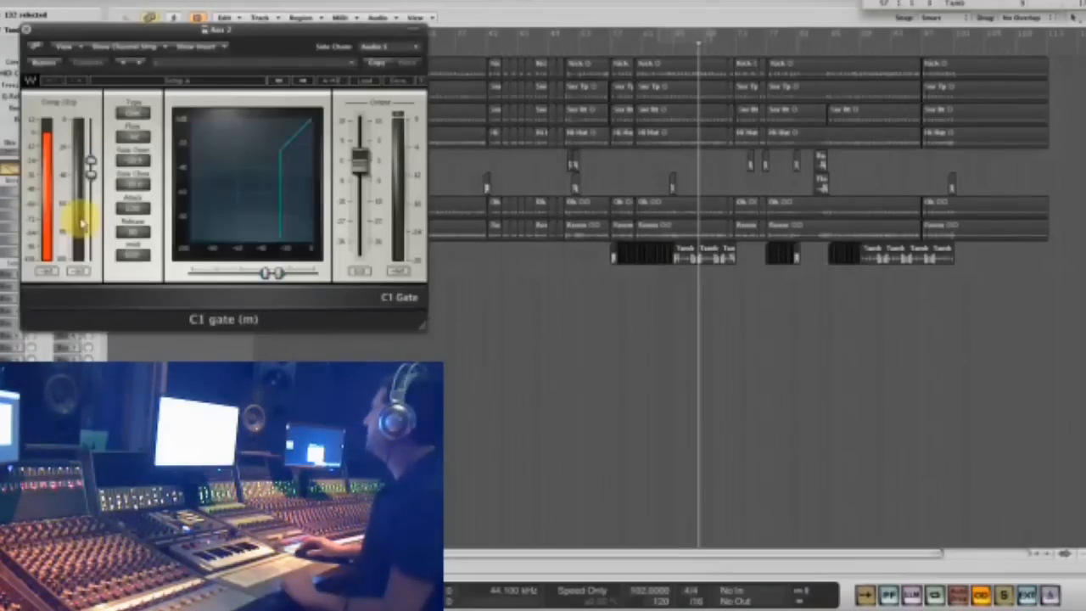
# - Move the C1 gate window off the channel strips, replay from the tambourine's entry, and send the Tamb track to Bus 2
pyautogui.moveTo(248, 35); pyautogui.dragTo(499, 290)
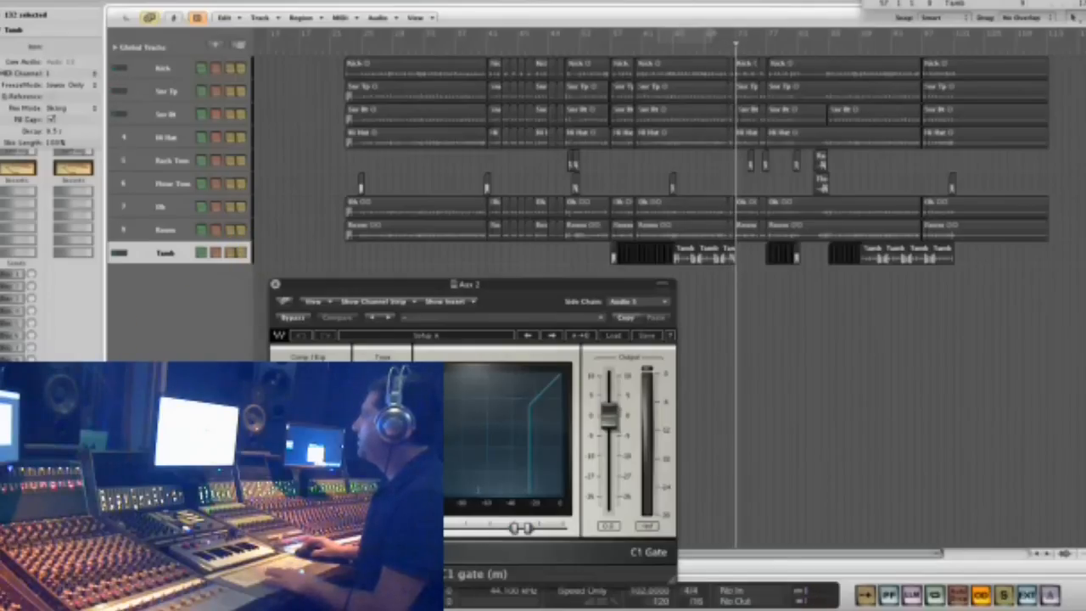
pyautogui.click(21, 291)
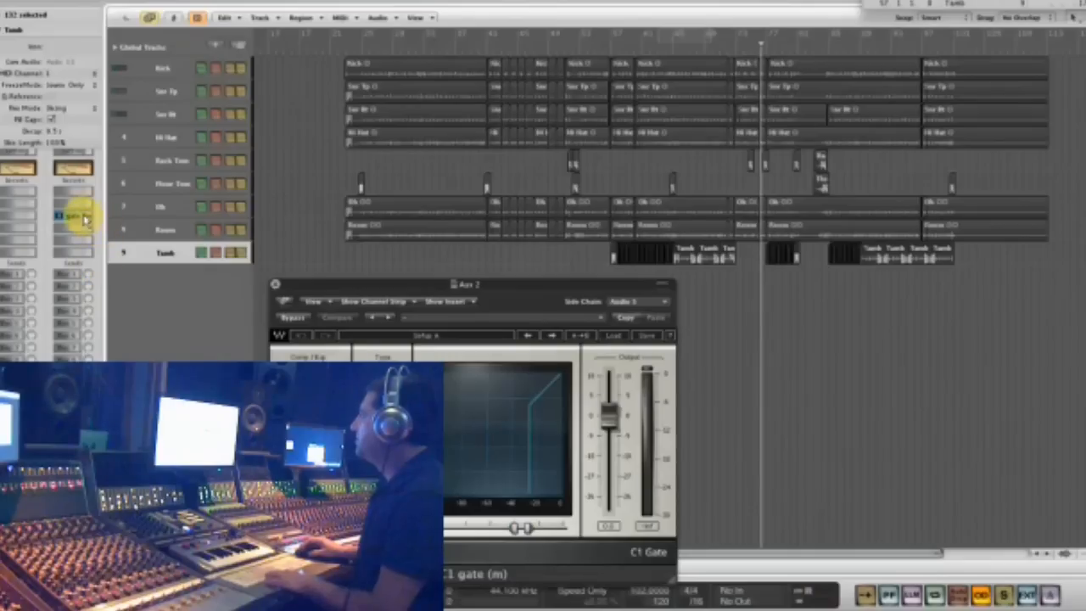
pyautogui.click(629, 51)
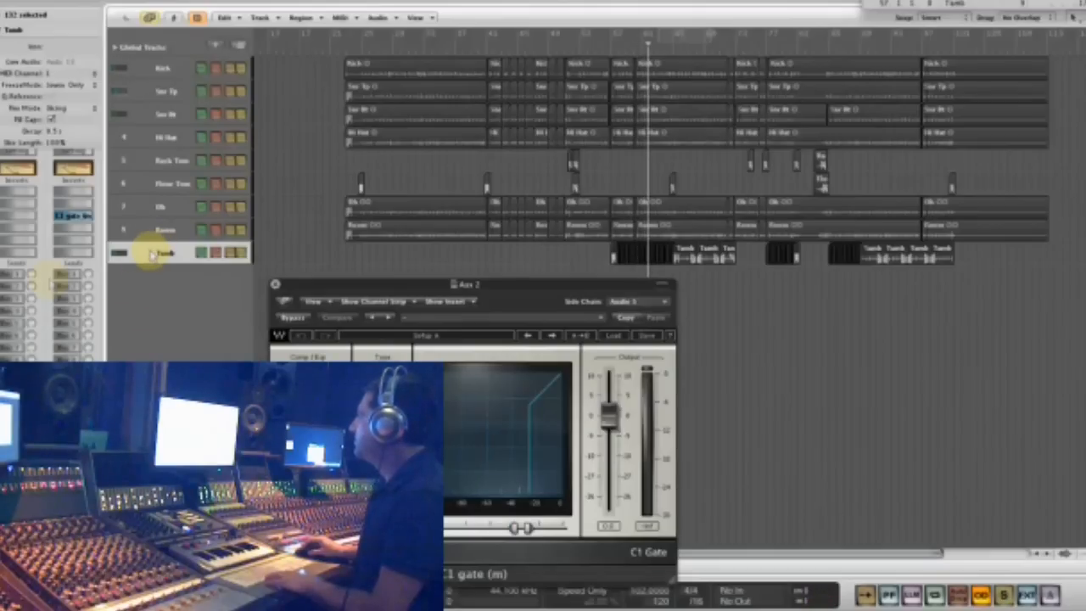
pyautogui.keyDown('alt'); pyautogui.click(19, 287); pyautogui.keyUp('alt')
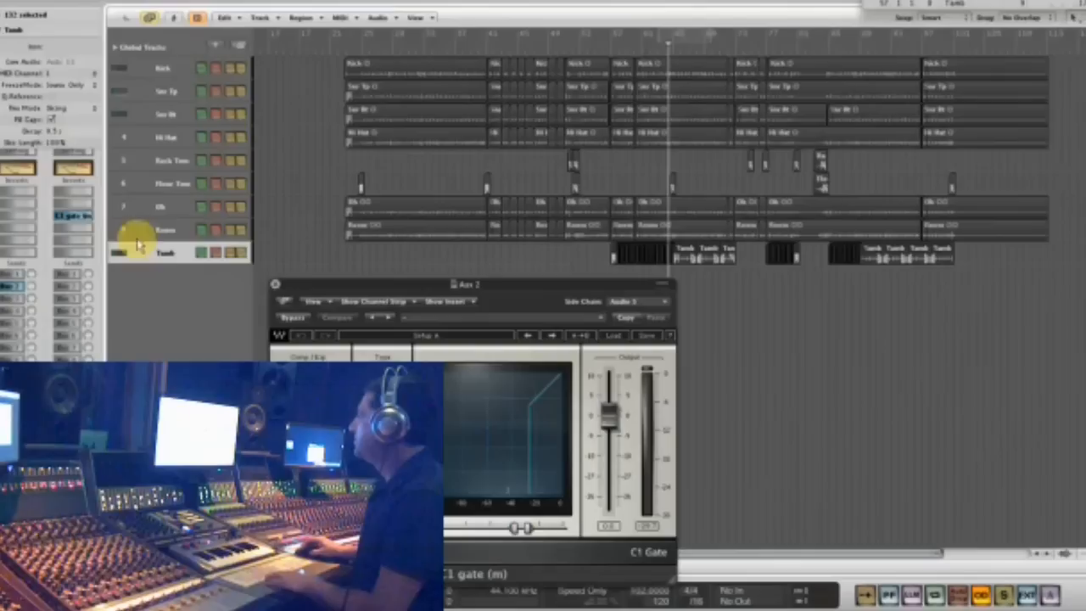
pyautogui.click(75, 228)
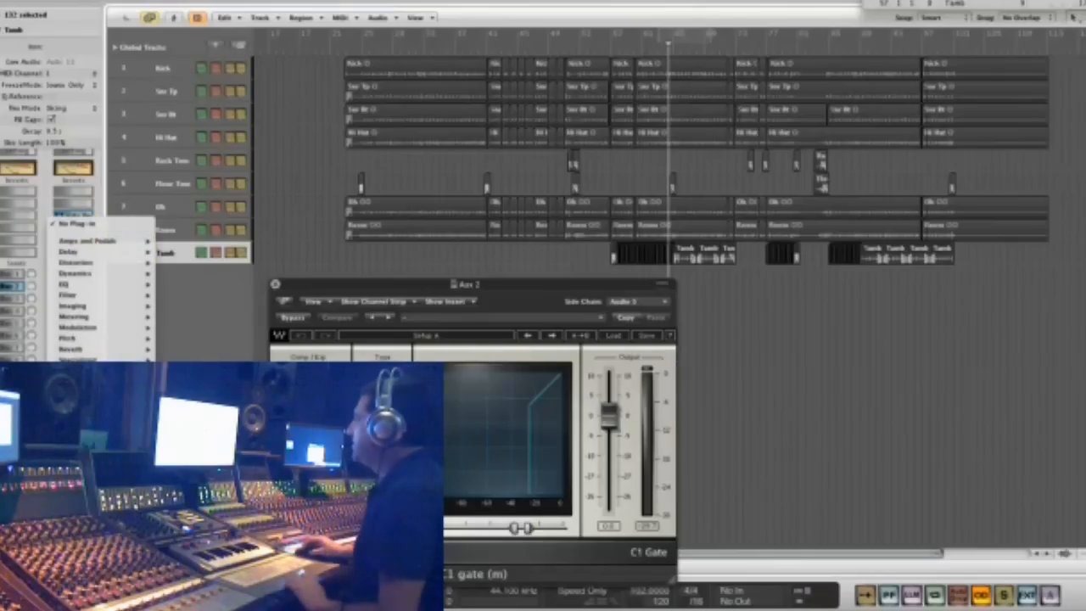
pyautogui.moveTo(194, 475)
pyautogui.scroll(-10, 298, 306)
pyautogui.scroll(-10, 298, 306)
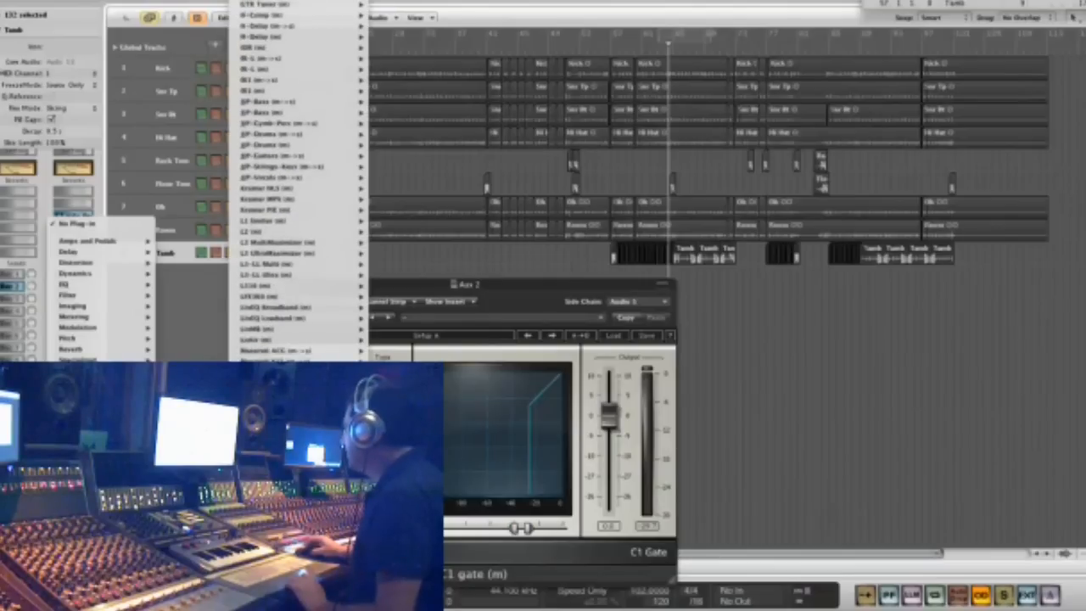
pyautogui.scroll(-10, 299, 305)
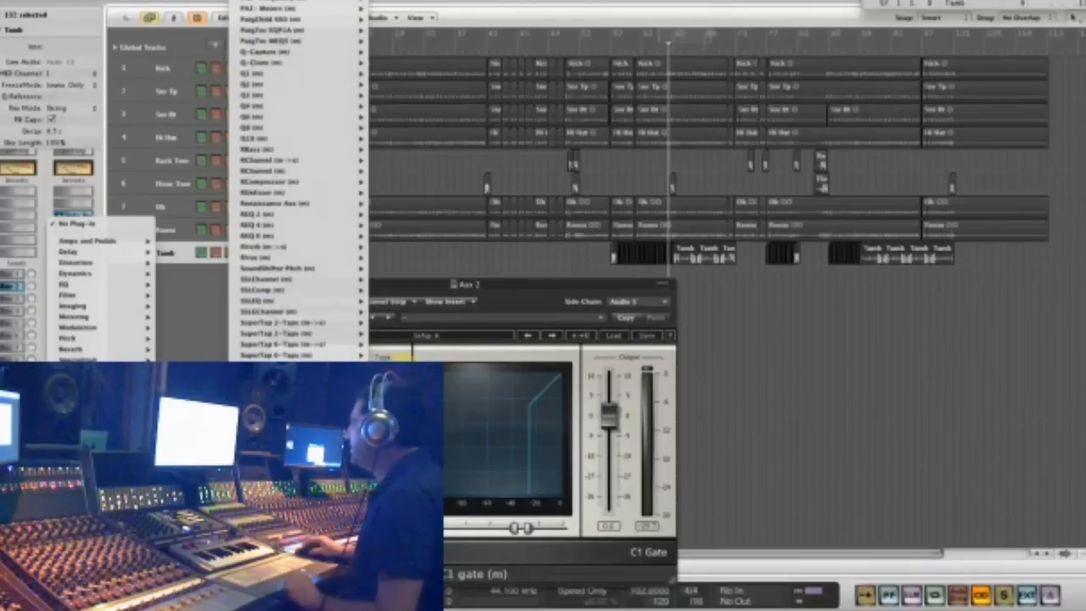
pyautogui.press('Escape')
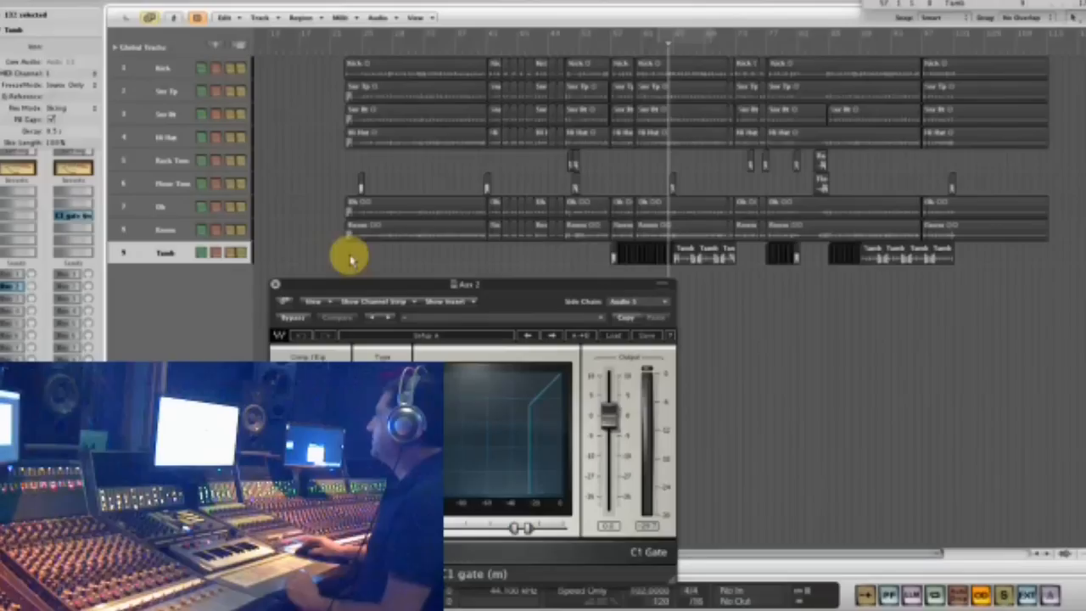
# - Insert a Waves TrueVerb (m->s) below the C1 gate on the Aux 2 channel
pyautogui.click(75, 227)
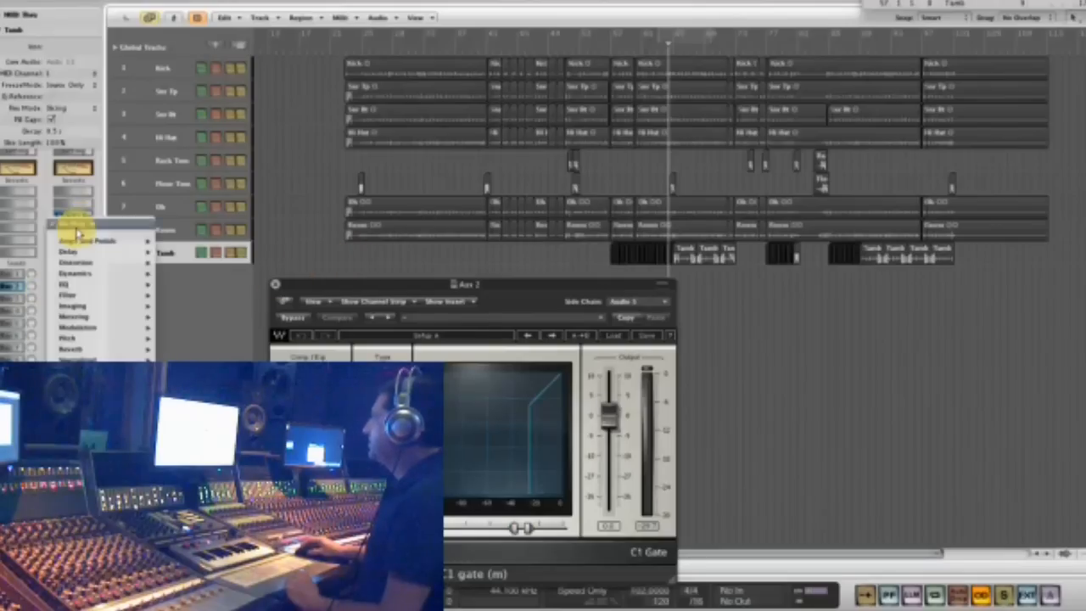
pyautogui.scroll(-10, 298, 340)
pyautogui.scroll(-10, 299, 340)
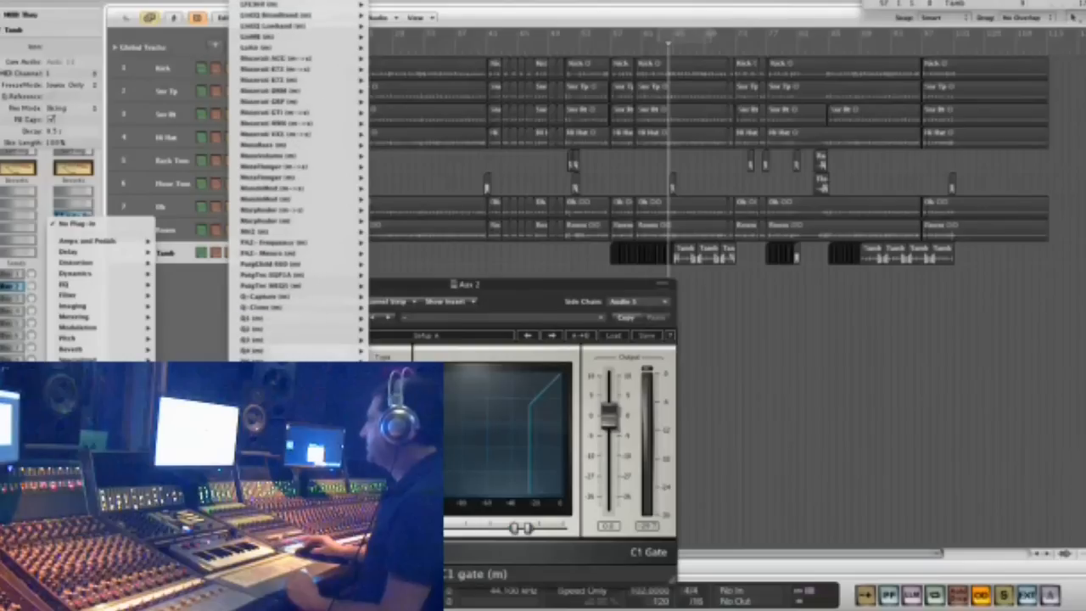
pyautogui.scroll(-6, 299, 339)
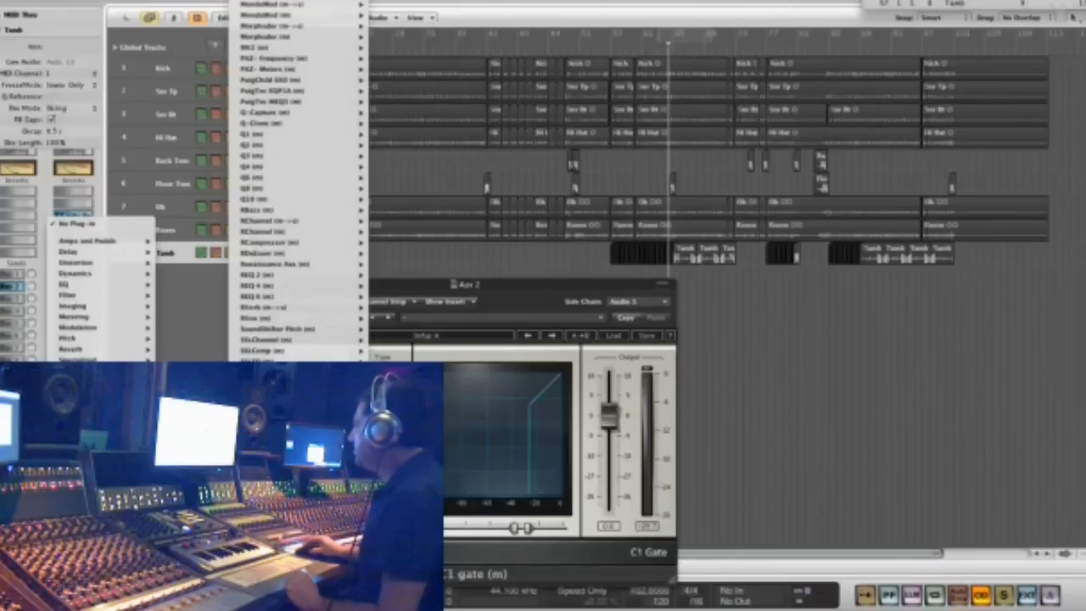
pyautogui.click(399, 394)
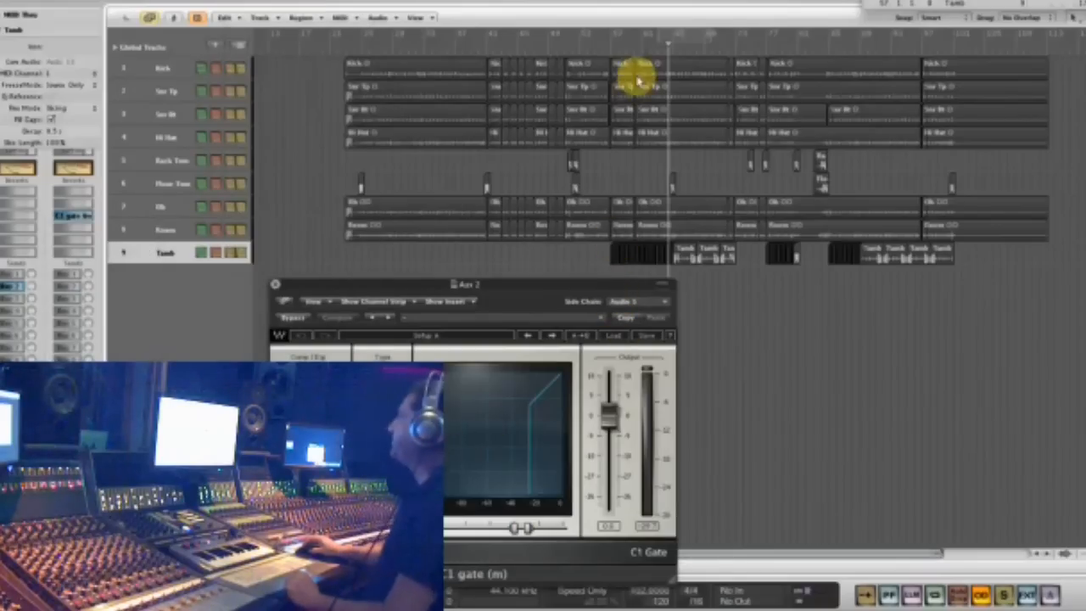
# - Set a cycle range over the tambourine's opening section and play it with the Tamb regions there soloed, keeping TrueVerb clear of the tracks
pyautogui.moveTo(618, 37); pyautogui.dragTo(649, 47)
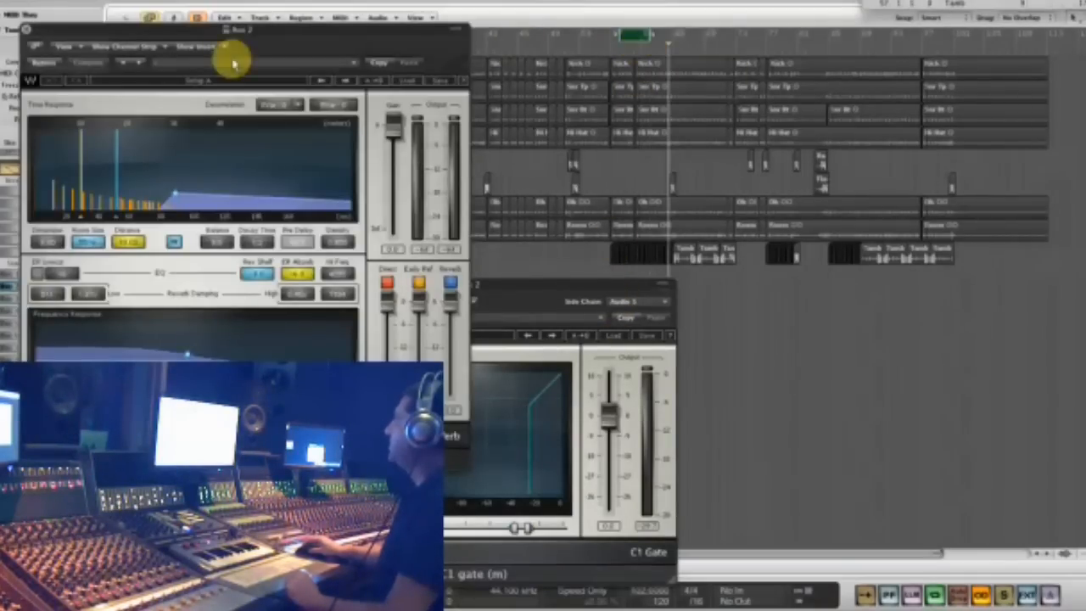
pyautogui.moveTo(244, 29); pyautogui.dragTo(659, 287)
pyautogui.moveTo(582, 264); pyautogui.dragTo(688, 266)
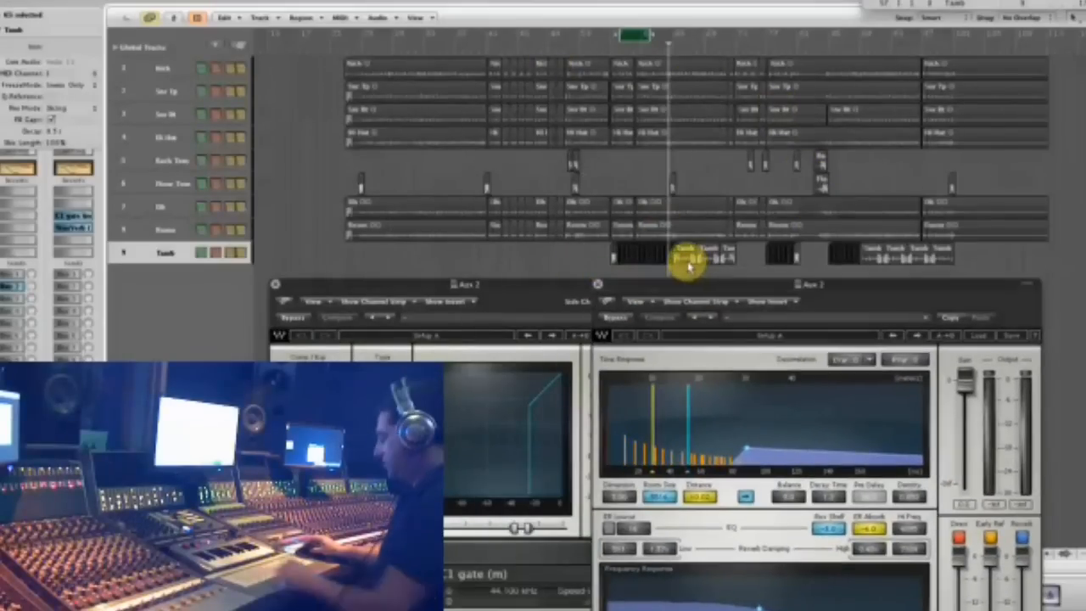
pyautogui.press('s')
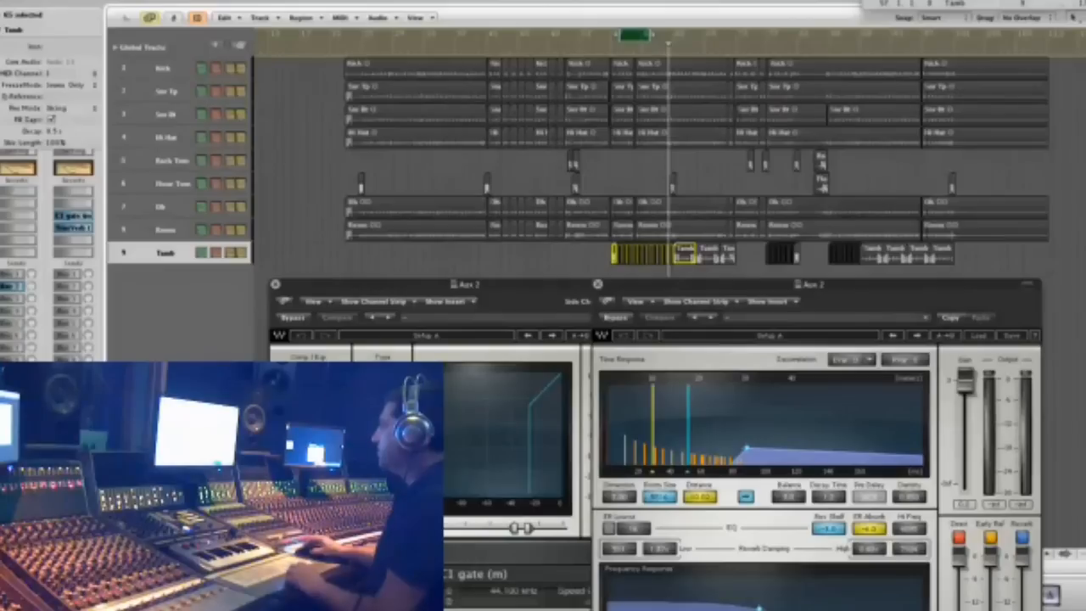
pyautogui.press('space')
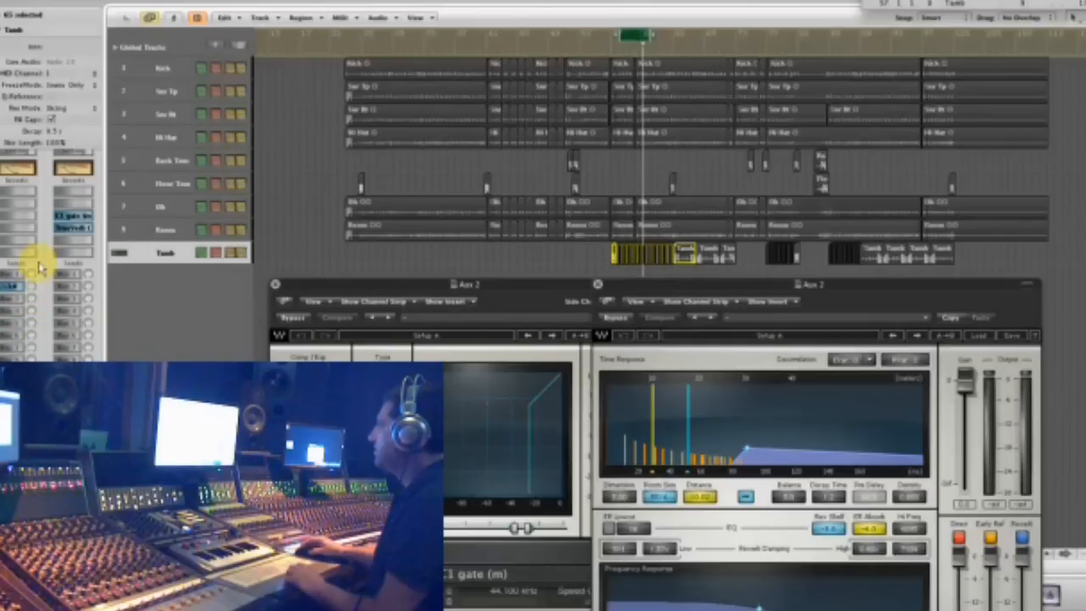
pyautogui.moveTo(688, 287); pyautogui.dragTo(766, 139)
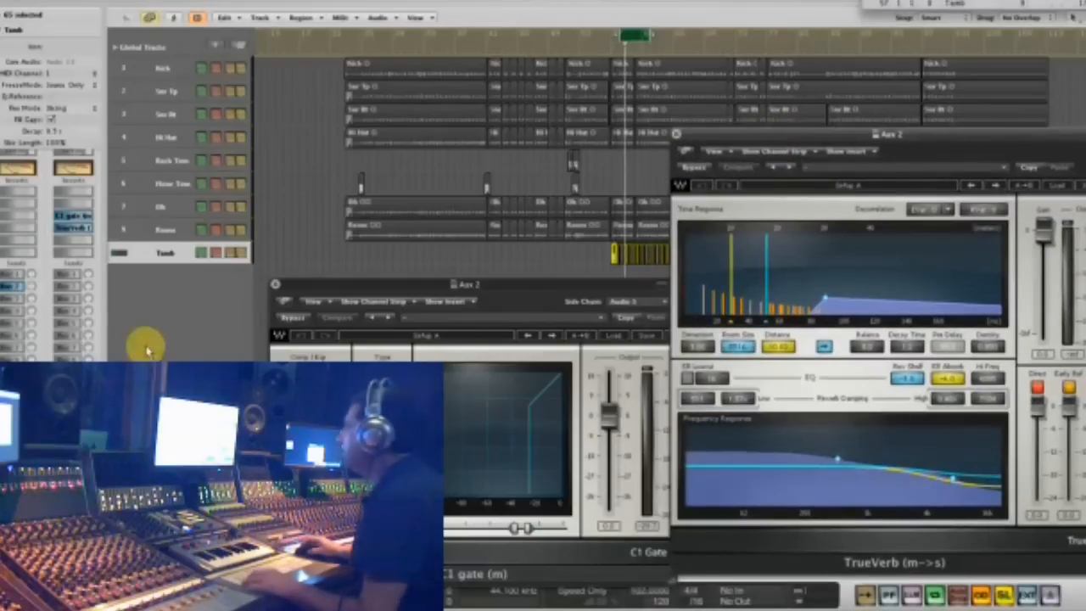
# - Bypass and re-enable TrueVerb during the loop, then add the Snr Tp regions to the solo and return to the Tamb track
pyautogui.keyDown('alt'); pyautogui.click(73, 230); pyautogui.keyUp('alt')
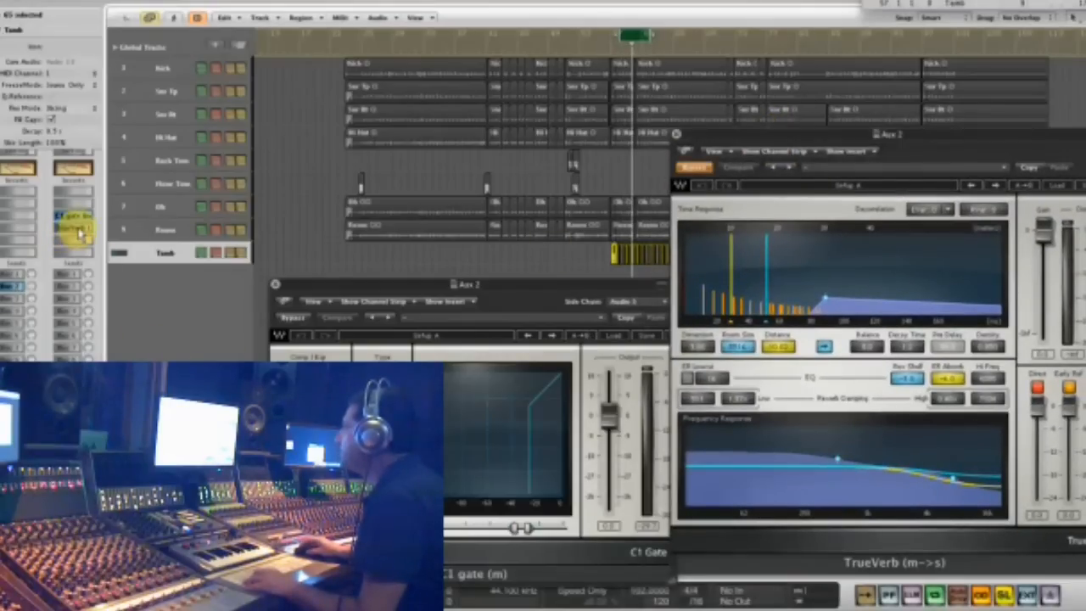
pyautogui.keyDown('alt'); pyautogui.click(78, 230); pyautogui.keyUp('alt')
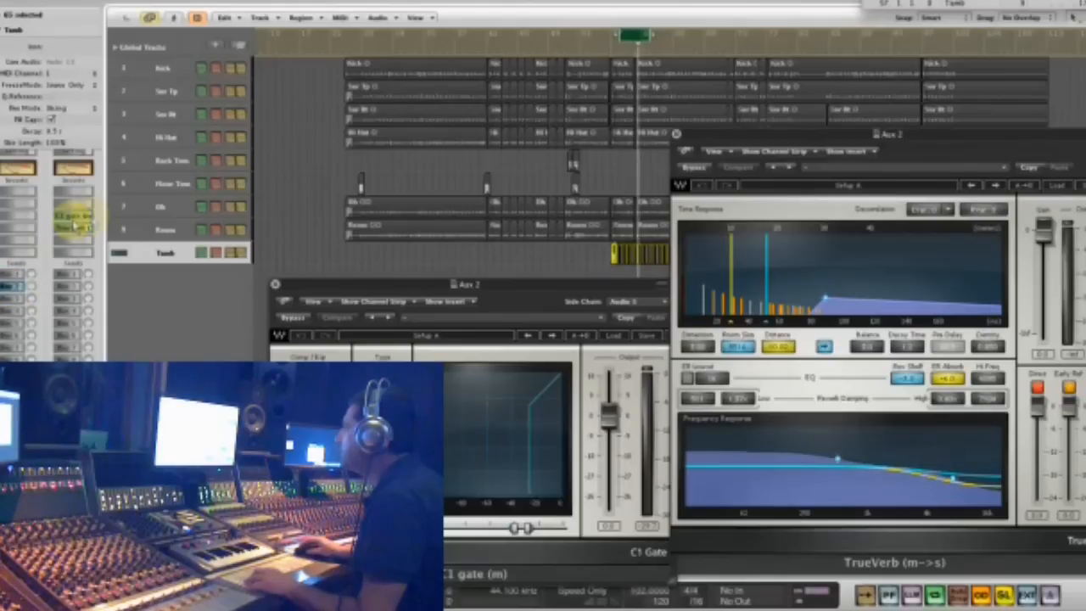
pyautogui.click(154, 93)
pyautogui.press('s')
pyautogui.click(178, 254)
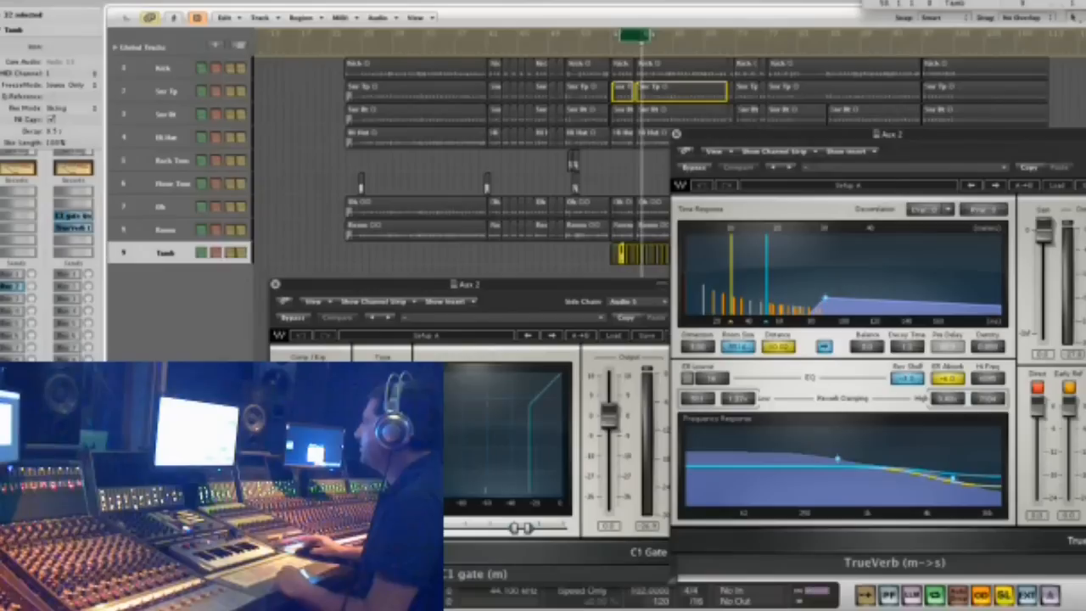
pyautogui.doubleClick(14, 300)
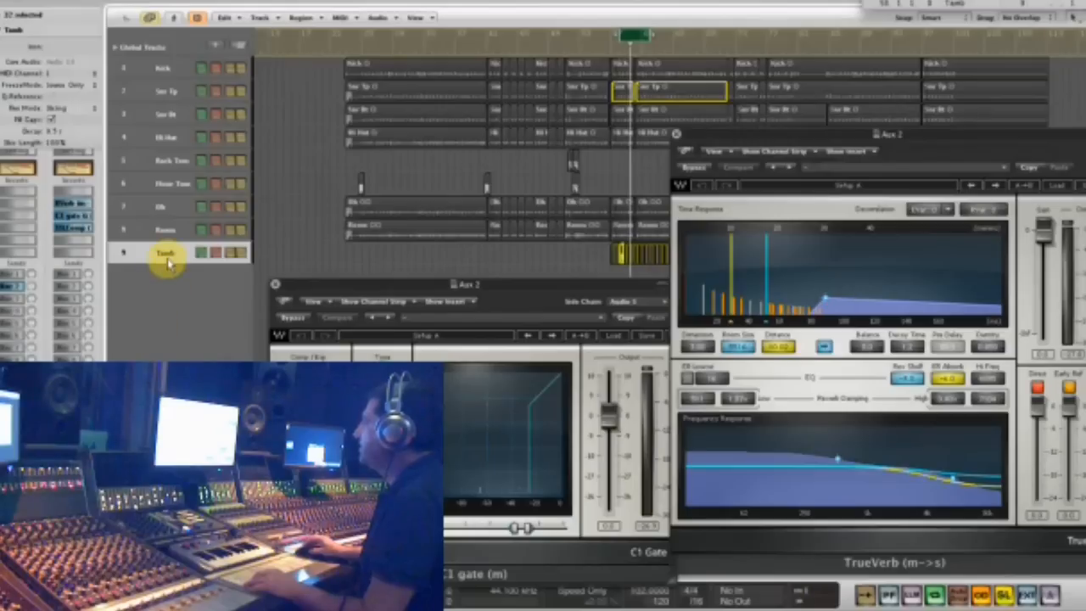
# - Raise TrueVerb's reverb level in the time response and switch off its direct signal and early reflections
pyautogui.moveTo(800, 138); pyautogui.dragTo(348, 95)
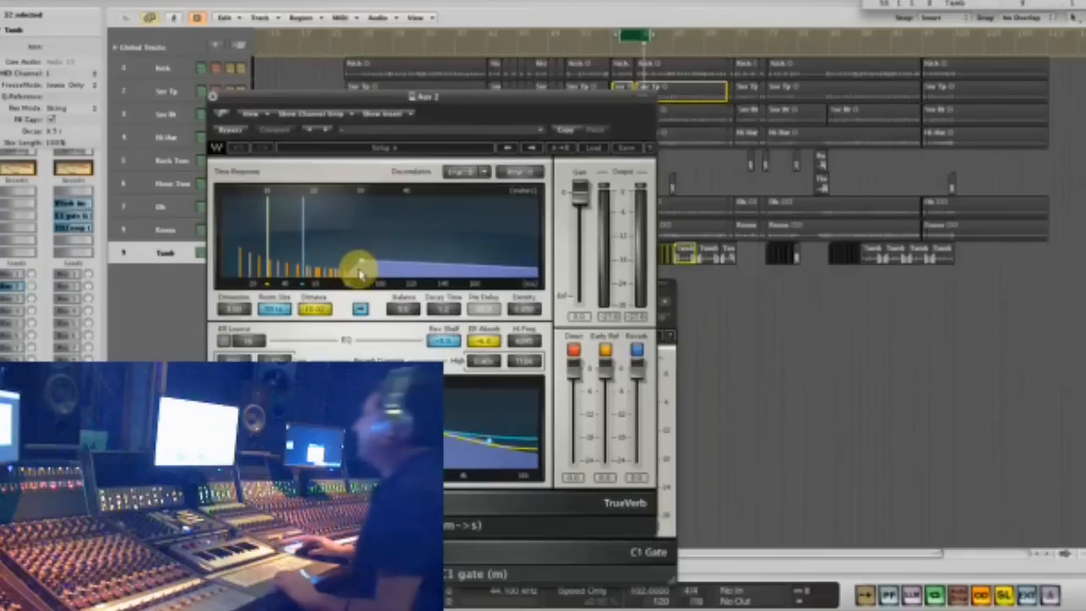
pyautogui.moveTo(360, 264); pyautogui.dragTo(356, 230)
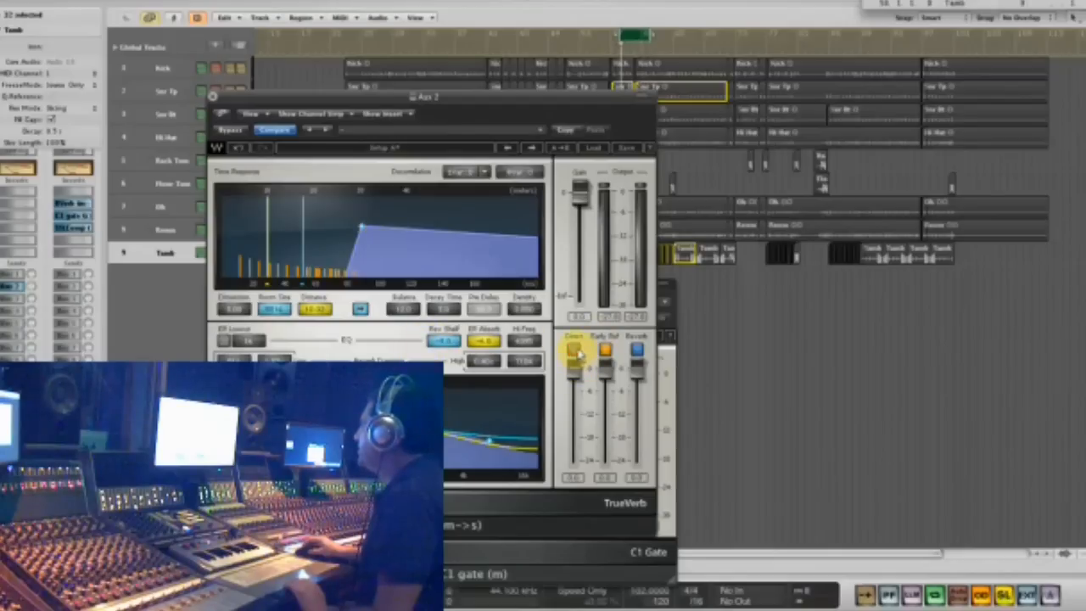
pyautogui.moveTo(605, 350); pyautogui.dragTo(607, 360)
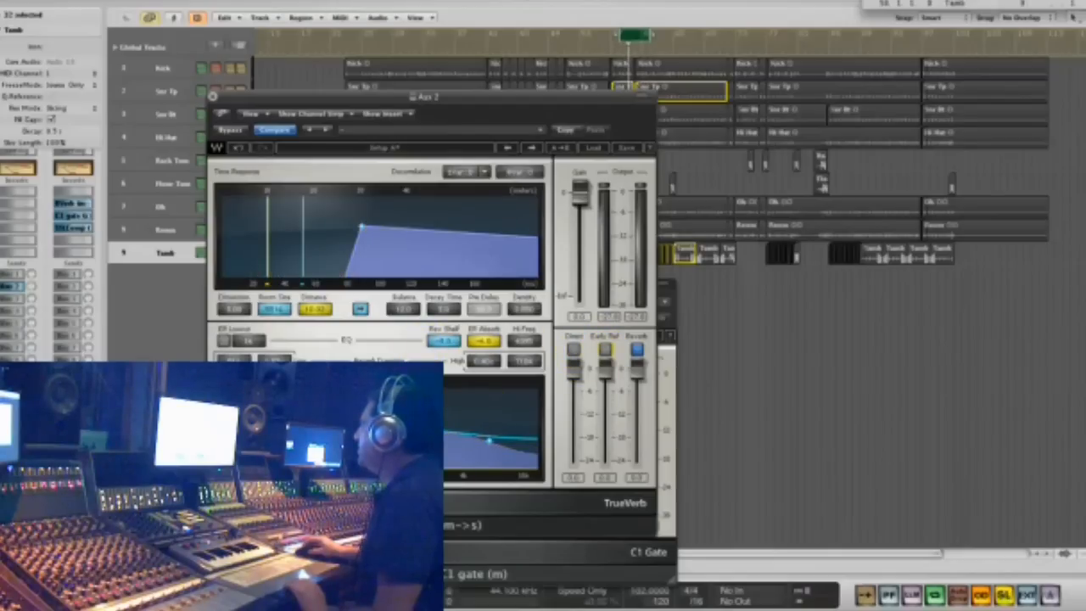
# - Raise the high end of TrueVerb's reverb frequency response, lower the reverb balance slightly, and close the plug-in
pyautogui.moveTo(465, 429); pyautogui.dragTo(490, 421)
pyautogui.click(444, 340)
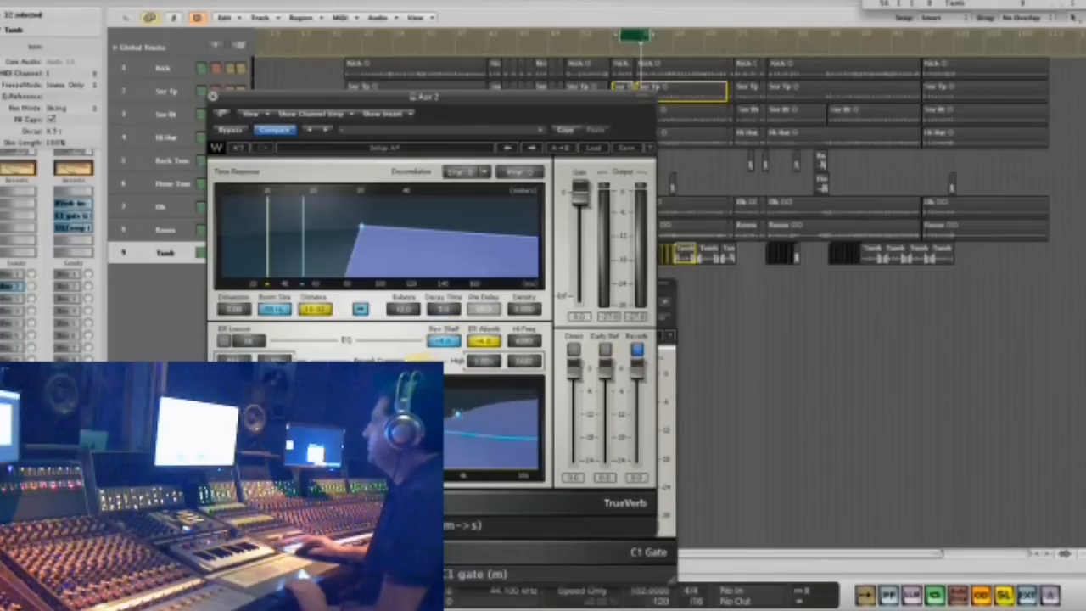
pyautogui.click(331, 342)
pyautogui.moveTo(442, 315); pyautogui.dragTo(420, 347)
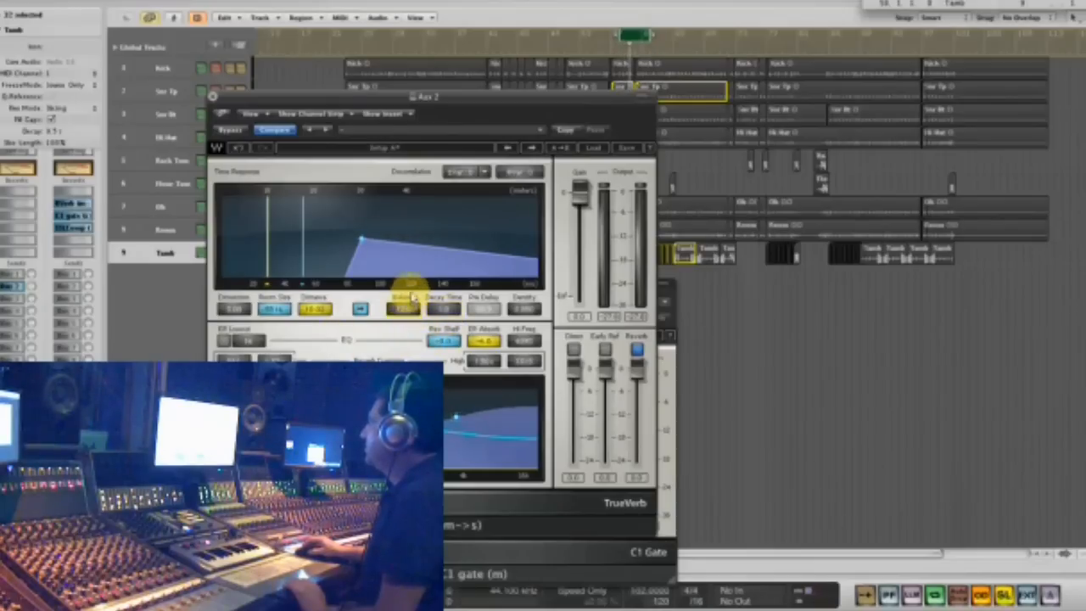
pyautogui.click(212, 98)
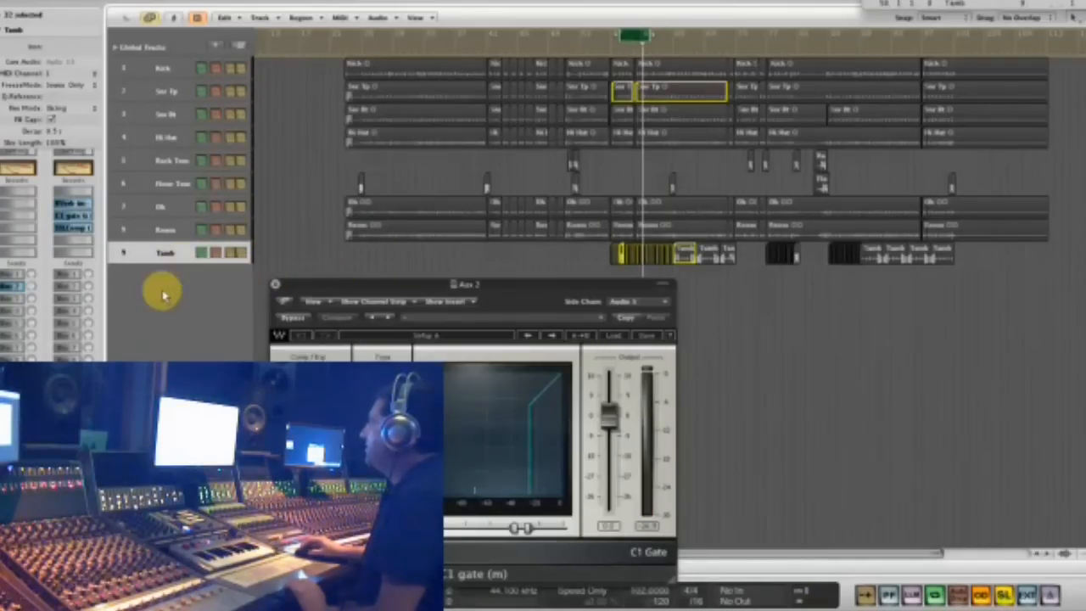
# - Bring the whole C1 gate into view to watch its side-chain metering, and select the Snr Tp track
pyautogui.moveTo(424, 280); pyautogui.dragTo(792, 138)
pyautogui.moveTo(701, 141); pyautogui.dragTo(706, 339)
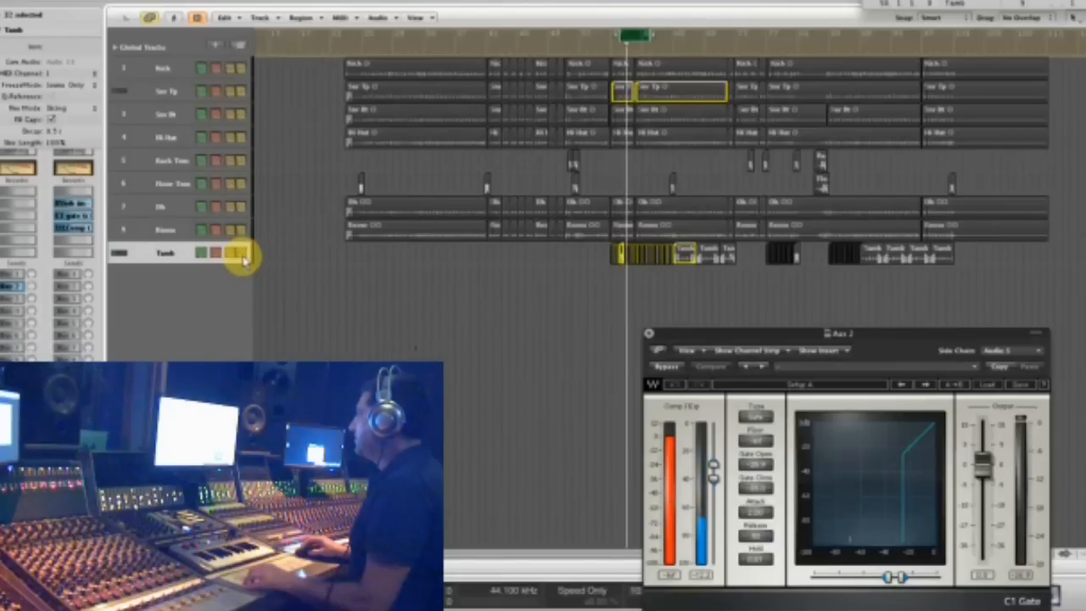
pyautogui.click(162, 95)
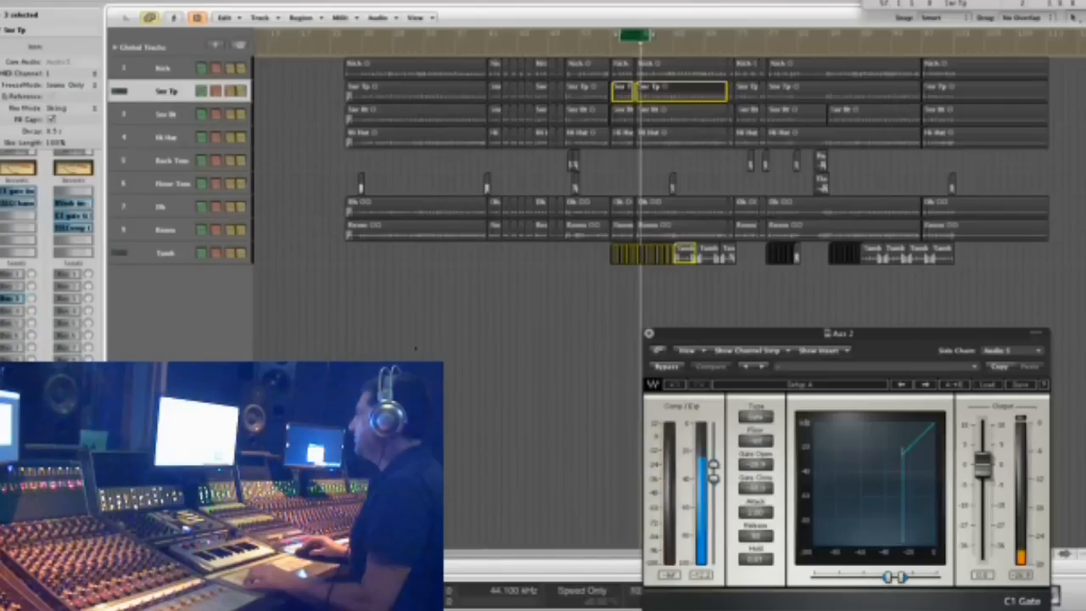
# - Clear the solo, close the C1 gate, and audition the full mix with the Tamb track selected
pyautogui.click(552, 321)
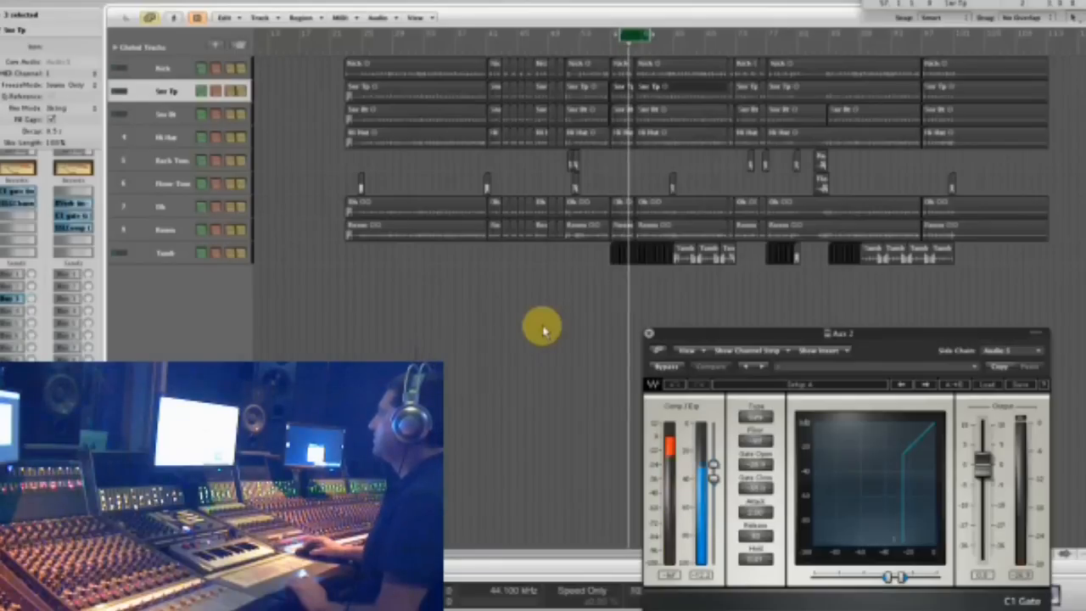
pyautogui.moveTo(720, 331); pyautogui.dragTo(724, 206)
pyautogui.click(673, 188)
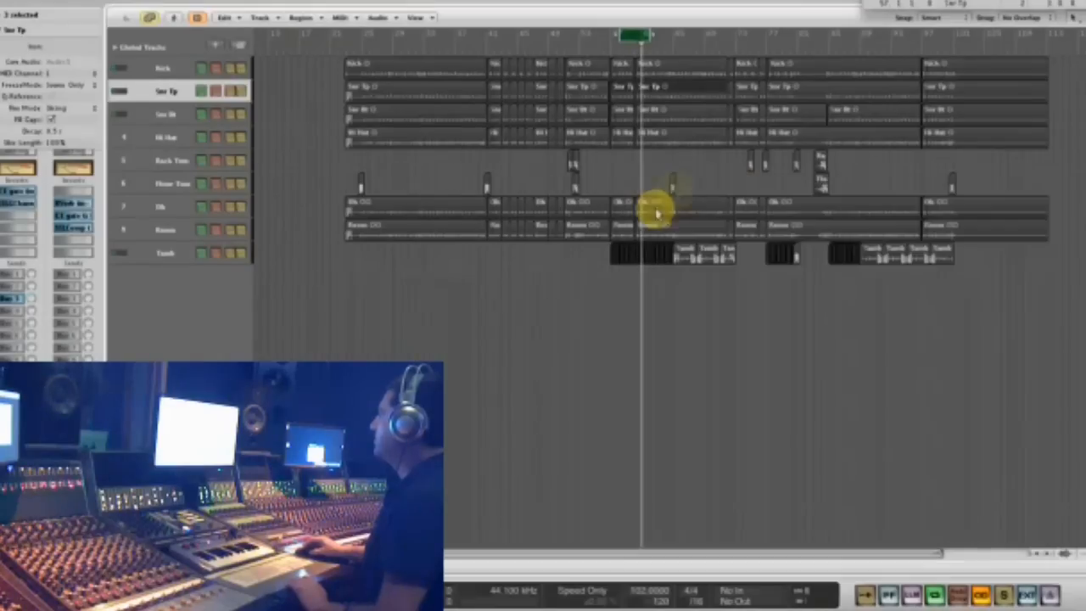
pyautogui.click(158, 258)
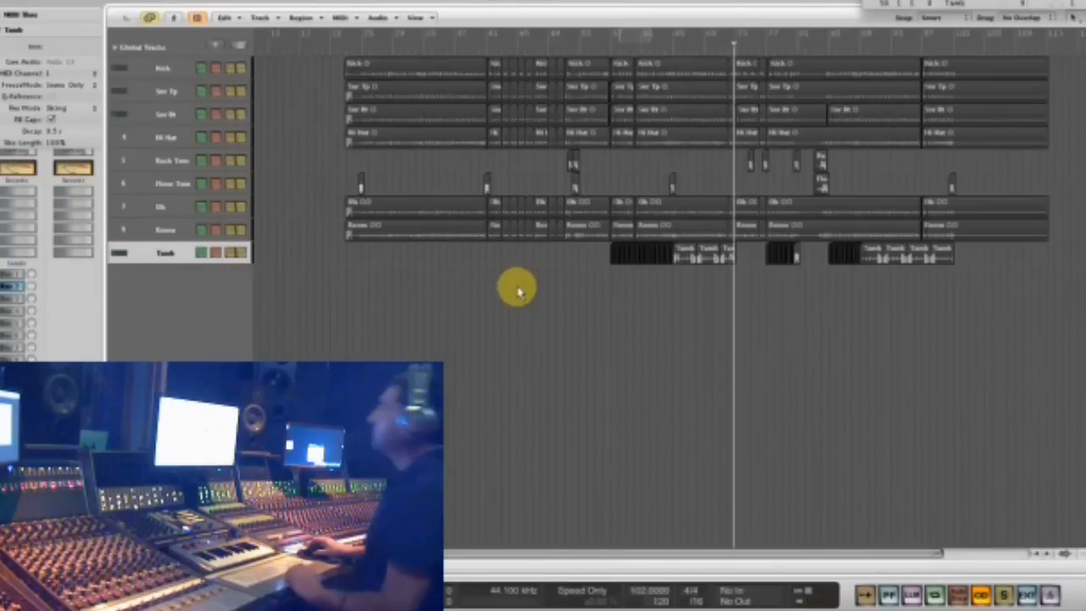
pyautogui.press('space')
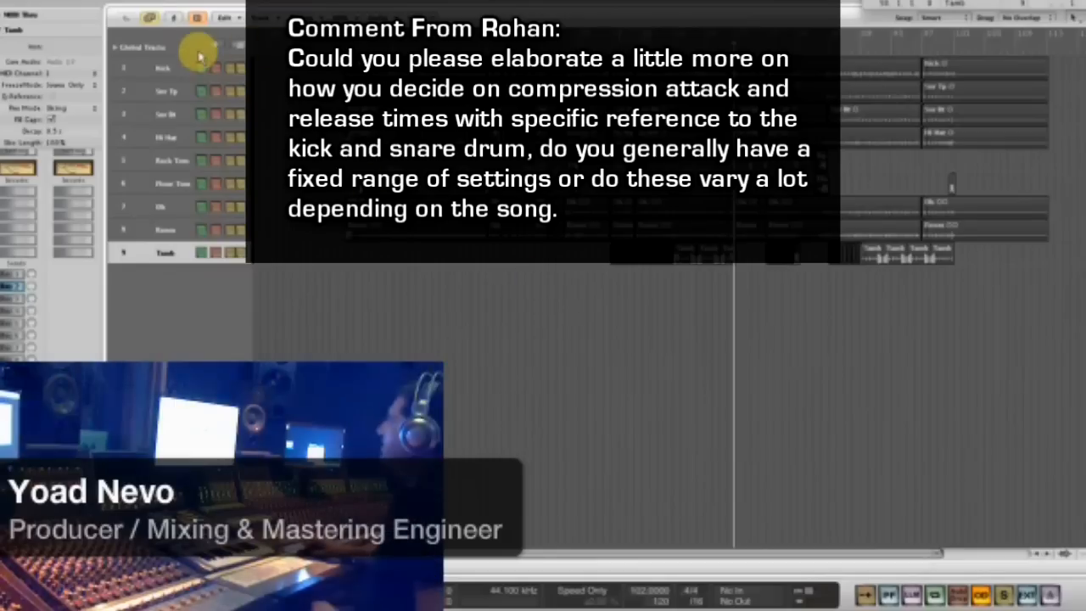
# - Open the Kick track's SSLChannel, enable fast attack on its compressor, and reposition the plug-in window
pyautogui.click(174, 71)
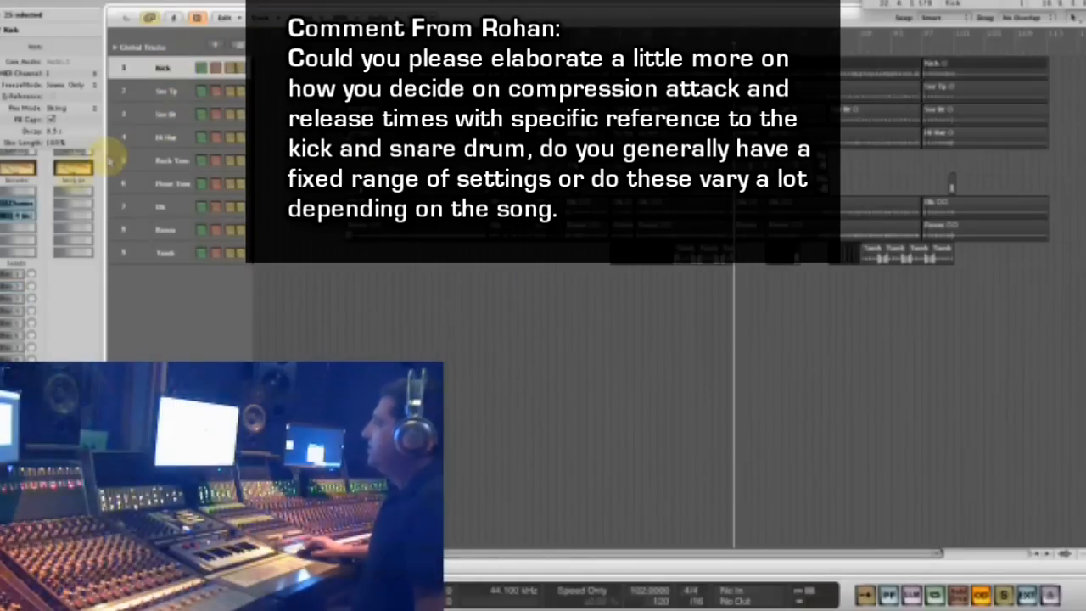
pyautogui.click(26, 203)
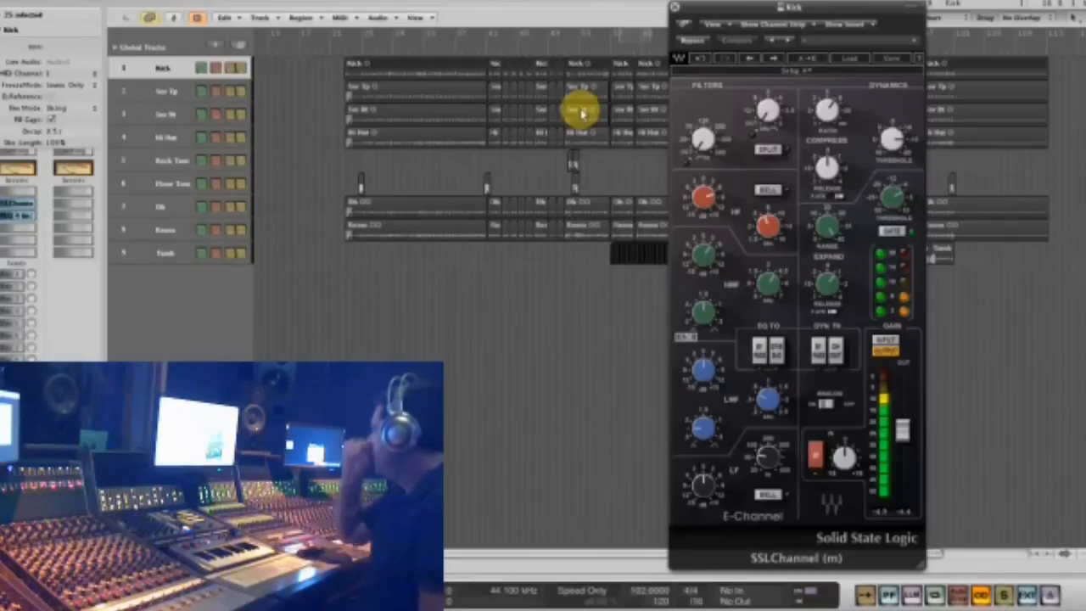
pyautogui.click(836, 198)
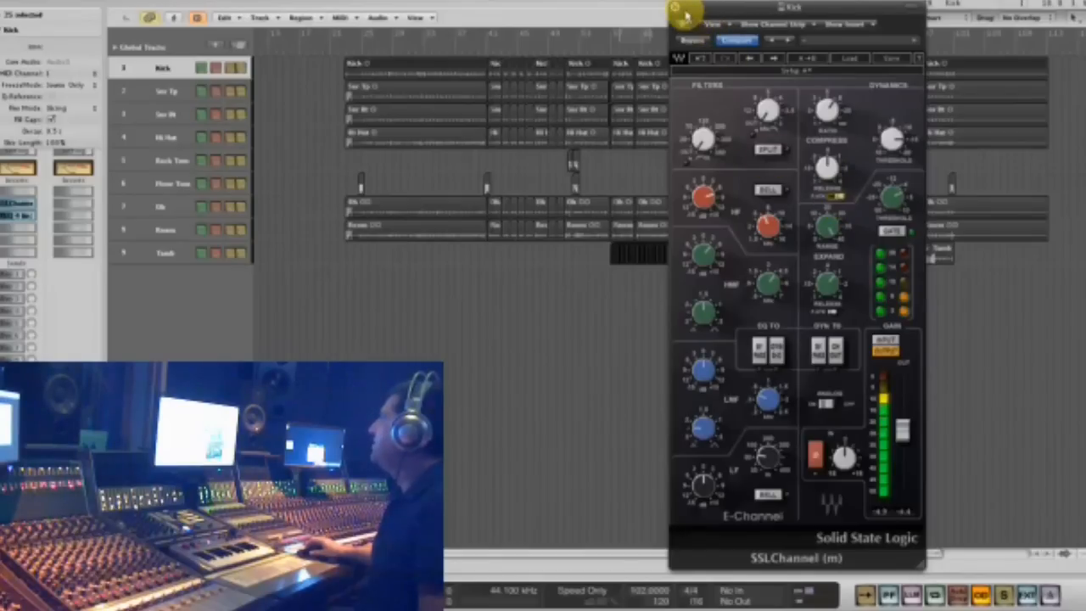
pyautogui.moveTo(695, 10); pyautogui.dragTo(613, 11)
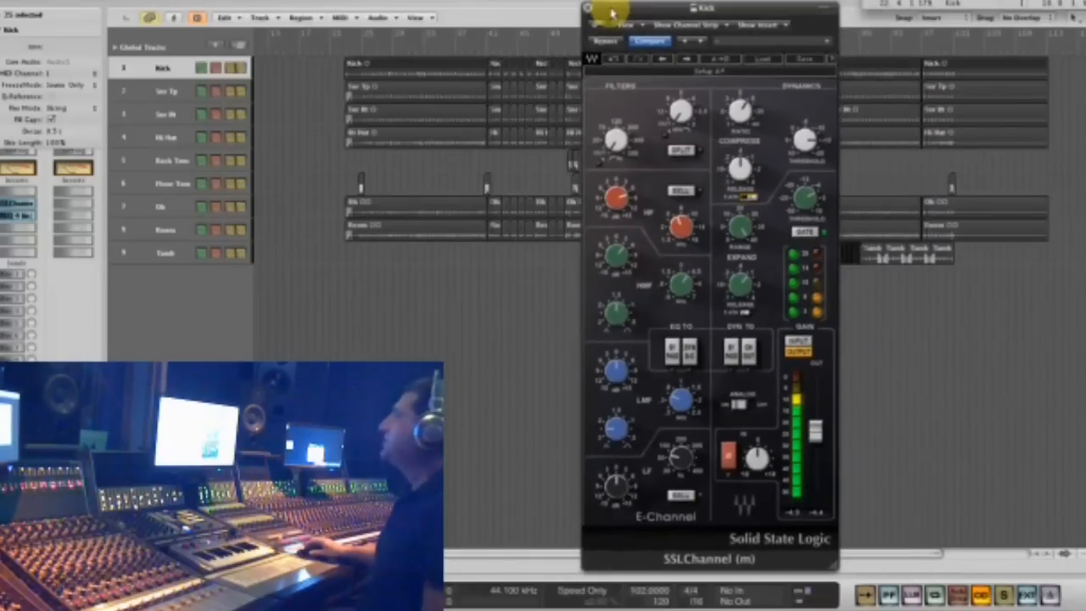
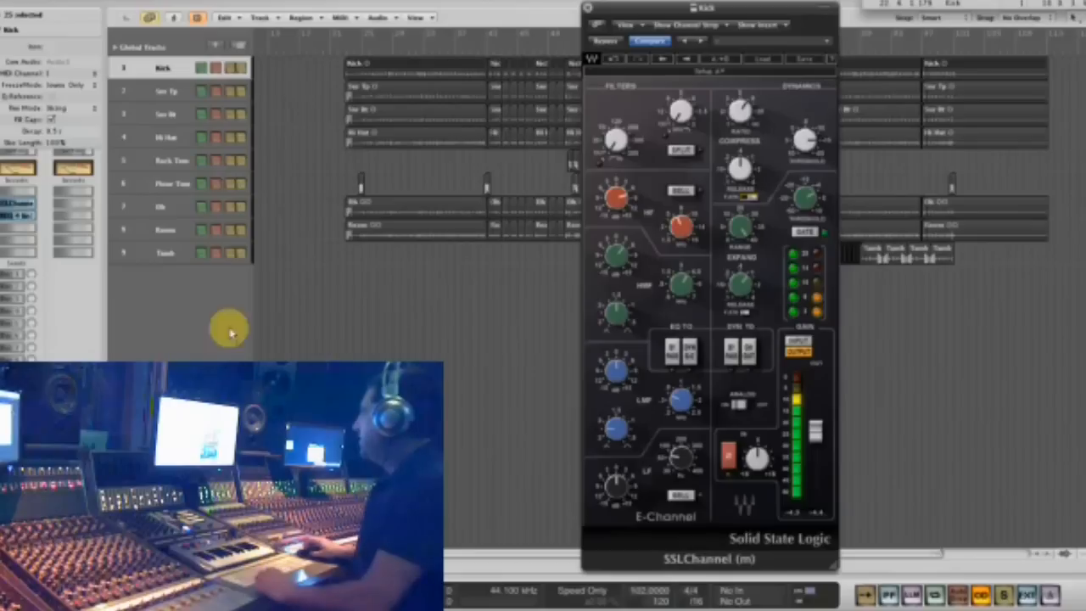
# - Try a C1 comp on the Tamb track with an altered ratio, and remove it from the insert
pyautogui.click(162, 253)
pyautogui.click(26, 212)
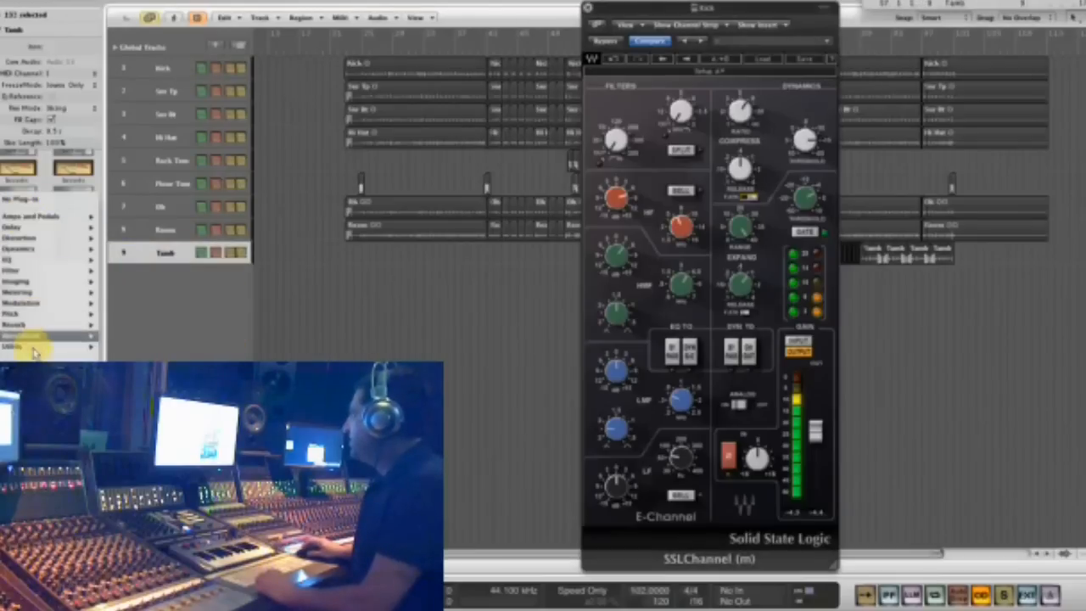
pyautogui.moveTo(156, 349)
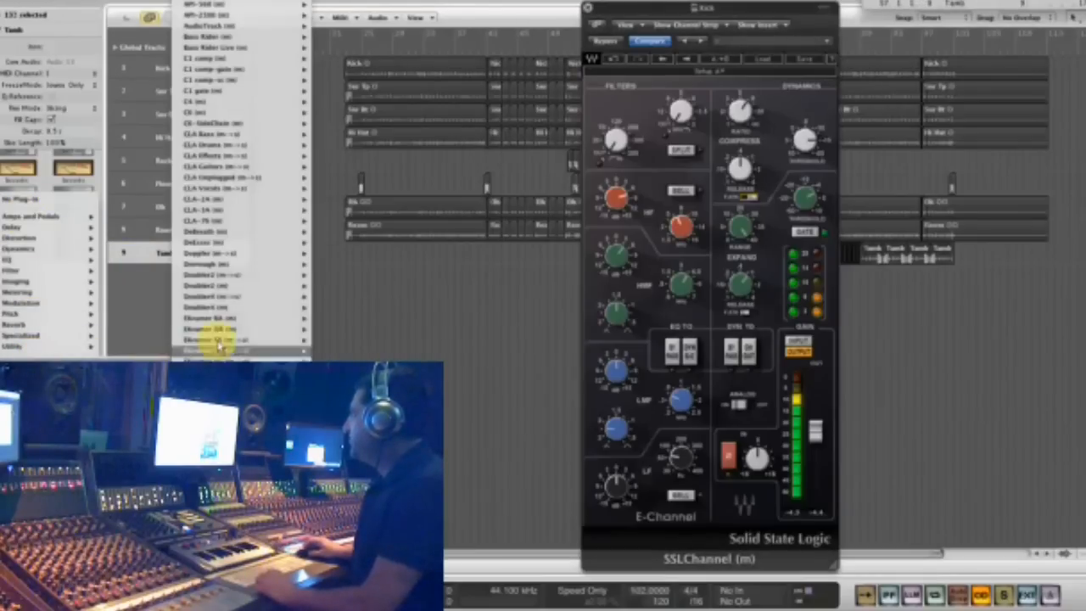
pyautogui.moveTo(240, 92)
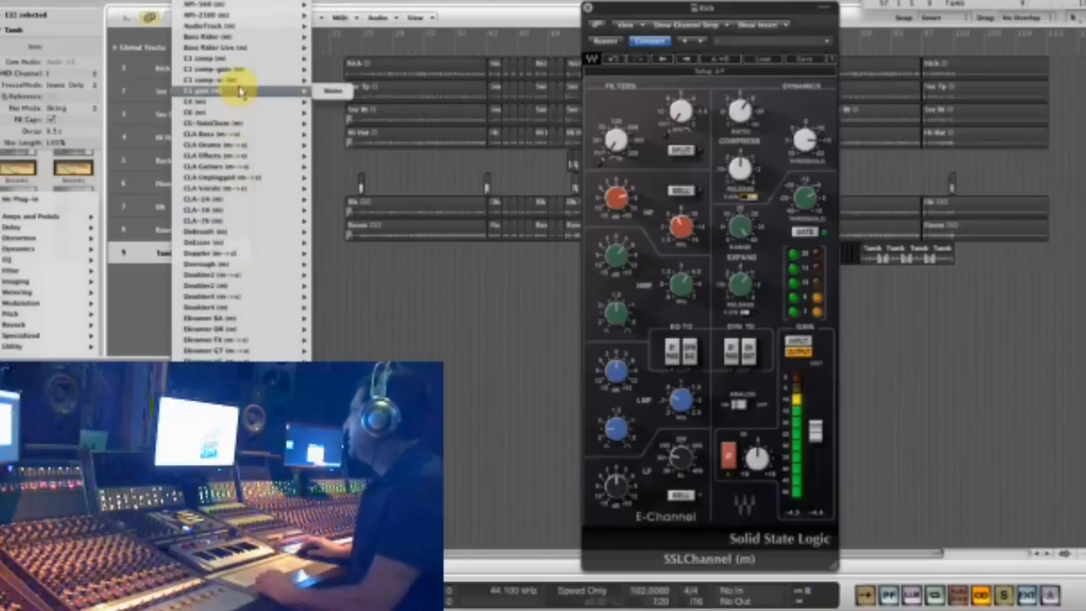
pyautogui.click(239, 60)
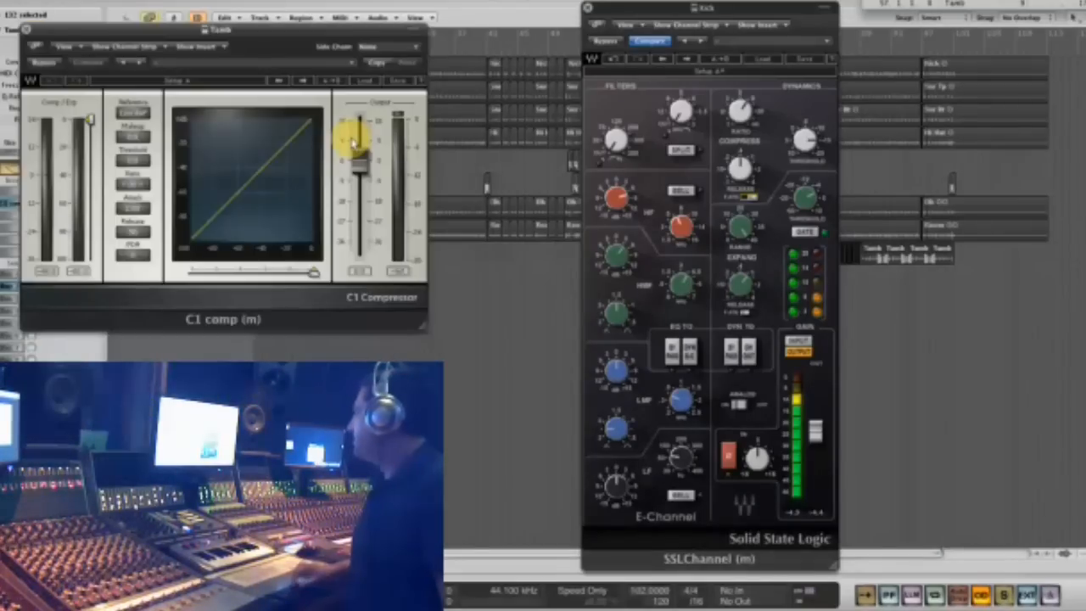
pyautogui.moveTo(141, 182); pyautogui.dragTo(170, 180)
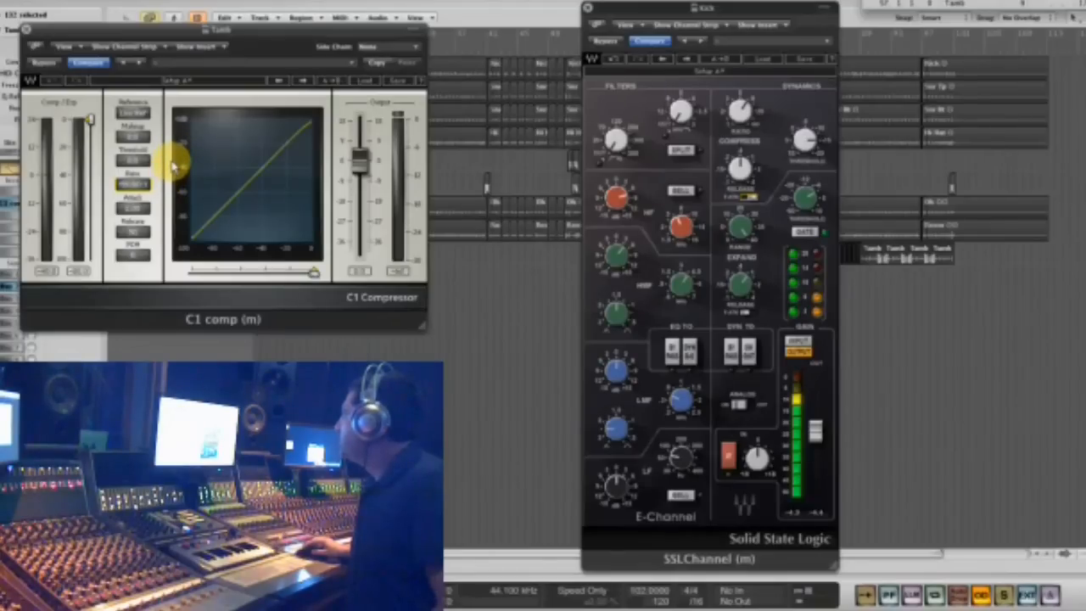
pyautogui.click(7, 205)
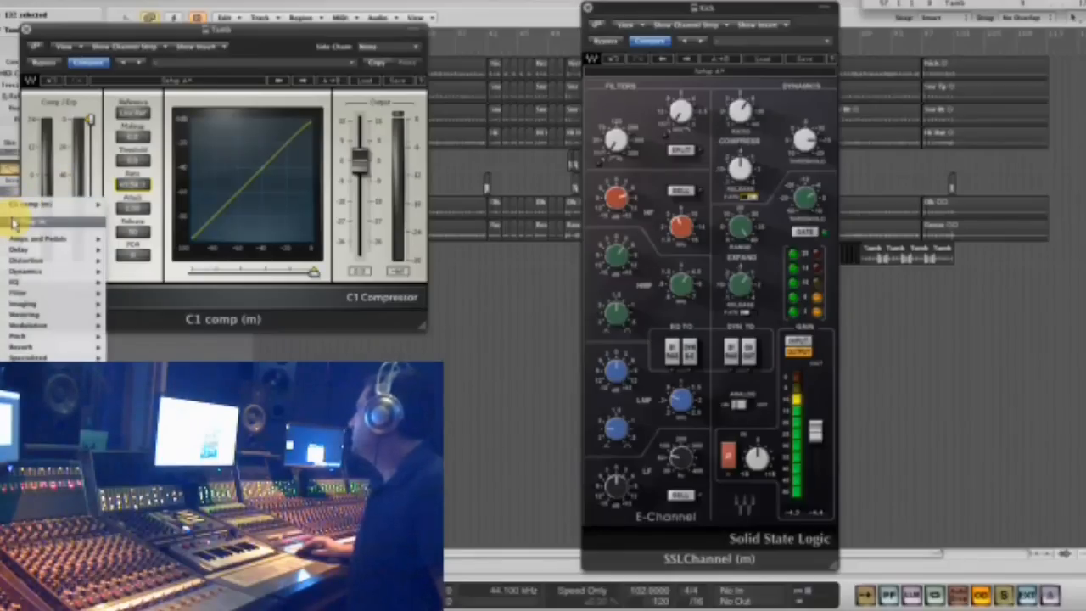
pyautogui.click(13, 222)
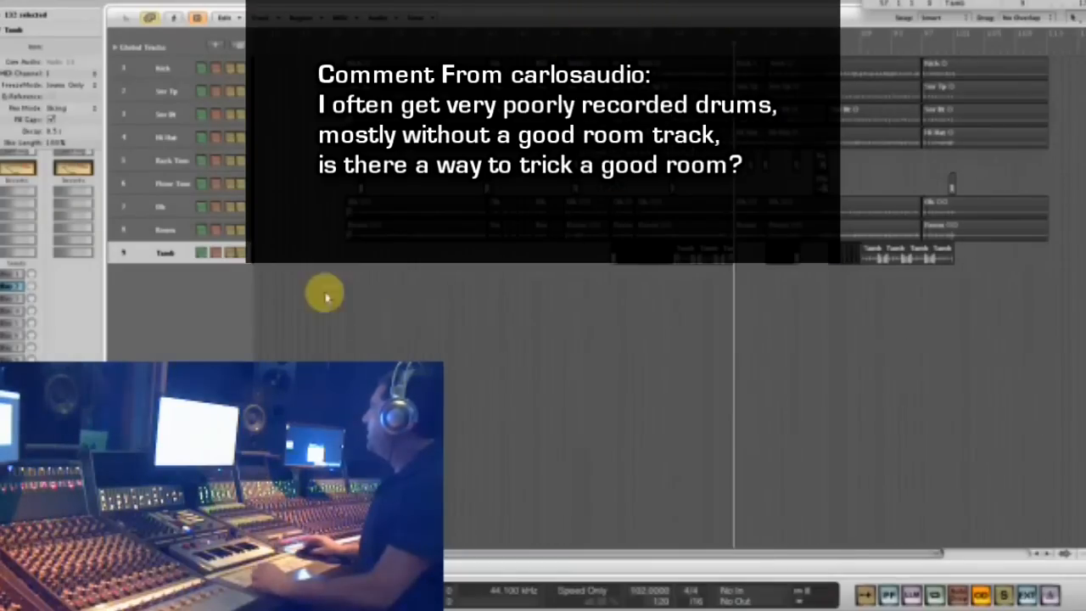
# - Isolate the Oh regions by muting the Room regions and enabling solo, and set a short cycle range in mid-arrangement
pyautogui.click(168, 231)
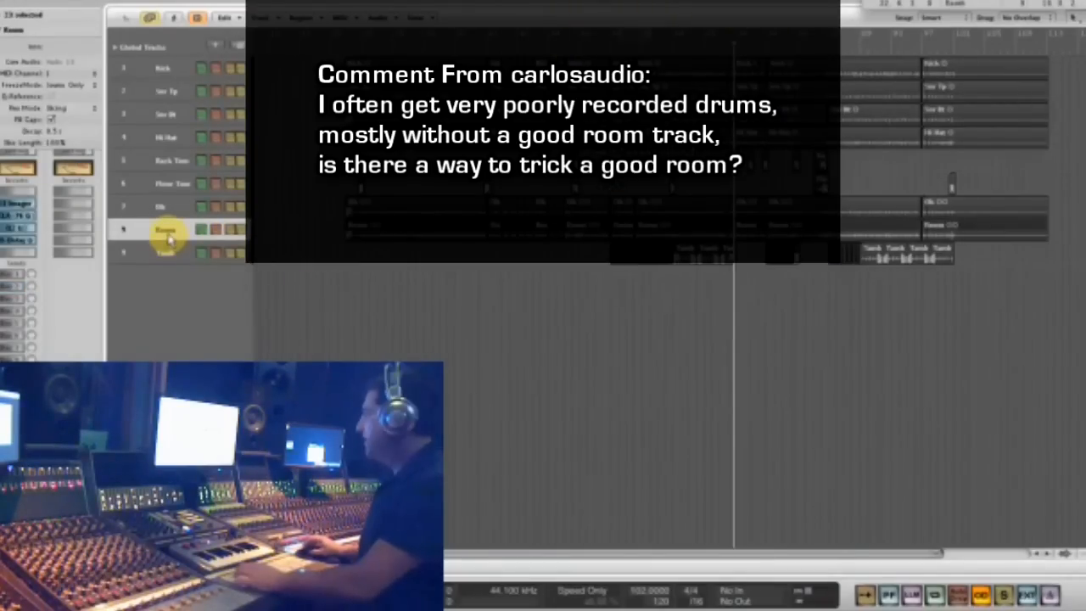
pyautogui.click(166, 232)
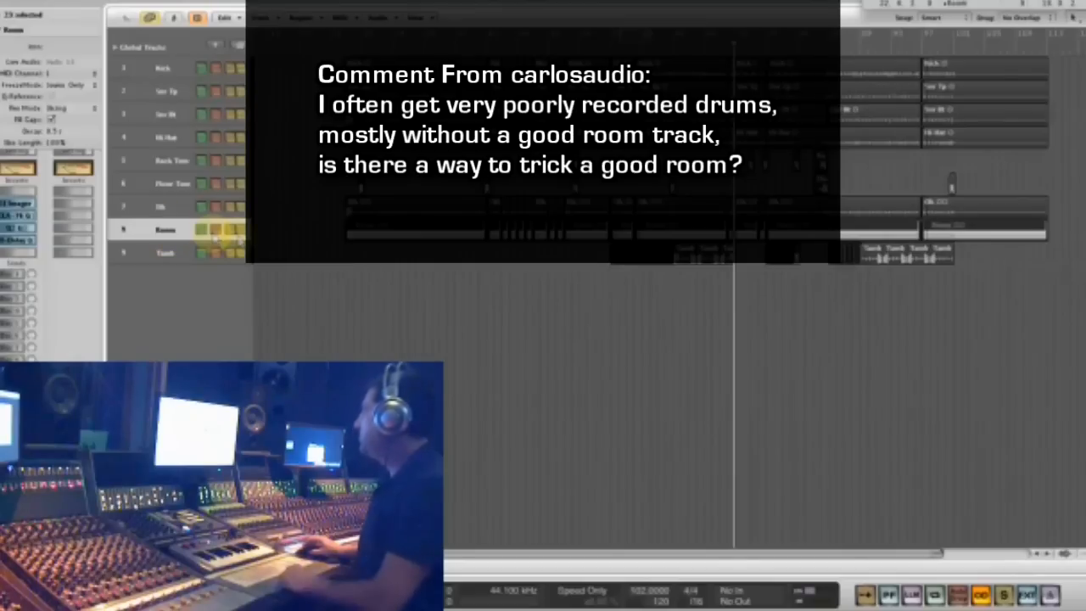
pyautogui.click(161, 210)
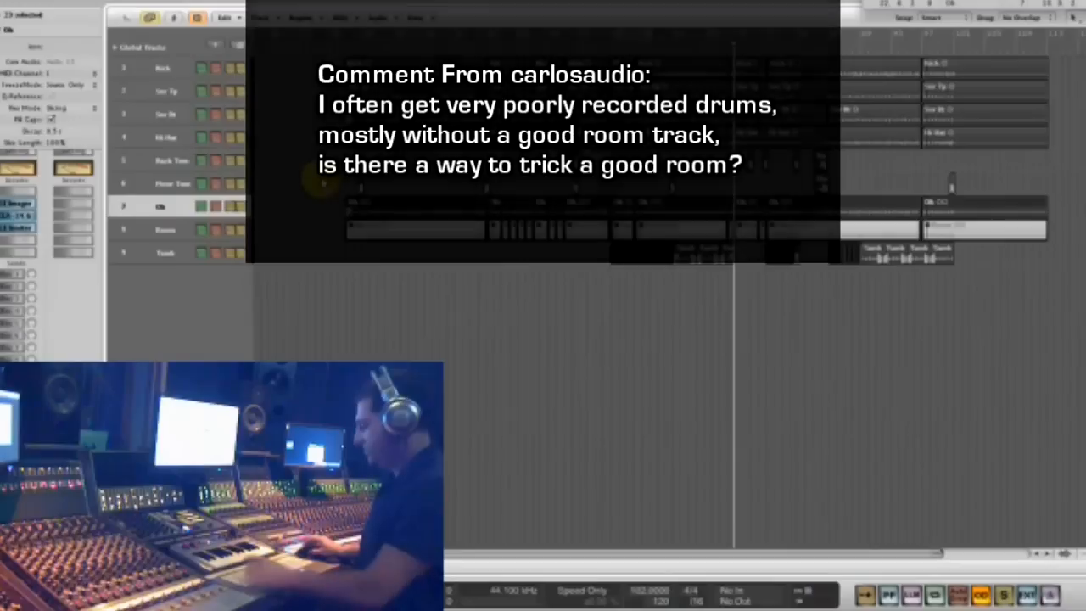
pyautogui.click(387, 48)
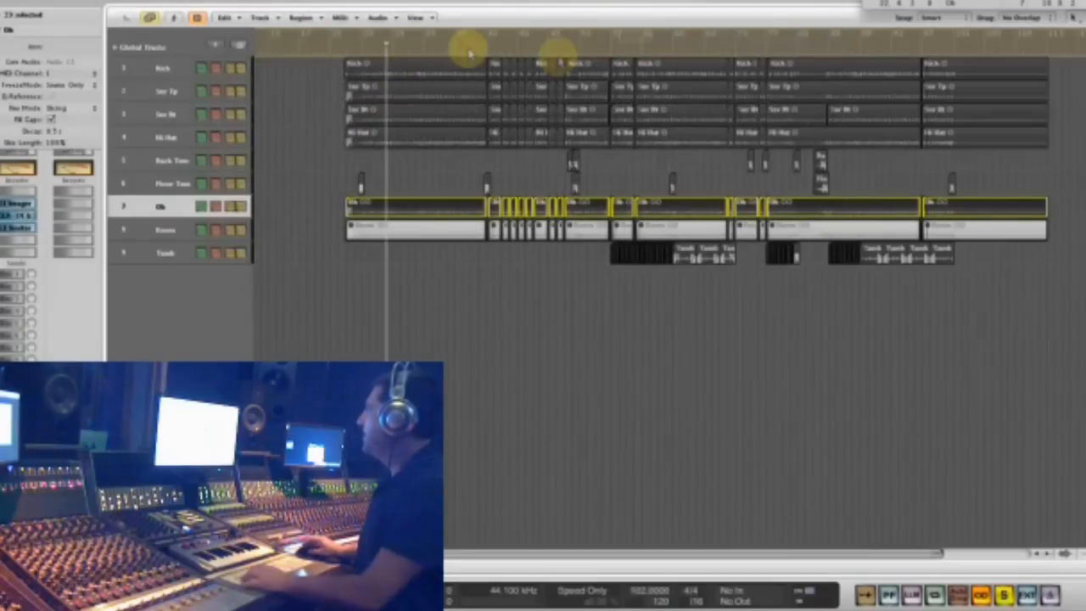
pyautogui.moveTo(667, 39); pyautogui.dragTo(697, 41)
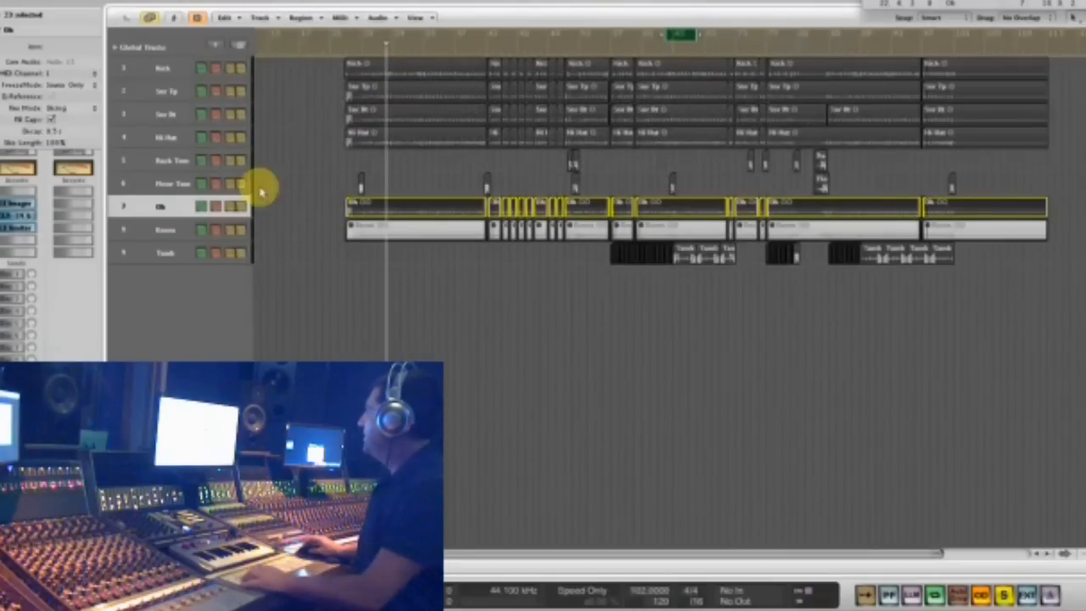
# - Insert the stereo IR1 full reverb in the first insert of the Oh track
pyautogui.click(24, 242)
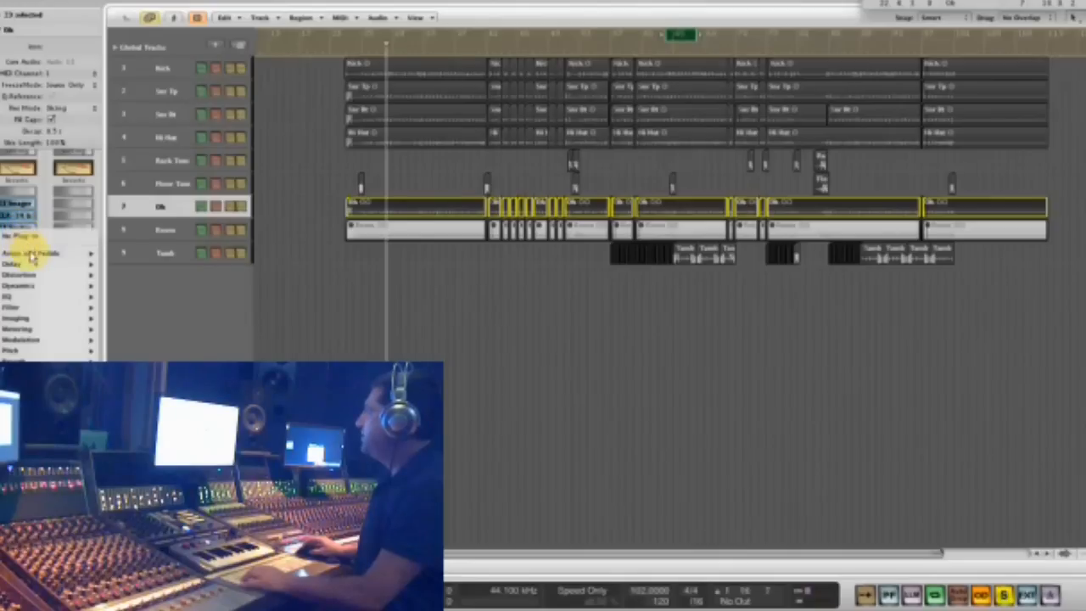
pyautogui.click(35, 188)
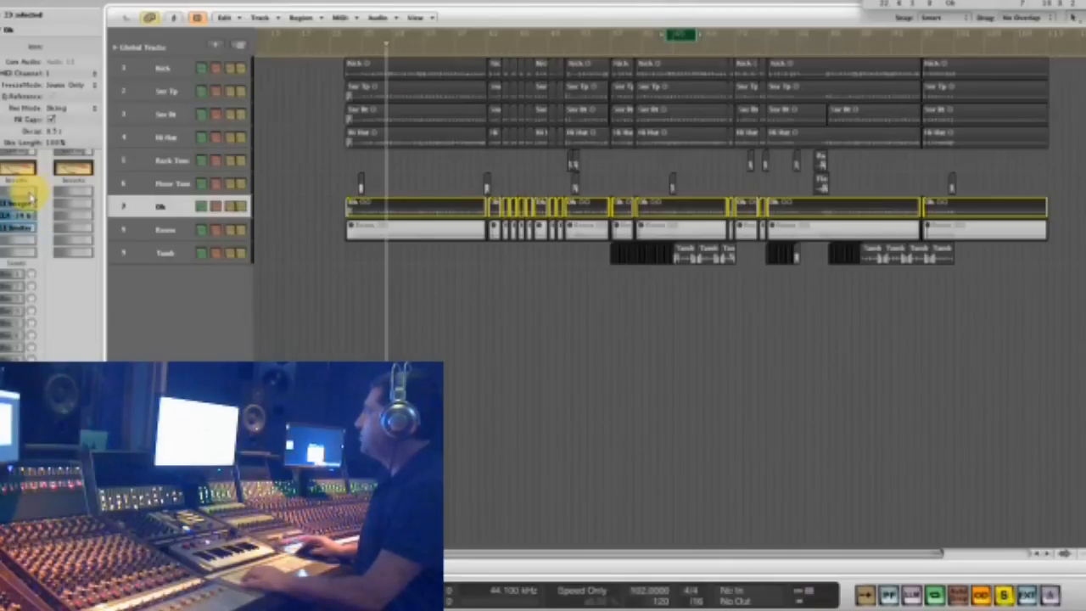
pyautogui.click(29, 202)
pyautogui.moveTo(30, 351)
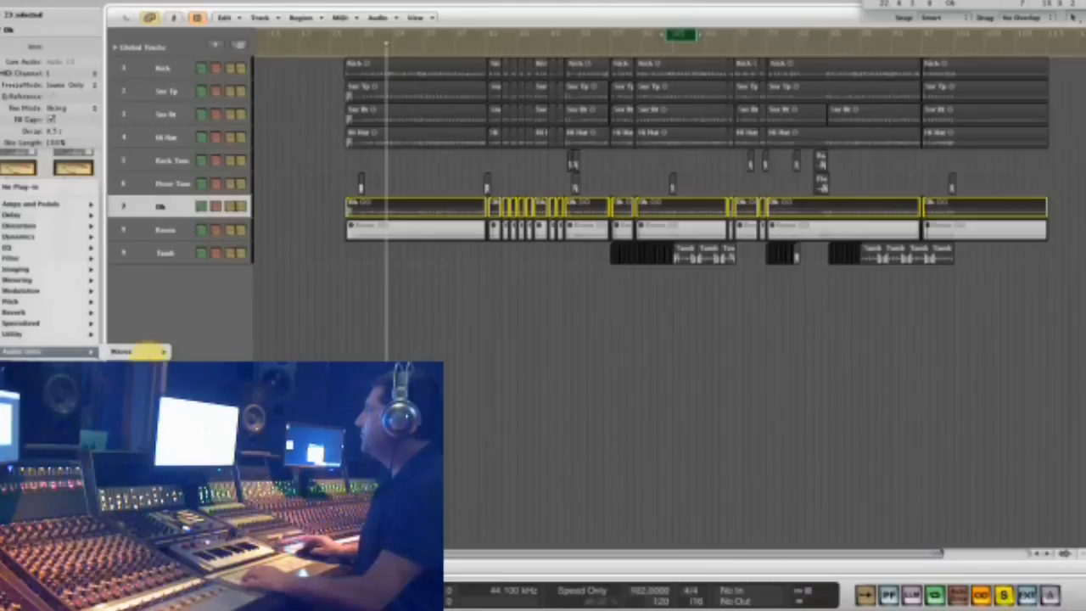
pyautogui.moveTo(140, 350)
pyautogui.scroll(-1, 235, 350)
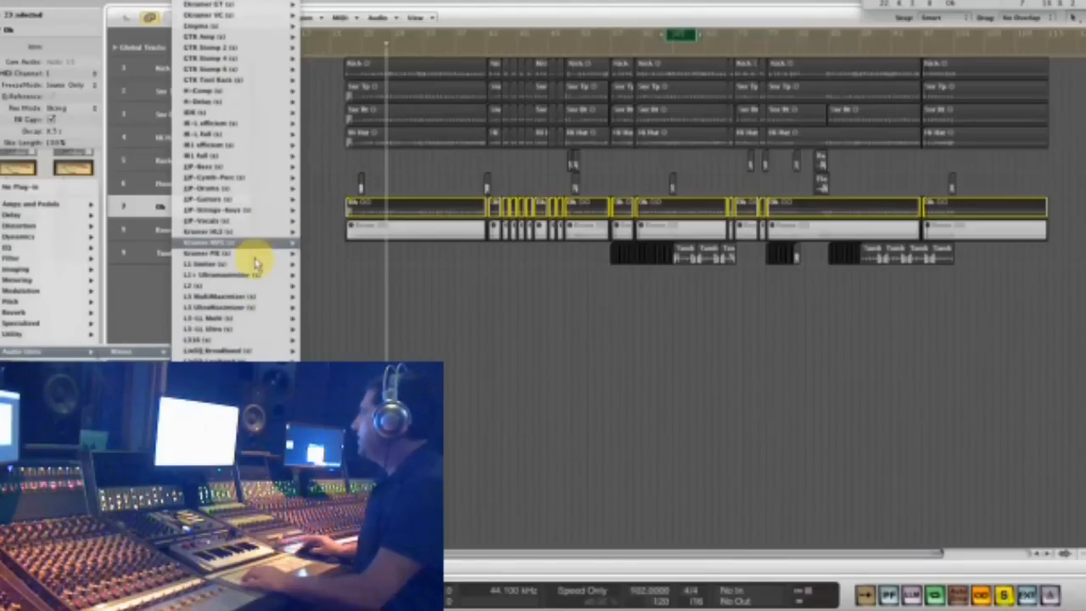
pyautogui.moveTo(252, 303)
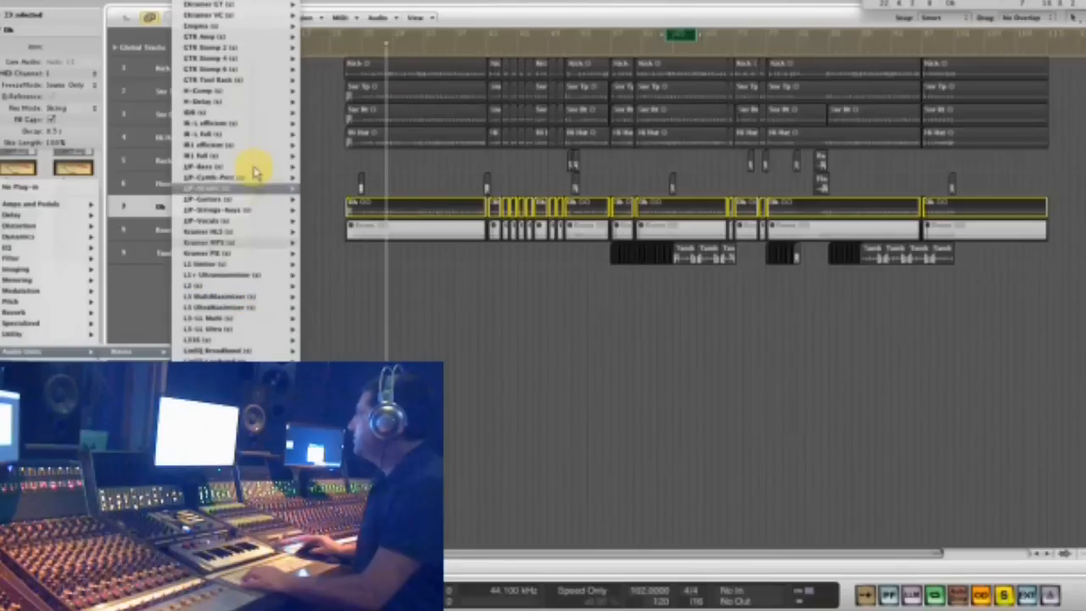
pyautogui.moveTo(247, 143)
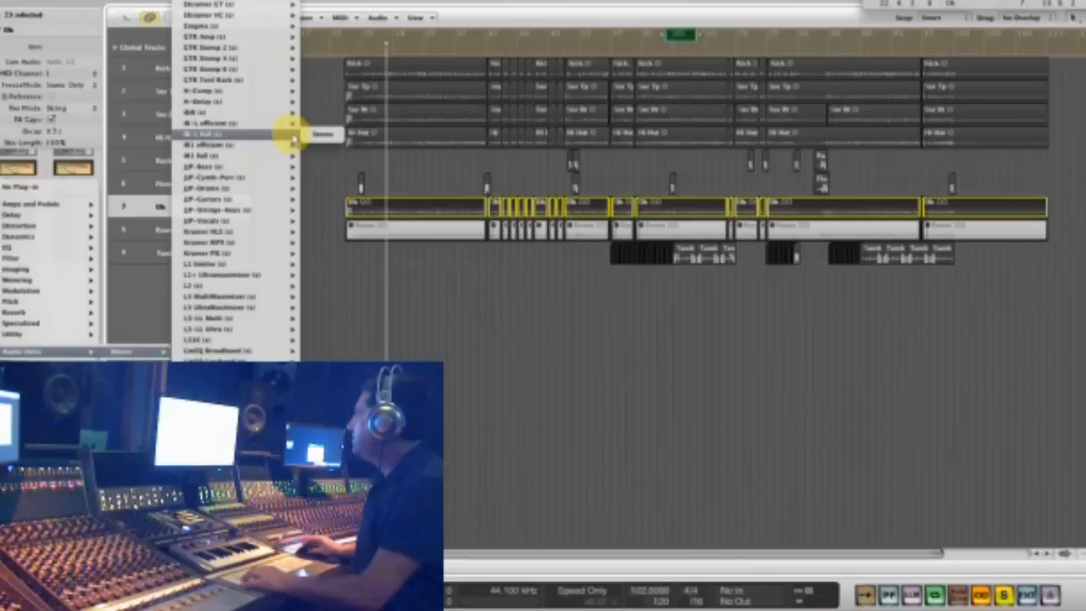
pyautogui.moveTo(264, 158)
pyautogui.click(319, 160)
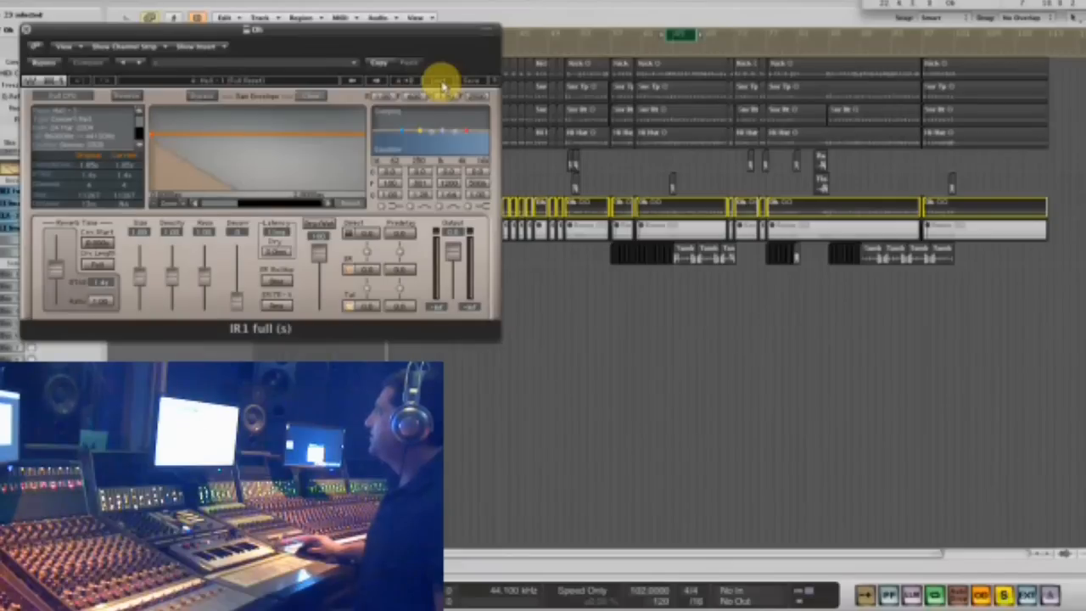
# - Load IR1's Studio – 1 factory preset with the Impulse Response and Reset option
pyautogui.click(441, 86)
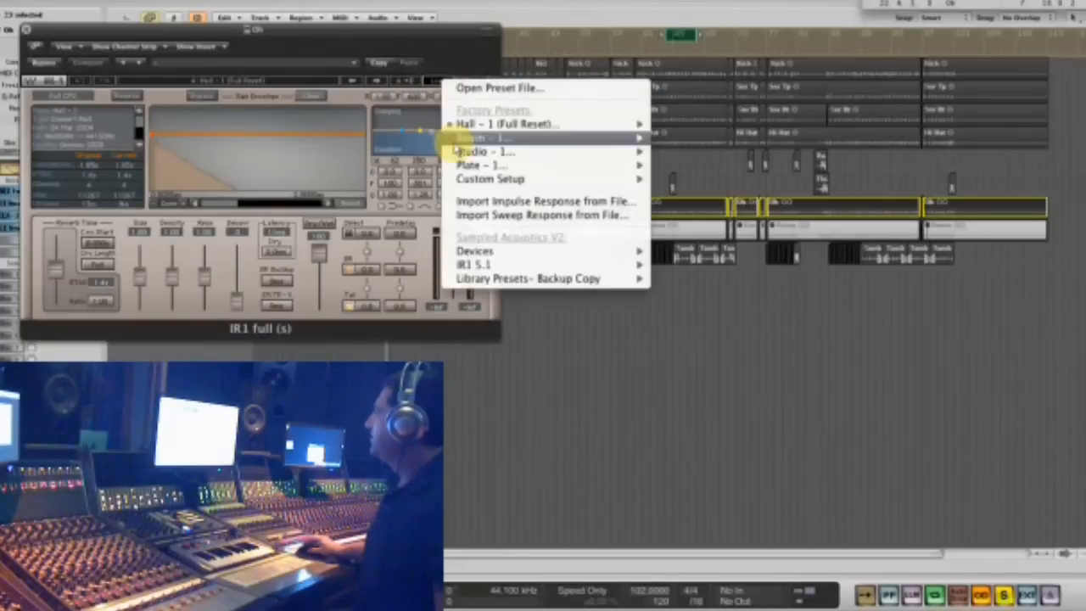
pyautogui.click(475, 163)
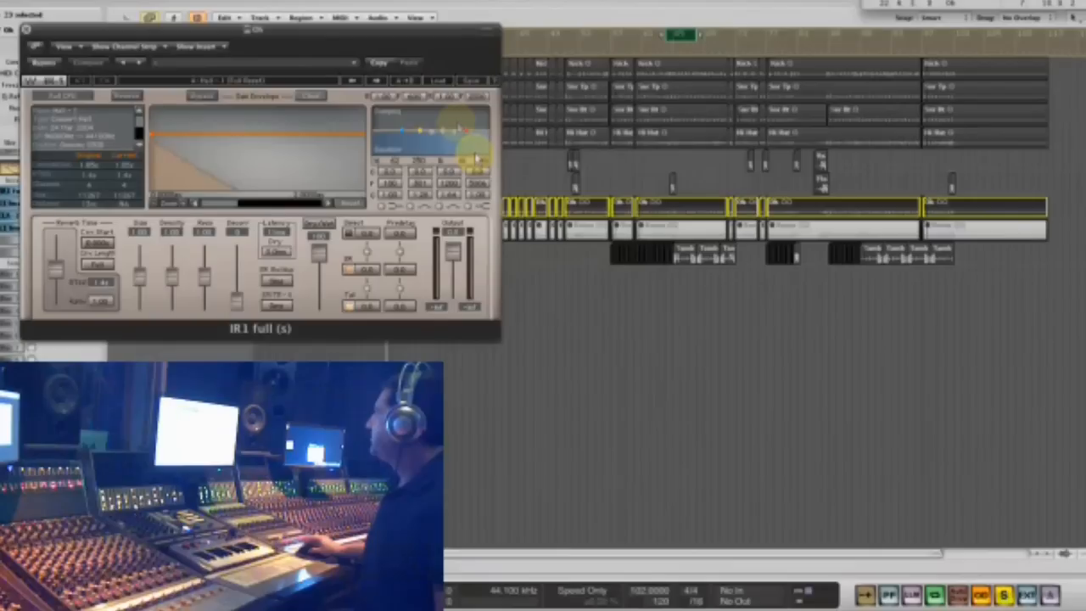
pyautogui.click(442, 85)
pyautogui.moveTo(461, 151)
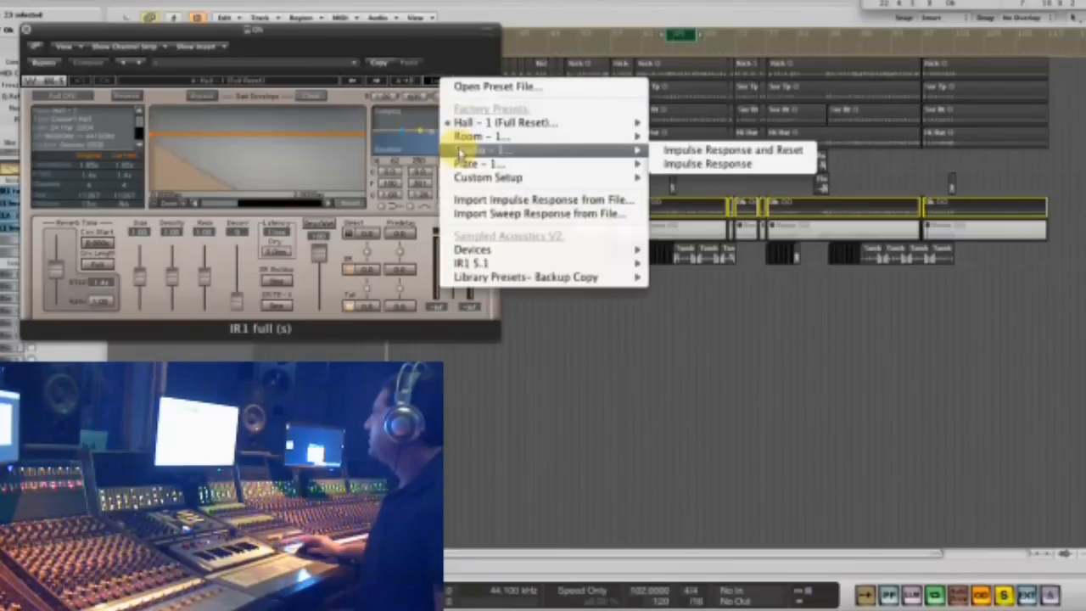
pyautogui.click(686, 156)
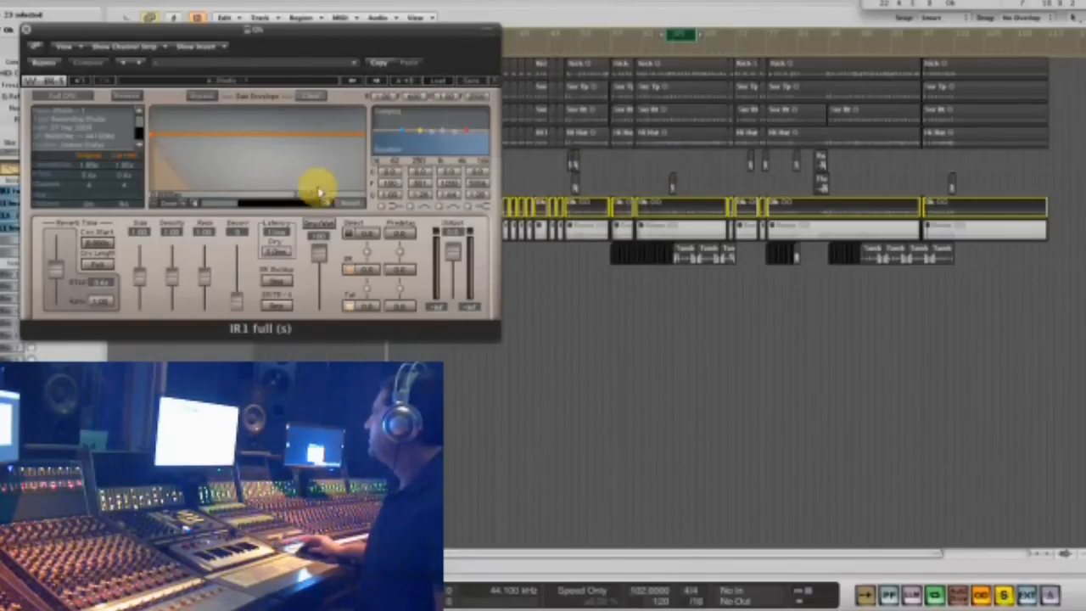
# - Set IR1's dry/wet balance fully dry, start playback of the cycle, and blend in the wet signal
pyautogui.moveTo(326, 270); pyautogui.dragTo(346, 311)
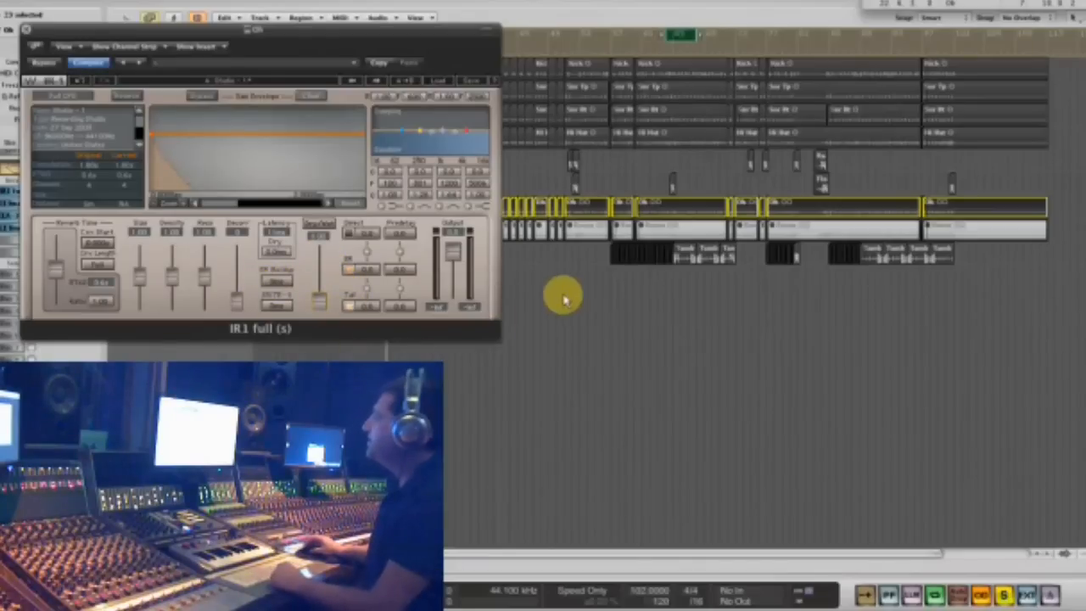
pyautogui.press('space')
pyautogui.moveTo(321, 292); pyautogui.dragTo(311, 255)
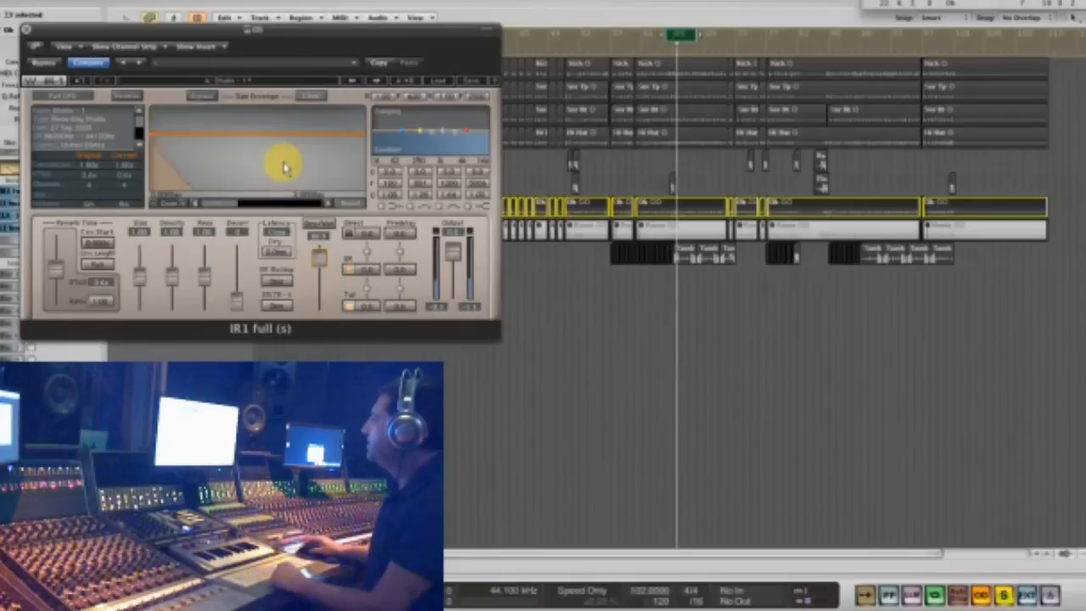
pyautogui.moveTo(286, 141); pyautogui.dragTo(287, 147)
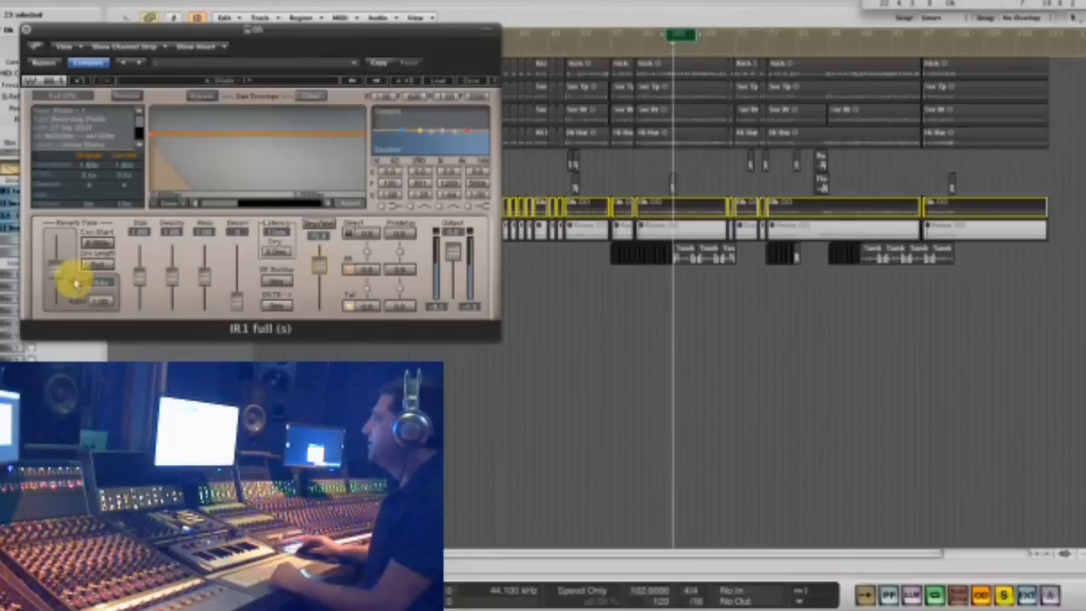
# - Shape the IR1 reverb with a shorter reverb time, higher density, and a boosted midrange EQ band
pyautogui.moveTo(55, 273)
pyautogui.mouseDown()
pyautogui.moveTo(55, 305)
pyautogui.moveTo(51, 284)
pyautogui.mouseUp()
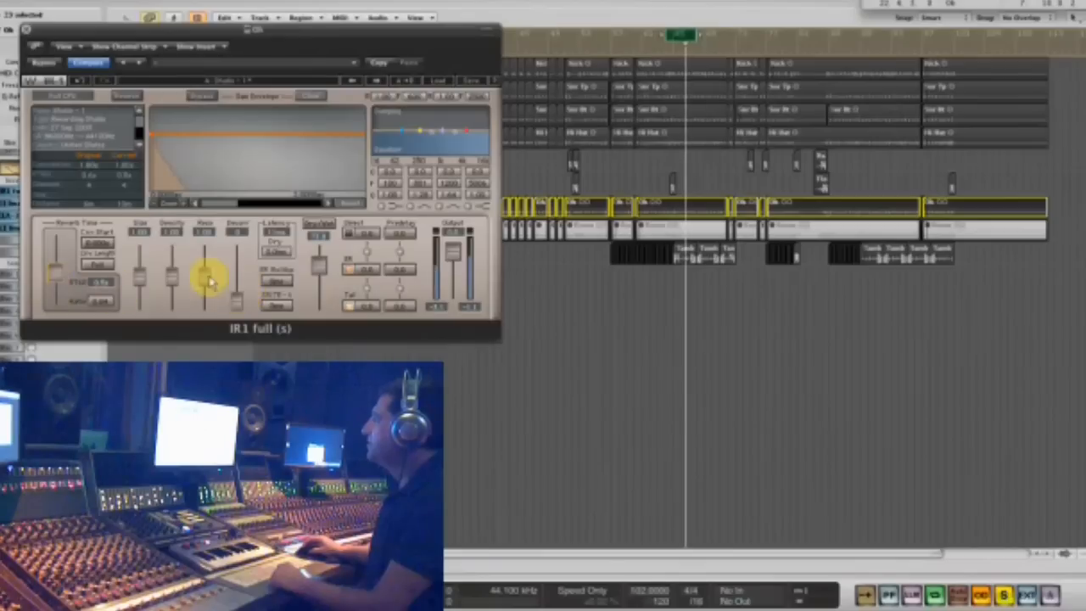
pyautogui.moveTo(192, 280); pyautogui.dragTo(176, 233)
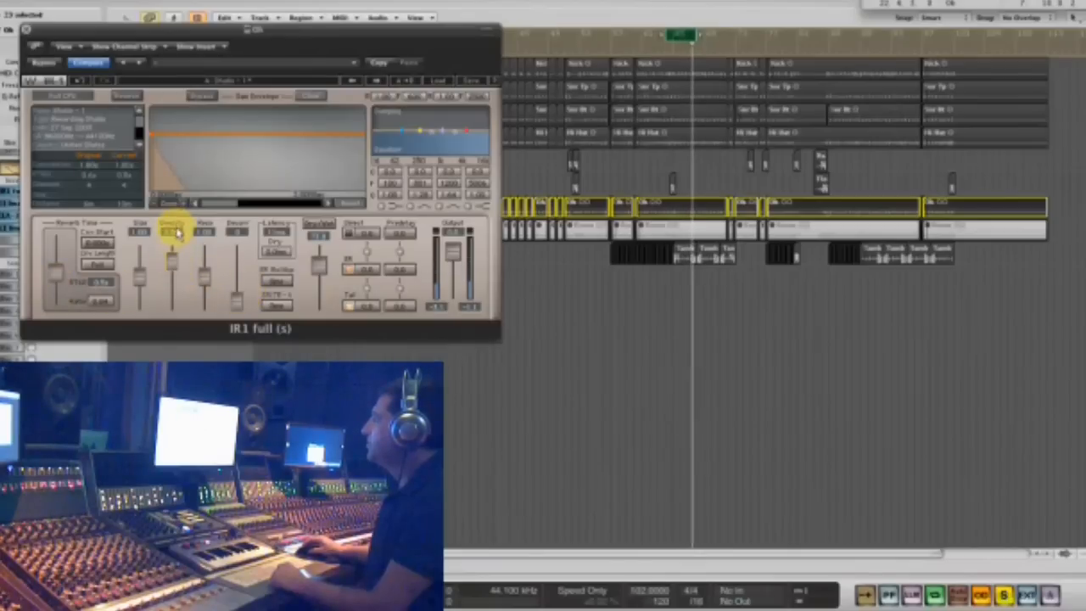
pyautogui.moveTo(319, 256); pyautogui.dragTo(320, 258)
pyautogui.moveTo(441, 132); pyautogui.dragTo(414, 133)
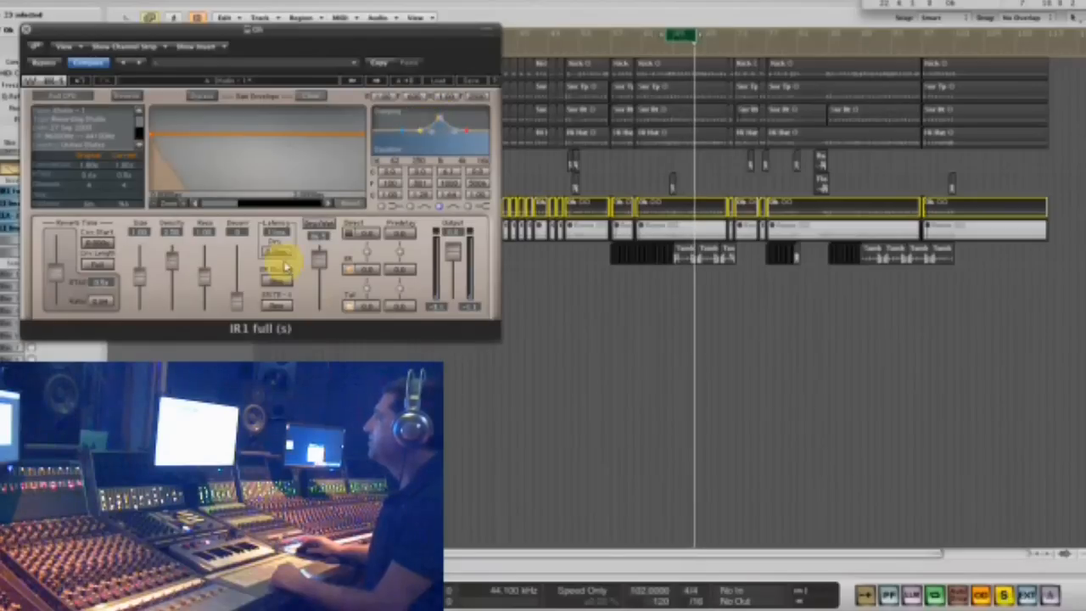
# - Open the Oh track's CLA-3A and L1 limiter, lower the limiter's threshold and ceiling together, and close all the plug-ins
pyautogui.doubleClick(12, 206)
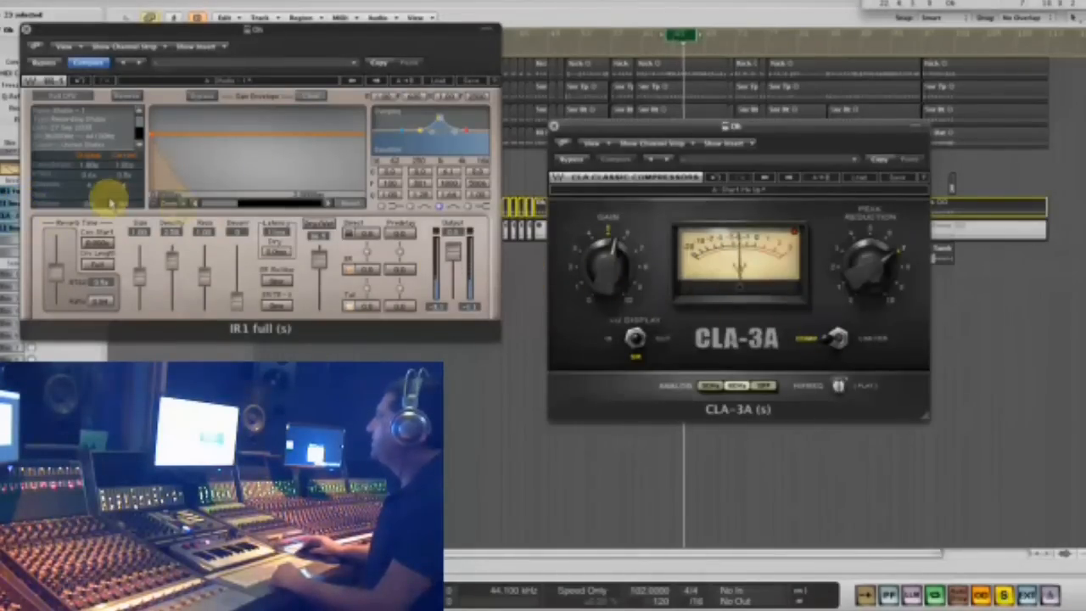
pyautogui.doubleClick(4, 229)
pyautogui.moveTo(672, 155); pyautogui.dragTo(666, 185)
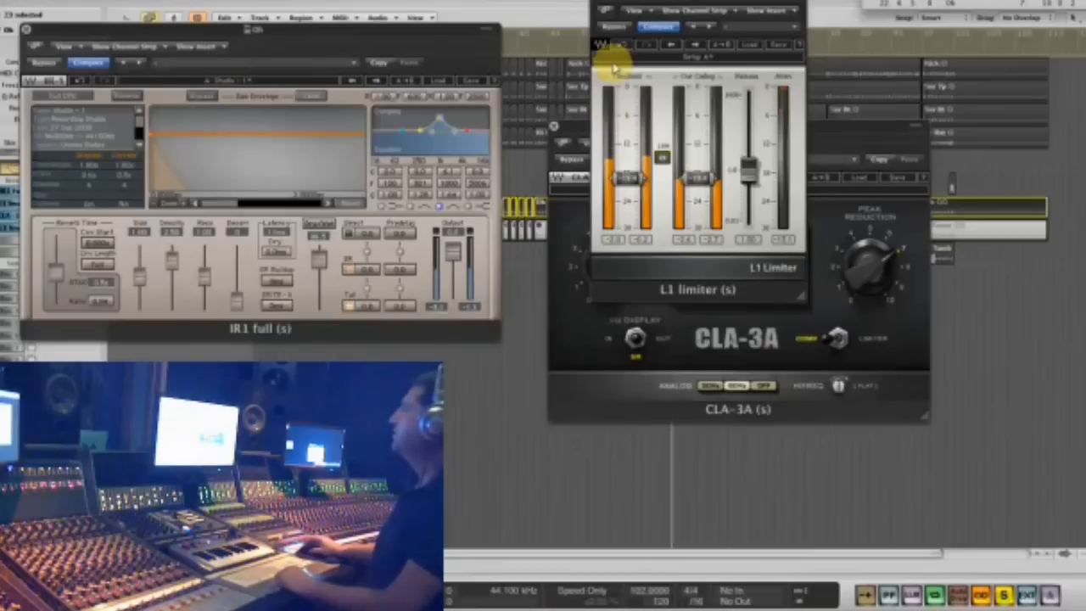
pyautogui.click(599, 9)
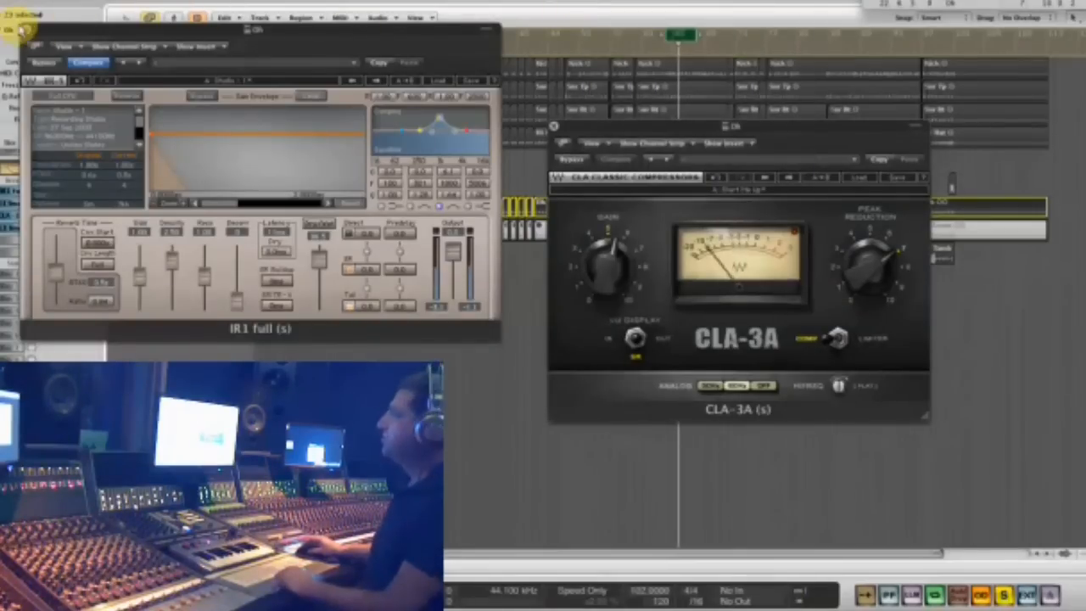
pyautogui.click(23, 30)
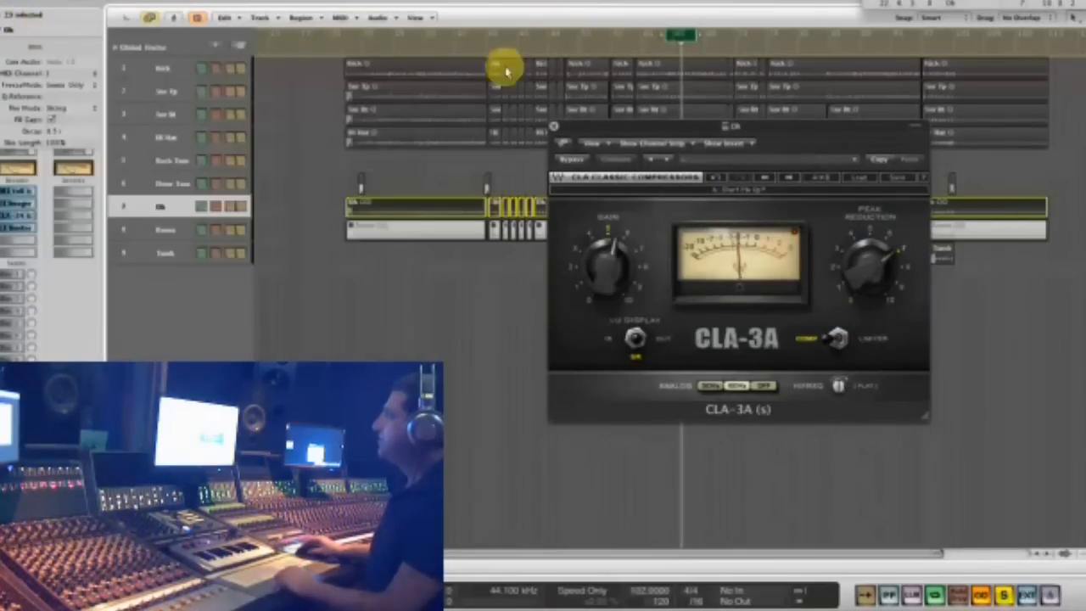
pyautogui.click(553, 128)
# - Unmute all the Room track's regions and lock the solo on them
pyautogui.click(169, 236)
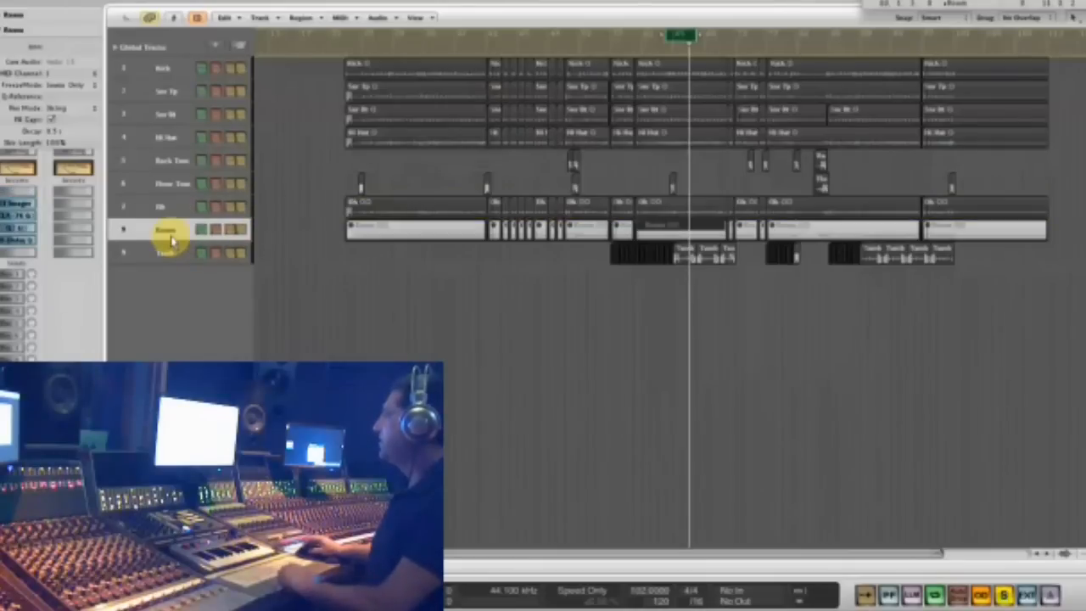
pyautogui.moveTo(271, 227); pyautogui.dragTo(994, 236)
pyautogui.hotkey('alt', 's')
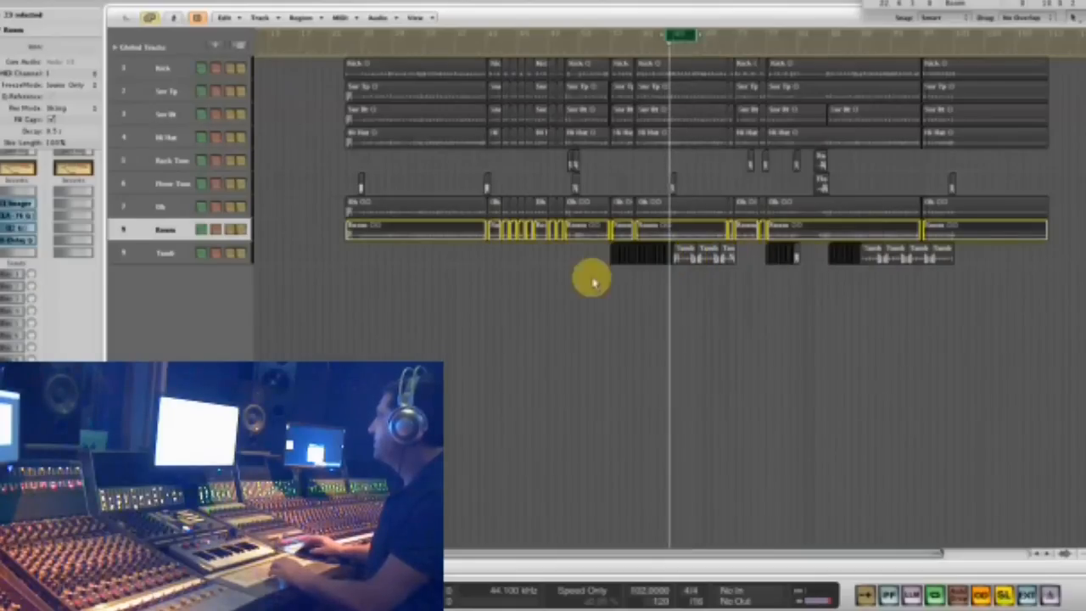
# - Lock the solo on the Oh region within the cycle range and play it back
pyautogui.click(165, 210)
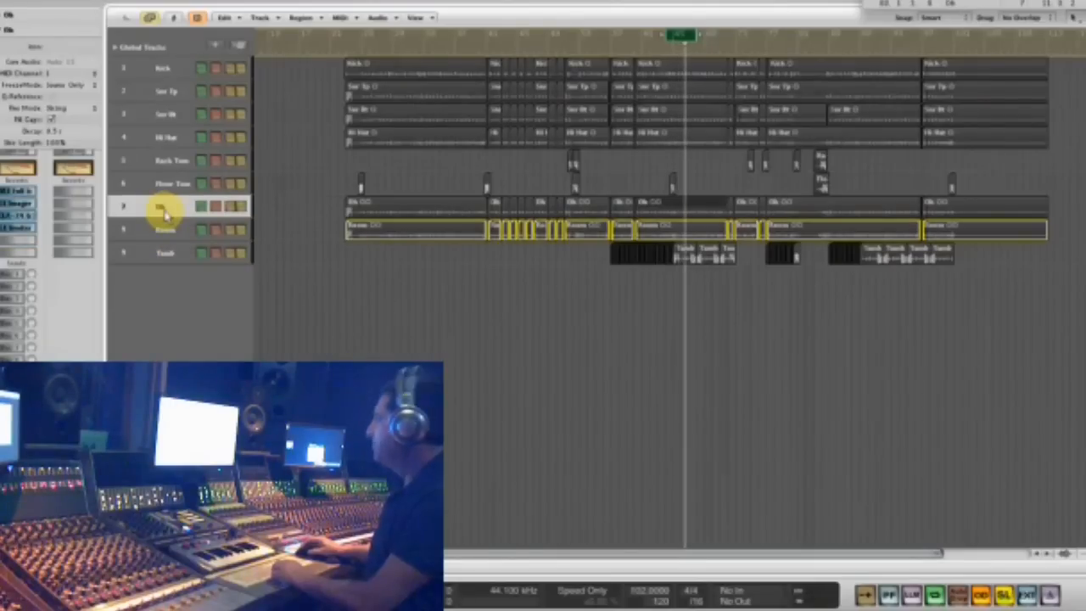
pyautogui.hotkey('alt', 's')
pyautogui.press('space')
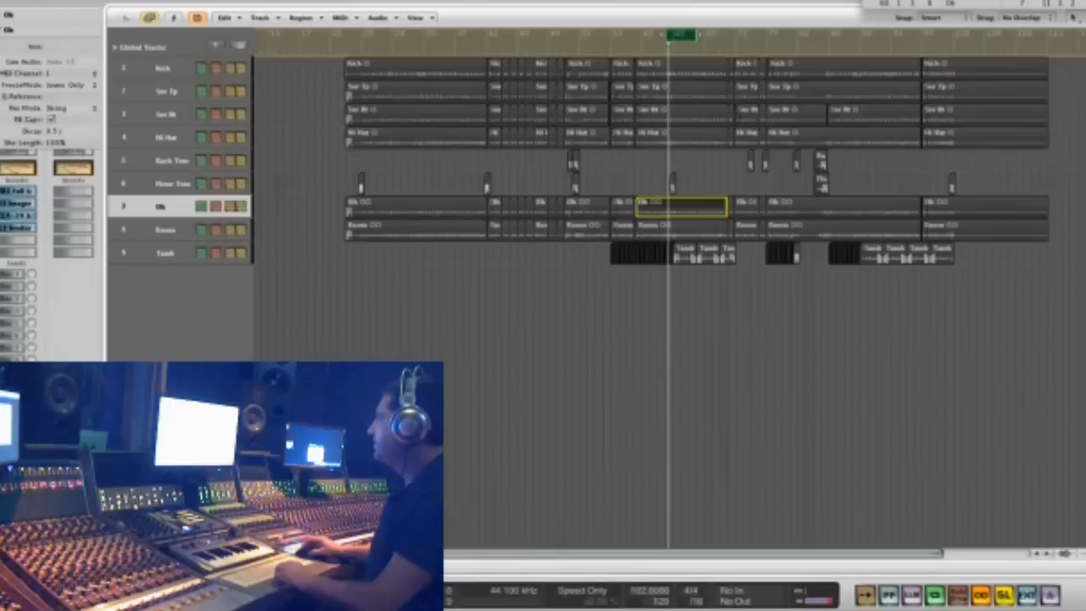
# - Increase the peak reduction on the Oh track's CLA-3A and close the plug-in
pyautogui.click(19, 210)
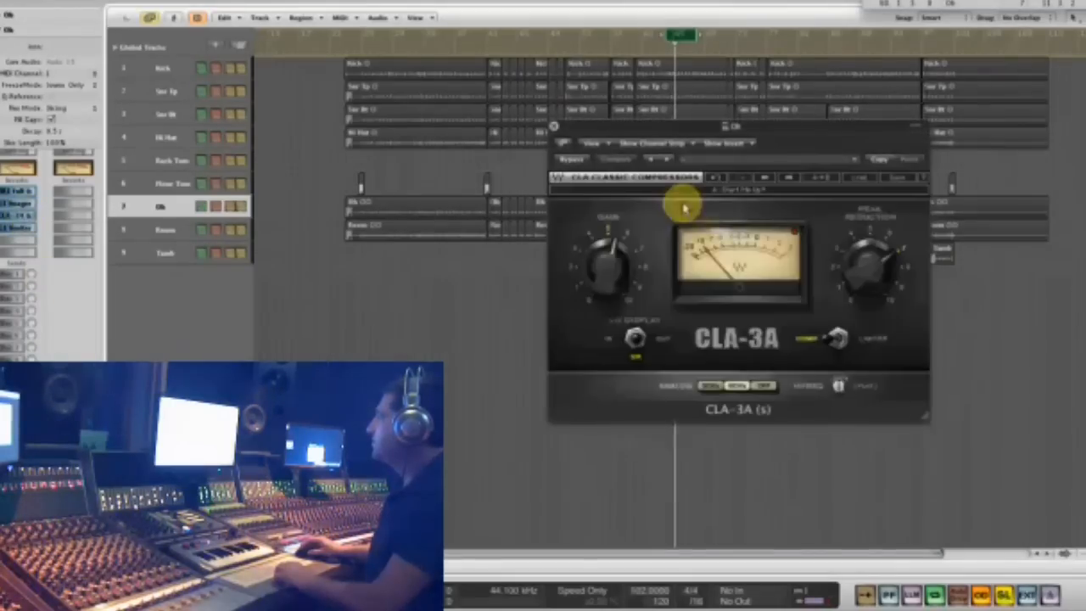
pyautogui.moveTo(865, 245); pyautogui.dragTo(859, 287)
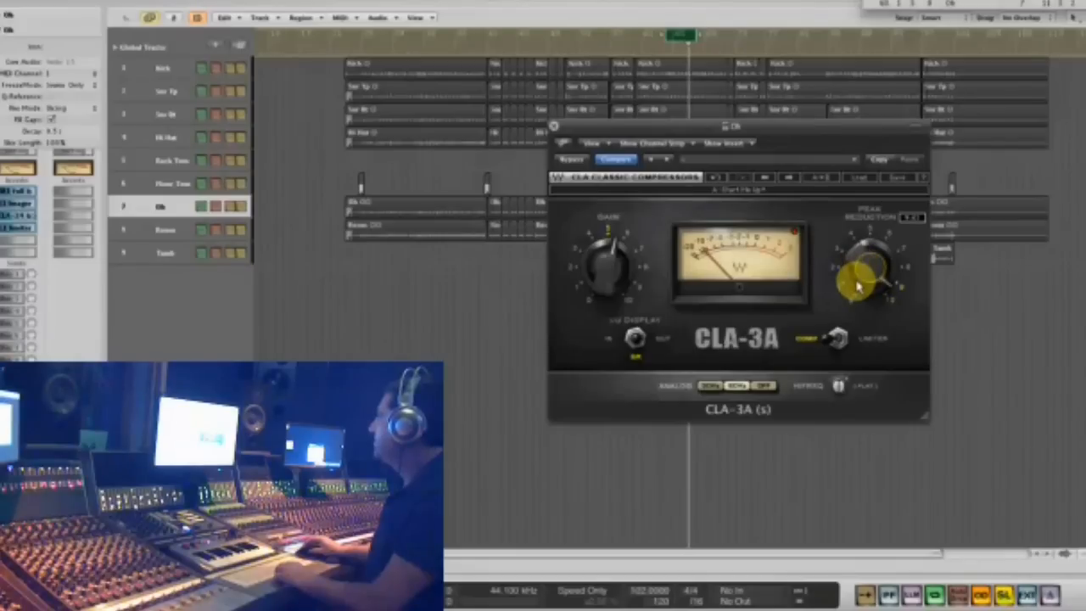
pyautogui.click(557, 134)
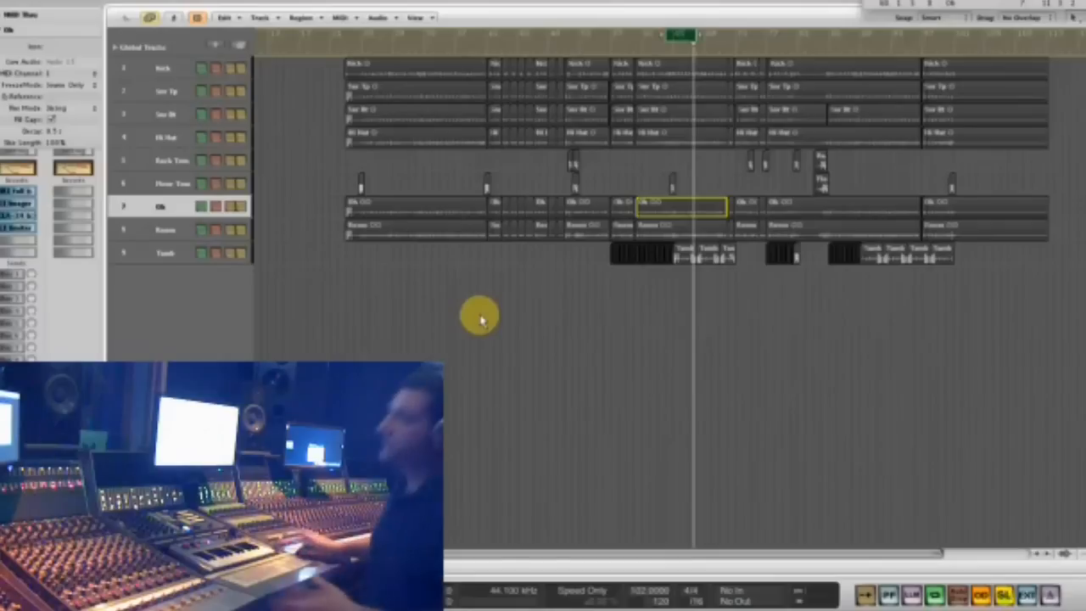